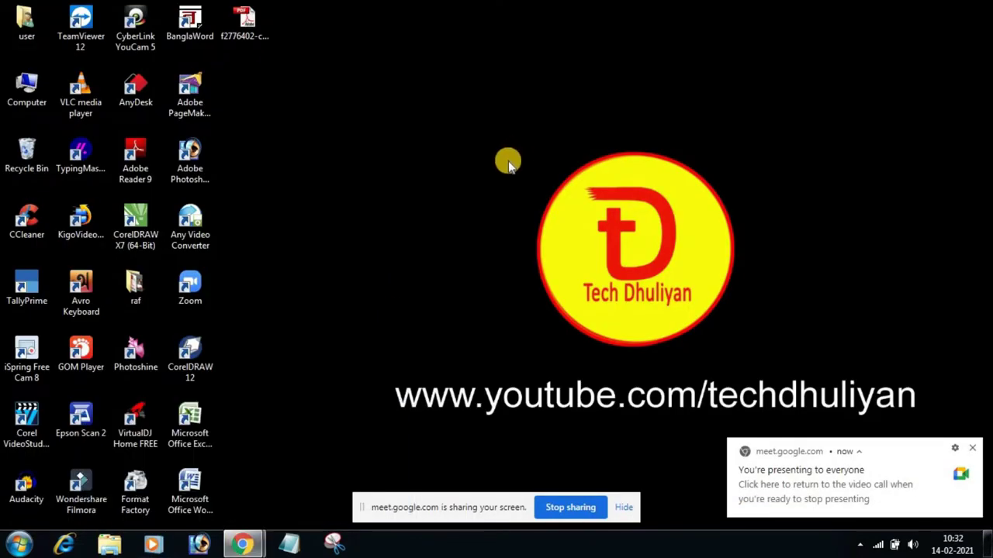
# Start Adobe Photoshop 7.0 from its desktop shortcut
pyautogui.click(242, 538)
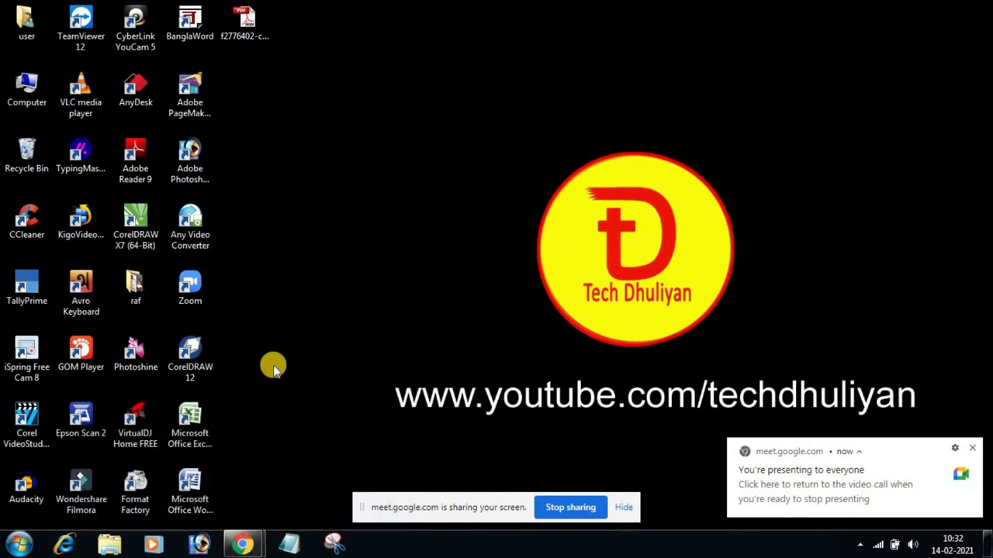
pyautogui.click(196, 160)
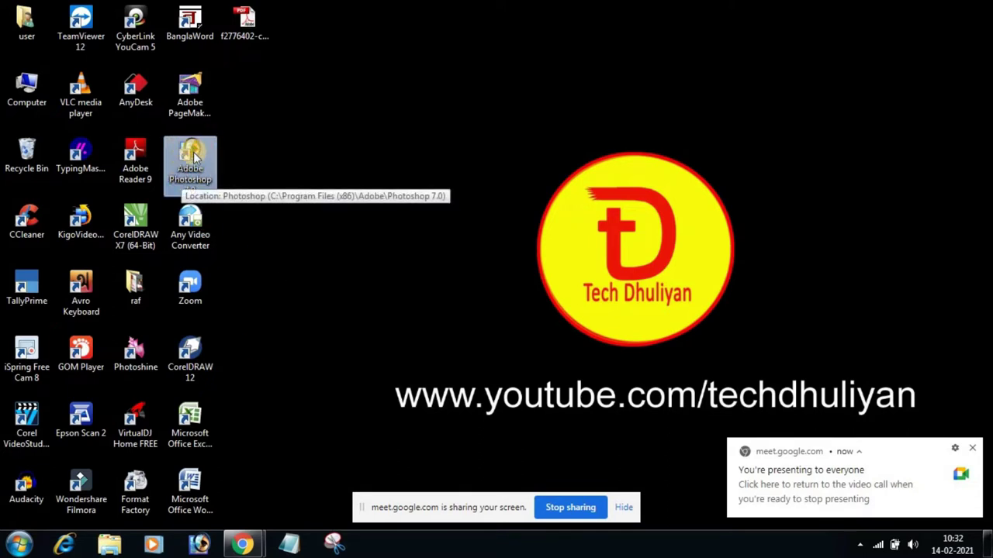
pyautogui.doubleClick(193, 152)
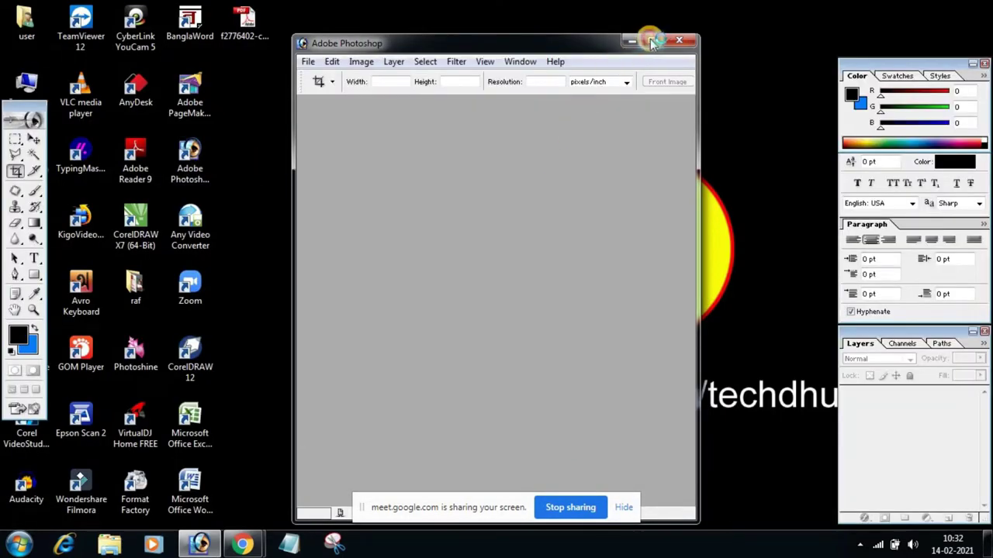
# Maximize the Photoshop window and set paragraph alignment to centred
pyautogui.click(652, 41)
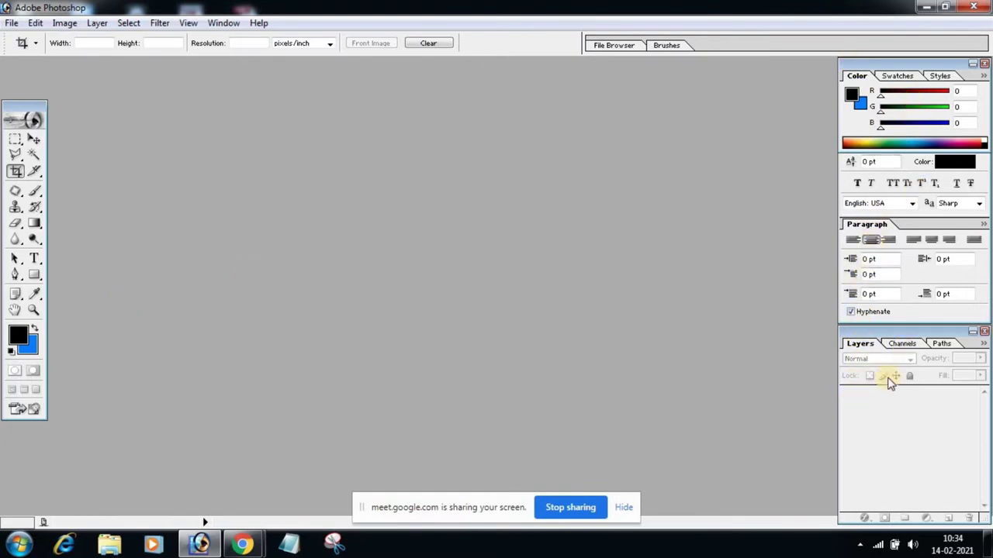
pyautogui.click(872, 241)
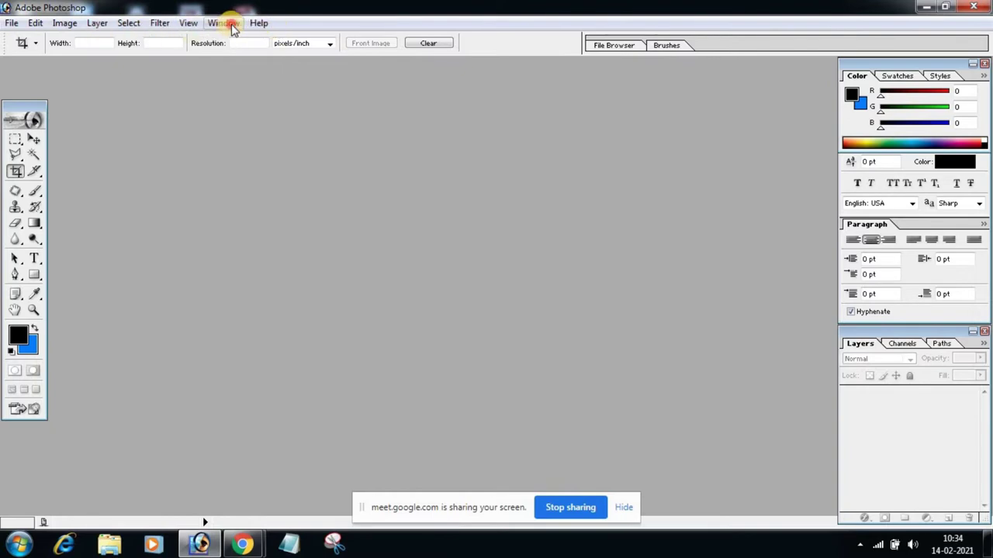
# Hide the toolbox and the tool options bar from the Window menu
pyautogui.click(233, 24)
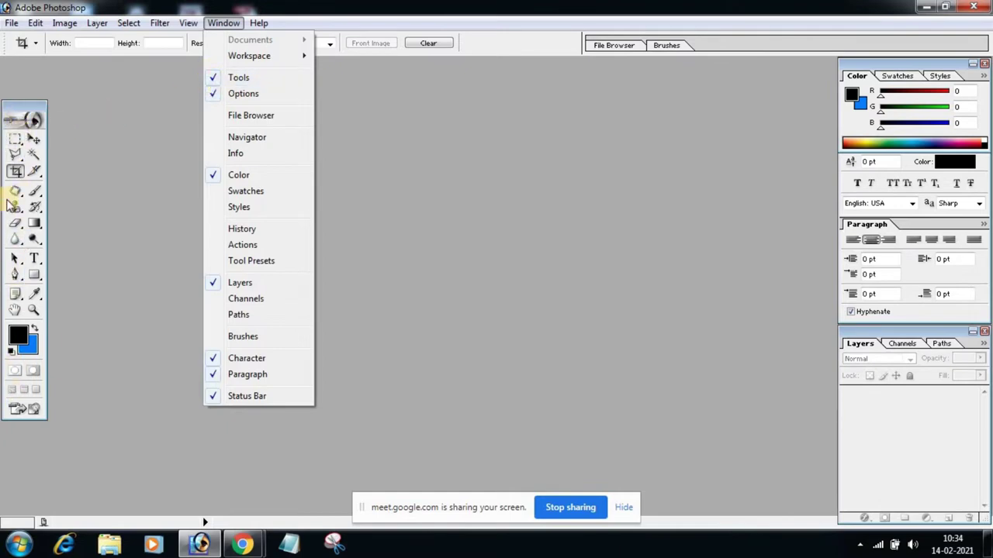
pyautogui.click(233, 77)
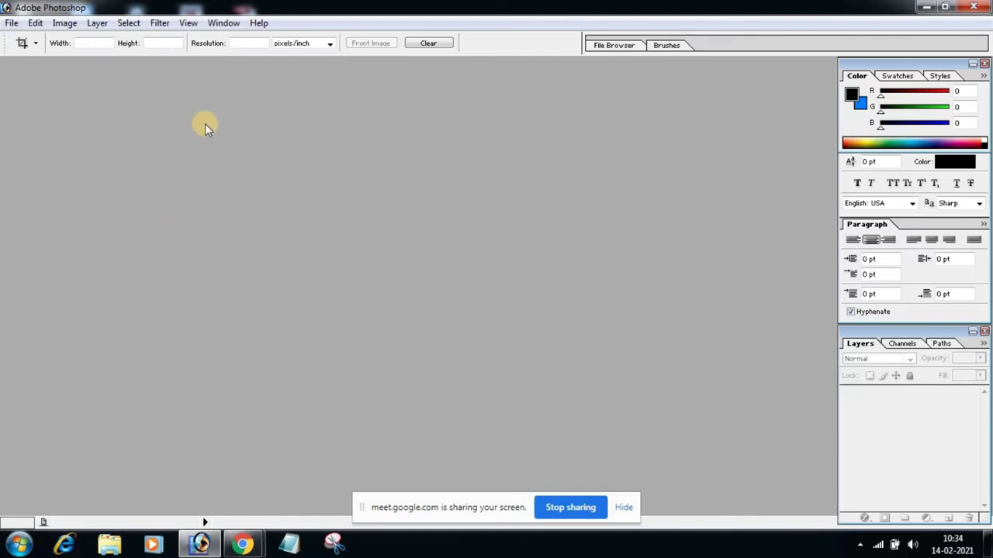
pyautogui.click(226, 23)
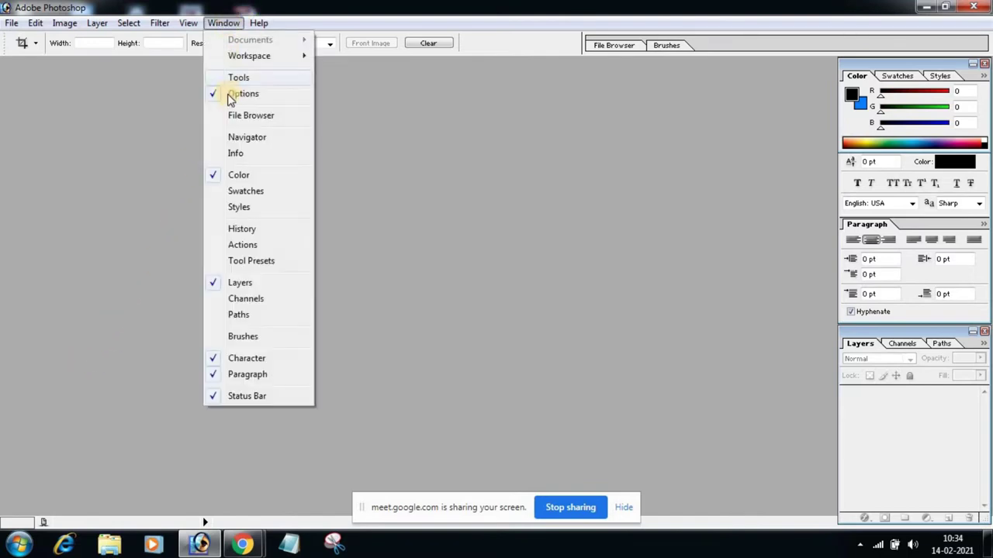
pyautogui.click(211, 78)
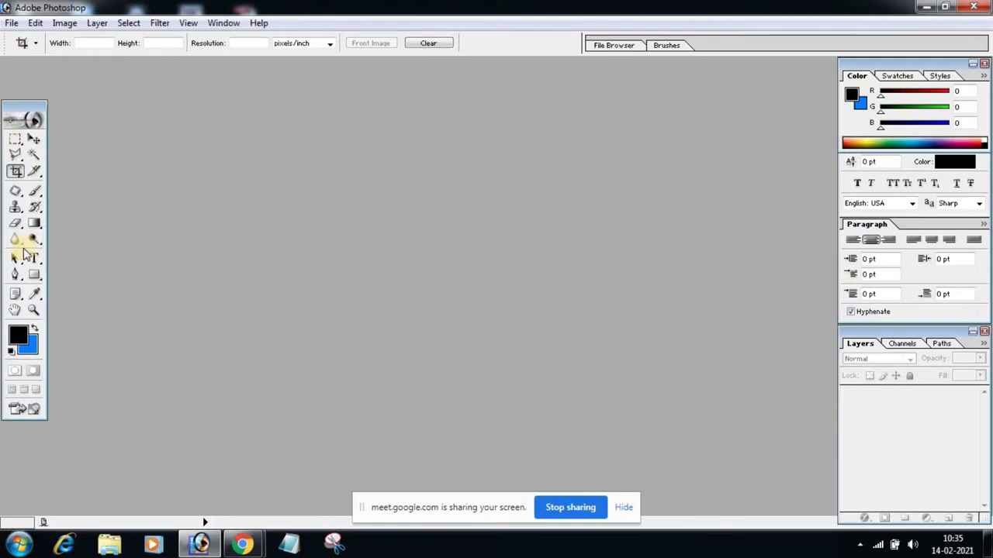
pyautogui.click(224, 23)
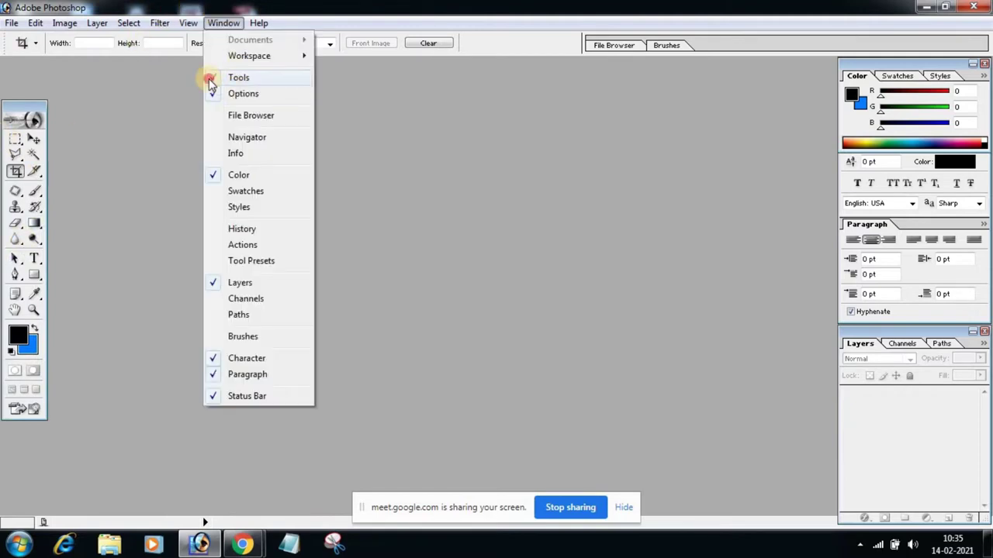
pyautogui.click(211, 78)
pyautogui.click(225, 23)
pyautogui.click(221, 94)
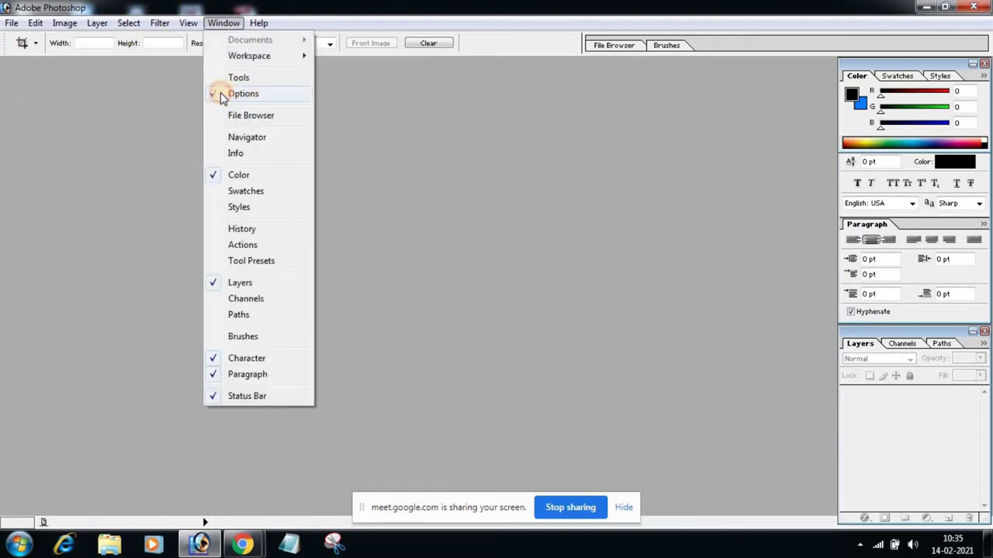
# Hide the Color, Layers and Character/Paragraph palettes and the status bar
pyautogui.click(232, 24)
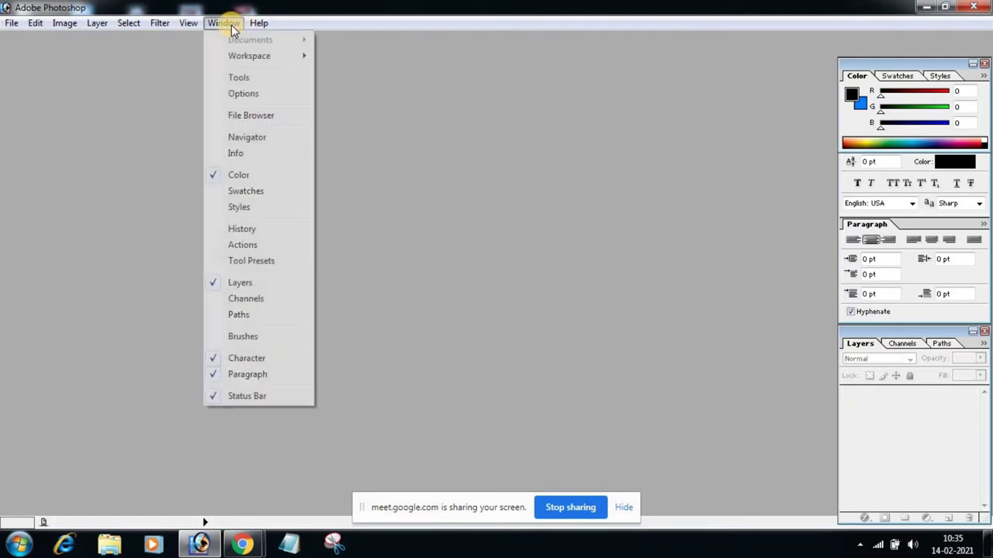
pyautogui.click(215, 176)
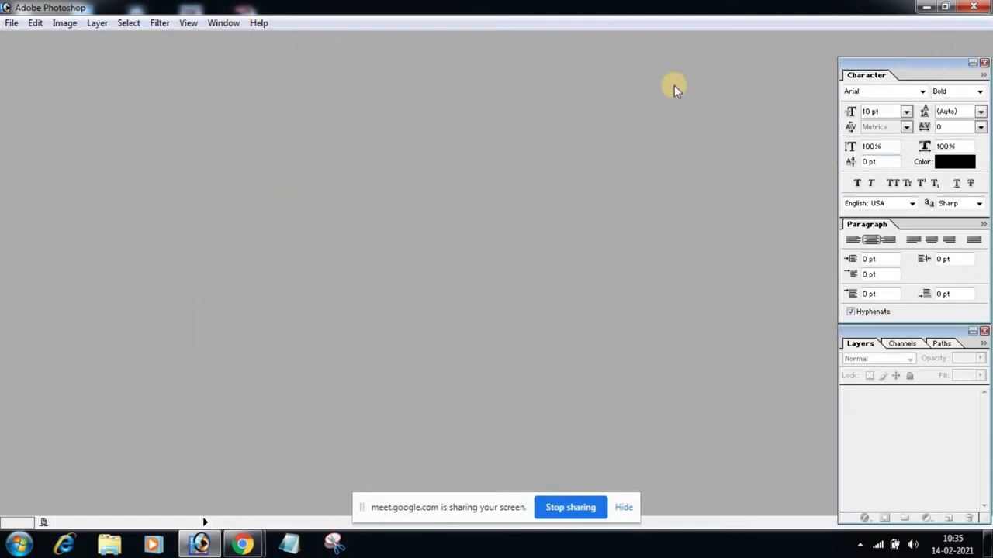
pyautogui.click(223, 23)
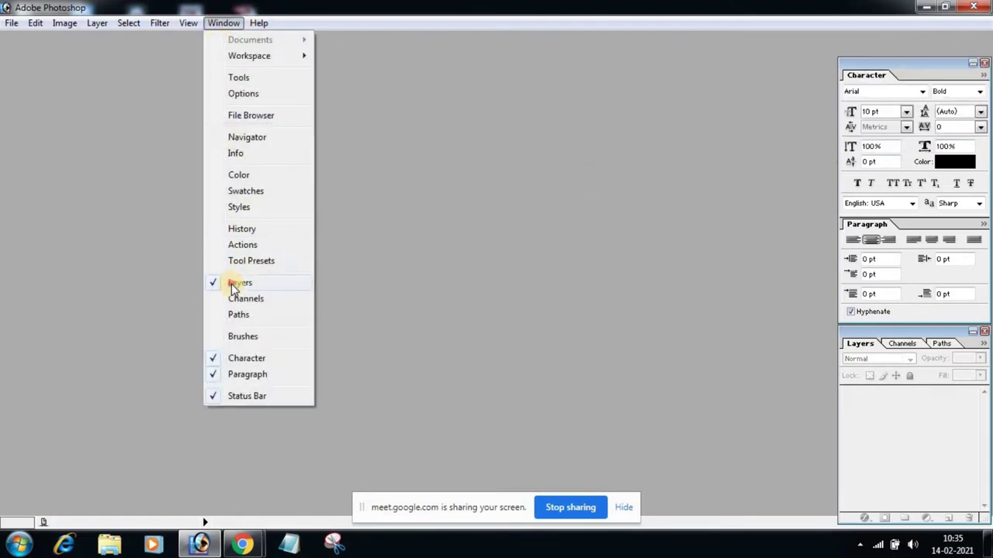
pyautogui.click(238, 283)
pyautogui.click(217, 24)
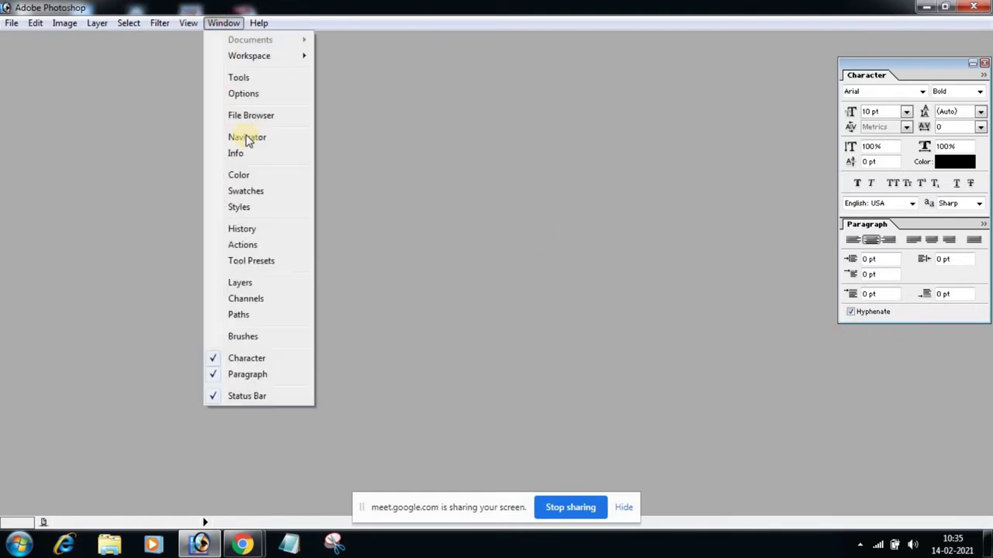
pyautogui.click(237, 356)
pyautogui.click(232, 24)
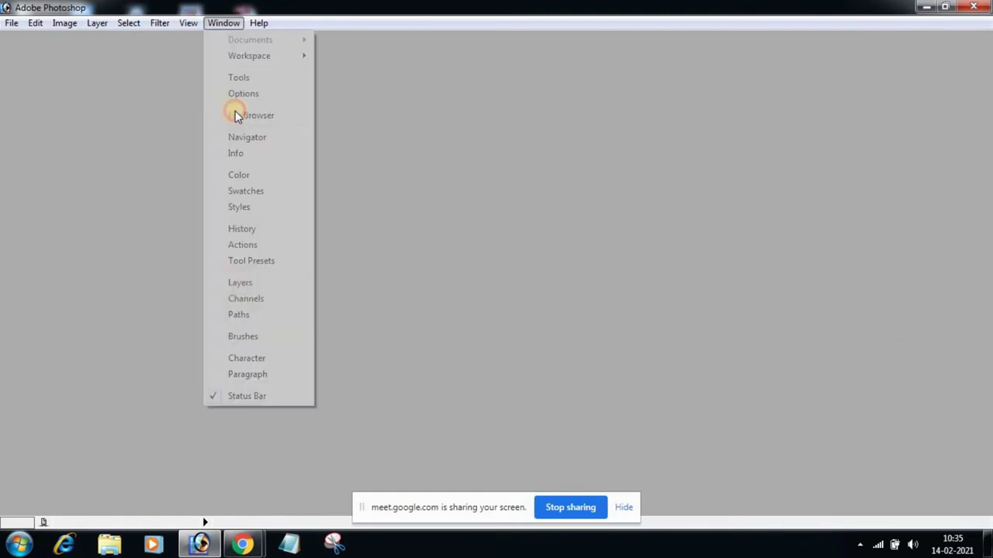
pyautogui.click(216, 398)
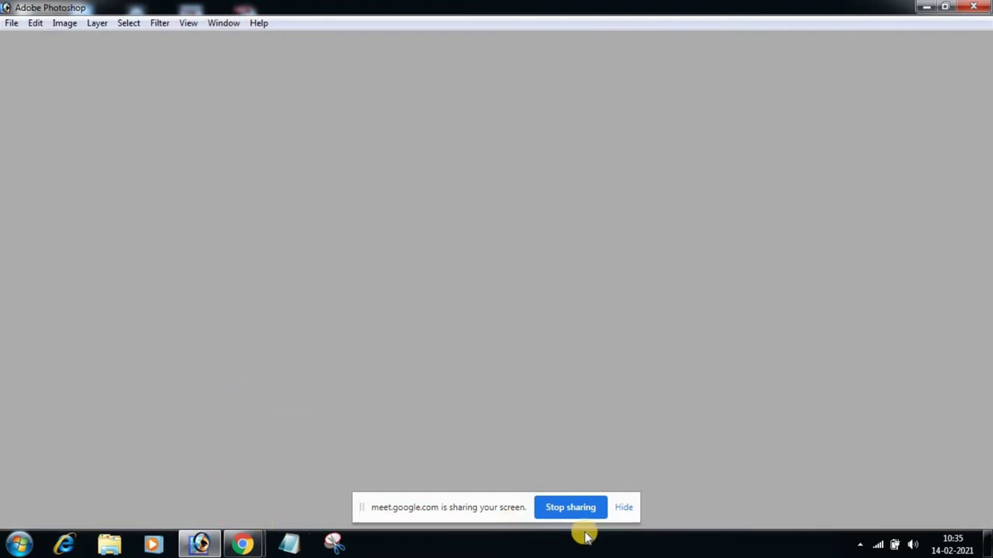
pyautogui.click(625, 509)
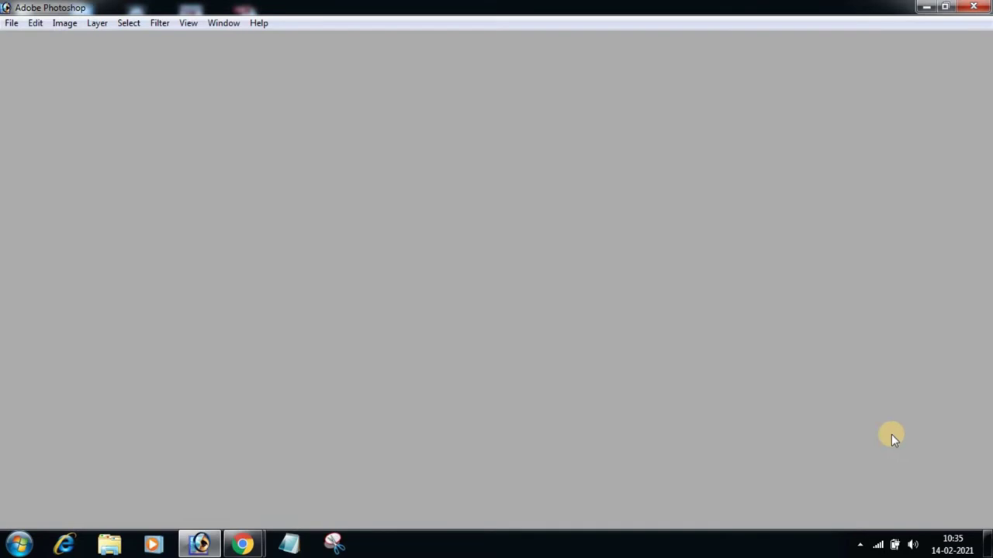
# Show the toolbox and the tool options bar again
pyautogui.click(224, 24)
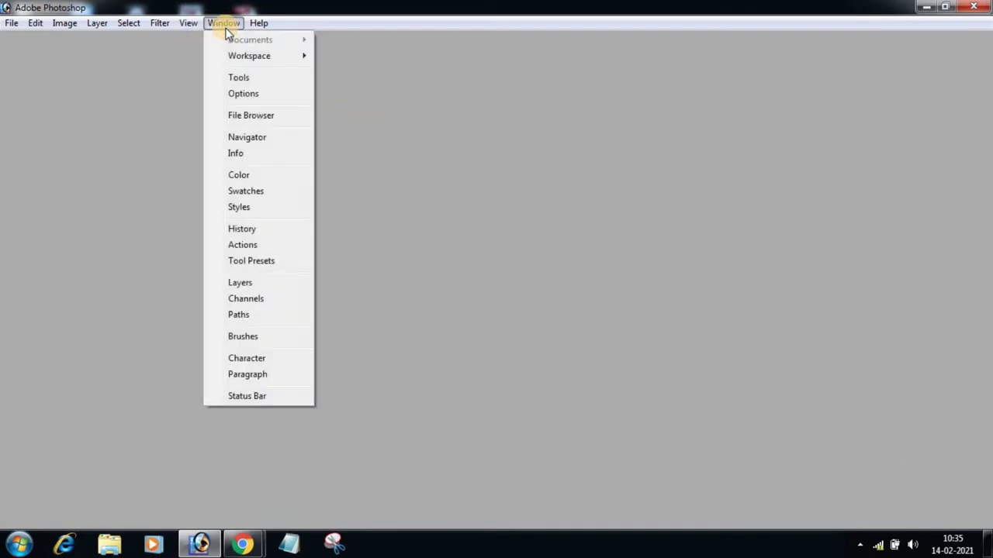
pyautogui.click(236, 78)
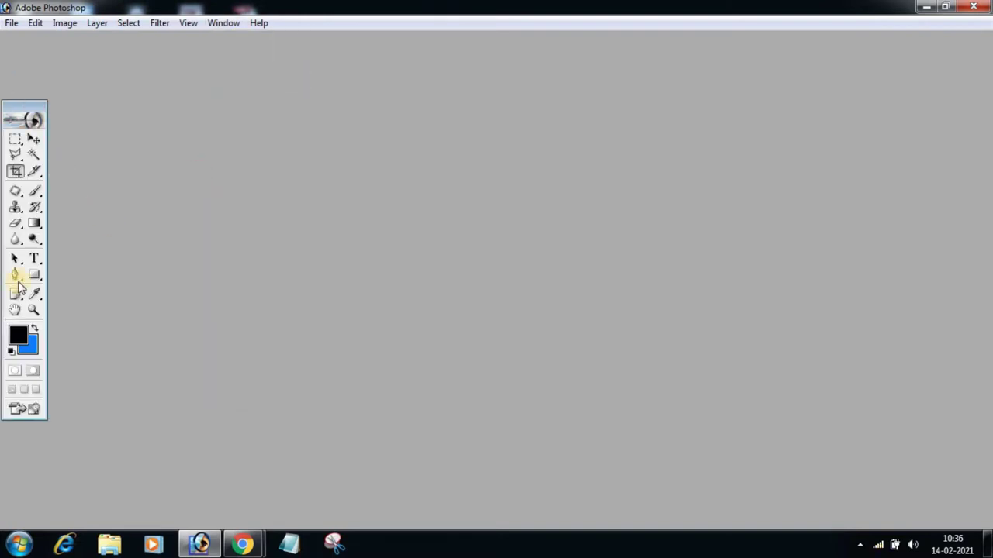
pyautogui.click(216, 24)
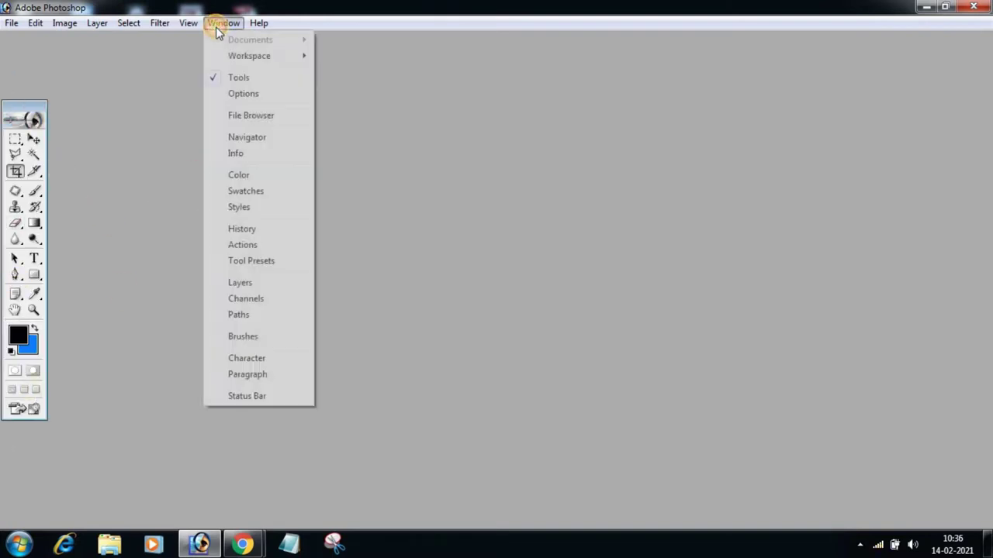
pyautogui.click(232, 94)
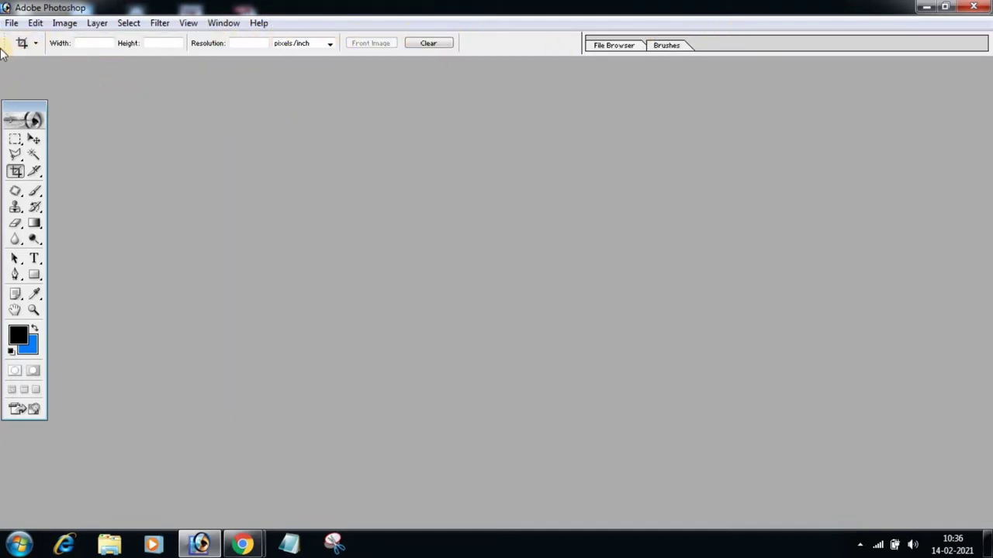
# Show the Character/Paragraph panels and the Layers palette again
pyautogui.click(218, 24)
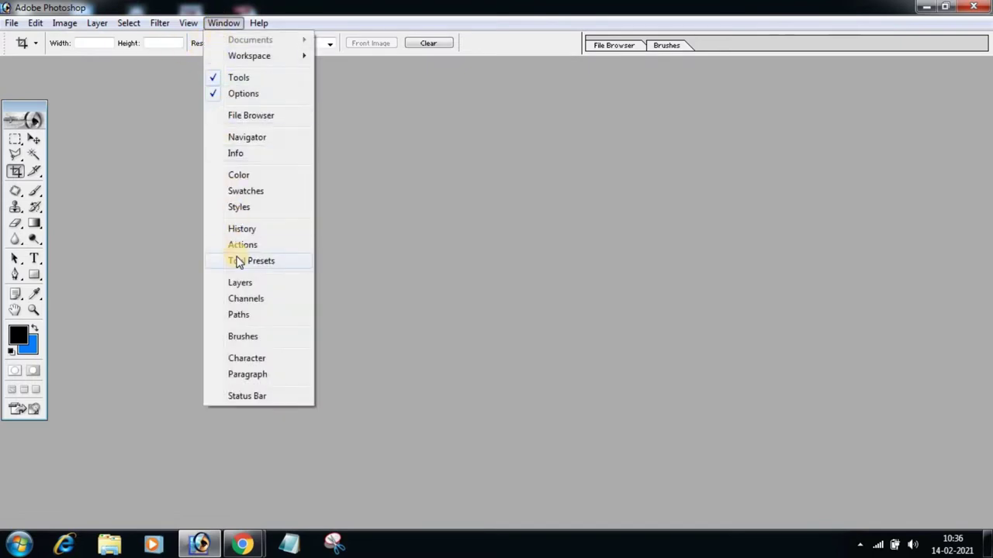
pyautogui.click(234, 359)
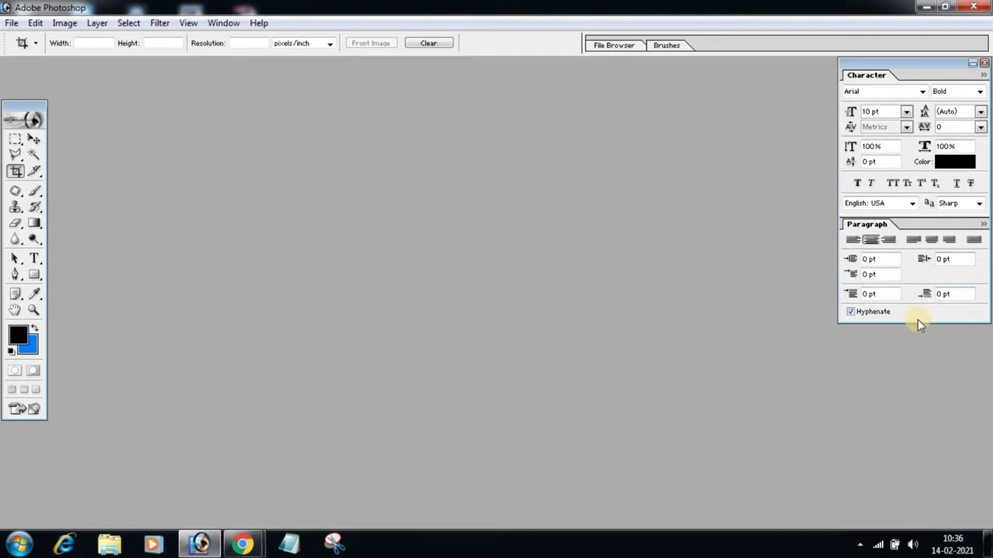
pyautogui.click(222, 24)
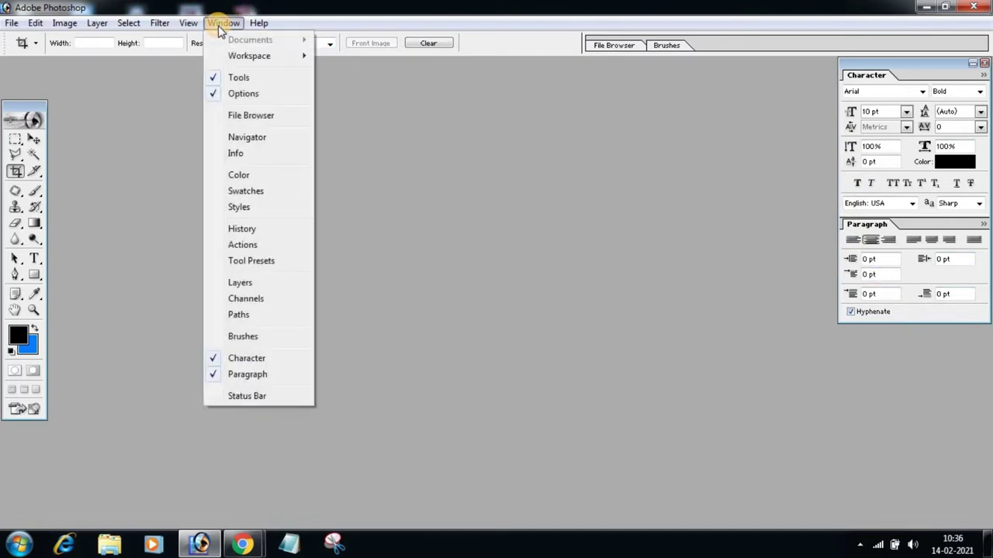
pyautogui.click(217, 283)
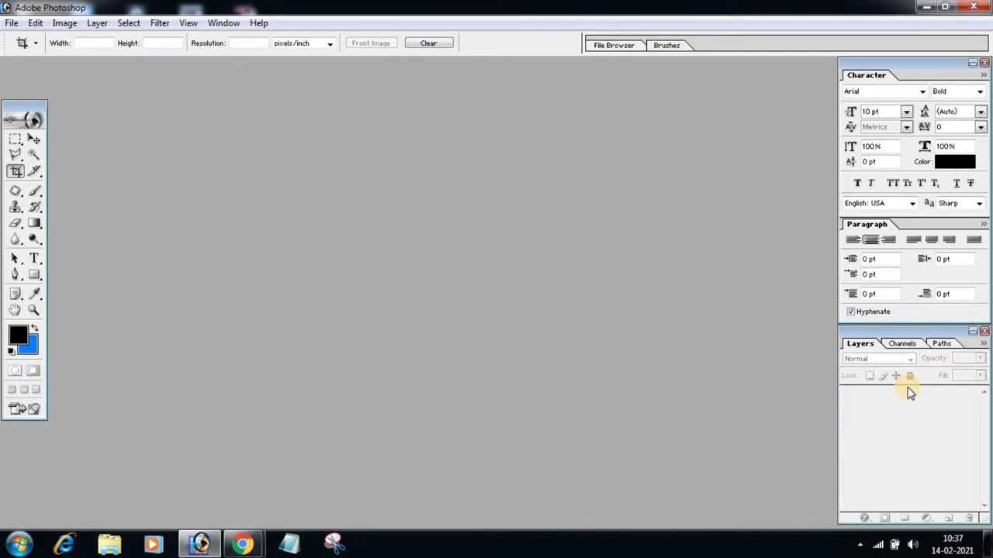
pyautogui.moveTo(919, 334)
pyautogui.mouseDown()
pyautogui.moveTo(307, 198)
pyautogui.moveTo(324, 171)
pyautogui.moveTo(907, 344)
pyautogui.mouseUp()
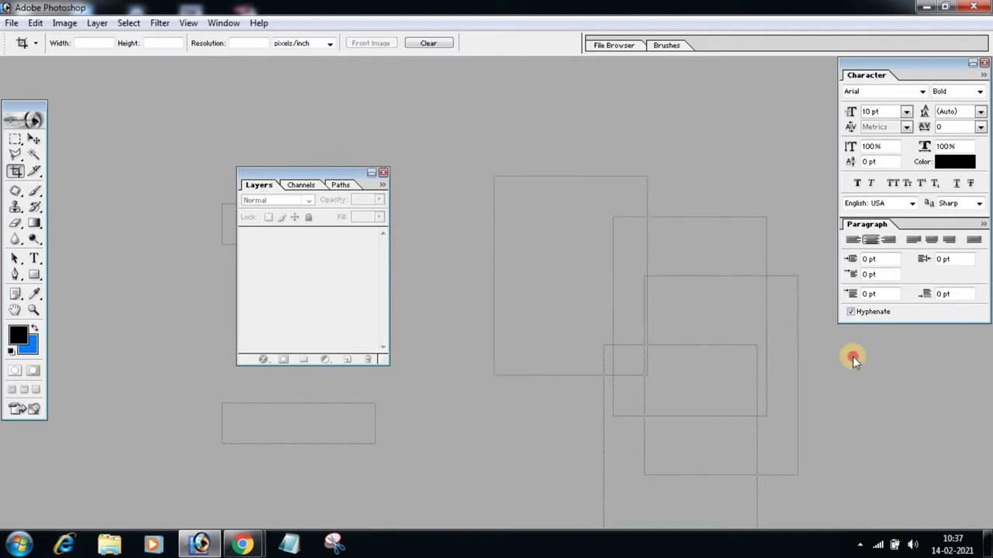
pyautogui.moveTo(906, 339); pyautogui.dragTo(910, 328)
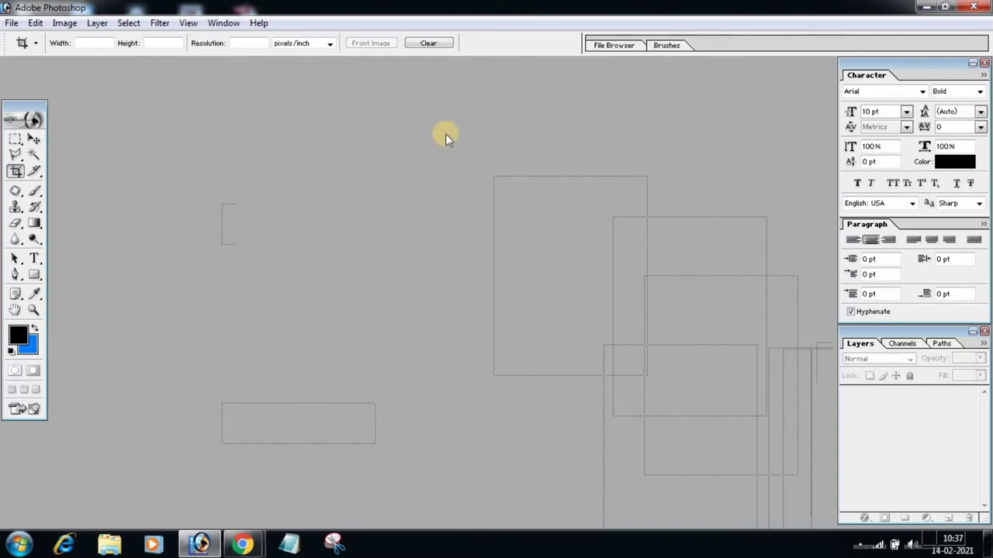
# In the Open dialog, browse Local Disk (E:) and the Clipart for DTP folders
pyautogui.doubleClick(348, 274)
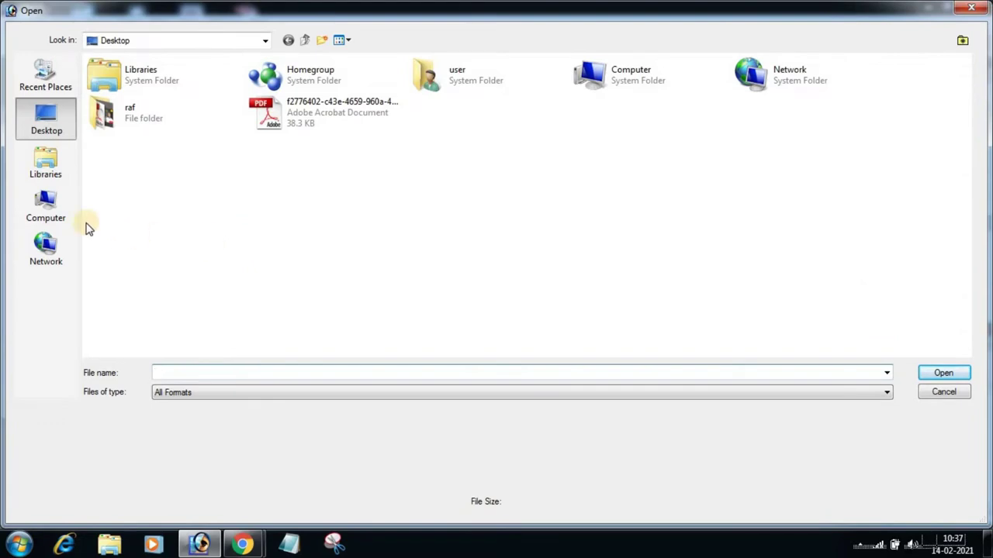
pyautogui.click(43, 215)
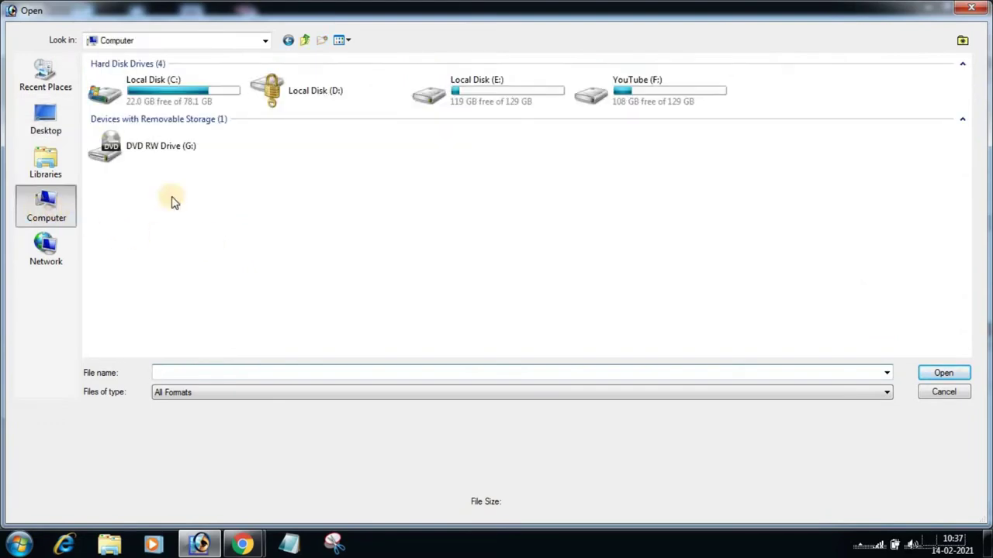
pyautogui.click(497, 88)
pyautogui.doubleClick(497, 87)
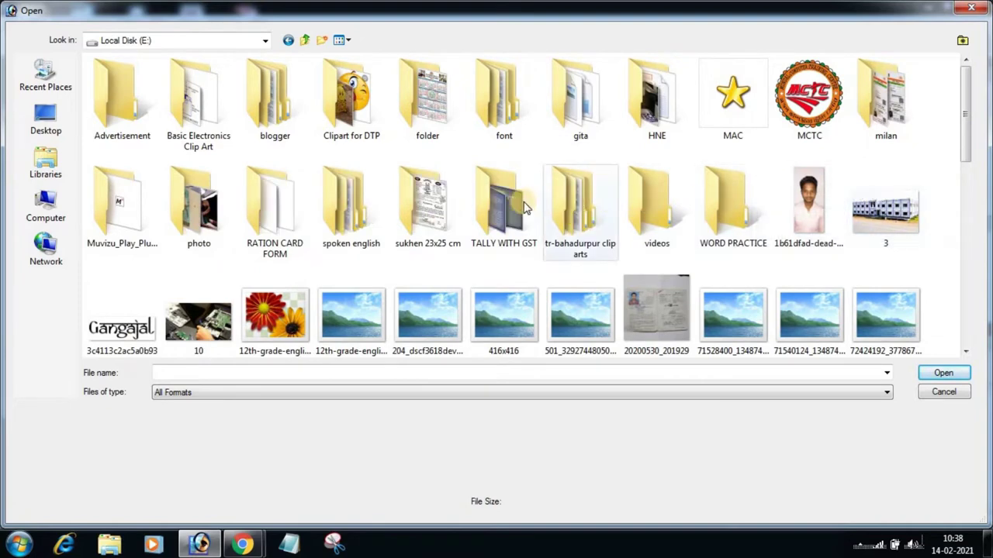
pyautogui.doubleClick(189, 210)
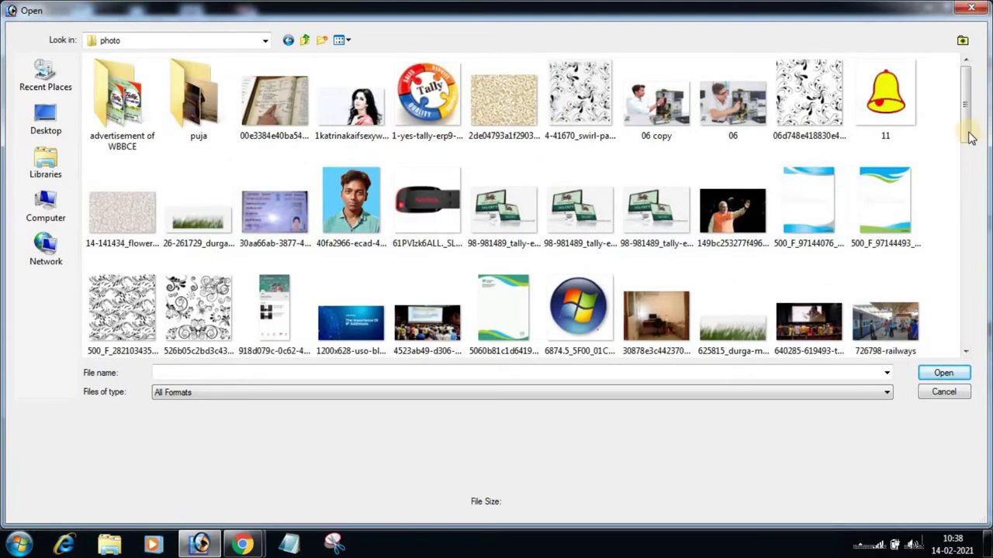
pyautogui.moveTo(966, 101); pyautogui.dragTo(964, 183)
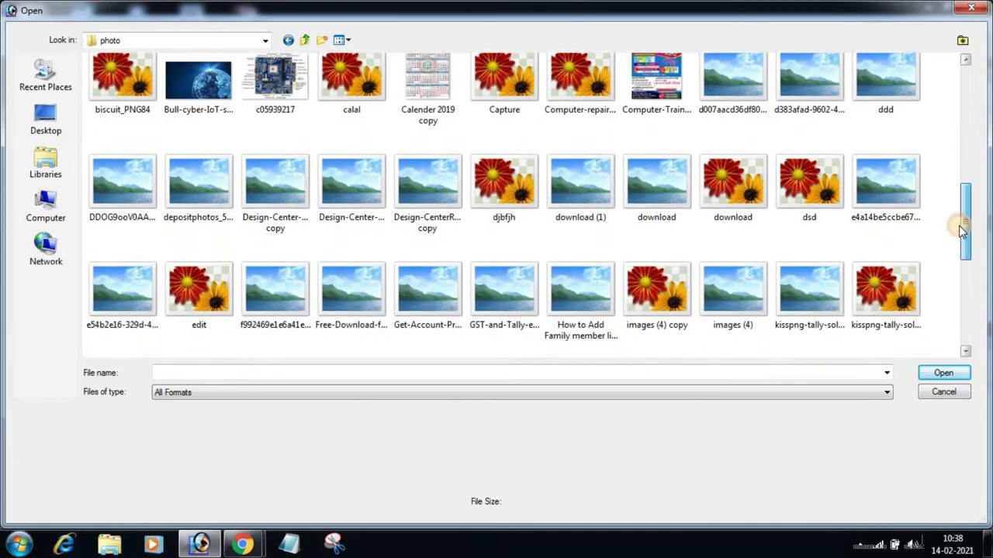
pyautogui.moveTo(961, 223)
pyautogui.mouseDown()
pyautogui.moveTo(960, 294)
pyautogui.moveTo(962, 86)
pyautogui.mouseUp()
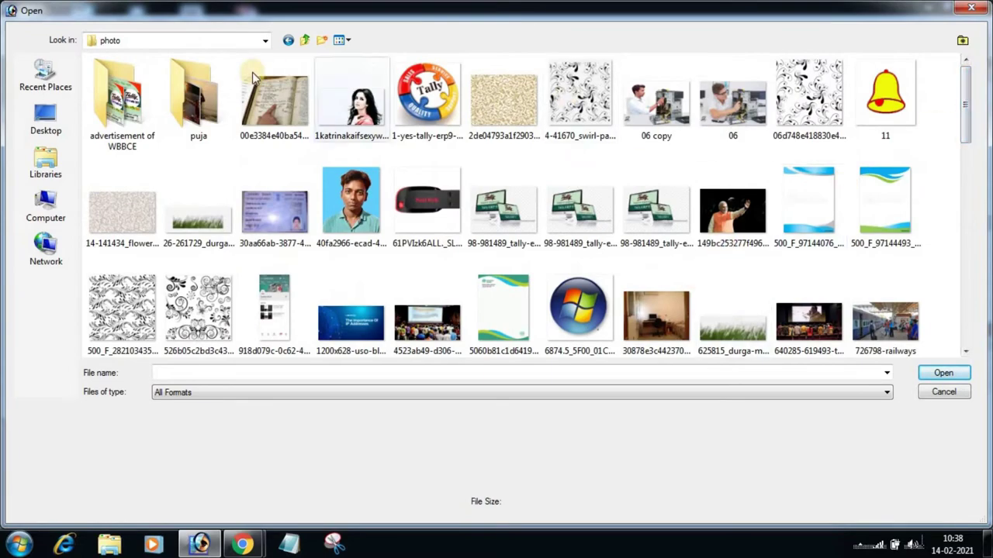
pyautogui.click(306, 40)
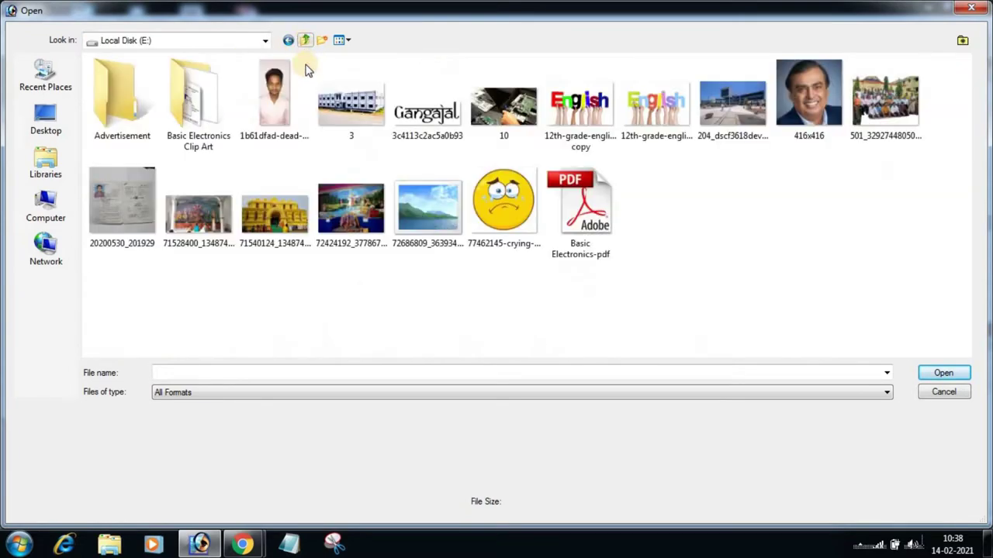
pyautogui.doubleClick(341, 100)
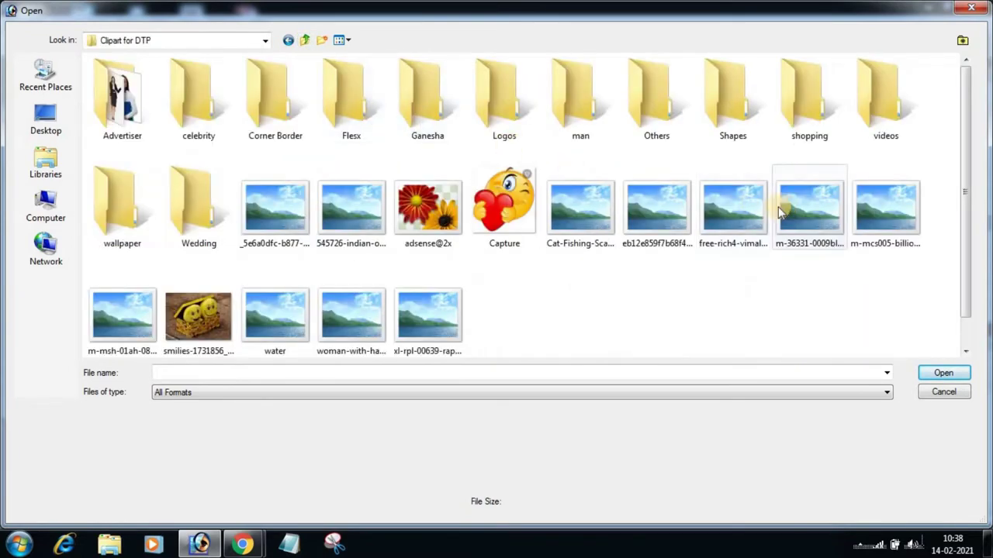
pyautogui.doubleClick(192, 111)
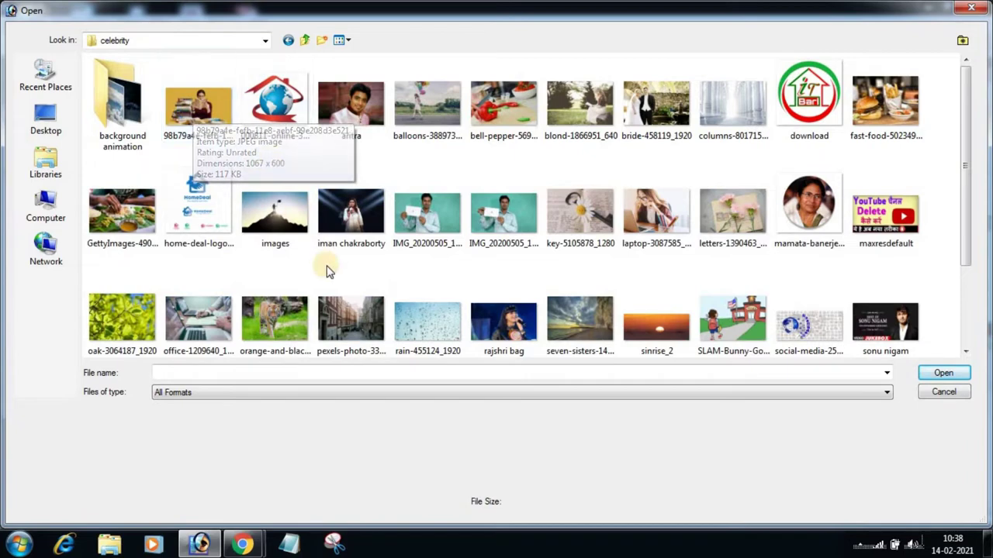
pyautogui.scroll(-2, 326, 268)
pyautogui.scroll(2, 329, 264)
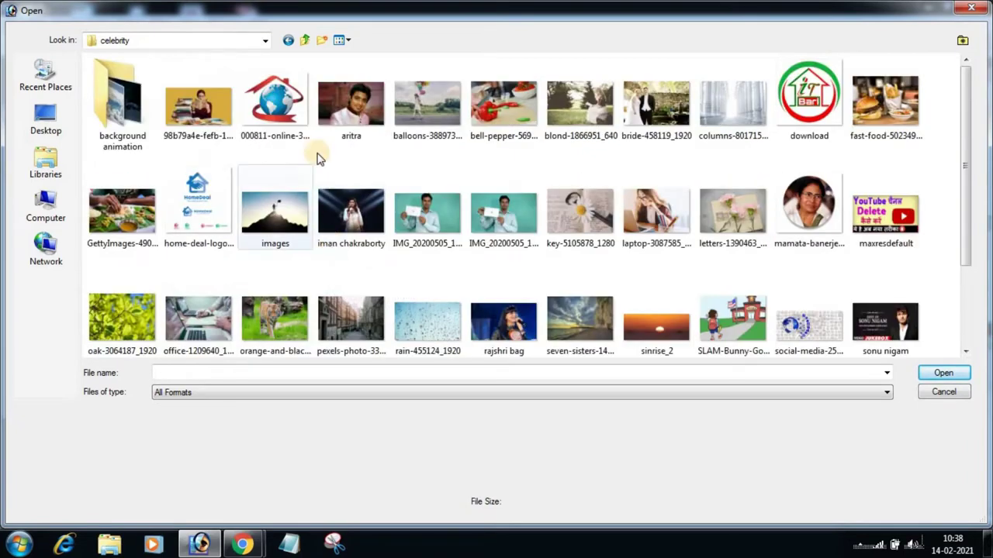
# Open the man-in-jacket photo from the Clipart for DTP 'man' folder
pyautogui.click(305, 42)
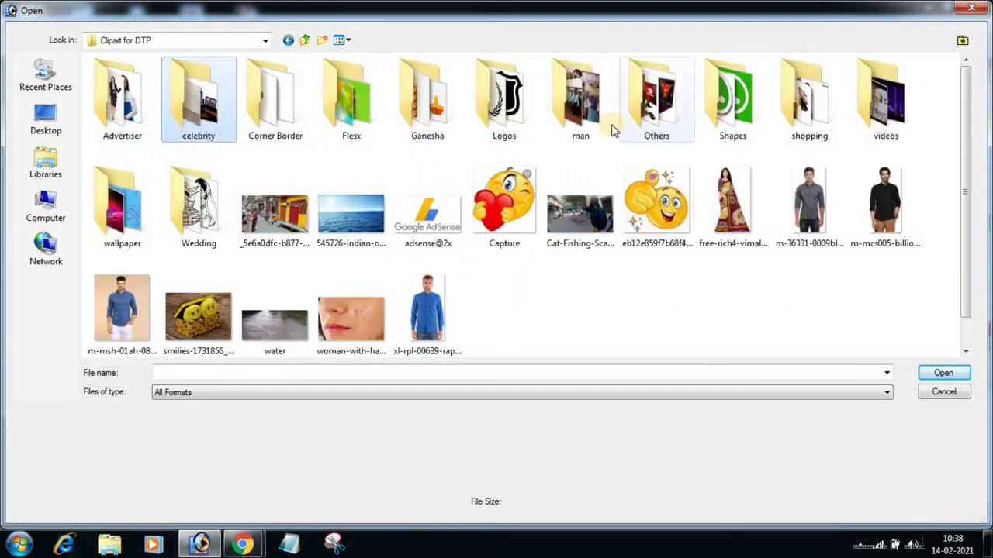
pyautogui.click(578, 115)
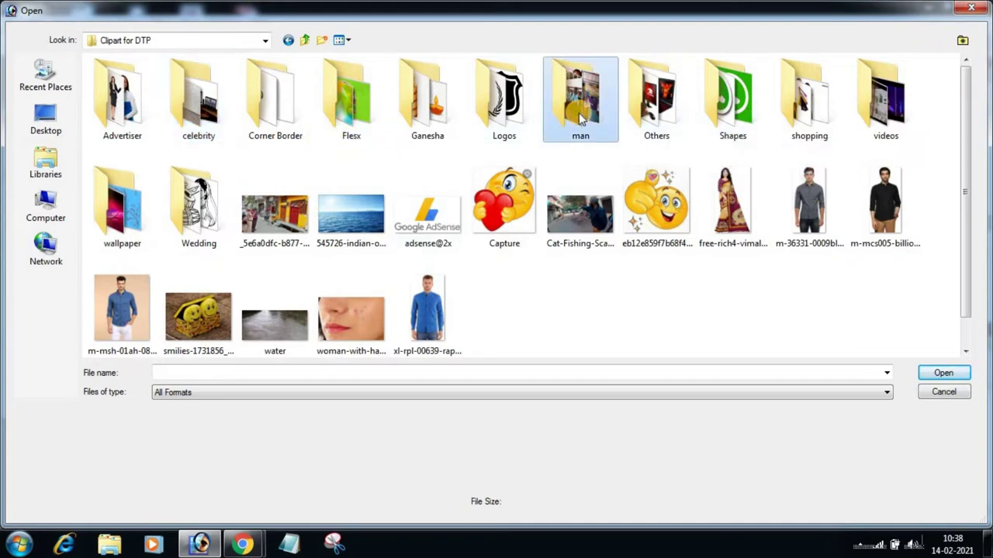
pyautogui.doubleClick(579, 109)
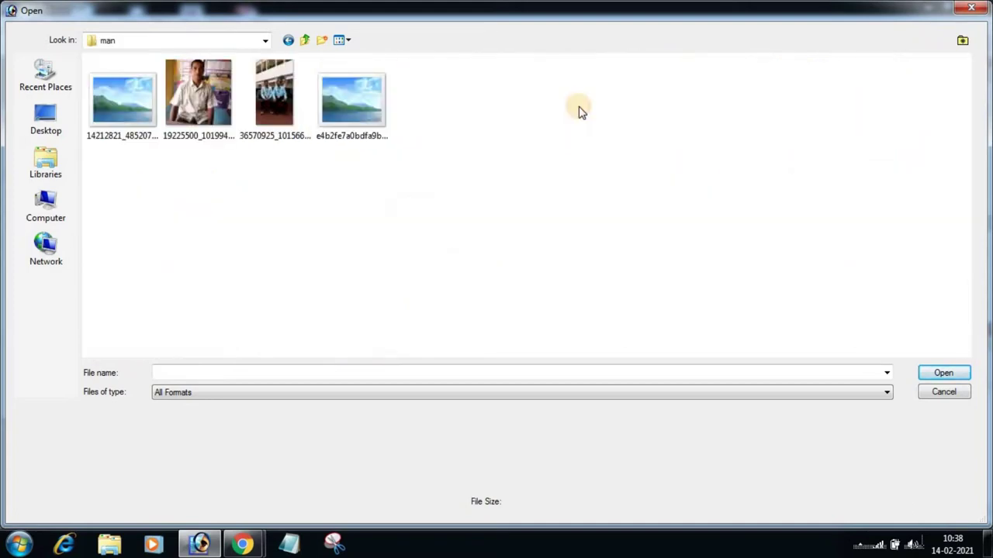
pyautogui.click(350, 80)
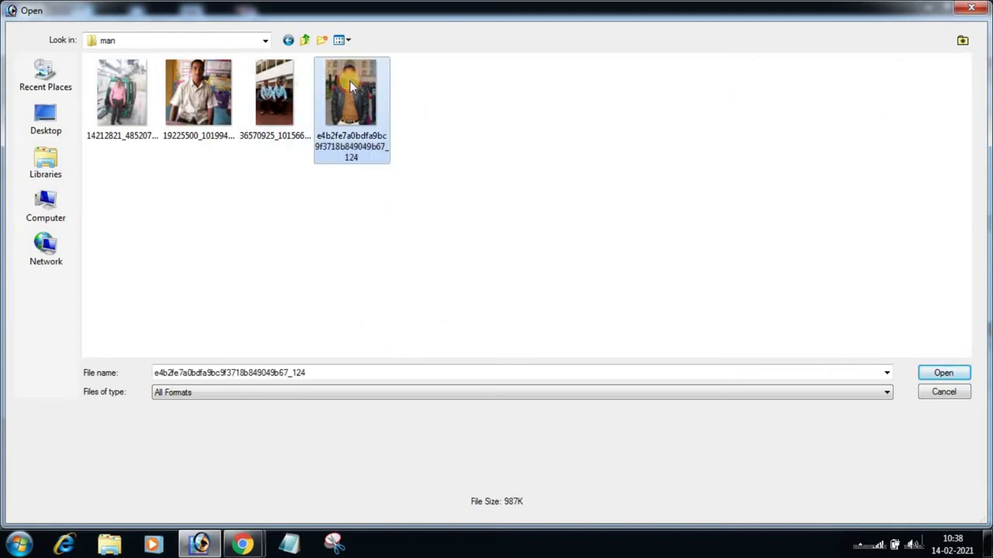
pyautogui.click(937, 373)
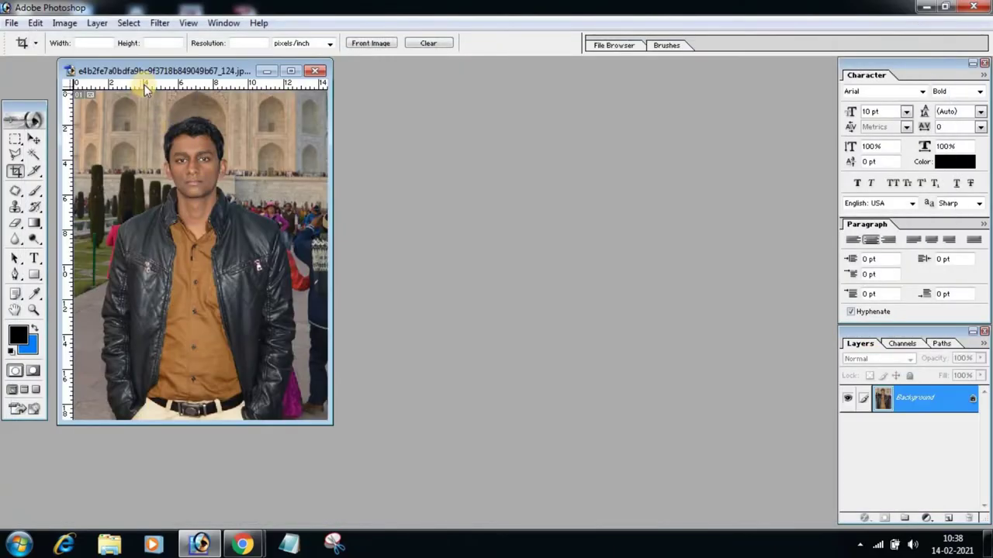
# Centre the leather-jacket photo's document window in the workspace
pyautogui.moveTo(175, 74); pyautogui.dragTo(367, 107)
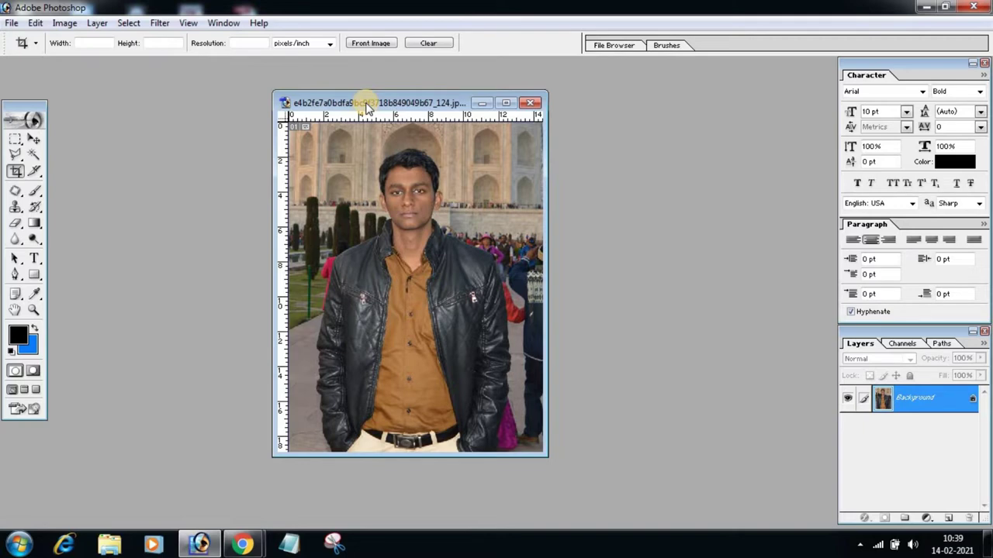
pyautogui.moveTo(366, 108)
pyautogui.mouseDown()
pyautogui.moveTo(348, 103)
pyautogui.moveTo(395, 101)
pyautogui.mouseUp()
pyautogui.moveTo(406, 135); pyautogui.dragTo(348, 112)
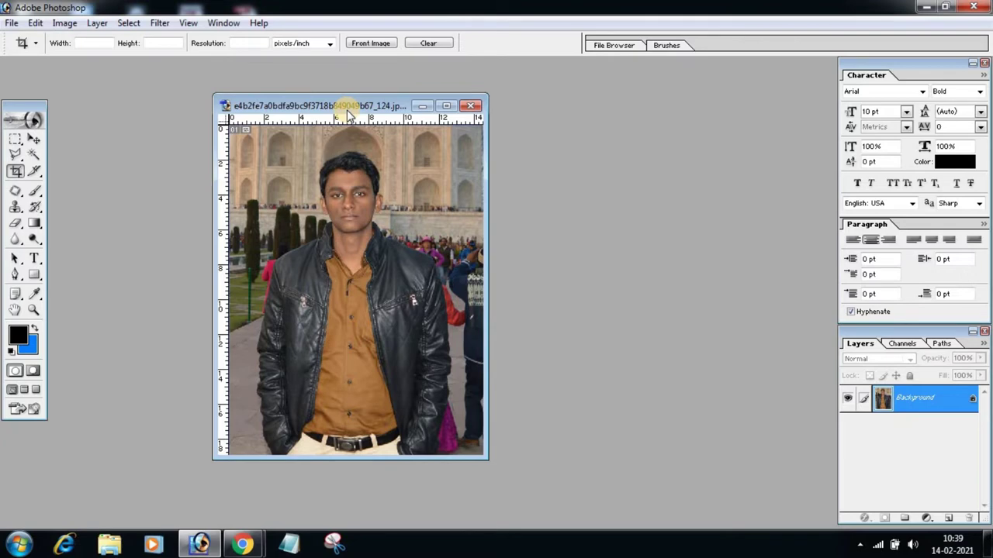
pyautogui.moveTo(242, 543)
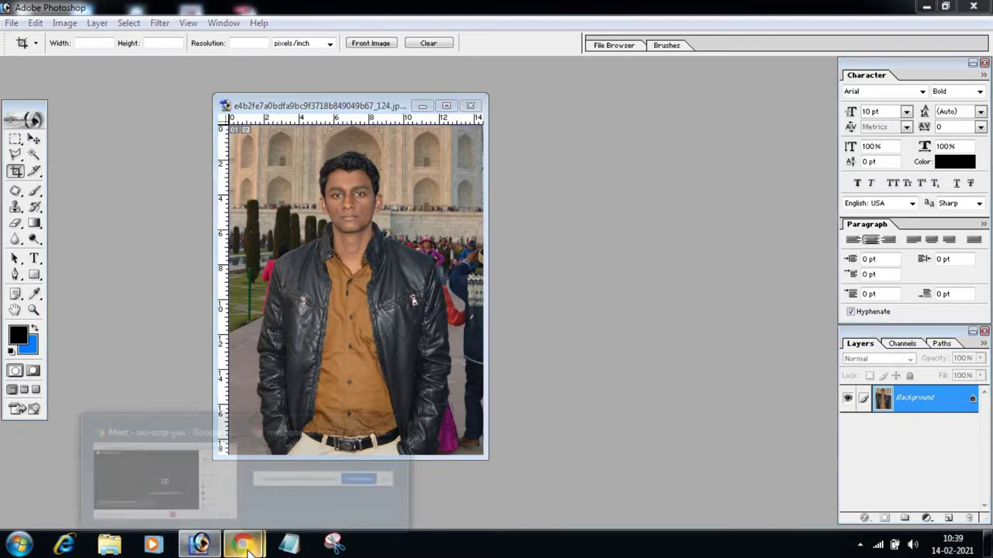
pyautogui.click(152, 425)
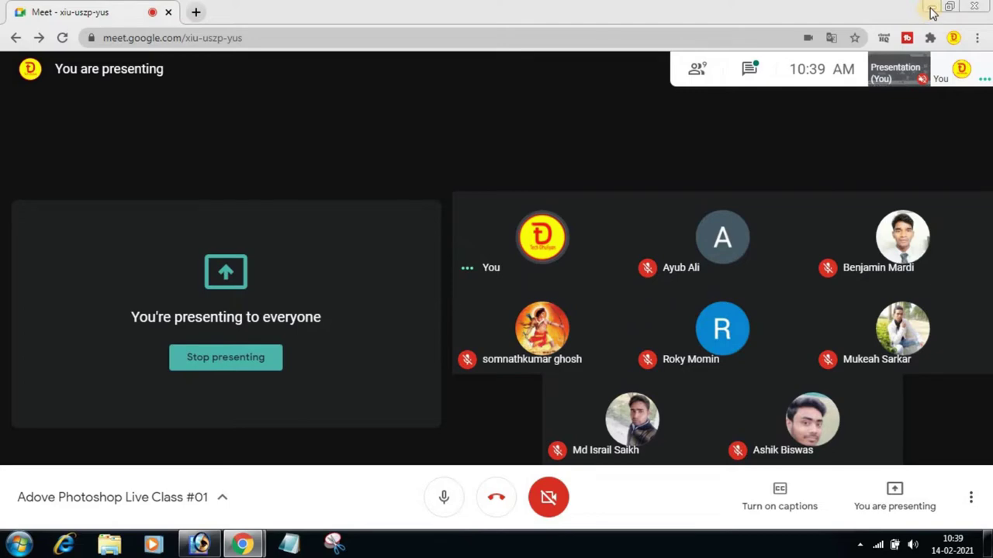
pyautogui.click(931, 8)
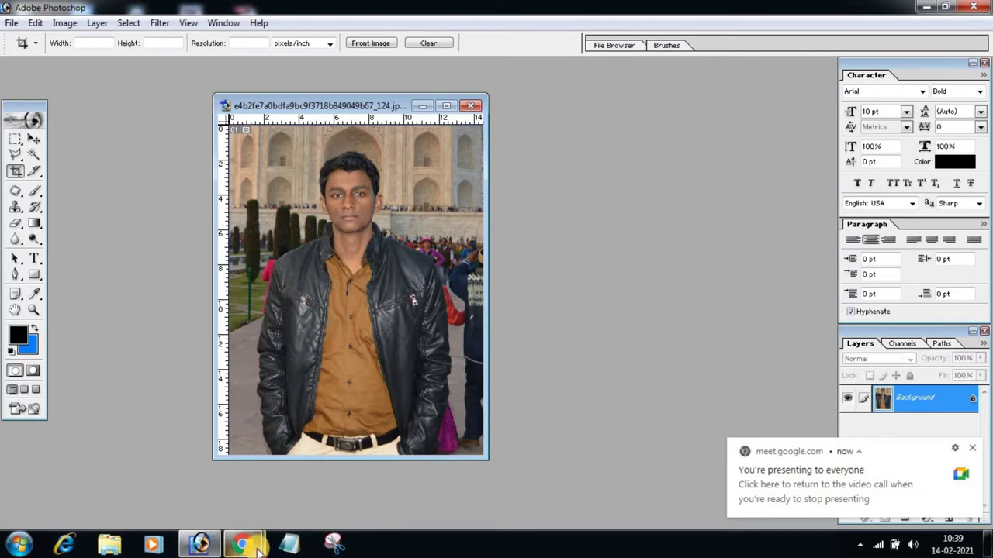
pyautogui.moveTo(243, 544)
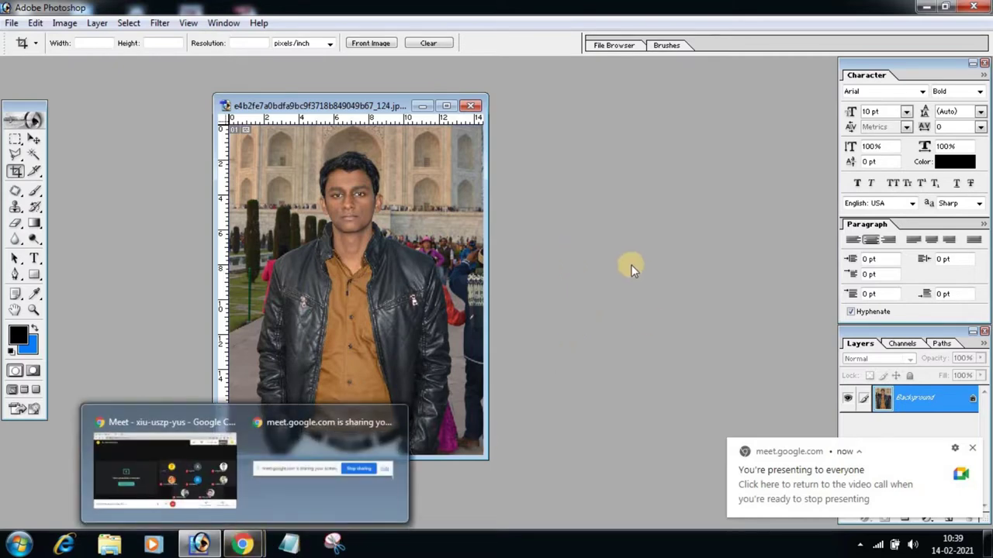
# Shift the photo window slightly and enlarge it to show surrounding grey canvas
pyautogui.moveTo(351, 100)
pyautogui.mouseDown()
pyautogui.moveTo(383, 112)
pyautogui.moveTo(336, 94)
pyautogui.mouseUp()
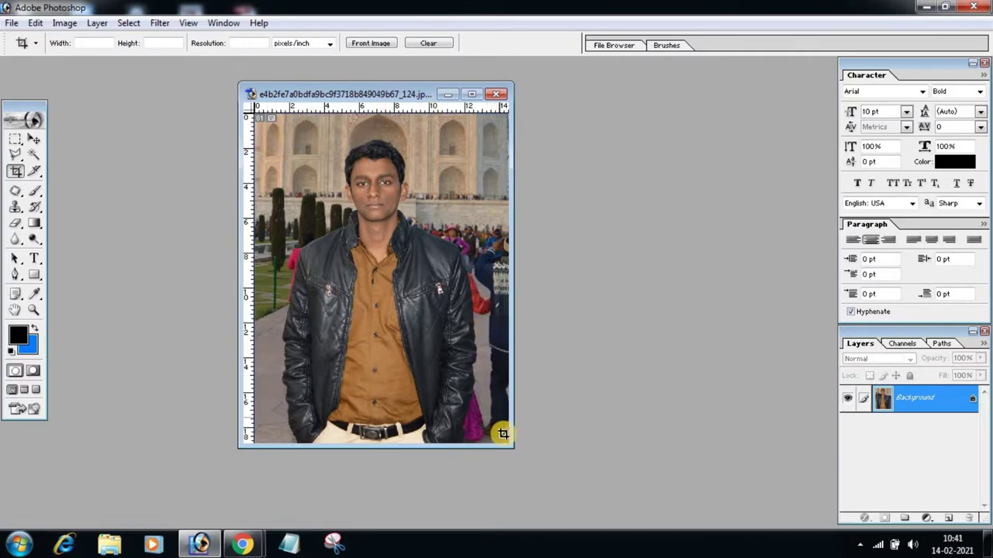
pyautogui.moveTo(524, 458); pyautogui.dragTo(543, 494)
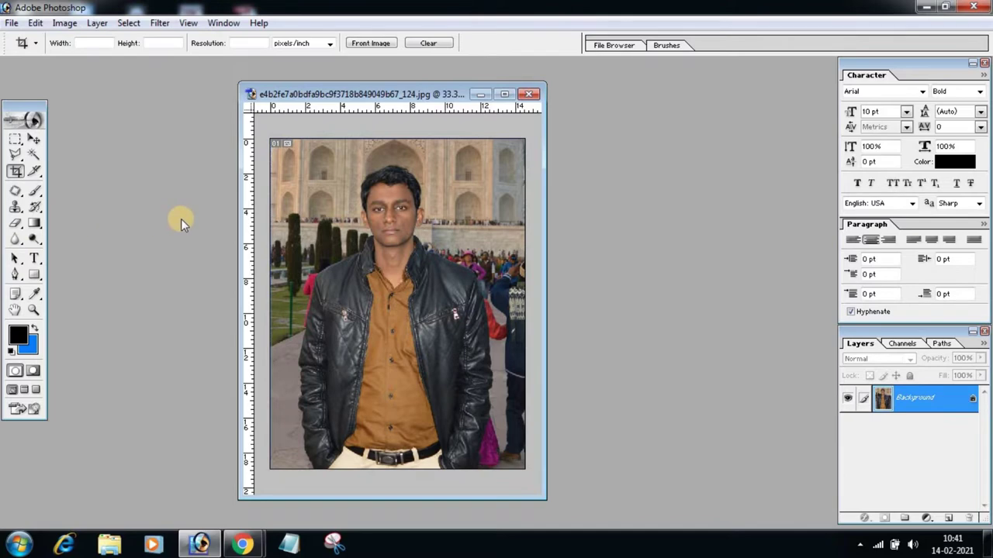
pyautogui.click(17, 156)
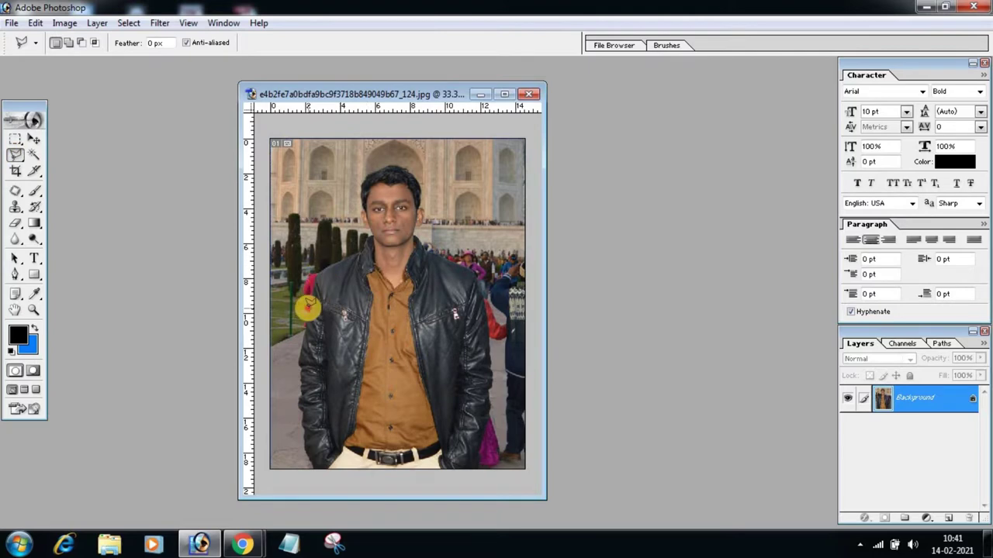
pyautogui.click(315, 277)
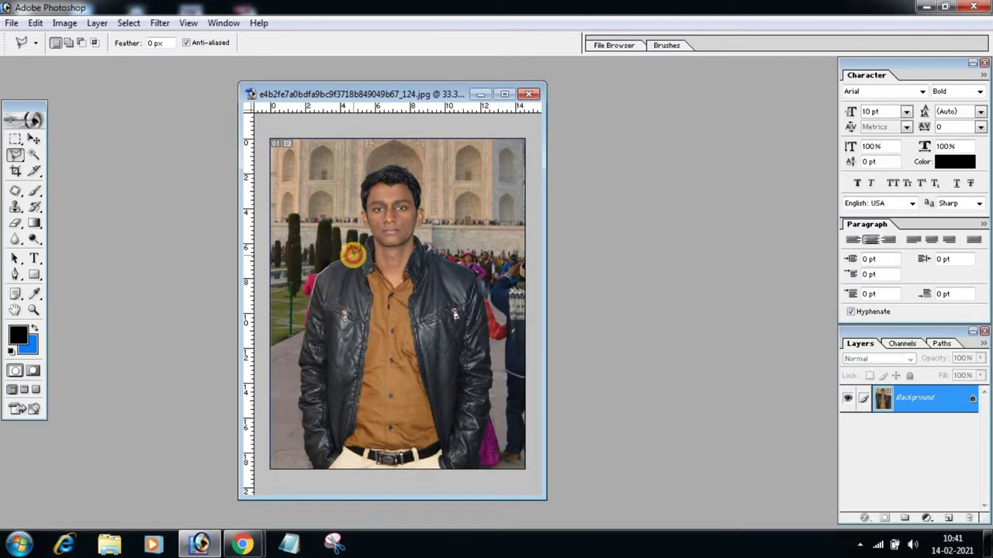
pyautogui.click(264, 197)
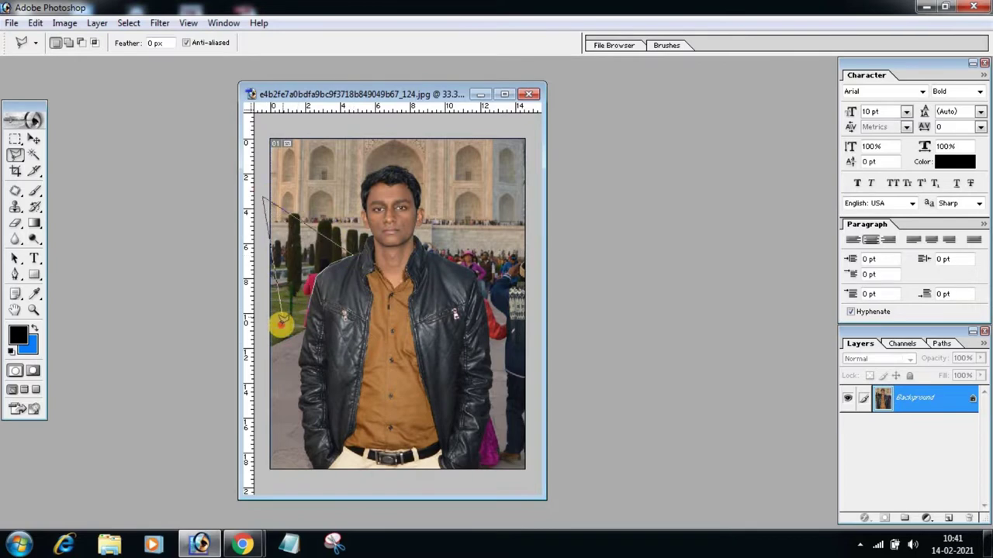
pyautogui.click(280, 323)
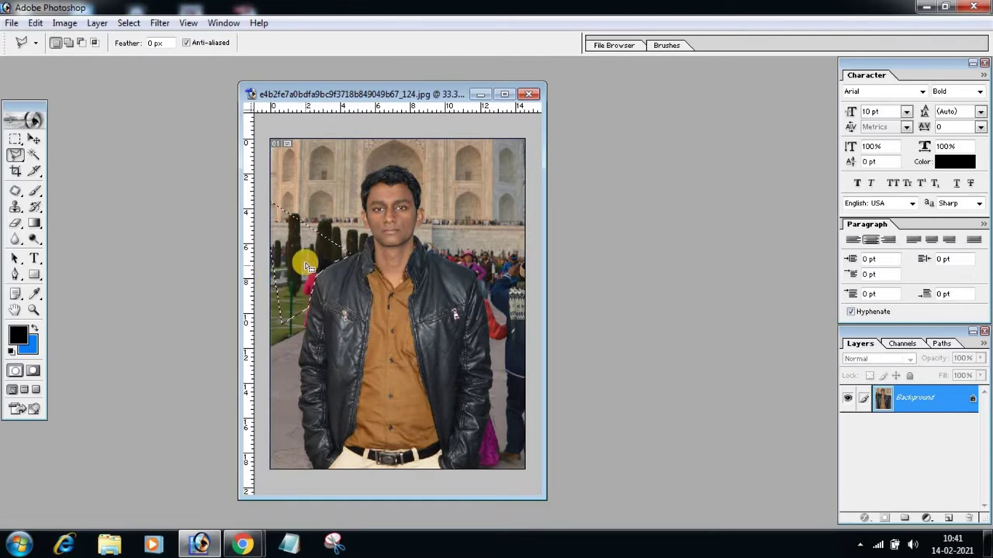
pyautogui.click(272, 203)
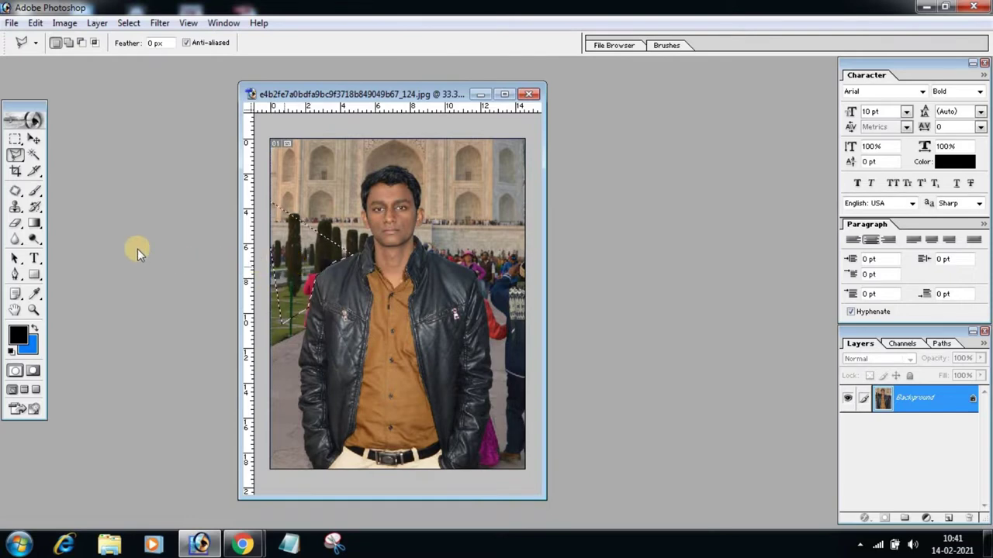
pyautogui.click(16, 222)
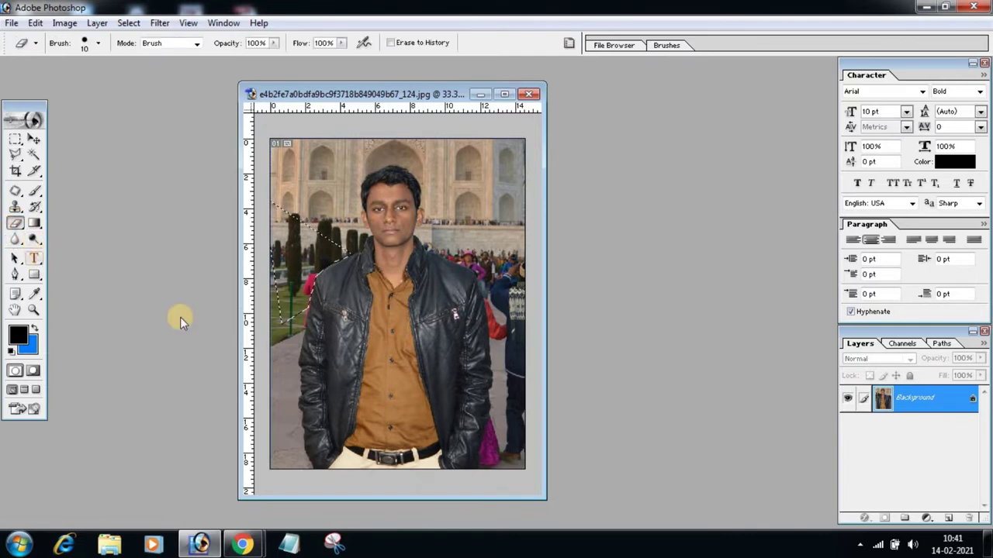
pyautogui.hotkey('ctrl', 'd')
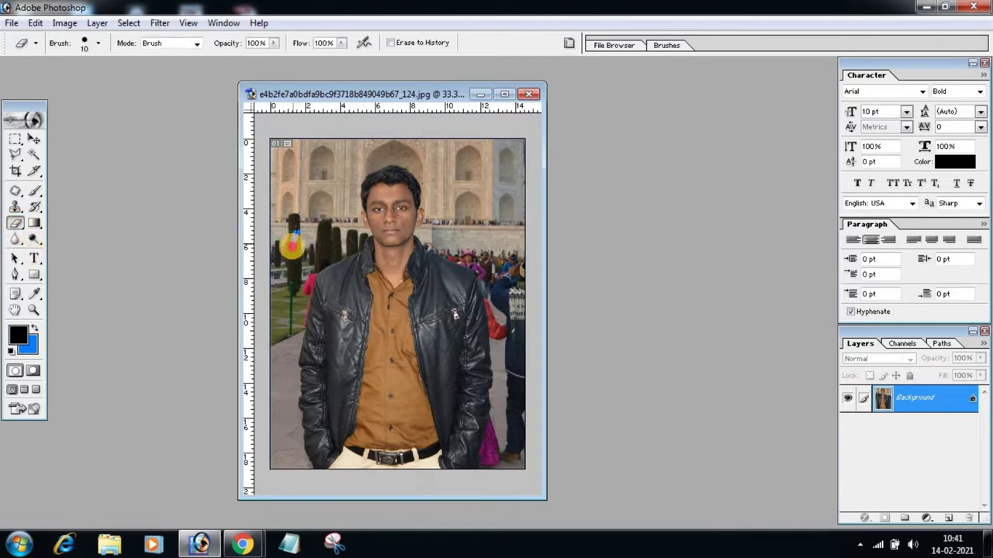
pyautogui.moveTo(284, 241); pyautogui.dragTo(295, 249)
pyautogui.hotkey('ctrl', 'z')
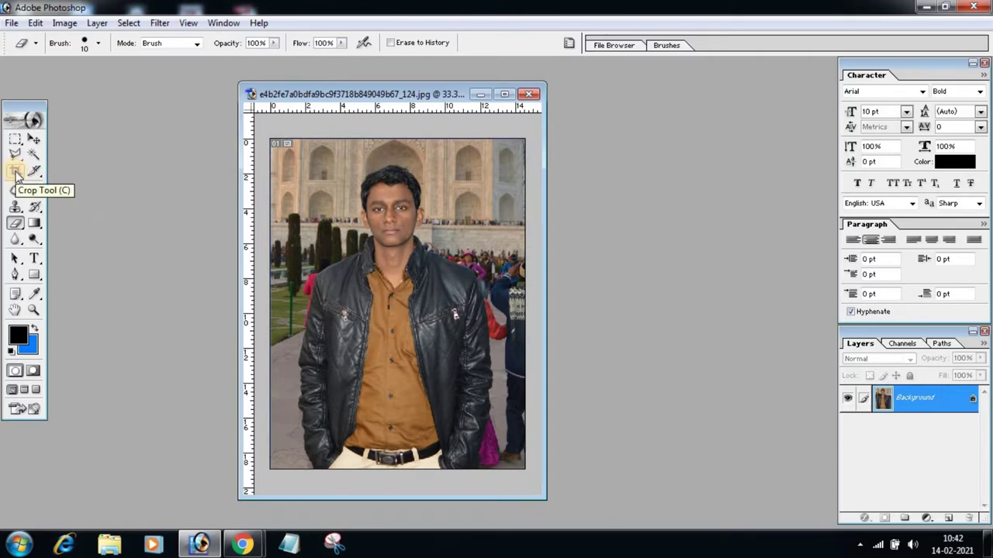
# Set the Crop tool to 1.2 in wide, 1.5 in high at 300 pixels/inch
pyautogui.click(16, 172)
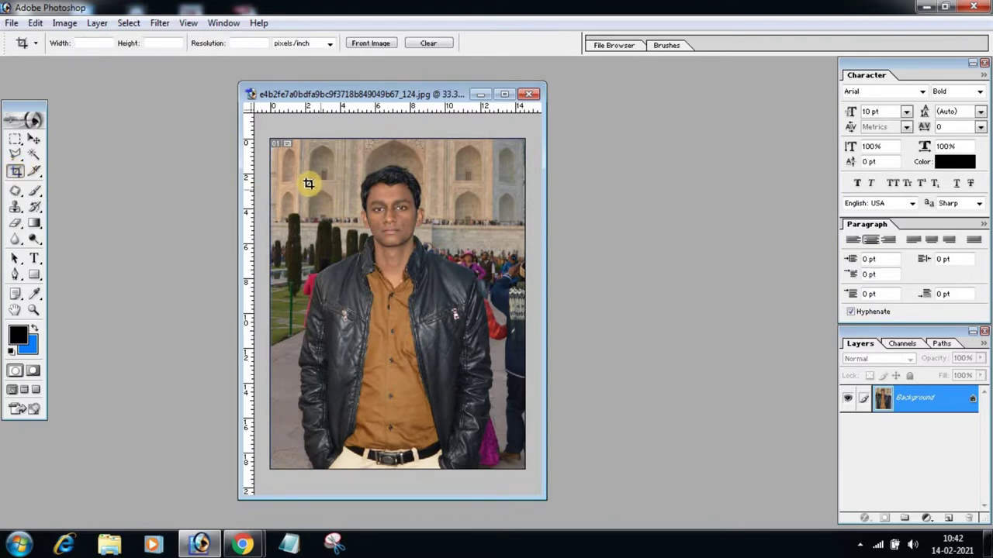
pyautogui.click(81, 45)
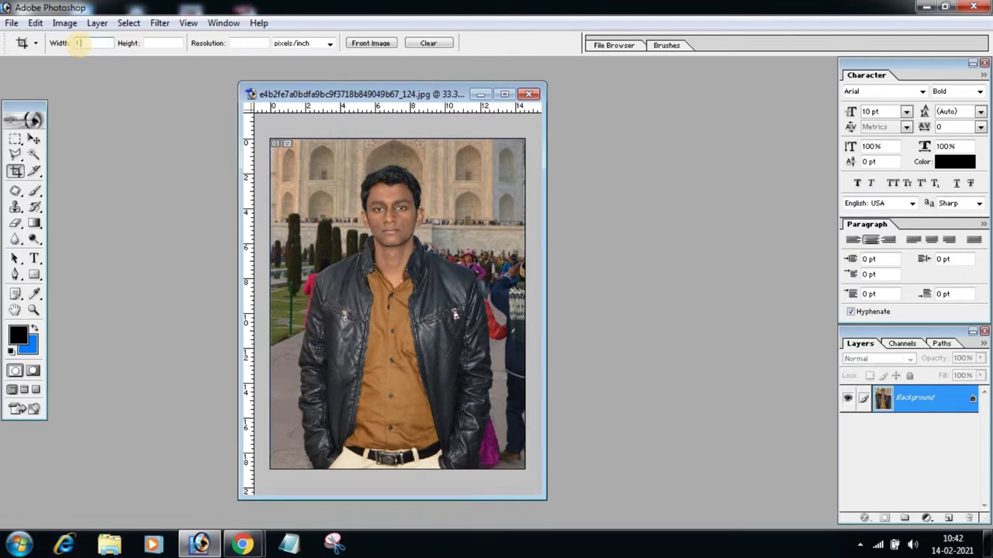
pyautogui.write('in')
pyautogui.click(166, 43)
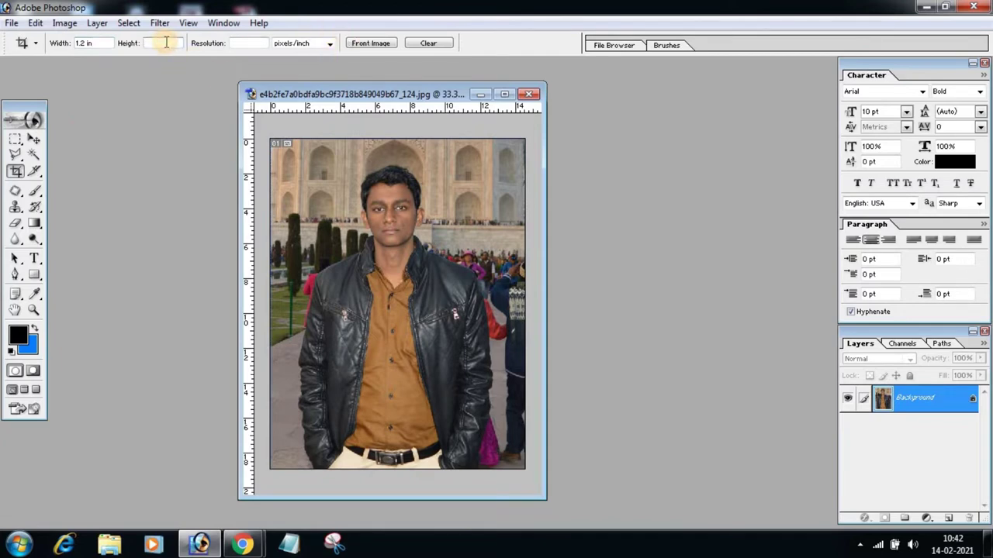
pyautogui.write('1.5')
pyautogui.press('Tab')
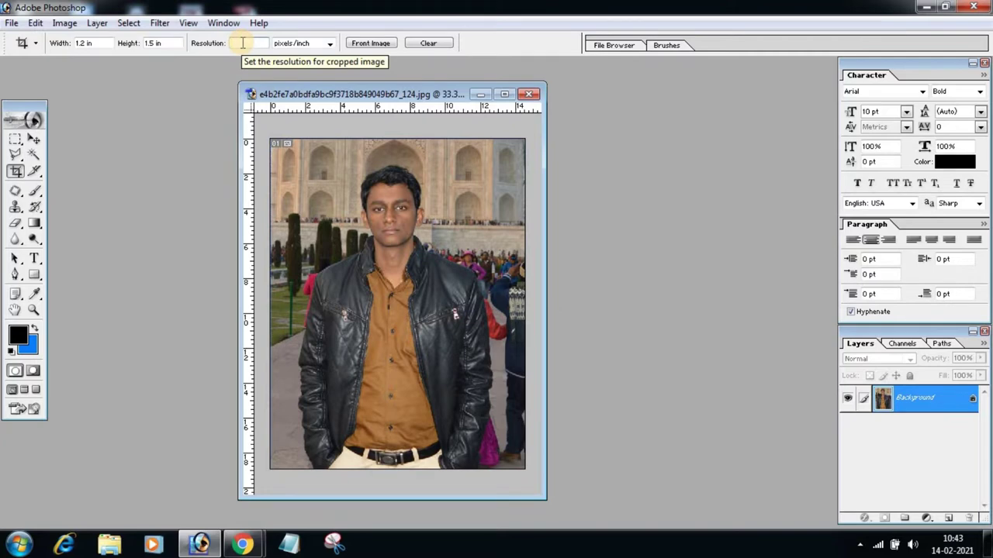
pyautogui.write('300')
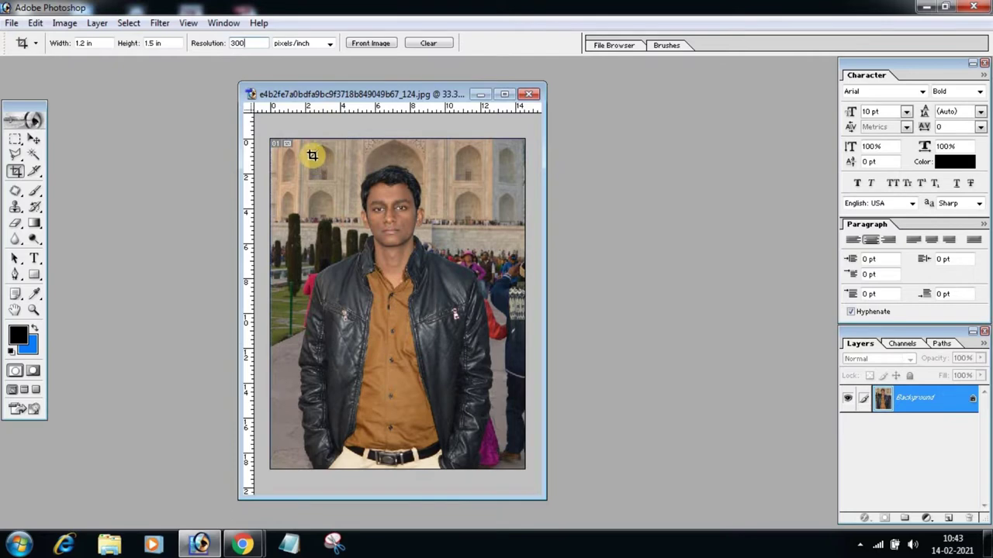
pyautogui.click(312, 155)
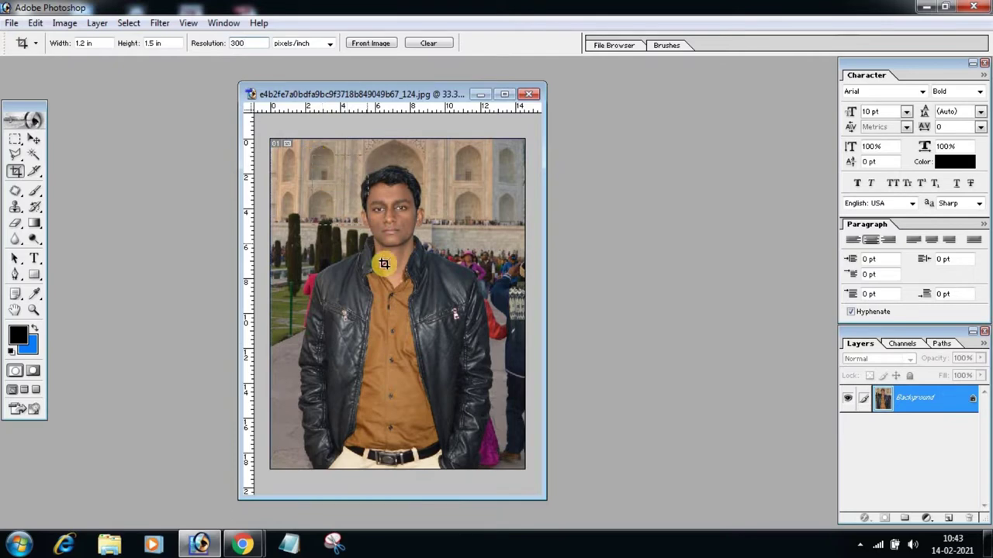
# Draw a crop frame over the man's head and shoulders and nudge it up and left
pyautogui.moveTo(311, 155); pyautogui.dragTo(469, 342)
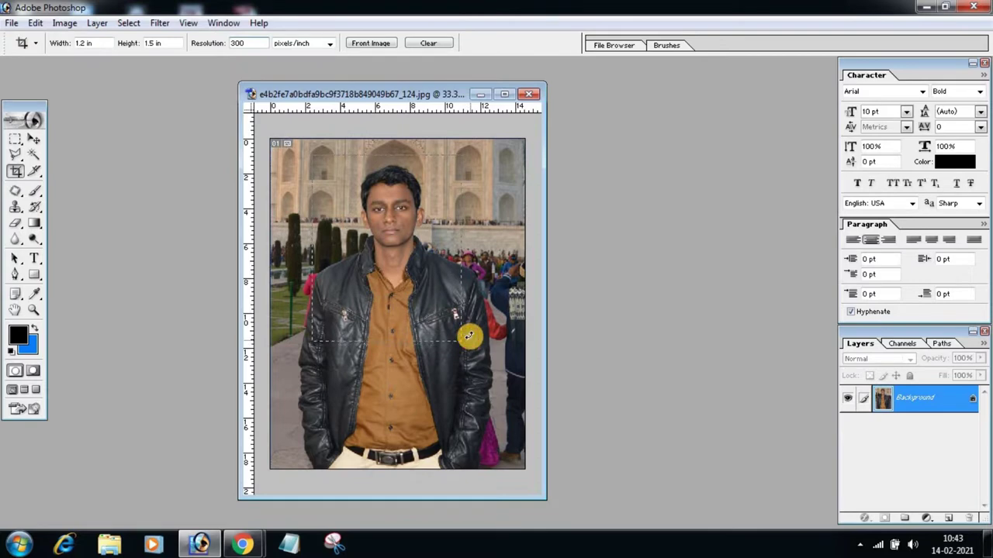
pyautogui.moveTo(469, 342); pyautogui.dragTo(469, 338)
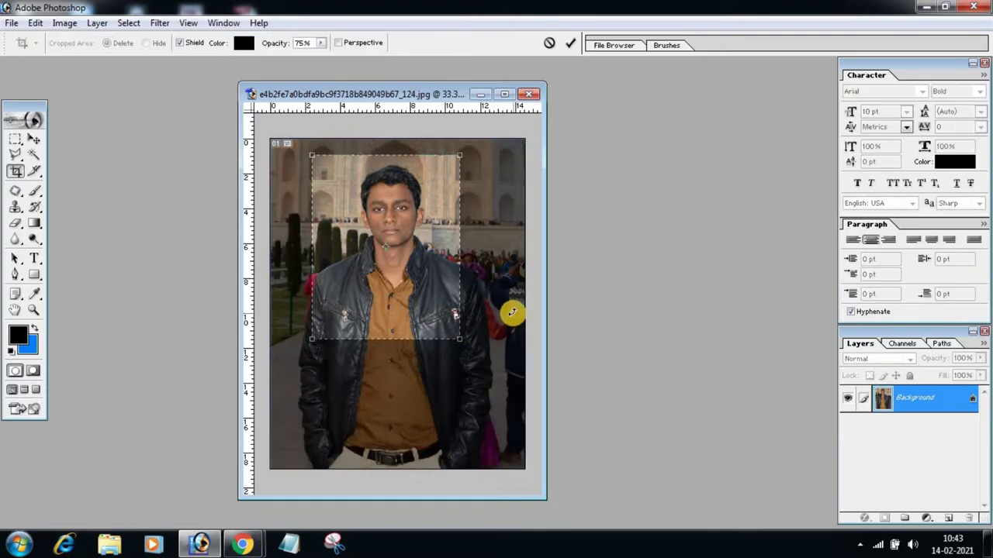
pyautogui.hotkey('shift', 'Right')
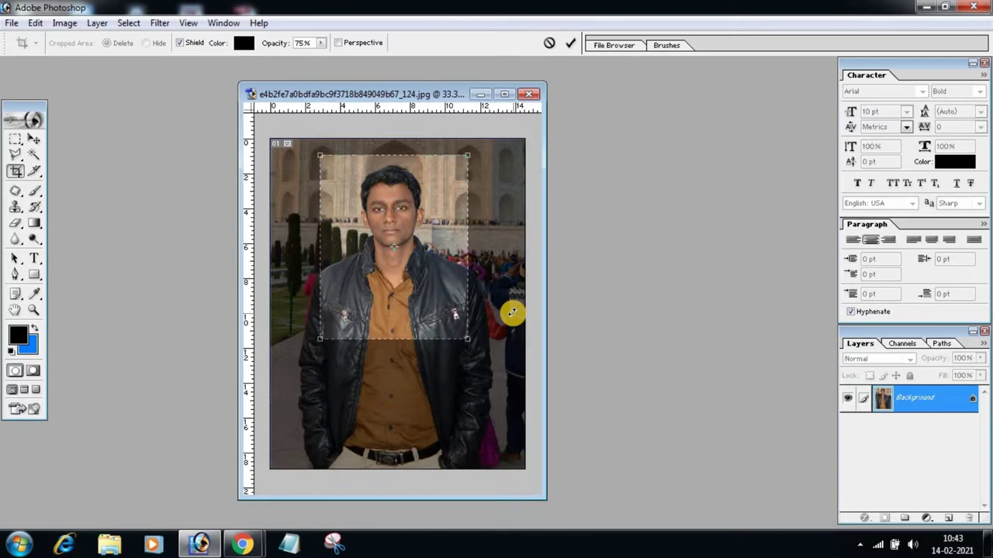
pyautogui.press('Up')
pyautogui.press('Up')
pyautogui.press('Up')
pyautogui.press('Up')
pyautogui.press('Up')
pyautogui.press('Up')
pyautogui.press('Up')
pyautogui.press('Up')
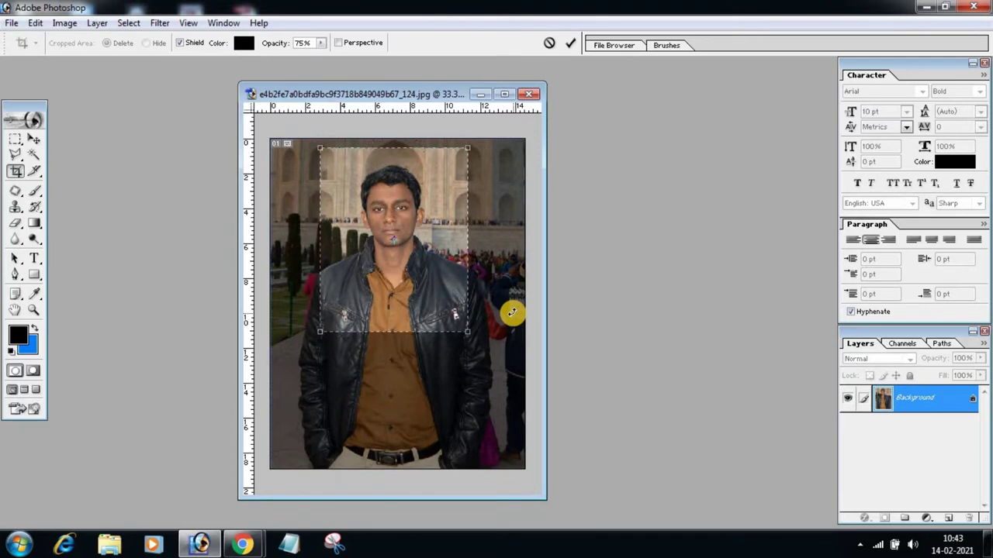
pyautogui.press('Up')
pyautogui.press('Up')
pyautogui.press('Up')
pyautogui.press('Left')
pyautogui.press('Left')
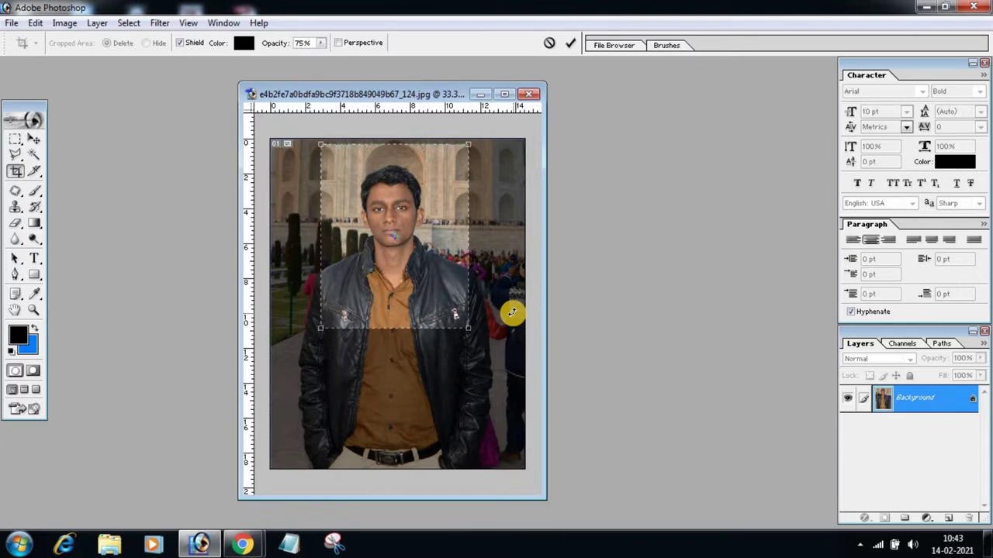
pyautogui.press('Up')
pyautogui.press('Up')
pyautogui.press('Up')
pyautogui.press('Up')
pyautogui.press('Left')
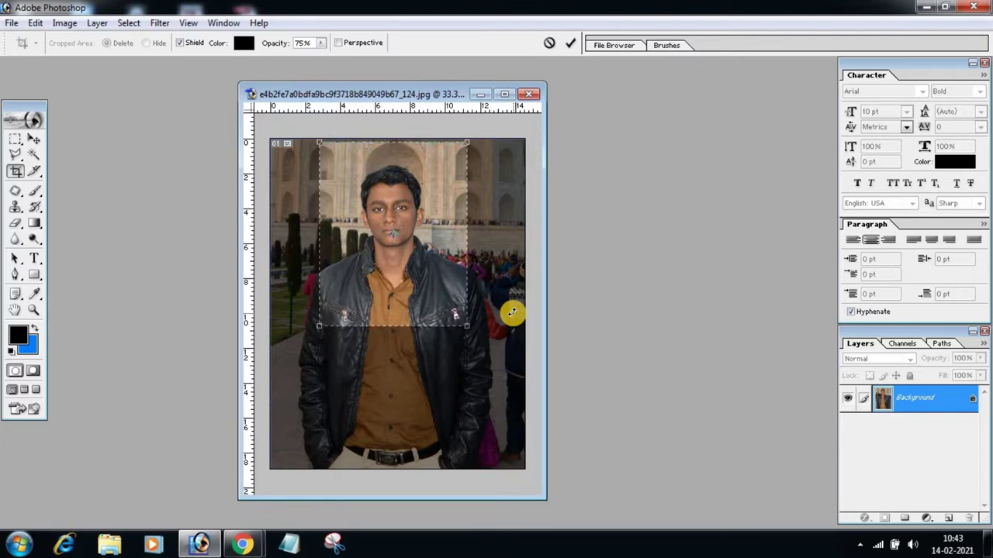
pyautogui.press('Left')
pyautogui.press('Left')
pyautogui.press('Up')
pyautogui.press('Up')
pyautogui.press('Up')
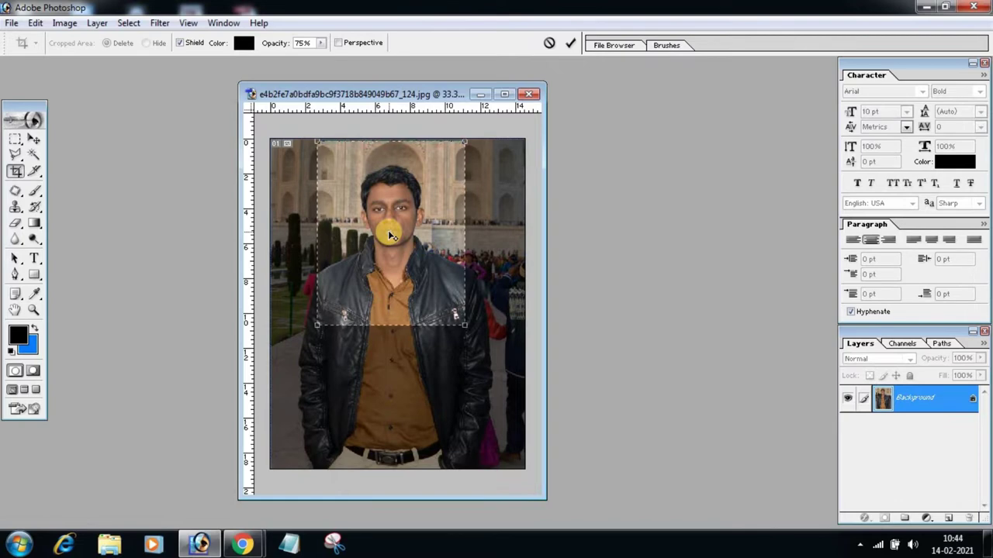
# Apply the crop and zoom in to 200% on the man's face
pyautogui.doubleClick(390, 235)
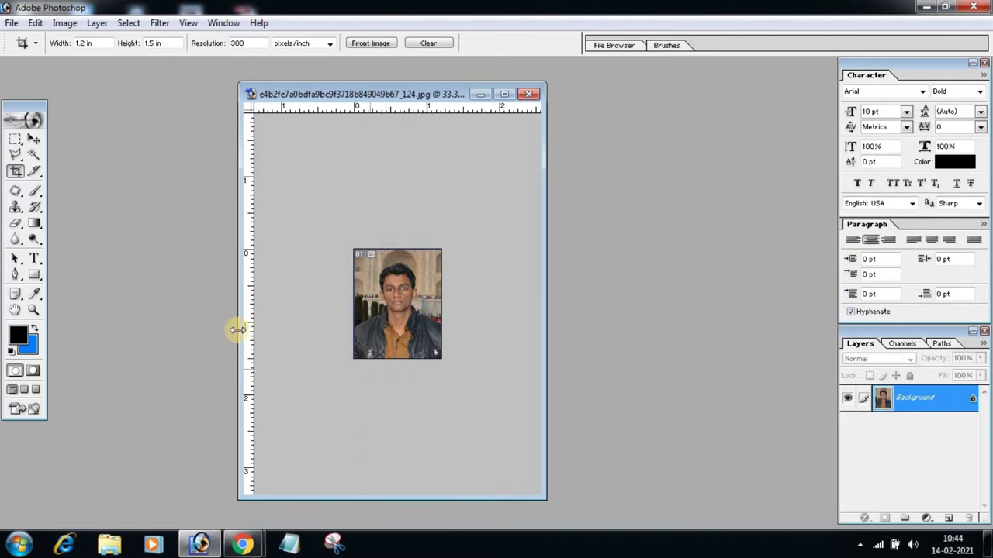
pyautogui.click(34, 310)
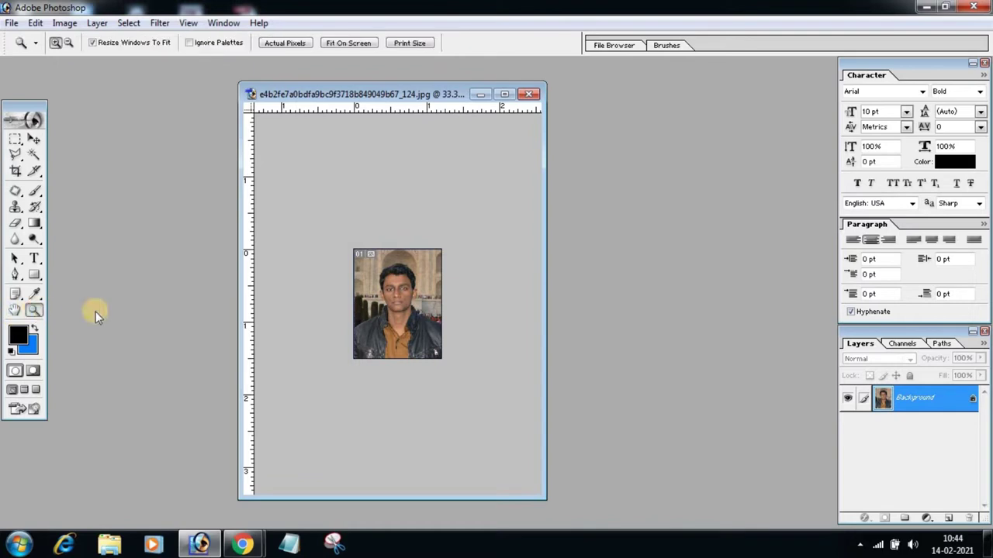
pyautogui.click(396, 297)
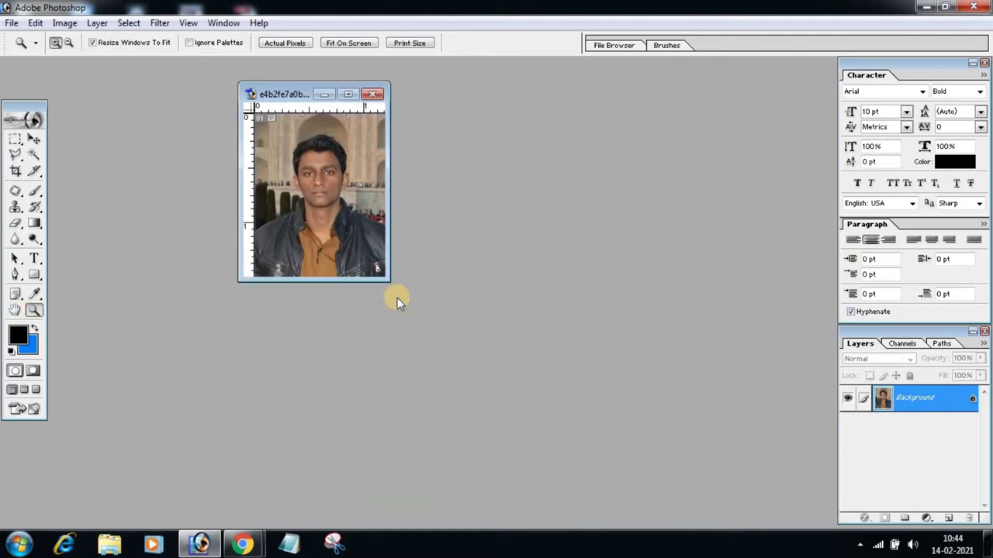
pyautogui.click(336, 210)
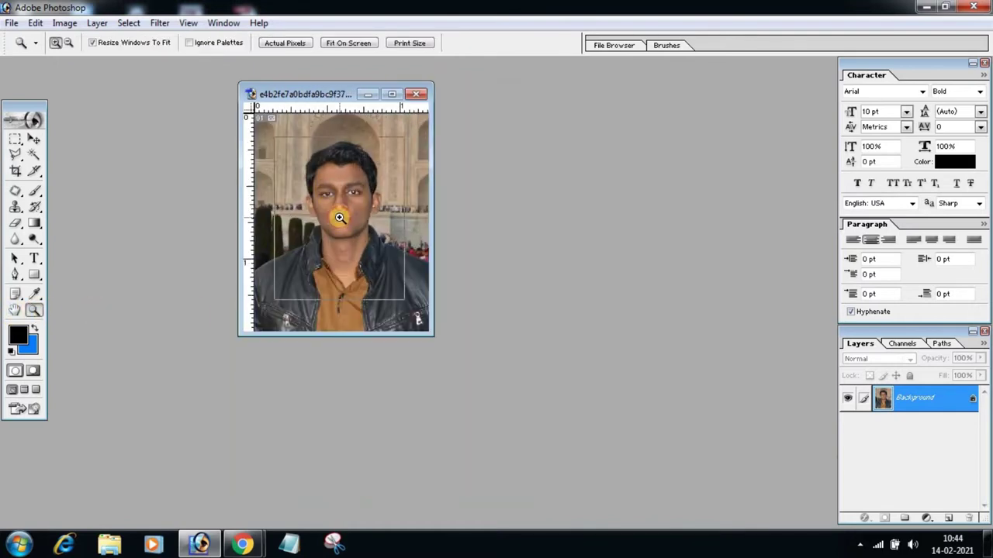
pyautogui.click(338, 217)
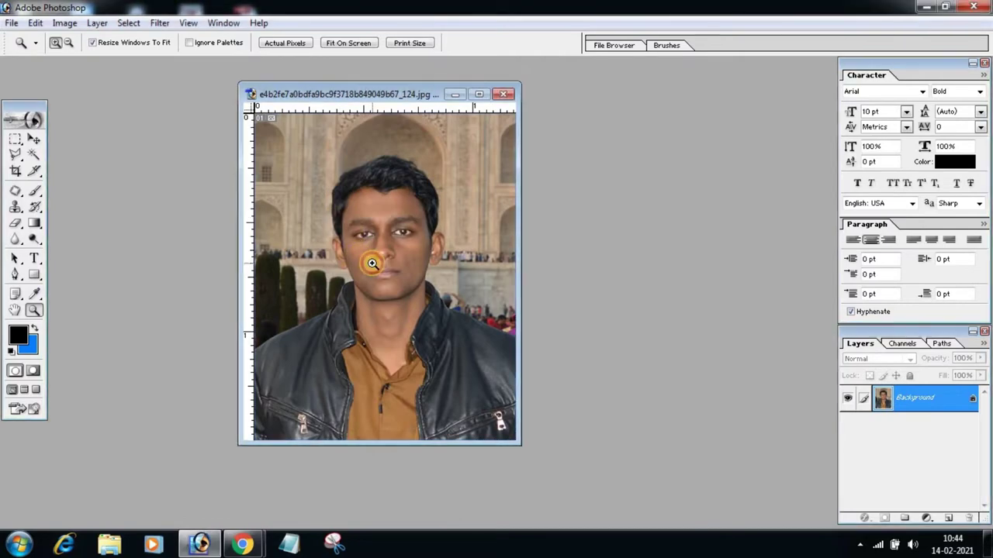
pyautogui.click(372, 264)
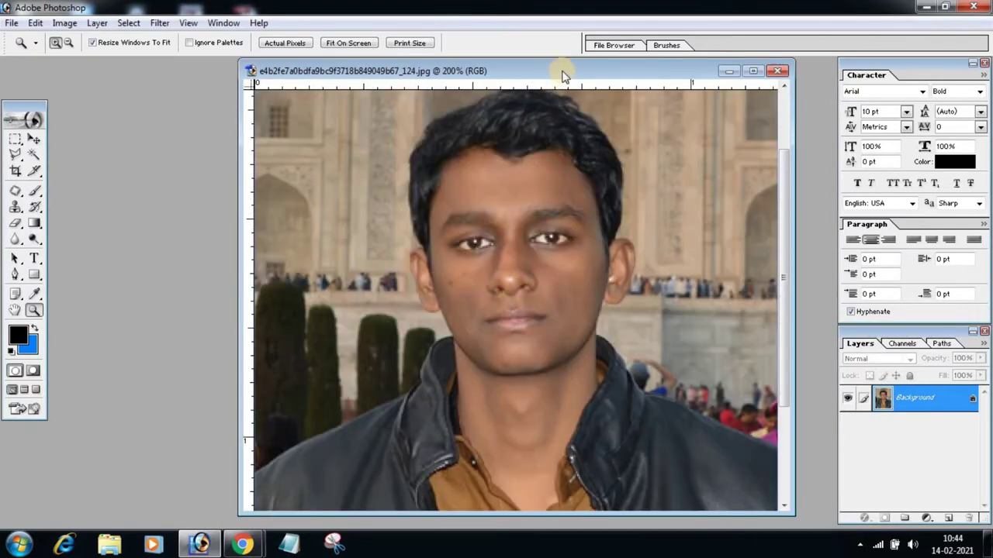
# Reposition and widen the document window around the zoomed portrait for editing
pyautogui.moveTo(560, 70); pyautogui.dragTo(479, 59)
pyautogui.scroll(-3, 470, 267)
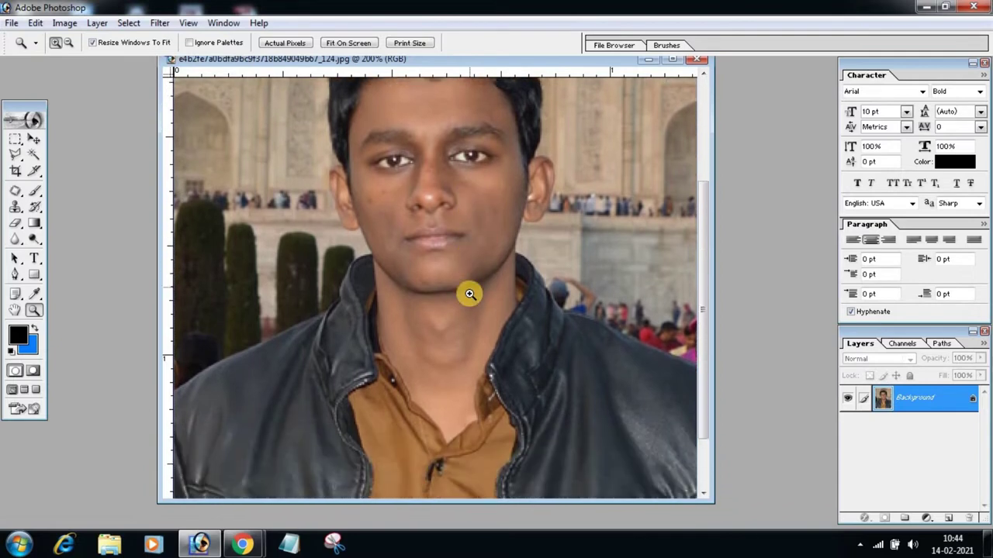
pyautogui.scroll(-2, 468, 292)
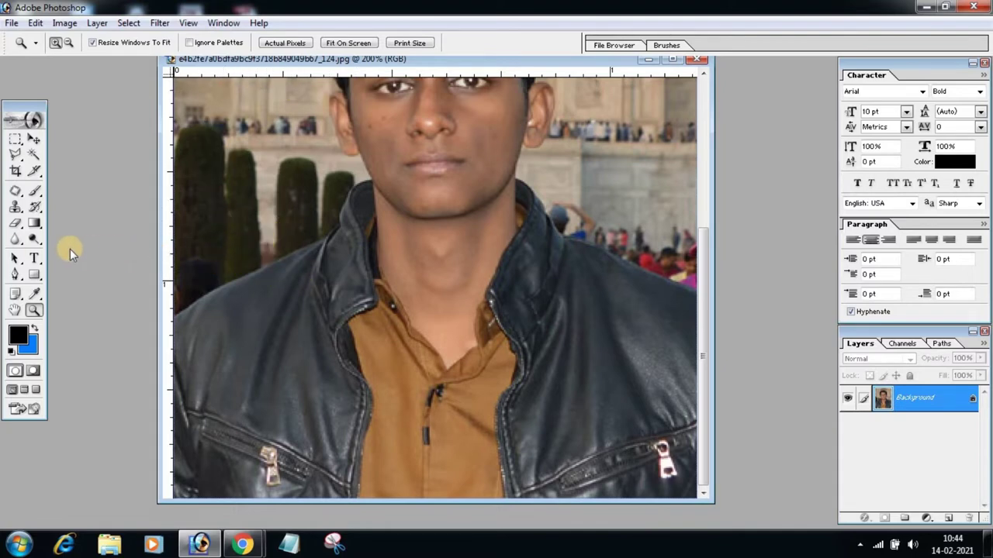
pyautogui.click(12, 226)
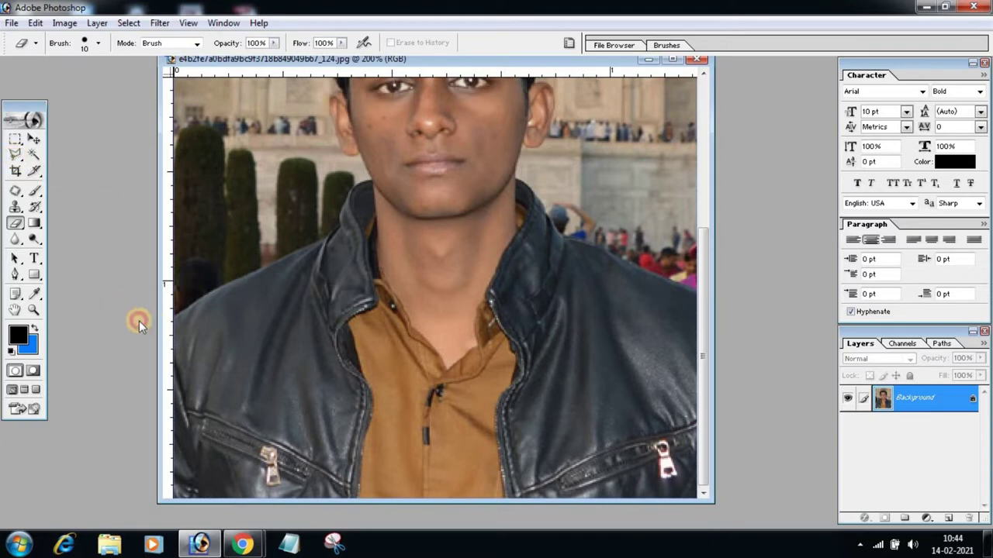
pyautogui.moveTo(159, 324); pyautogui.dragTo(122, 324)
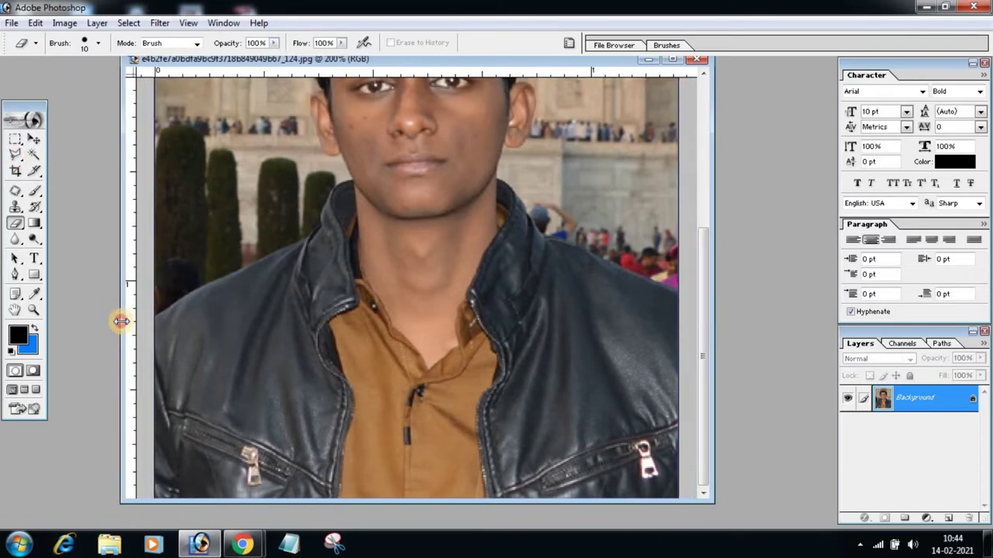
pyautogui.click(16, 158)
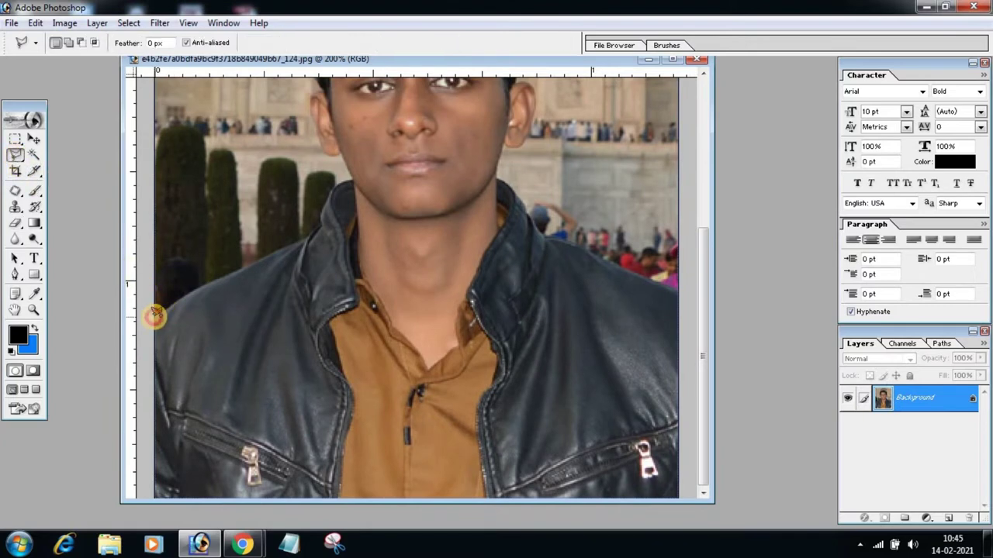
# Trace a polygonal lasso outline from the photo's left edge along the jacket shoulder and jaw to the ear
pyautogui.click(155, 314)
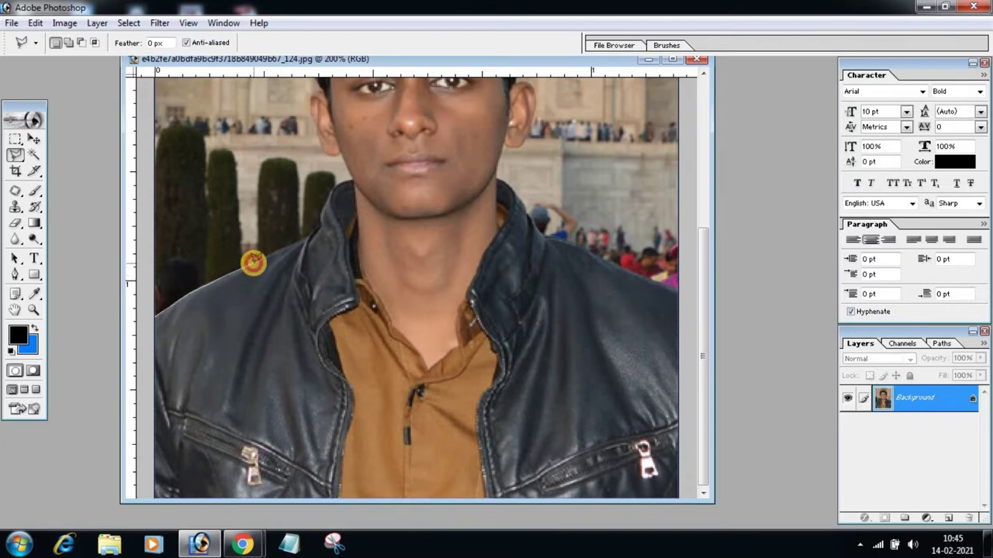
pyautogui.click(253, 263)
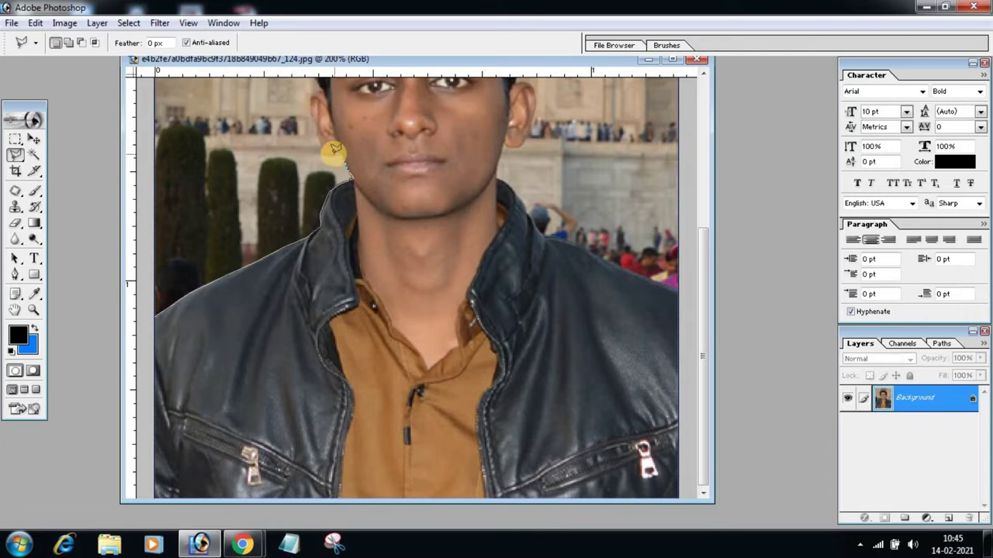
pyautogui.moveTo(332, 155)
pyautogui.mouseDown()
pyautogui.moveTo(310, 102)
pyautogui.moveTo(321, 87)
pyautogui.mouseUp()
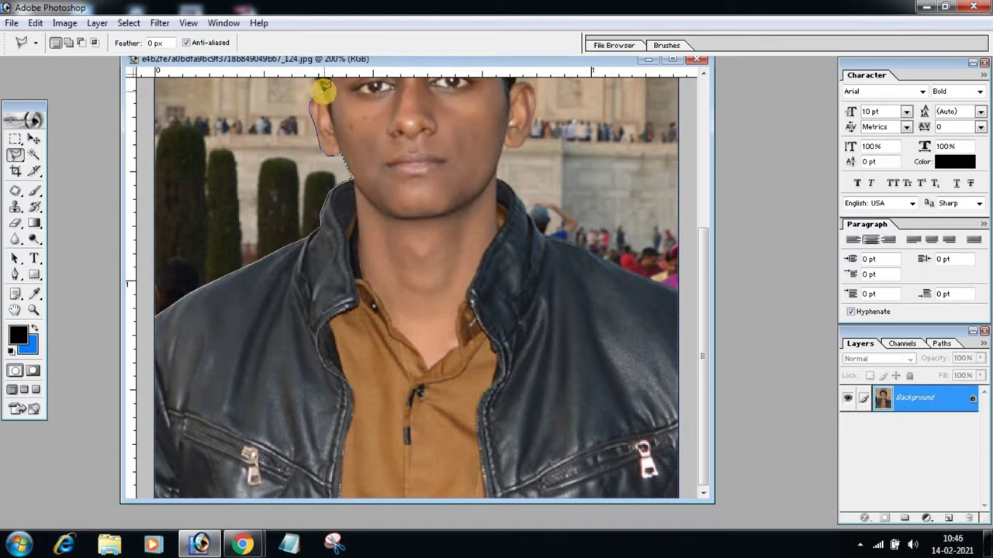
# Lasso around the left ear, across the hairline and down the right ear, then close diagonally bottom-left
pyautogui.scroll(3, 321, 91)
pyautogui.scroll(3, 326, 155)
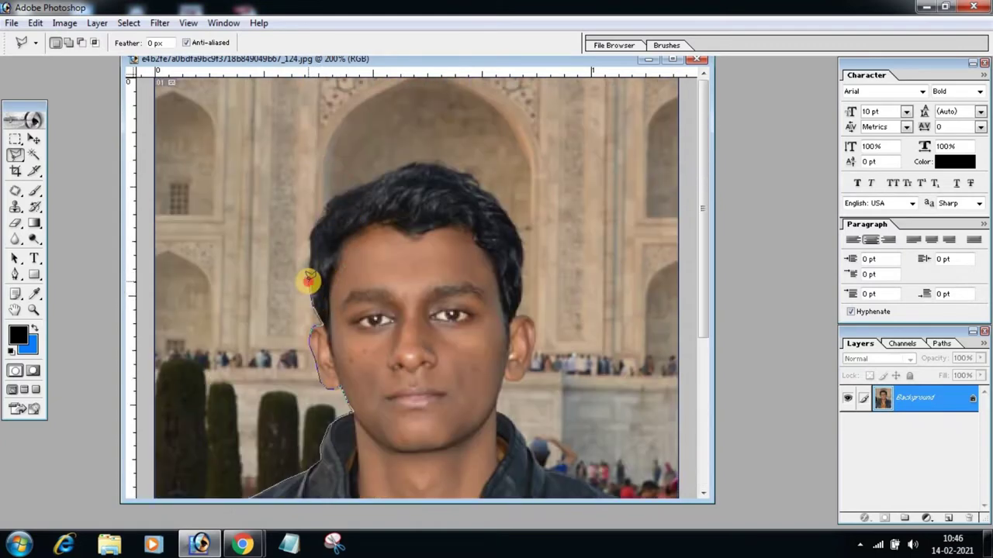
pyautogui.click(308, 281)
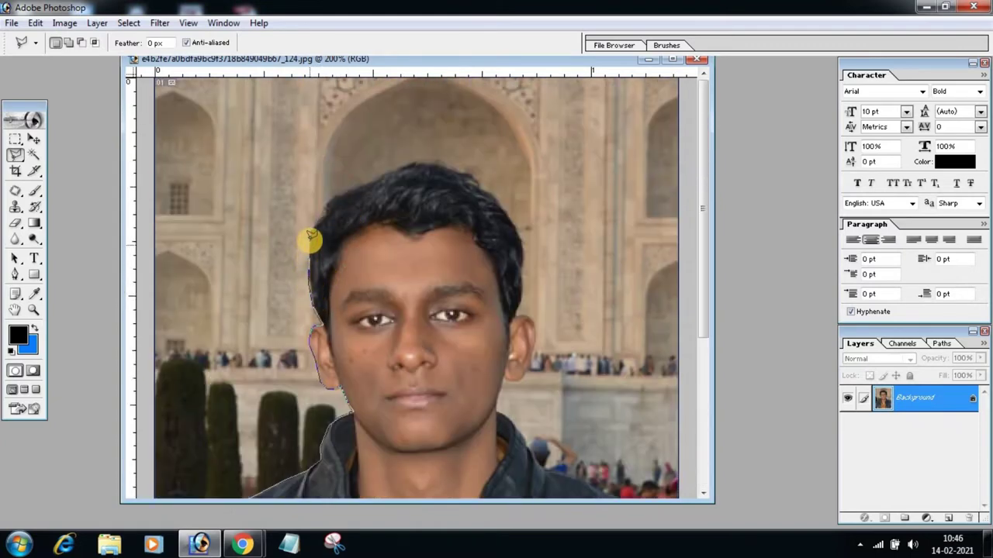
pyautogui.click(314, 224)
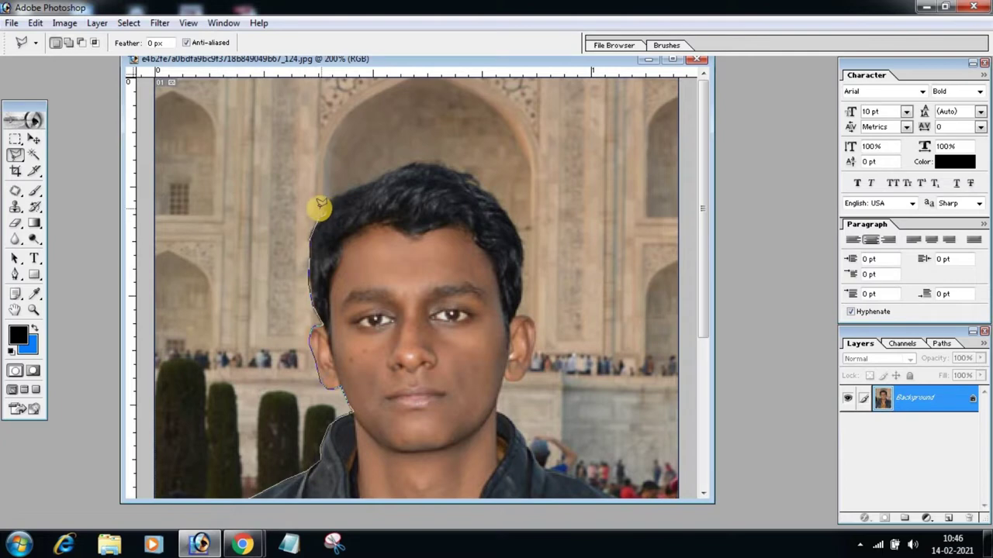
pyautogui.click(327, 200)
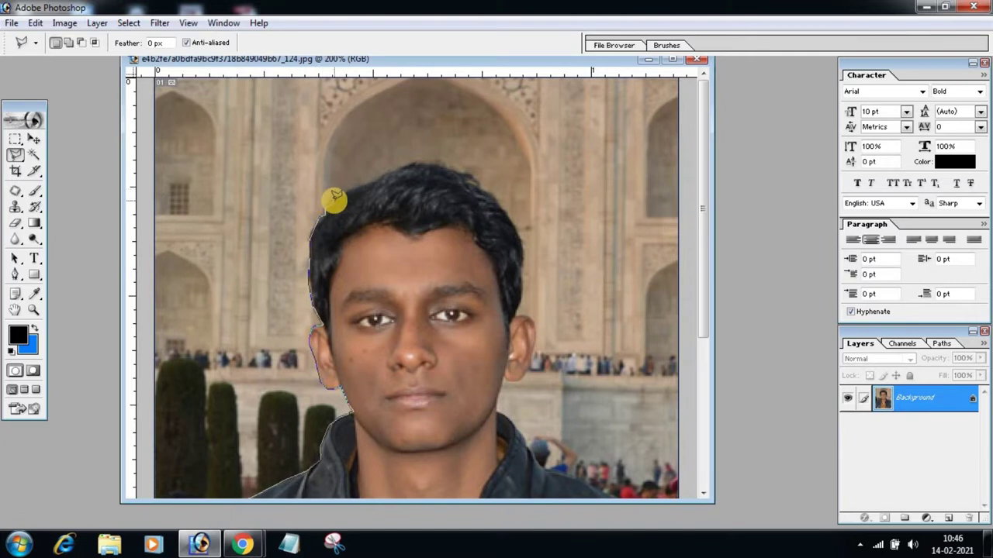
pyautogui.click(351, 189)
pyautogui.click(382, 174)
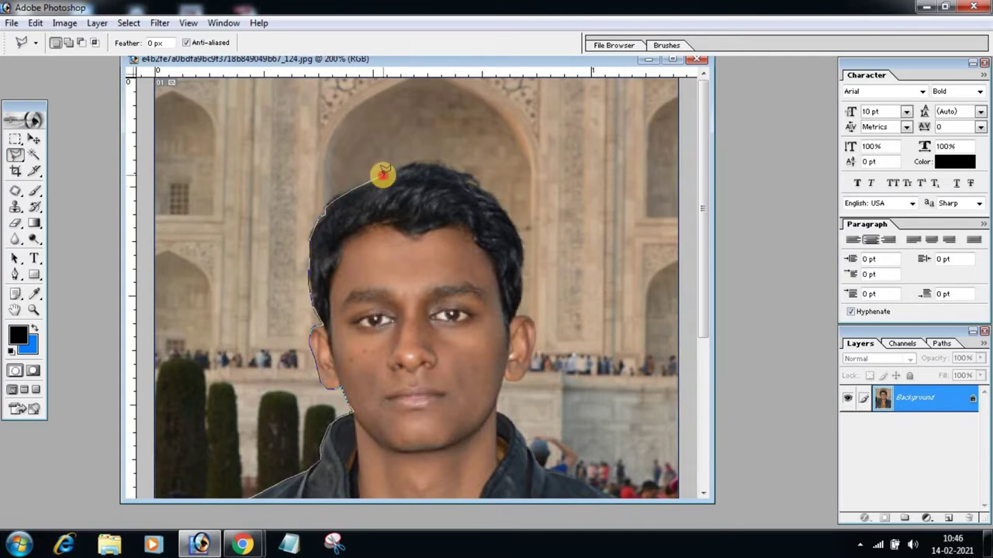
pyautogui.click(431, 165)
pyautogui.click(465, 170)
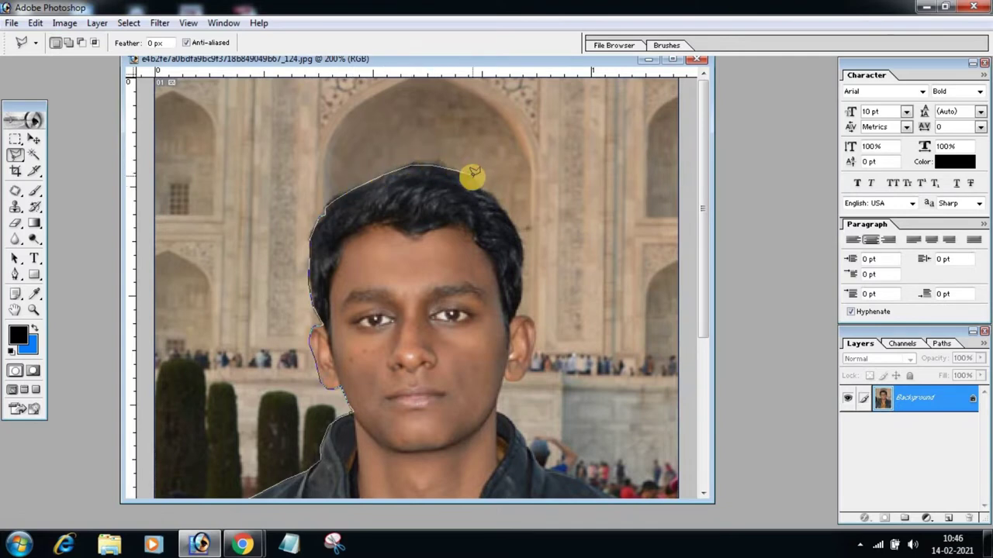
pyautogui.click(484, 197)
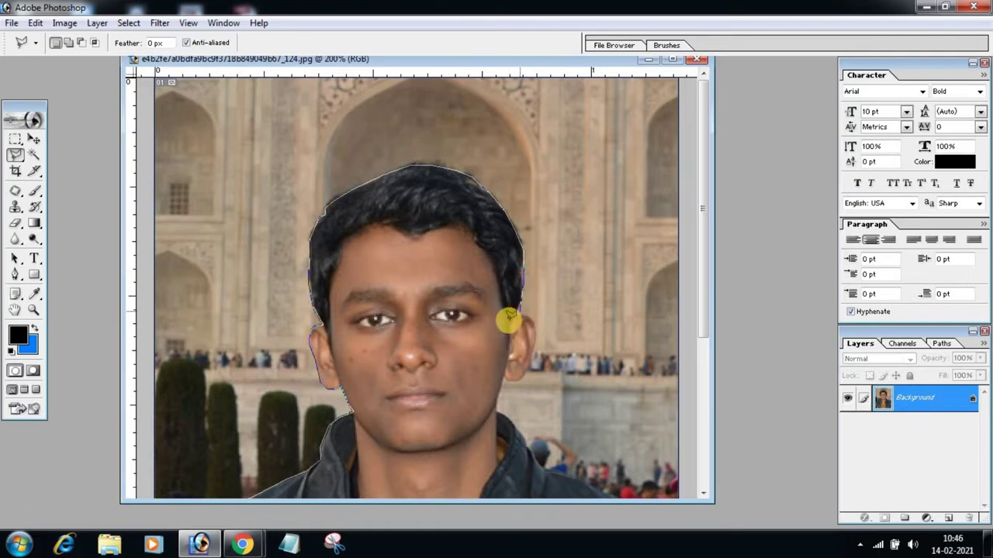
pyautogui.click(520, 312)
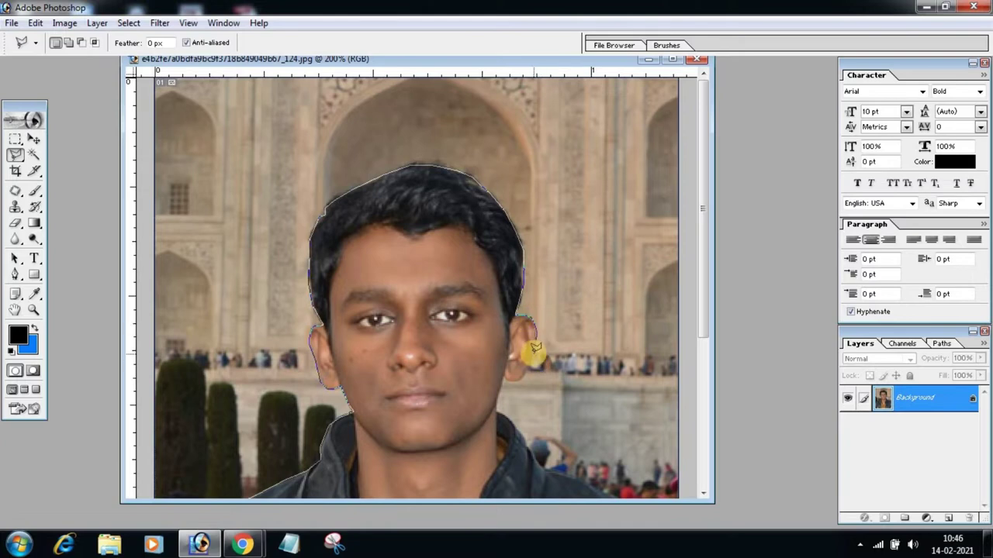
pyautogui.doubleClick(529, 367)
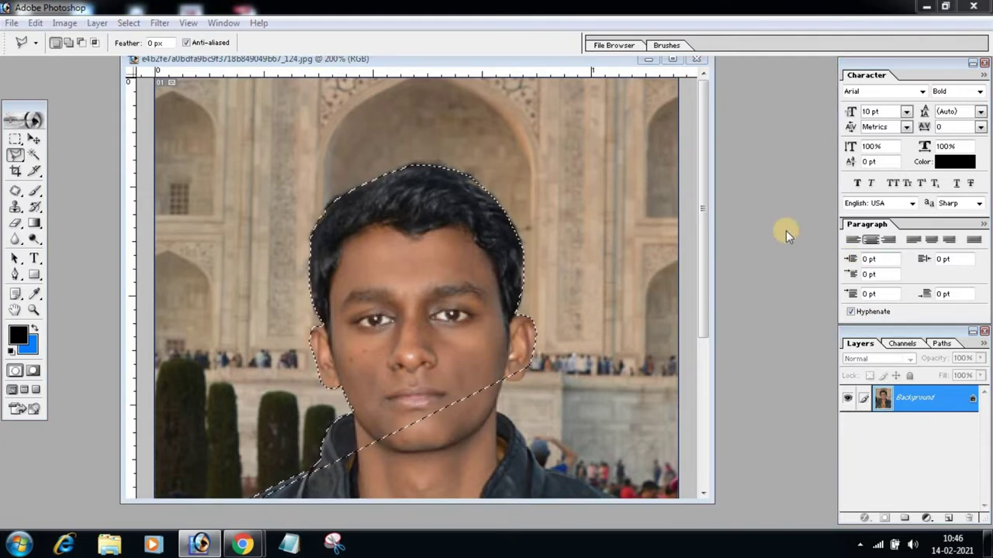
# Deselect the rough head outline so nothing in the portrait is selected
pyautogui.moveTo(706, 174); pyautogui.dragTo(701, 225)
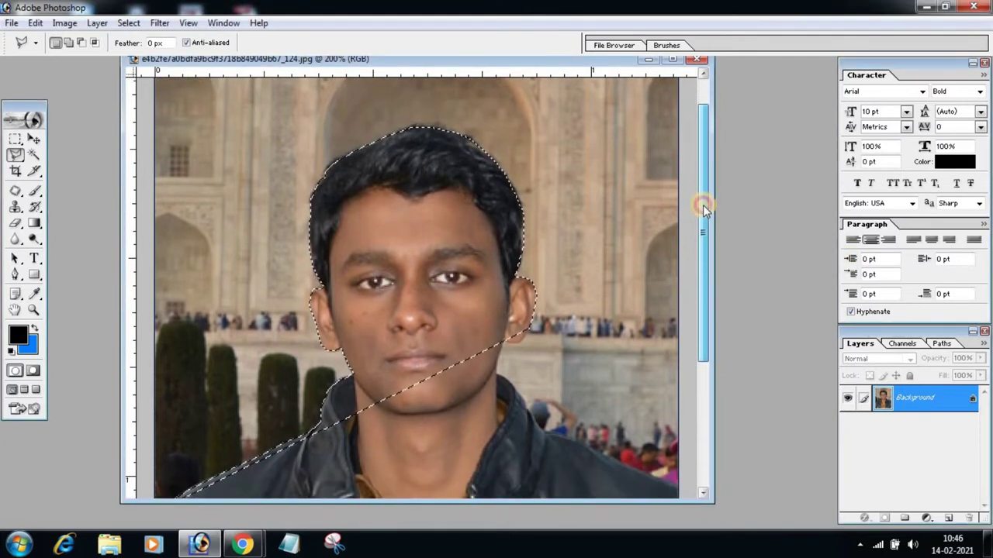
pyautogui.scroll(-1, 151, 457)
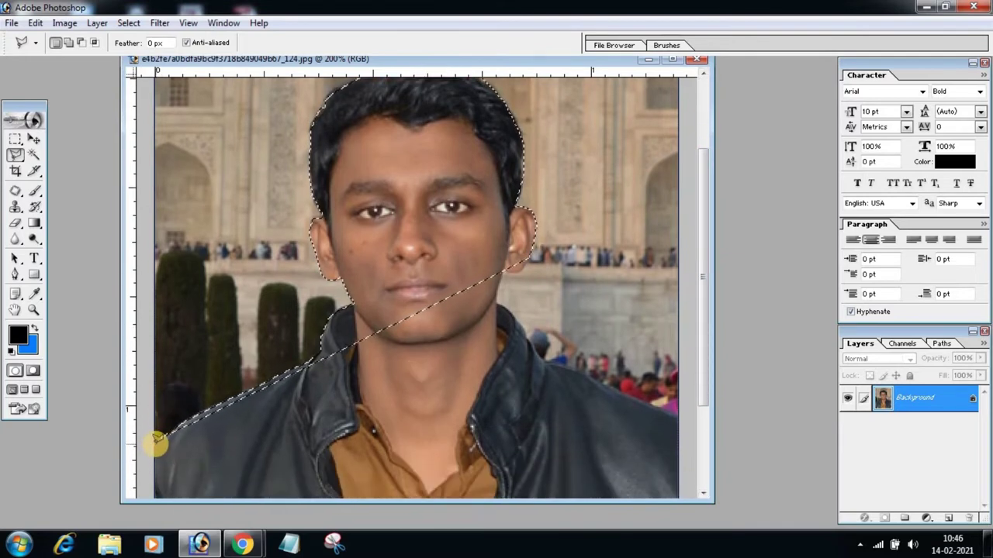
pyautogui.click(155, 438)
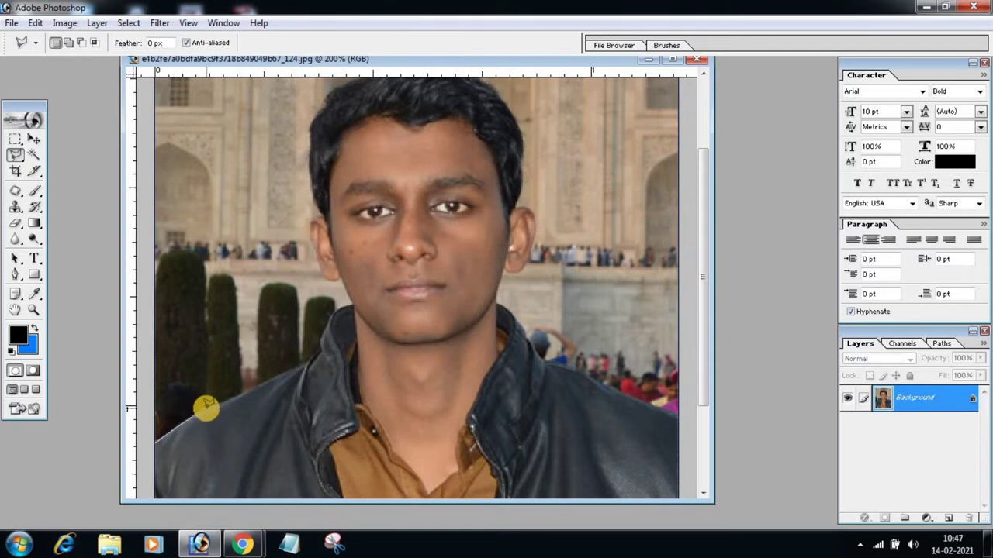
# Start a fresh lasso outline from the left edge along the jacket shoulder toward the jaw
pyautogui.moveTo(207, 405); pyautogui.dragTo(242, 390)
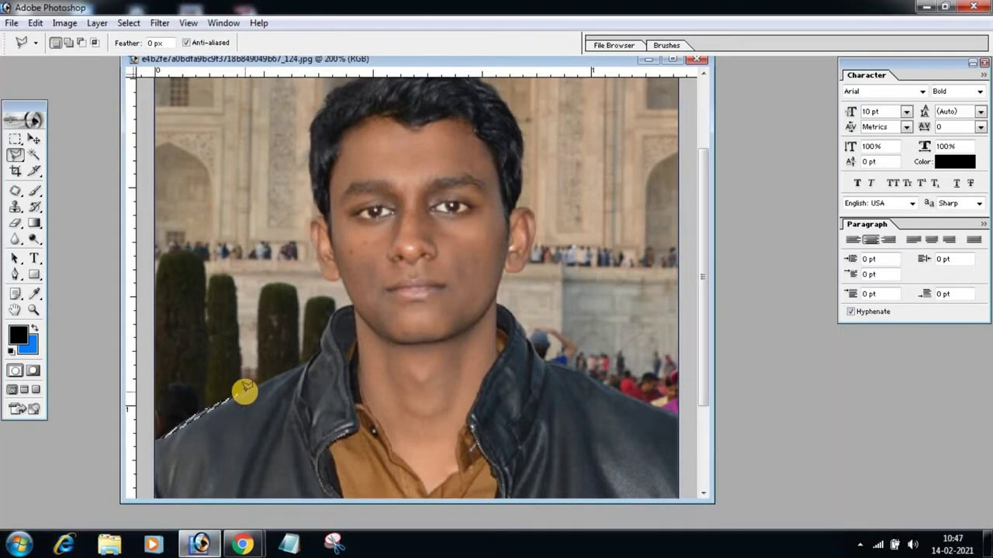
pyautogui.moveTo(242, 390); pyautogui.dragTo(156, 437)
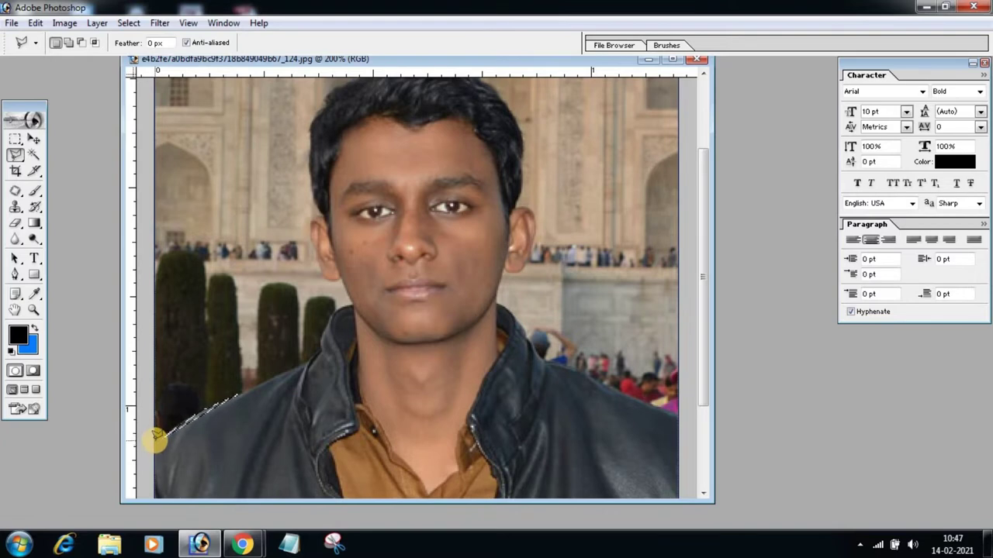
pyautogui.moveTo(156, 436); pyautogui.dragTo(155, 437)
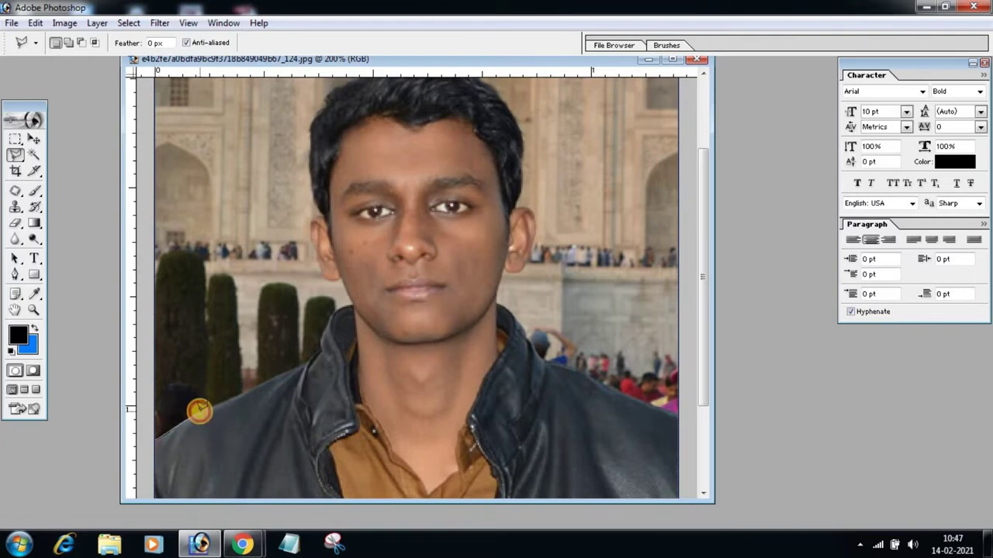
pyautogui.moveTo(199, 411)
pyautogui.mouseDown()
pyautogui.moveTo(306, 362)
pyautogui.moveTo(332, 312)
pyautogui.moveTo(349, 304)
pyautogui.mouseUp()
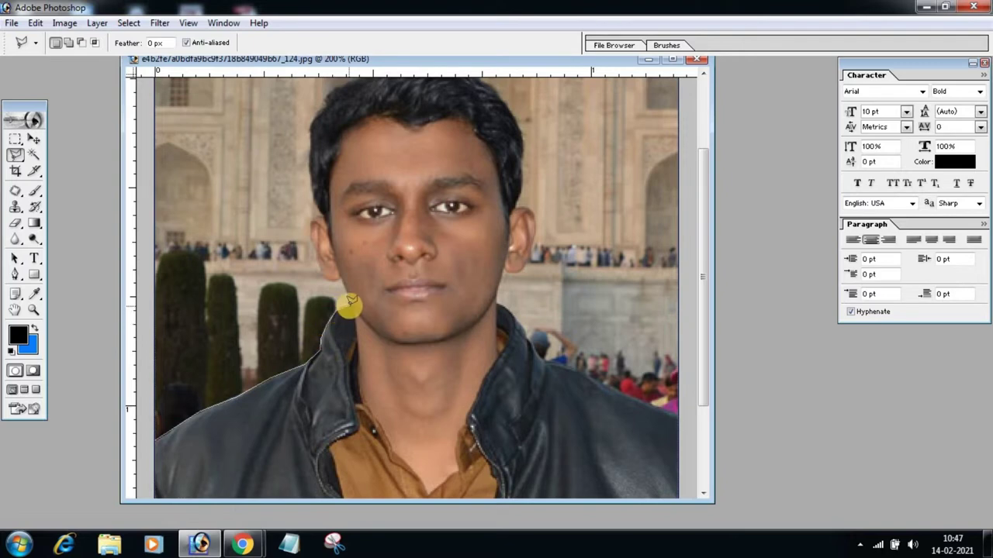
# Begin a new polygonal outline at the neck and run it up the cheek and left hair edge
pyautogui.click(350, 302)
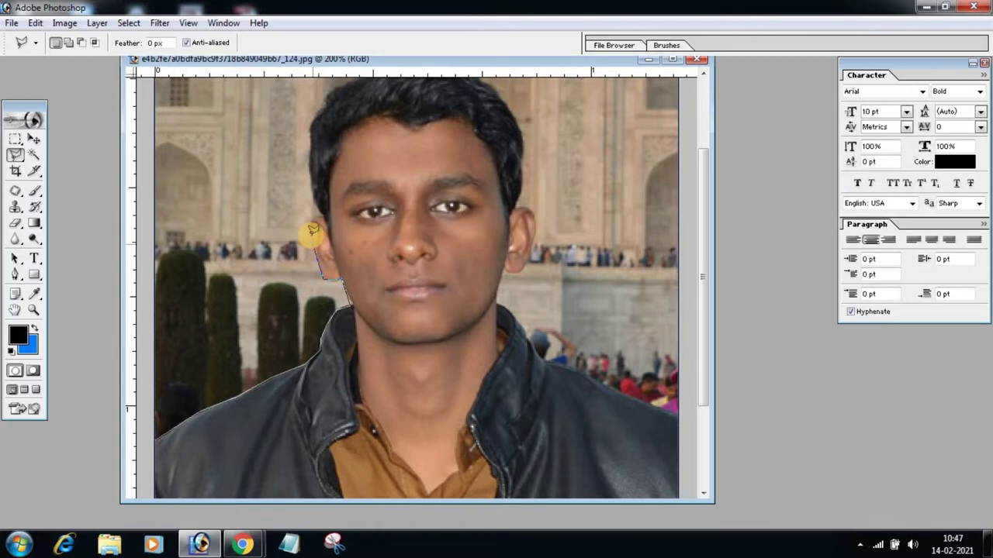
pyautogui.click(310, 221)
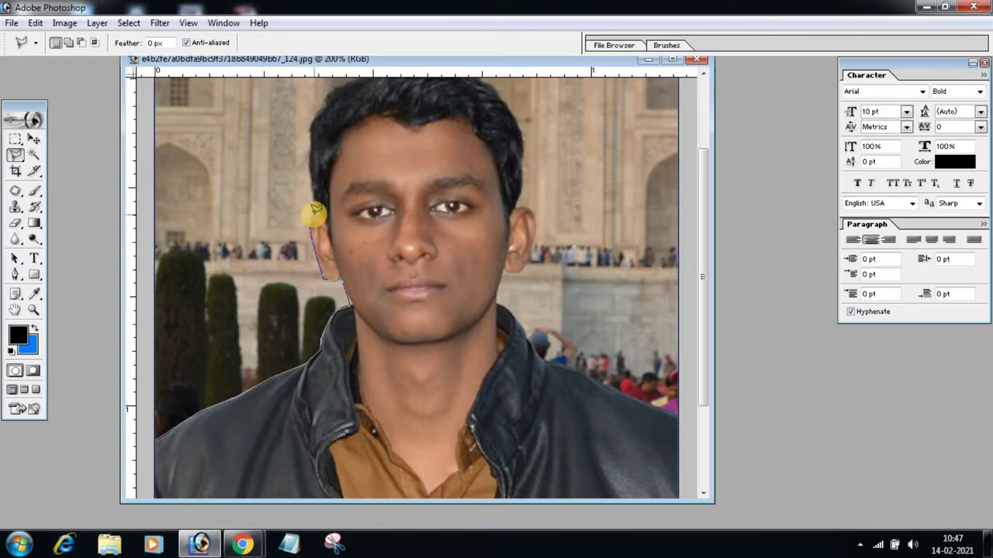
pyautogui.click(314, 216)
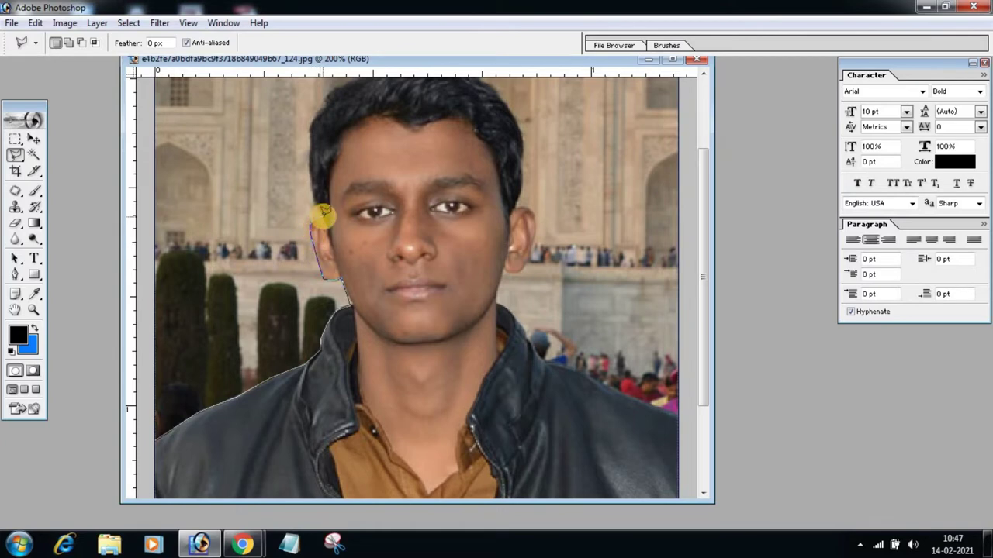
pyautogui.click(317, 197)
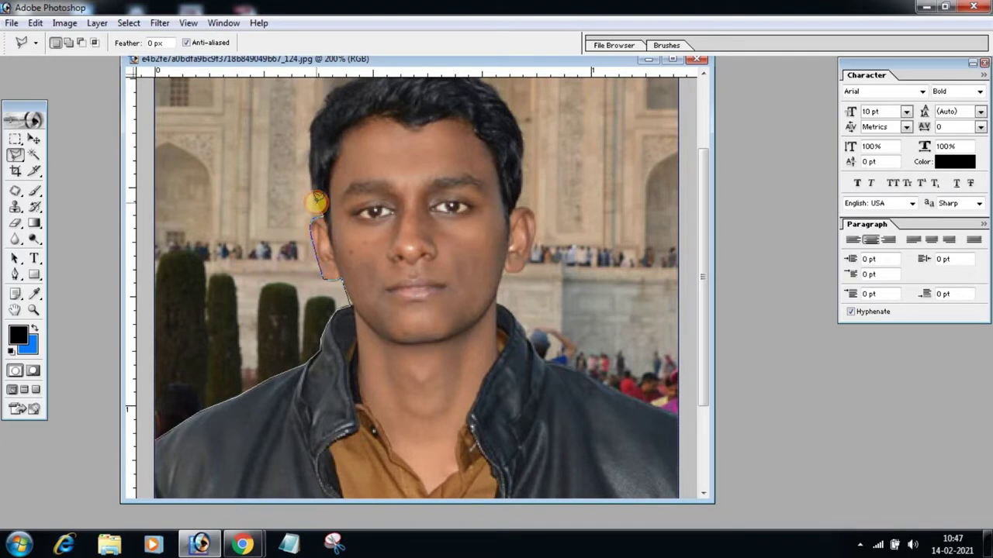
pyautogui.click(312, 177)
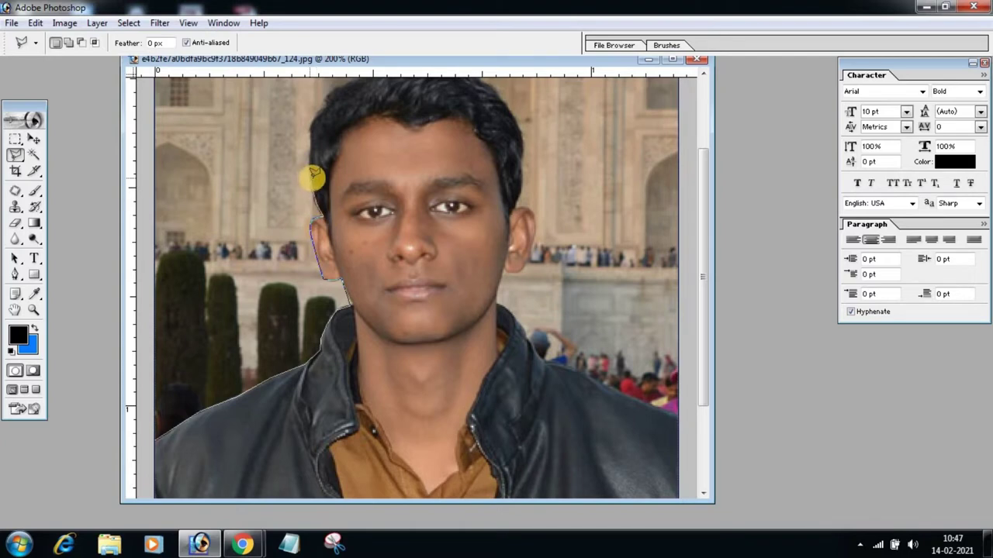
pyautogui.click(310, 124)
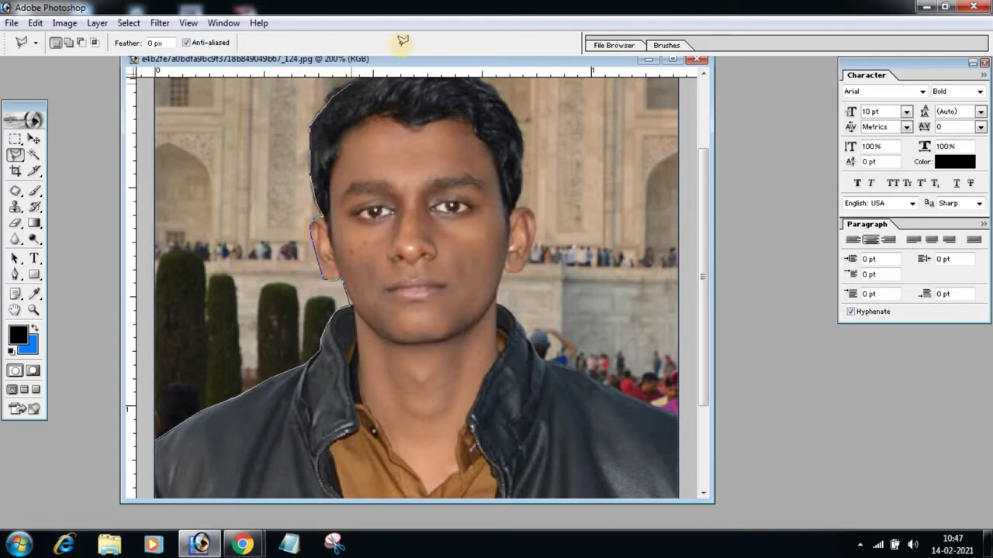
# Continue the outline across the top of the hair and down its right side
pyautogui.scroll(3, 352, 85)
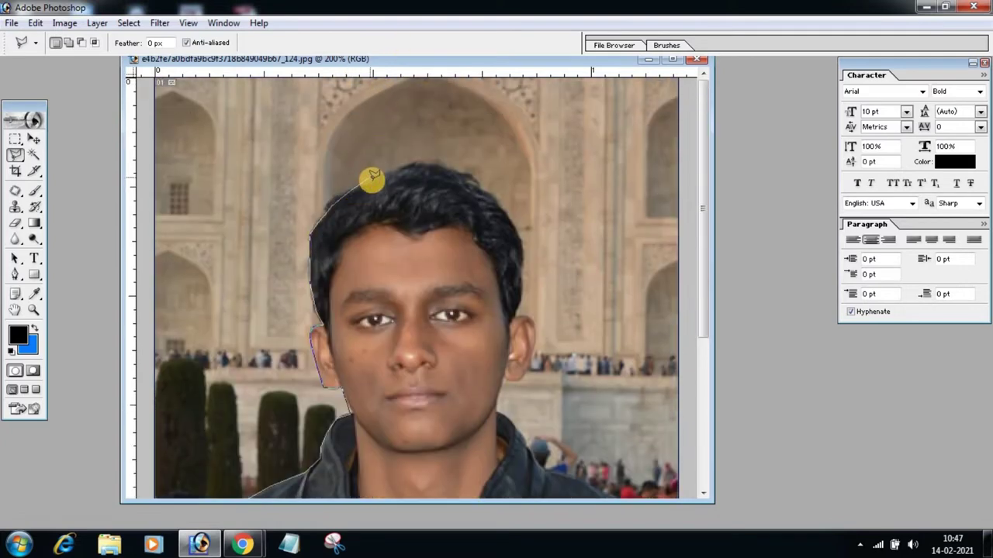
pyautogui.click(372, 184)
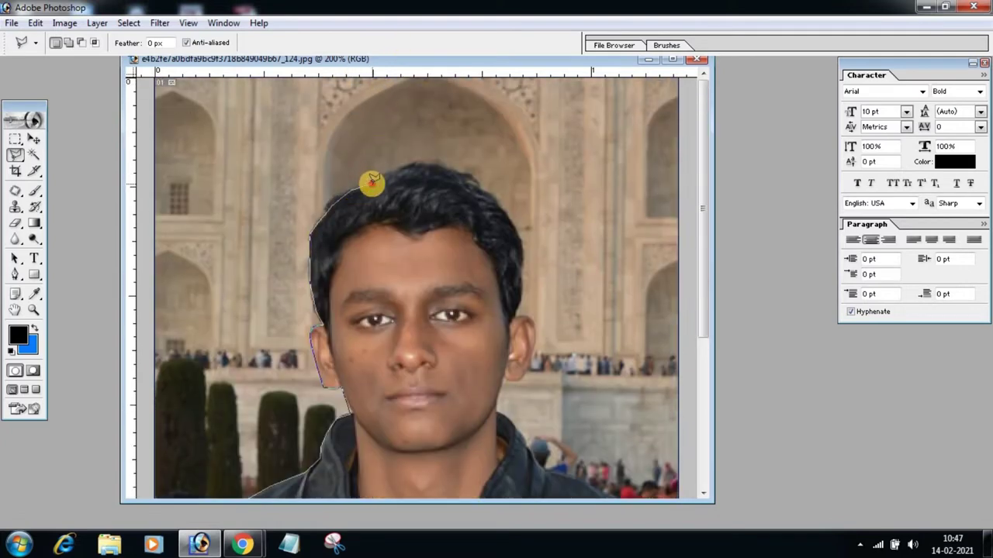
pyautogui.click(416, 163)
pyautogui.click(448, 166)
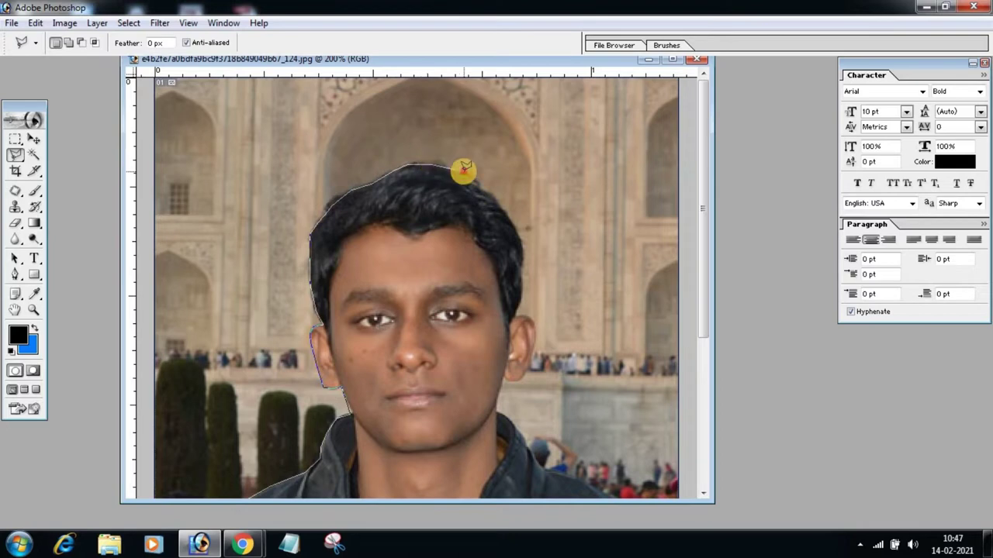
pyautogui.click(463, 171)
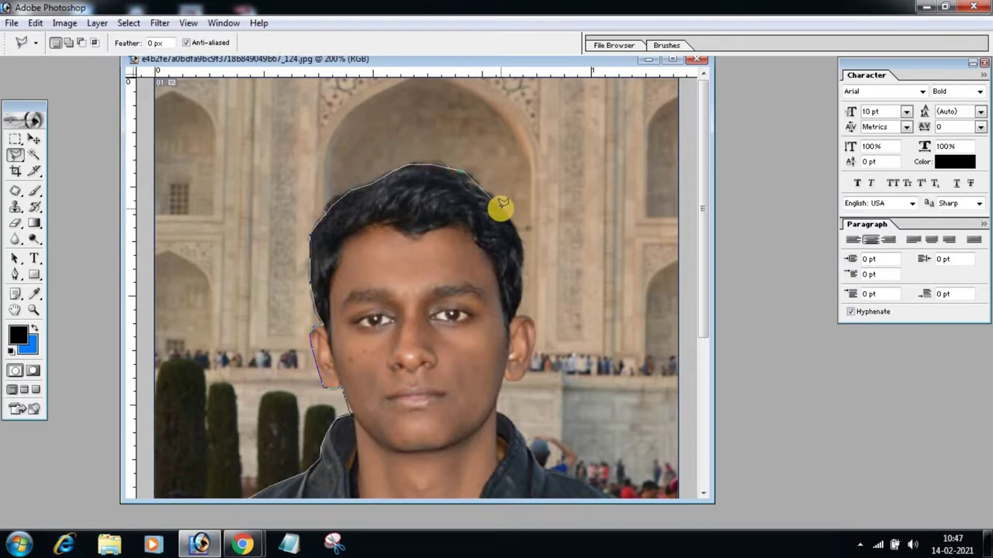
pyautogui.click(501, 205)
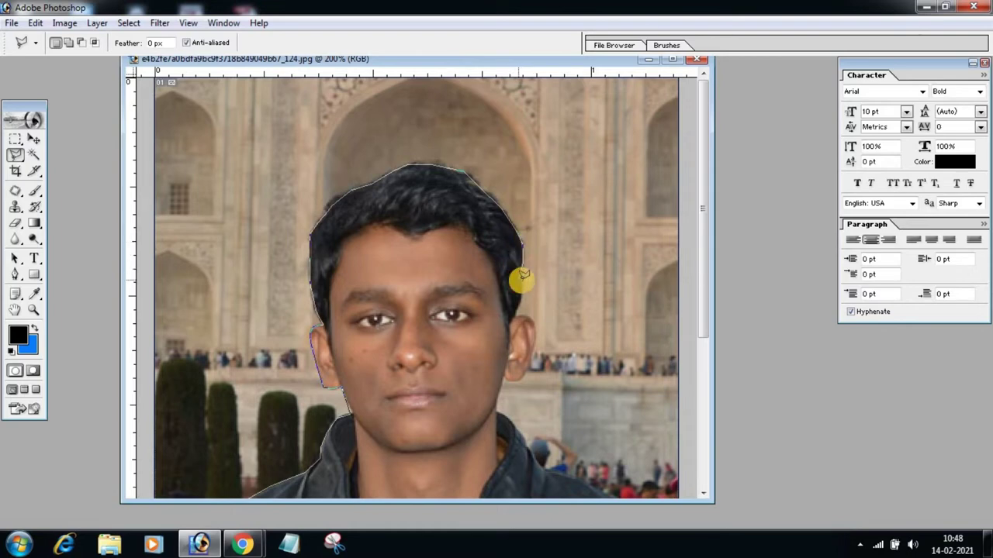
pyautogui.click(514, 314)
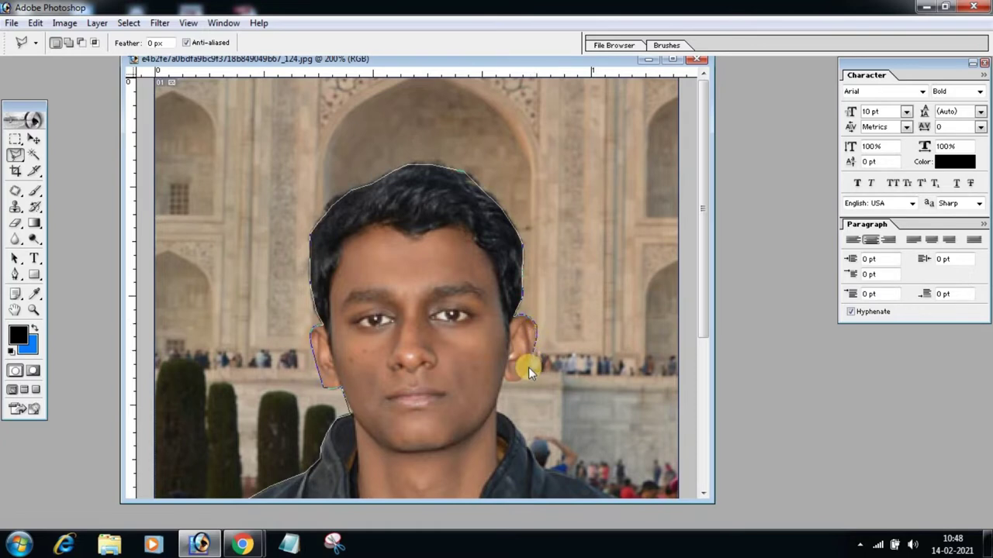
# Trace around the right ear, jaw and neckline, then along the collar and right shoulder
pyautogui.moveTo(532, 320); pyautogui.dragTo(529, 363)
pyautogui.moveTo(506, 370)
pyautogui.mouseDown()
pyautogui.moveTo(490, 386)
pyautogui.moveTo(514, 425)
pyautogui.mouseUp()
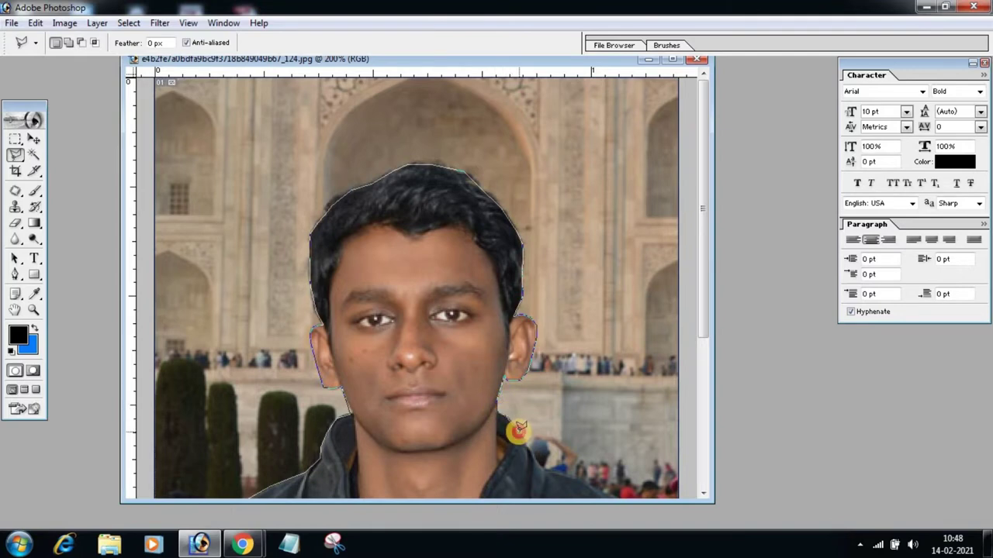
pyautogui.moveTo(518, 429); pyautogui.dragTo(534, 448)
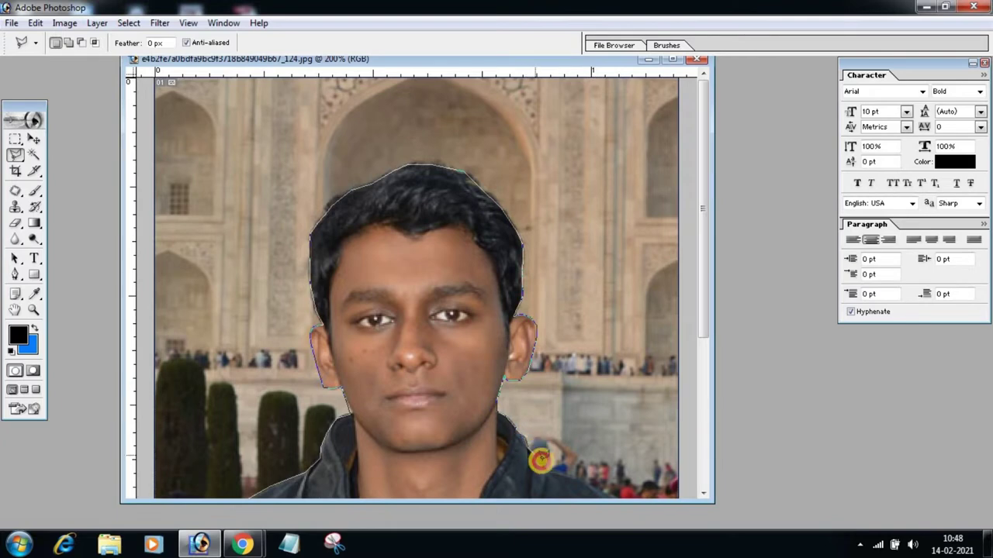
pyautogui.moveTo(541, 460); pyautogui.dragTo(546, 466)
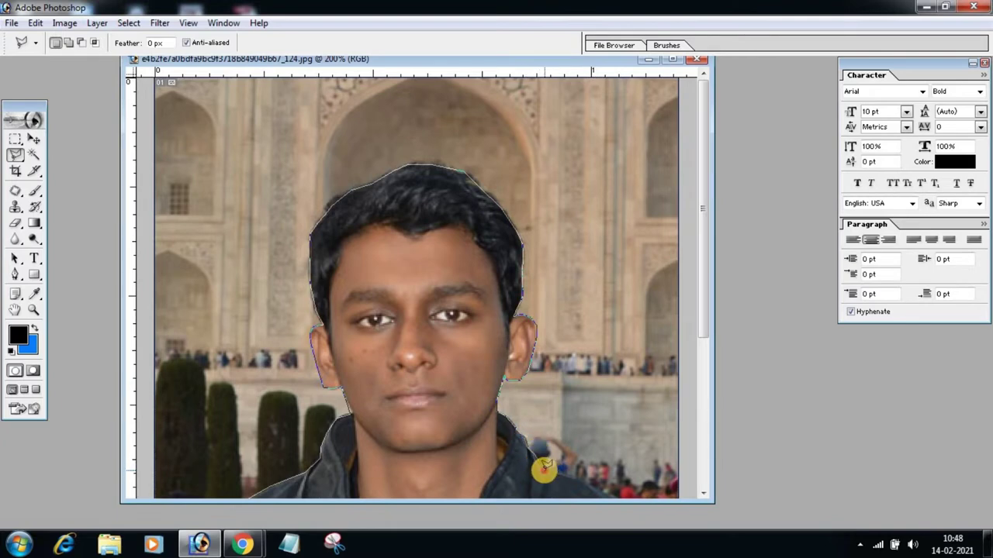
pyautogui.scroll(-3, 643, 519)
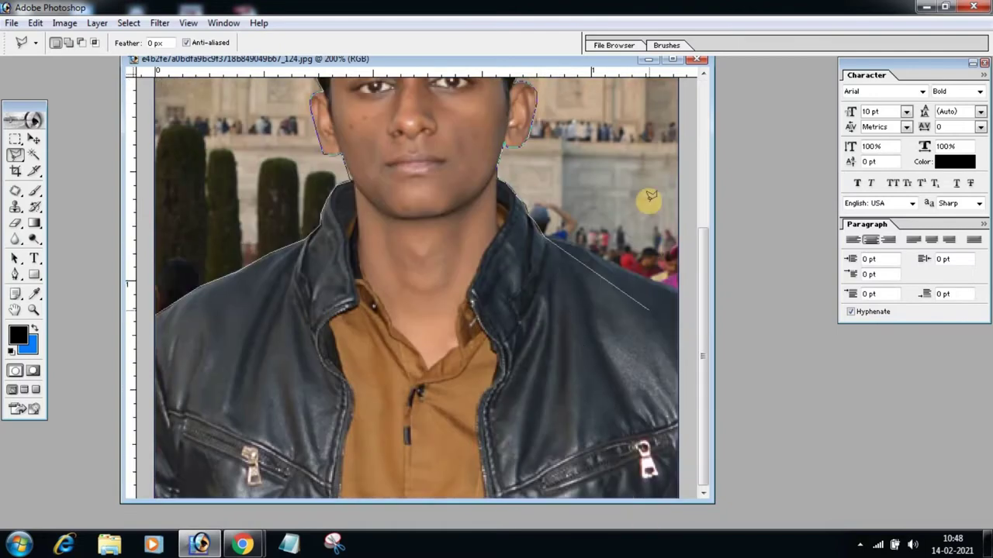
pyautogui.click(576, 240)
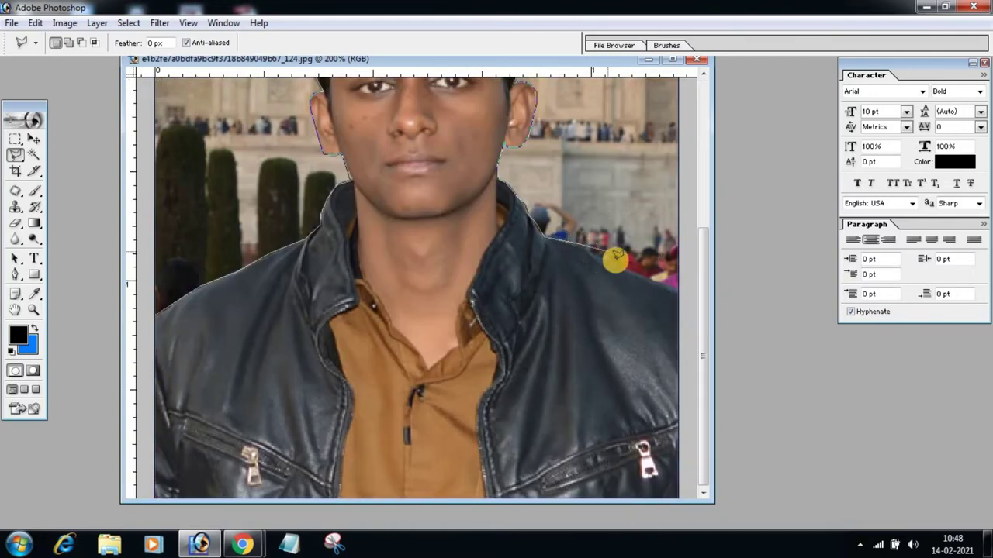
pyautogui.click(597, 255)
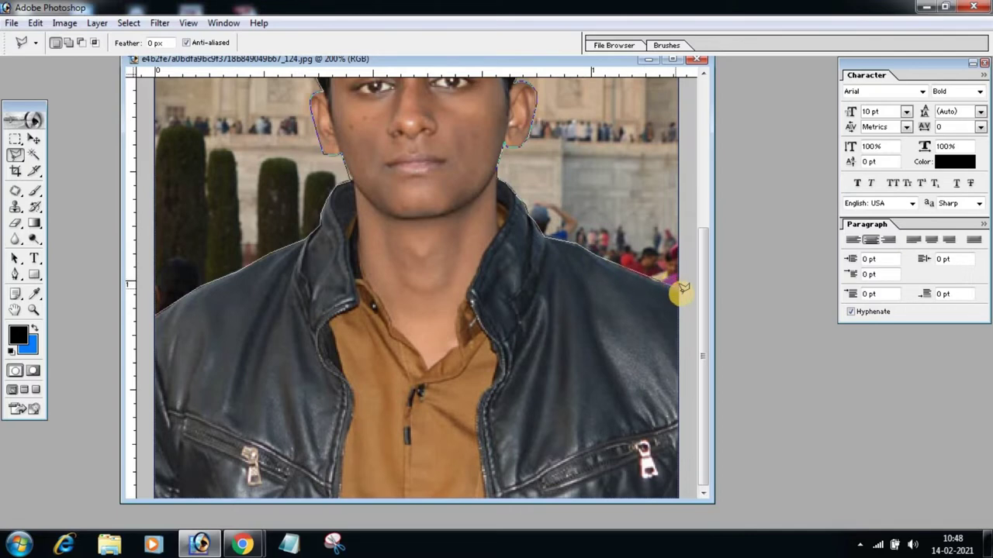
# Anchor the outline at the image's top-left corner and left shoulder, closing it on the start point
pyautogui.scroll(3, 684, 71)
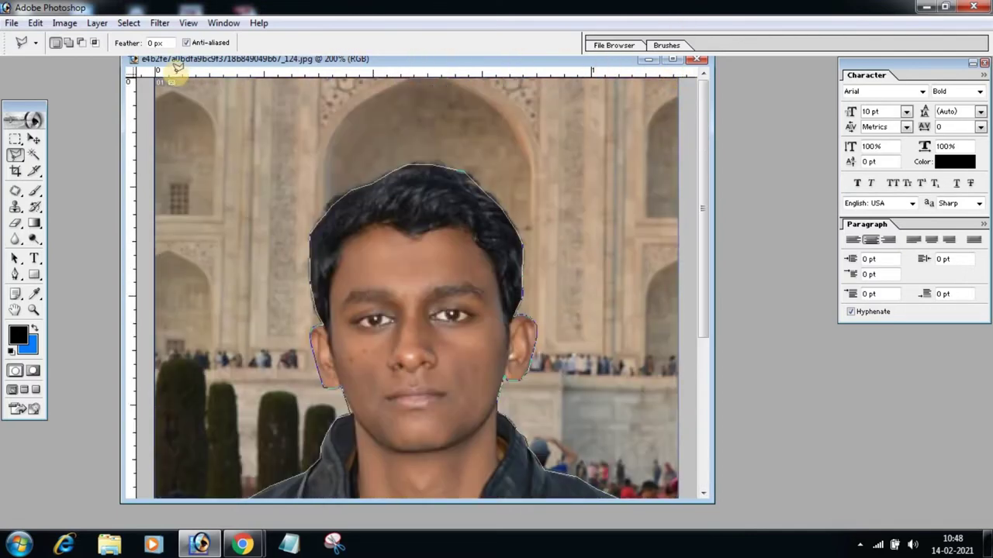
pyautogui.click(142, 69)
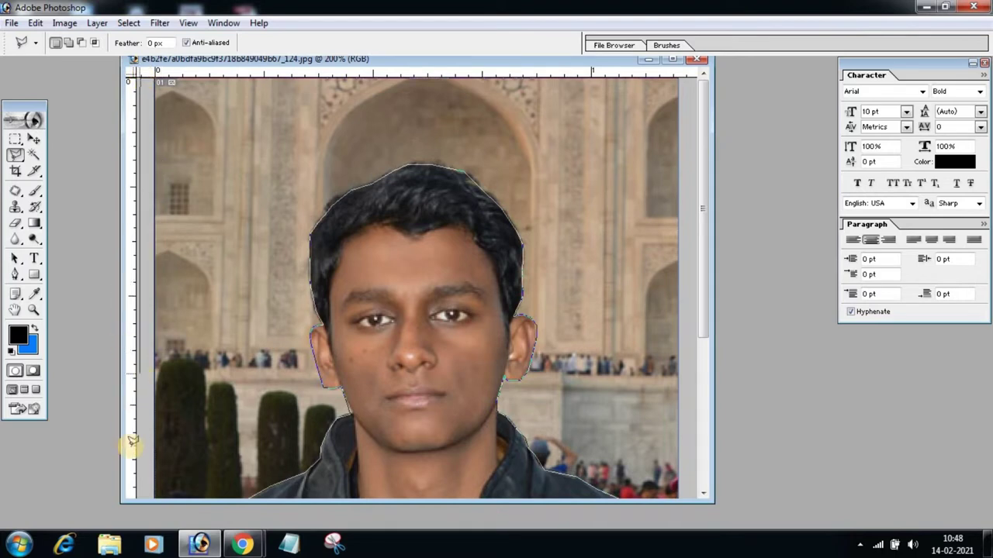
pyautogui.scroll(-3, 126, 511)
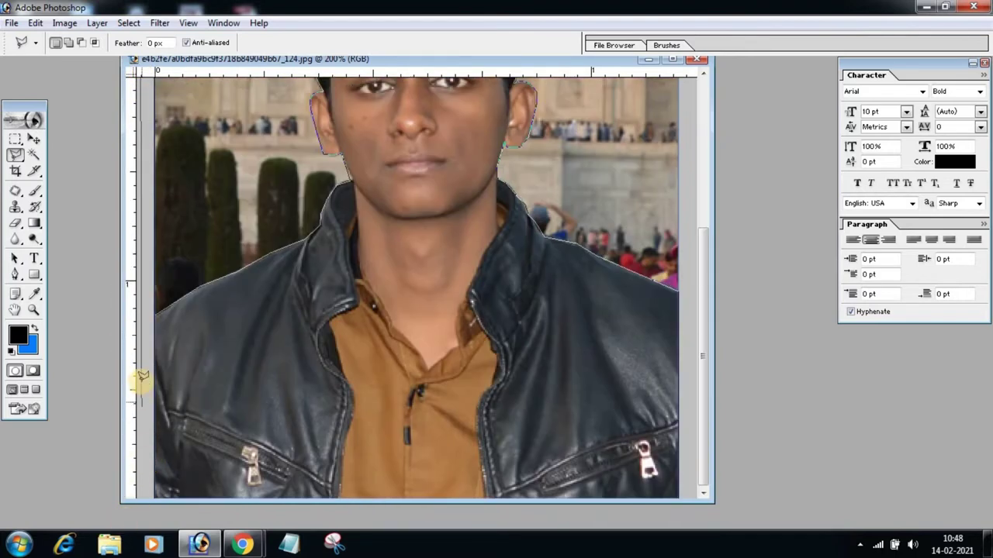
pyautogui.click(152, 314)
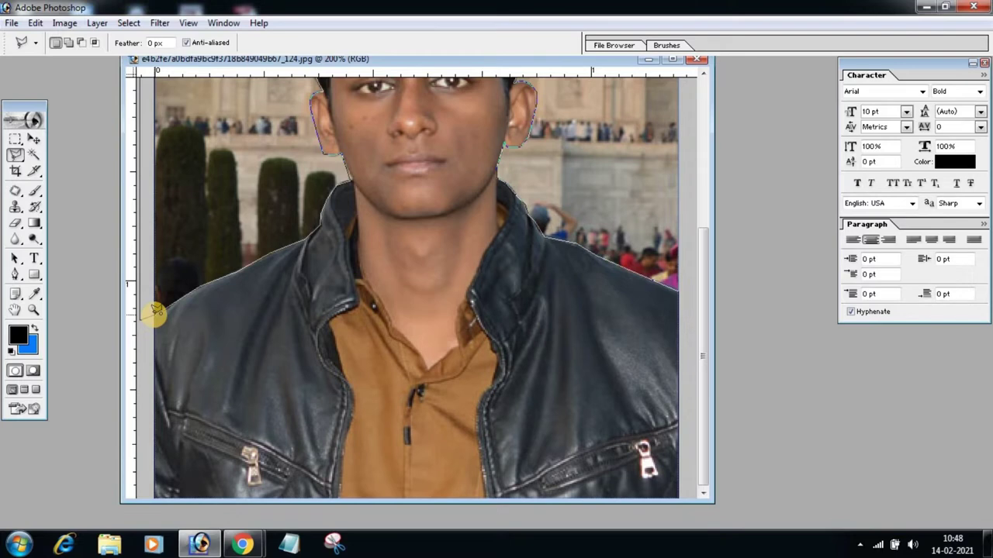
pyautogui.click(155, 314)
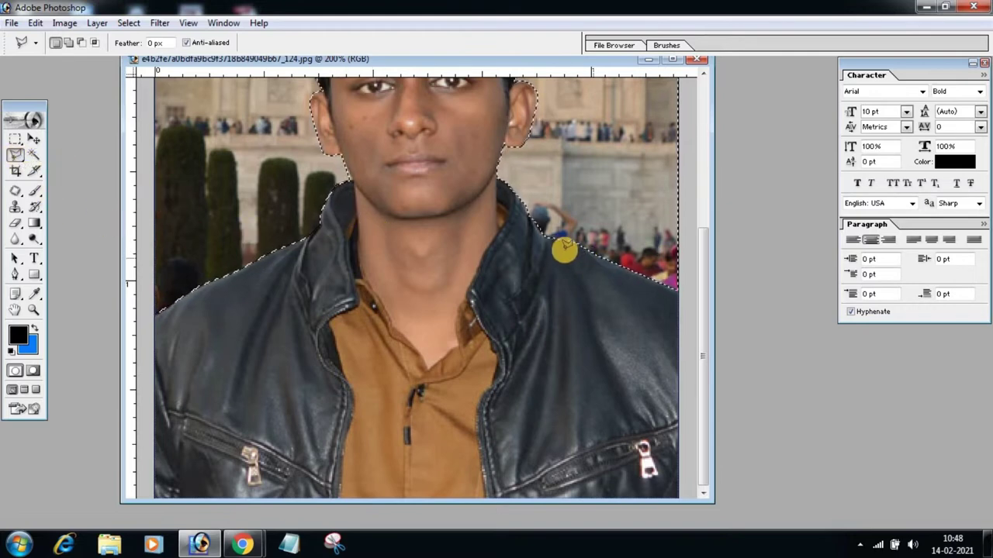
# Bring up the Layers palette with F7 beside the selected portrait
pyautogui.scroll(3, 605, 250)
pyautogui.scroll(1, 456, 255)
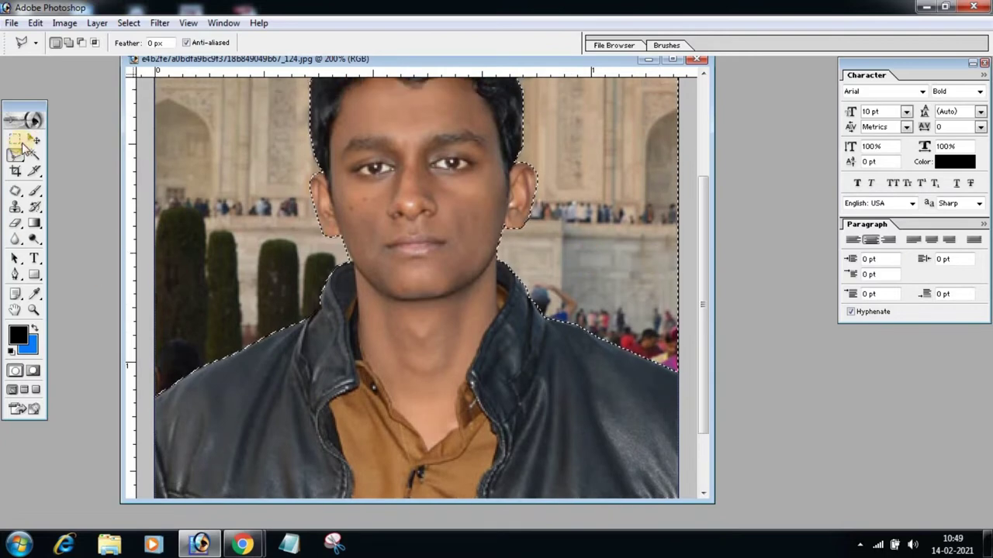
pyautogui.press('F7')
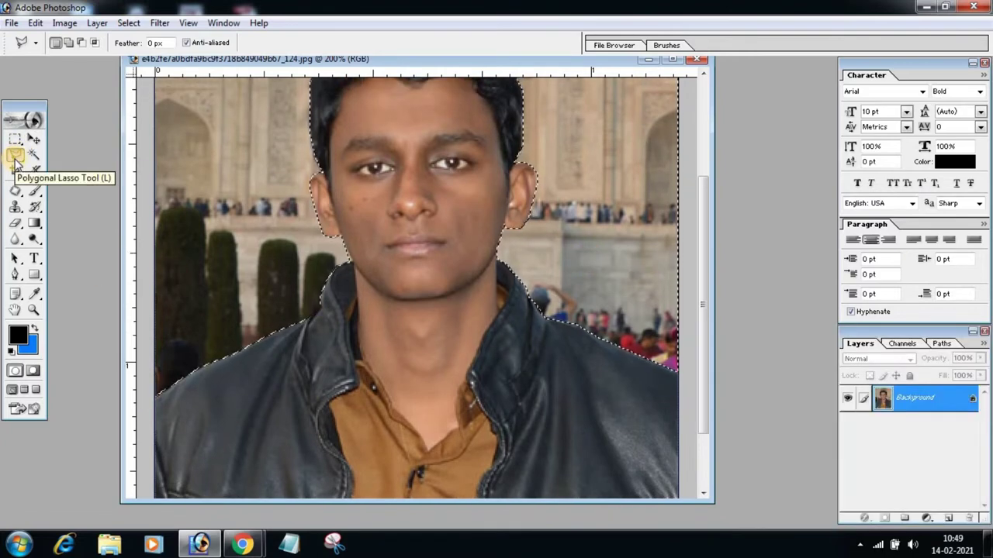
pyautogui.scroll(3, 222, 233)
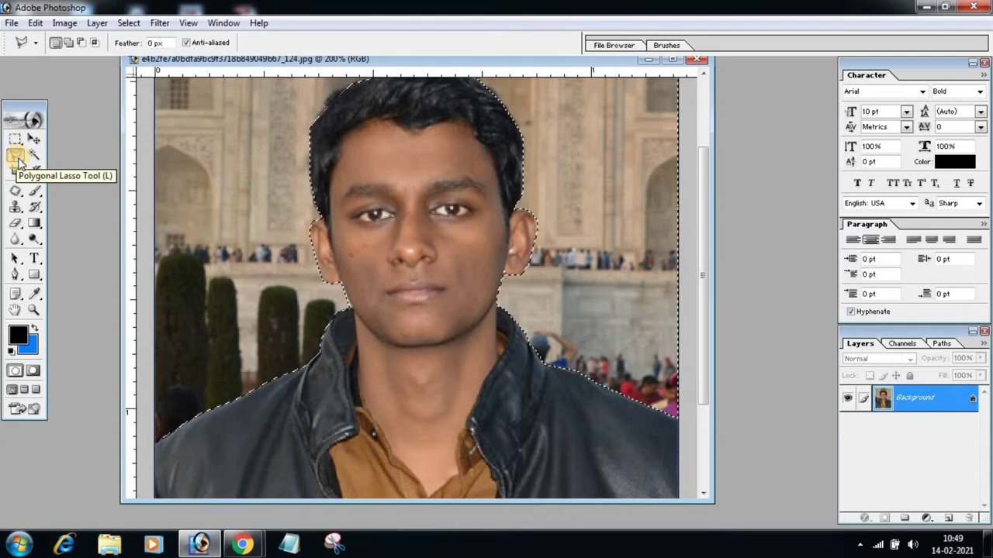
pyautogui.scroll(1, 284, 194)
pyautogui.scroll(2, 297, 206)
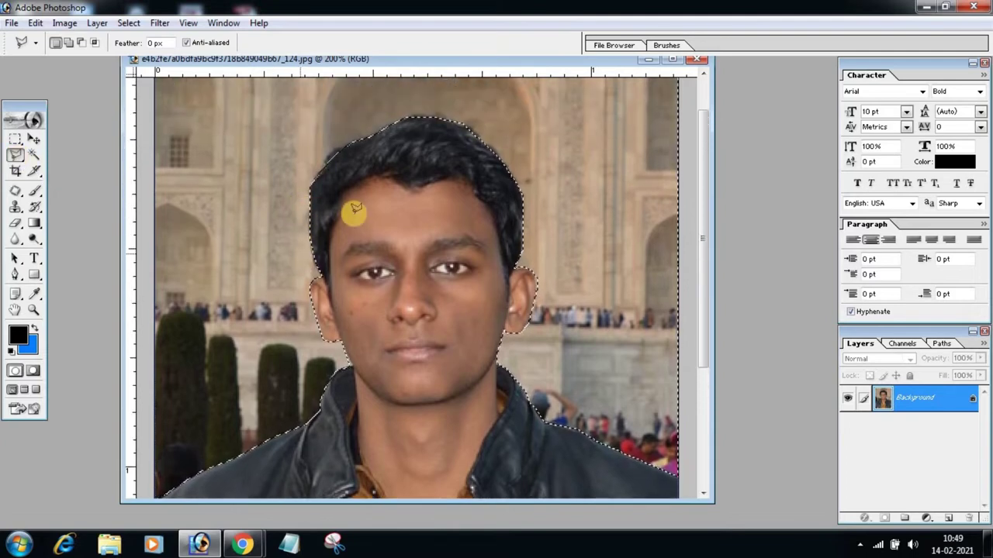
pyautogui.scroll(2, 349, 213)
pyautogui.scroll(1, 406, 210)
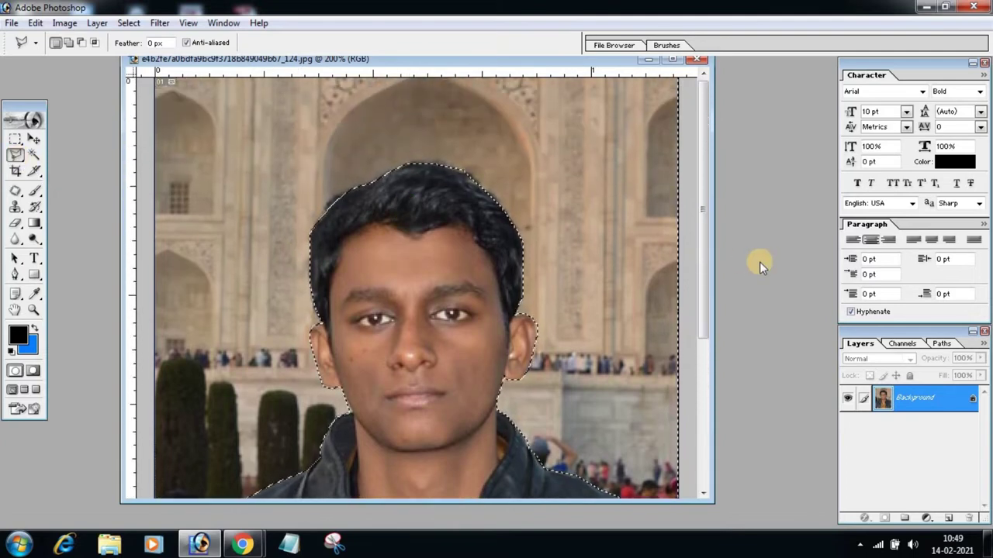
# Fill the selection with the background colour, changed to light blue 00A8FF
pyautogui.hotkey('ctrl', 'BackSpace')
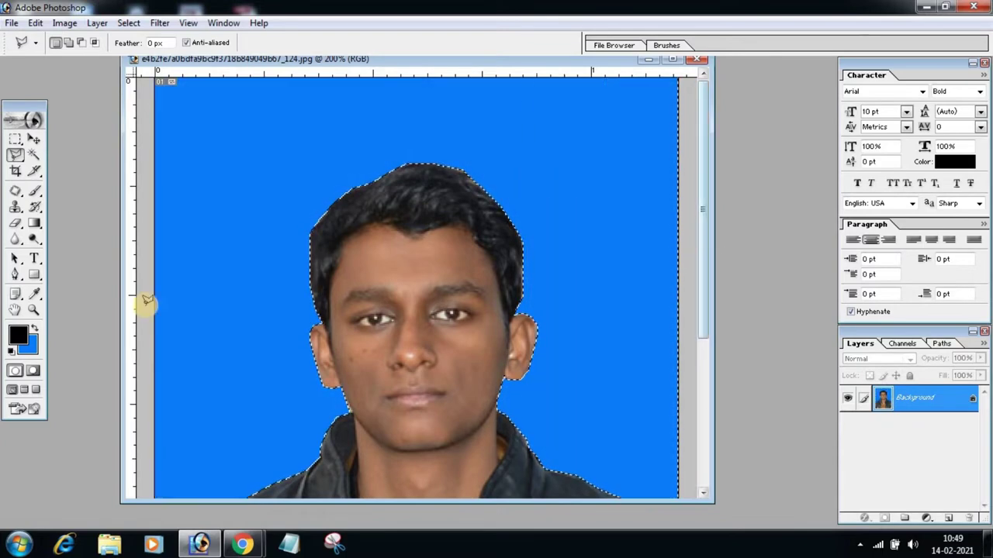
pyautogui.click(33, 349)
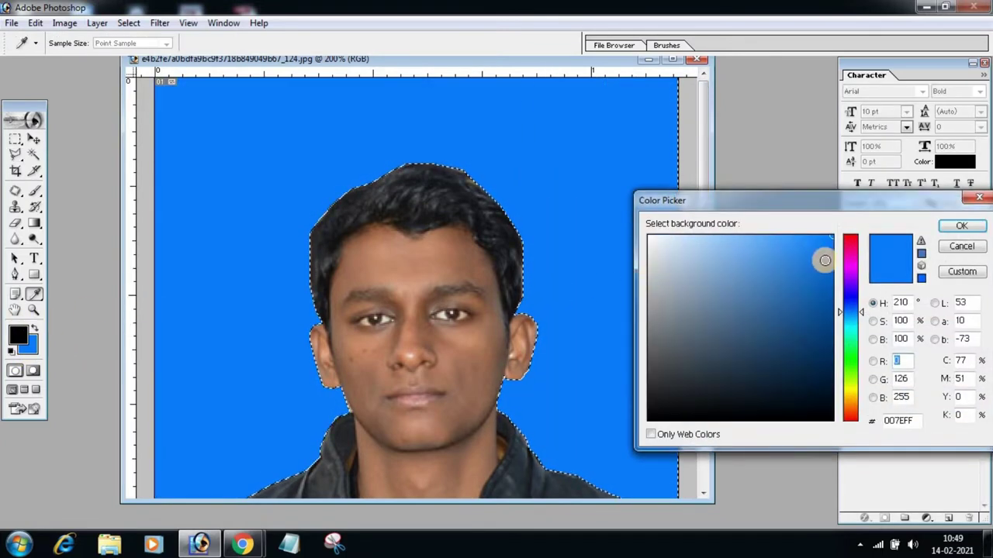
pyautogui.click(850, 317)
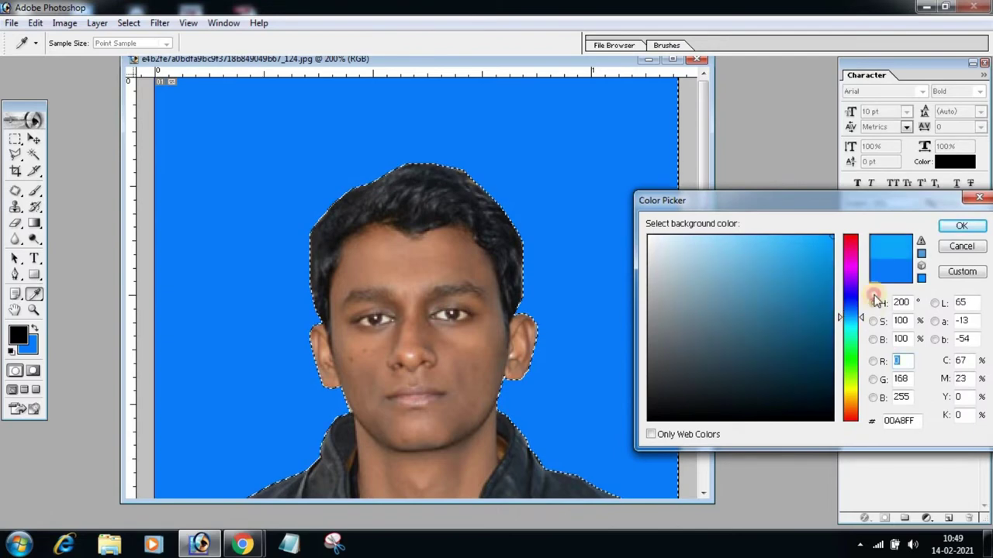
pyautogui.click(954, 226)
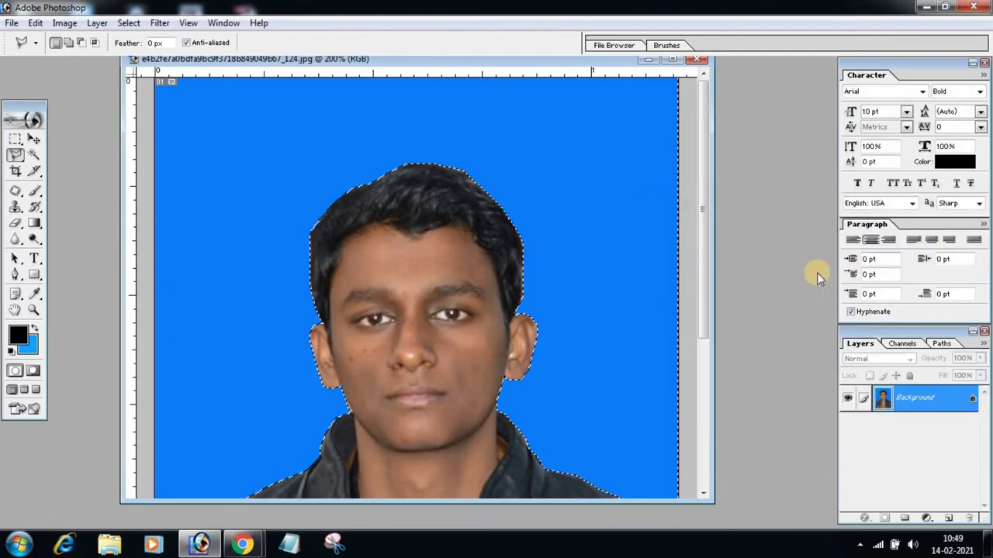
pyautogui.hotkey('ctrl', 'BackSpace')
pyautogui.scroll(-1, 772, 287)
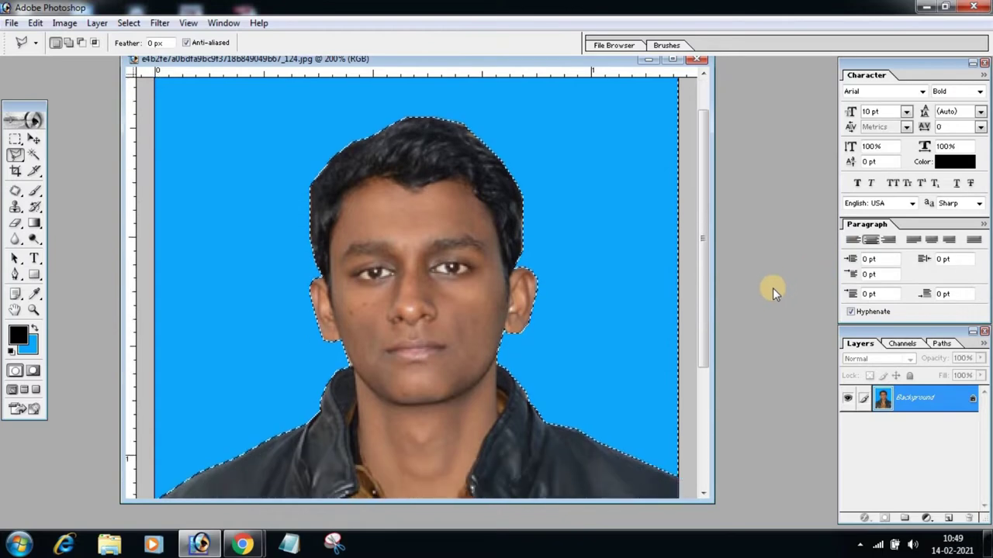
pyautogui.scroll(-1, 764, 290)
pyautogui.scroll(-2, 763, 290)
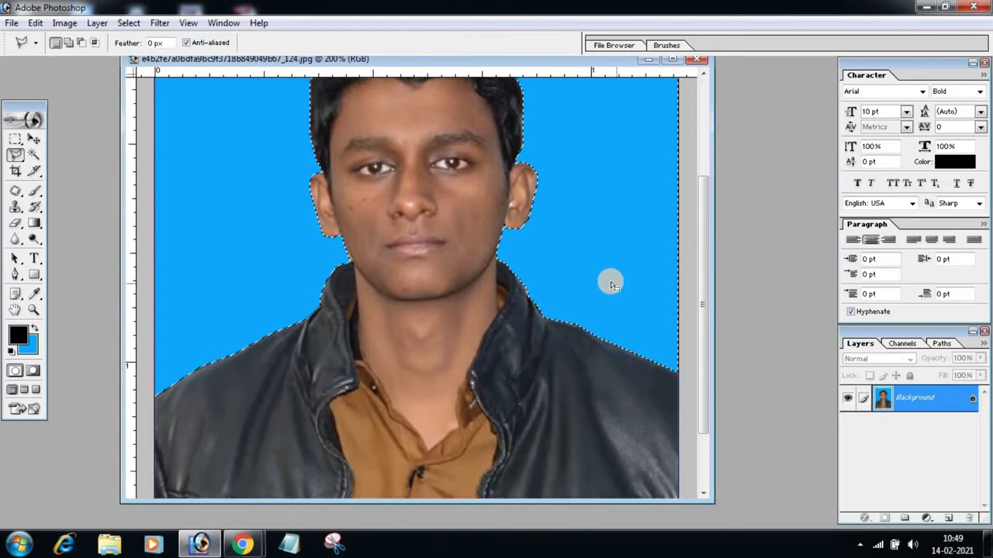
pyautogui.scroll(1, 609, 267)
pyautogui.scroll(2, 543, 194)
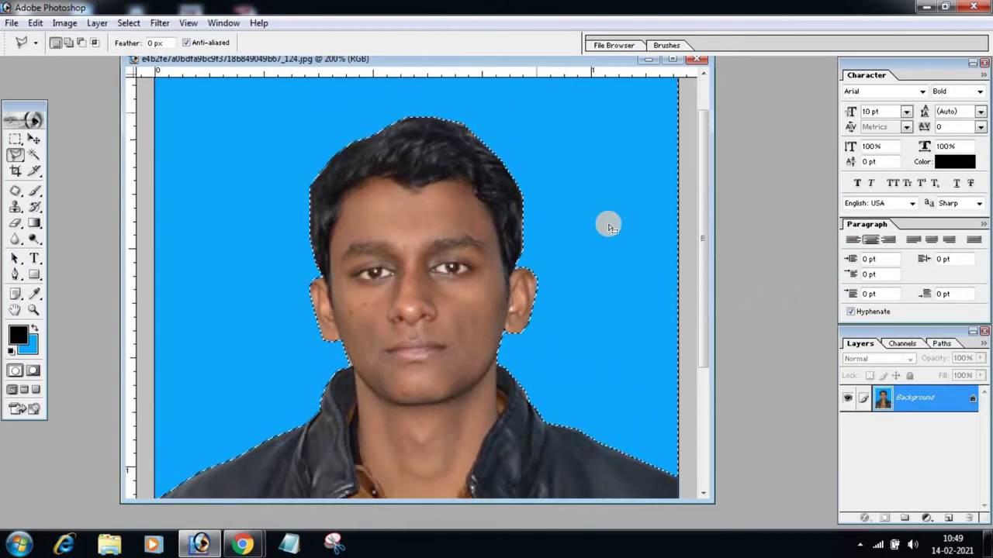
pyautogui.scroll(-2, 614, 256)
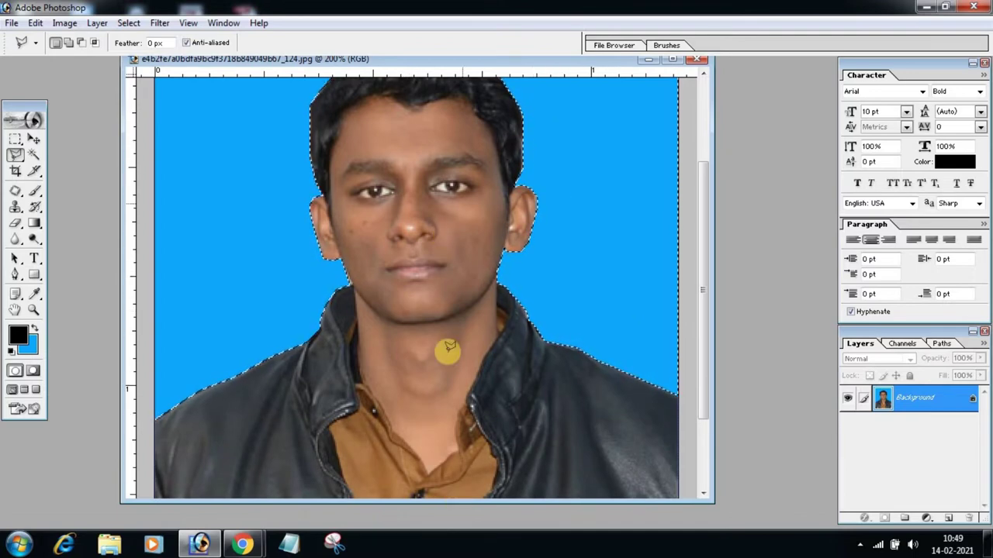
pyautogui.scroll(-1, 447, 353)
pyautogui.scroll(2, 451, 355)
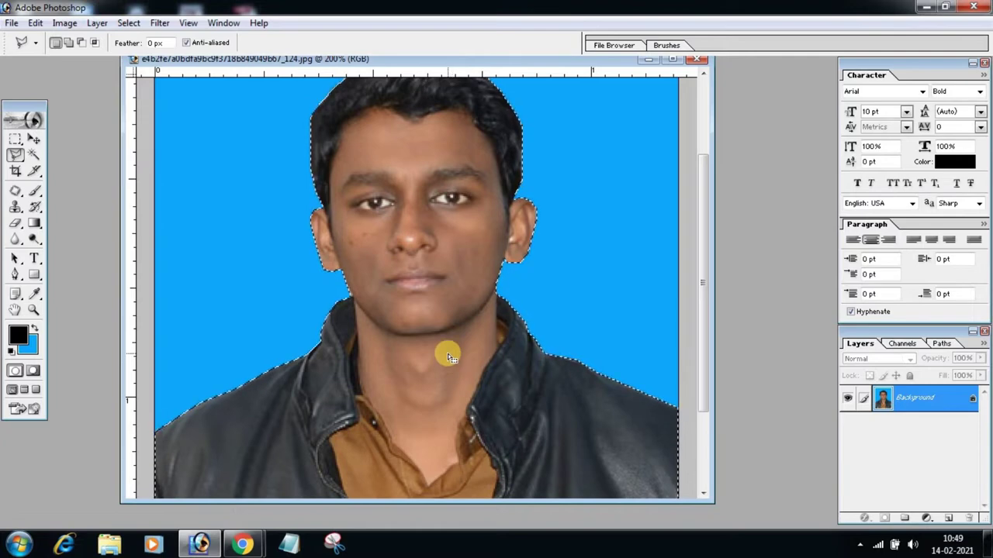
pyautogui.scroll(2, 439, 210)
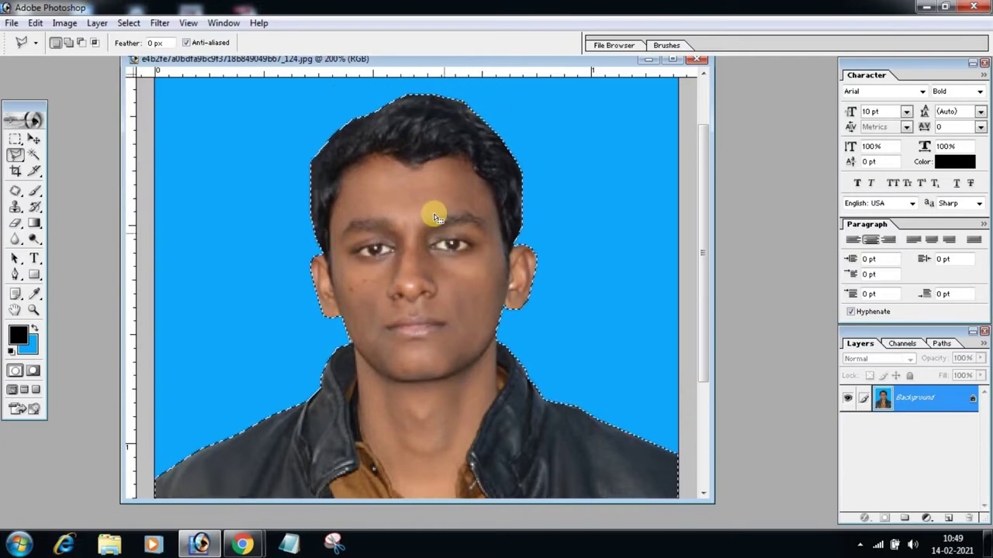
pyautogui.scroll(-2, 423, 329)
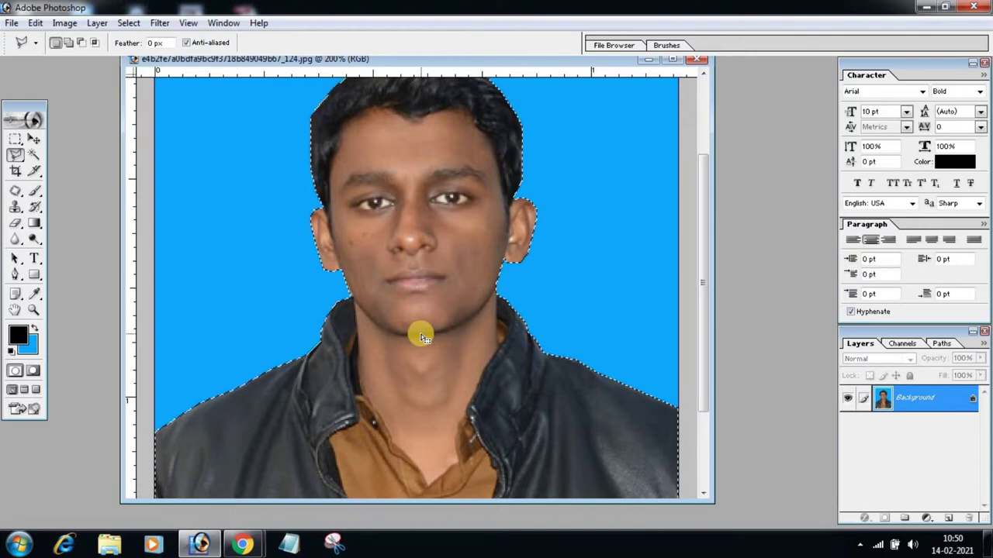
# Open Curves with Ctrl+M, move the dialog aside, then cancel it
pyautogui.hotkey('ctrl', 'm')
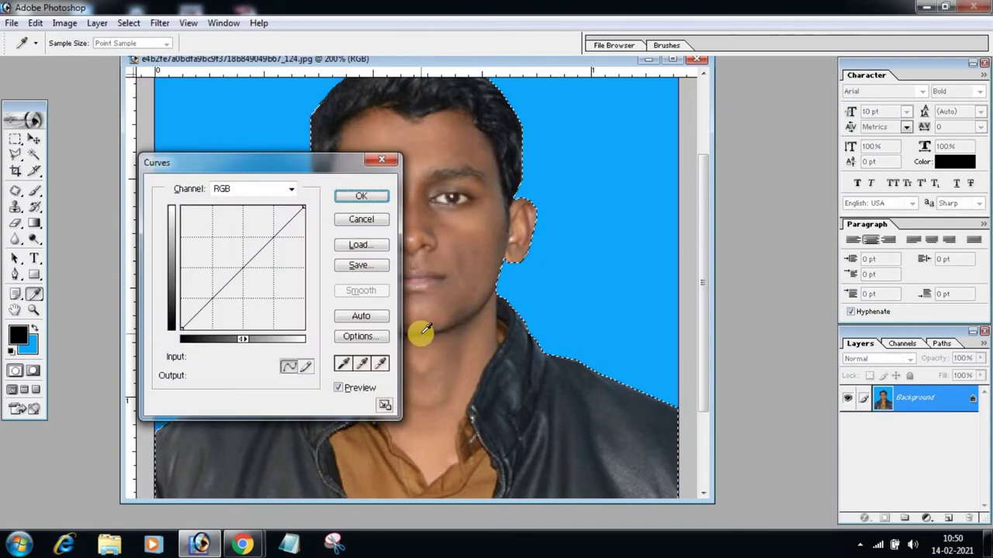
pyautogui.moveTo(237, 161); pyautogui.dragTo(691, 166)
pyautogui.click(808, 203)
pyautogui.click(15, 154)
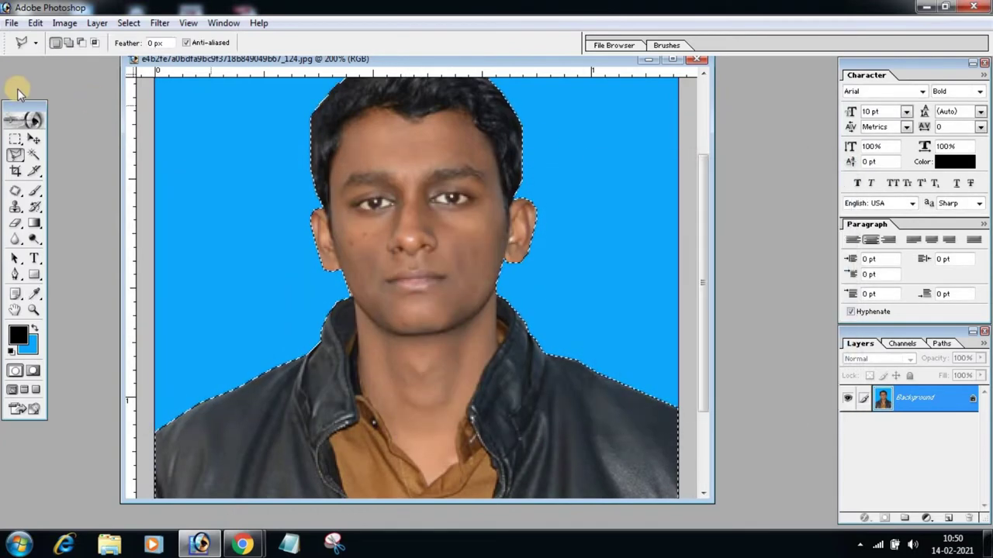
# Raise the RGB curve to input 102, output 149 via Image > Adjustments > Curves and apply
pyautogui.click(66, 24)
pyautogui.moveTo(97, 62)
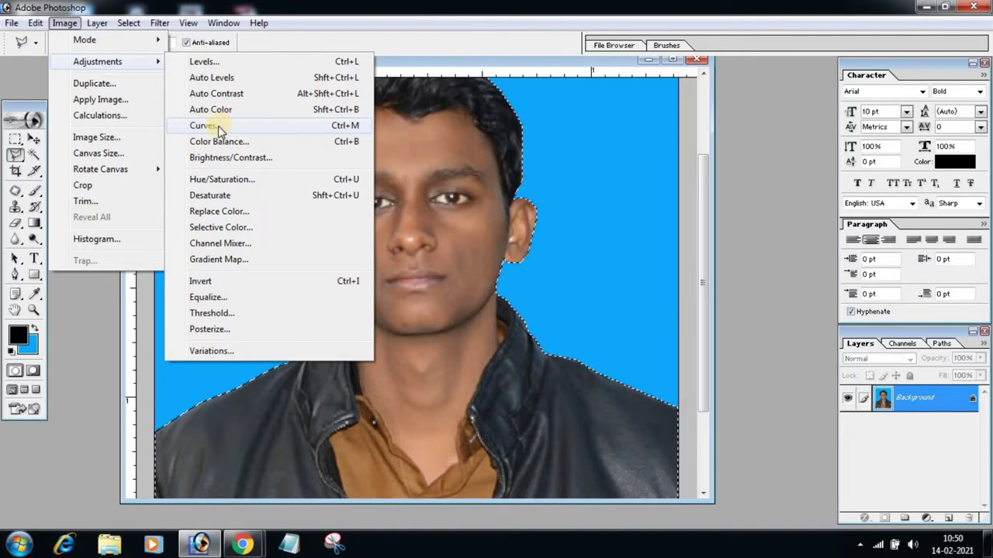
pyautogui.click(218, 125)
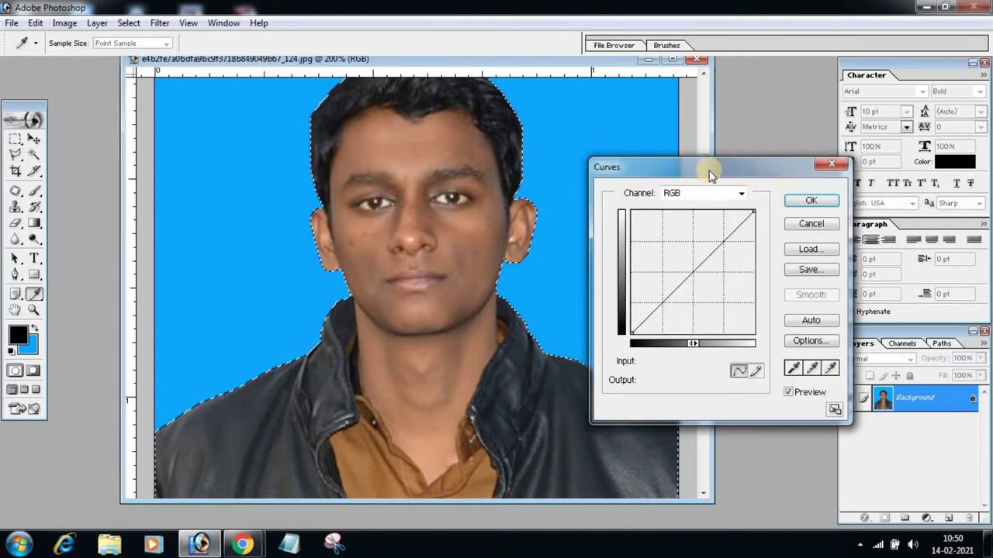
pyautogui.moveTo(708, 172); pyautogui.dragTo(744, 116)
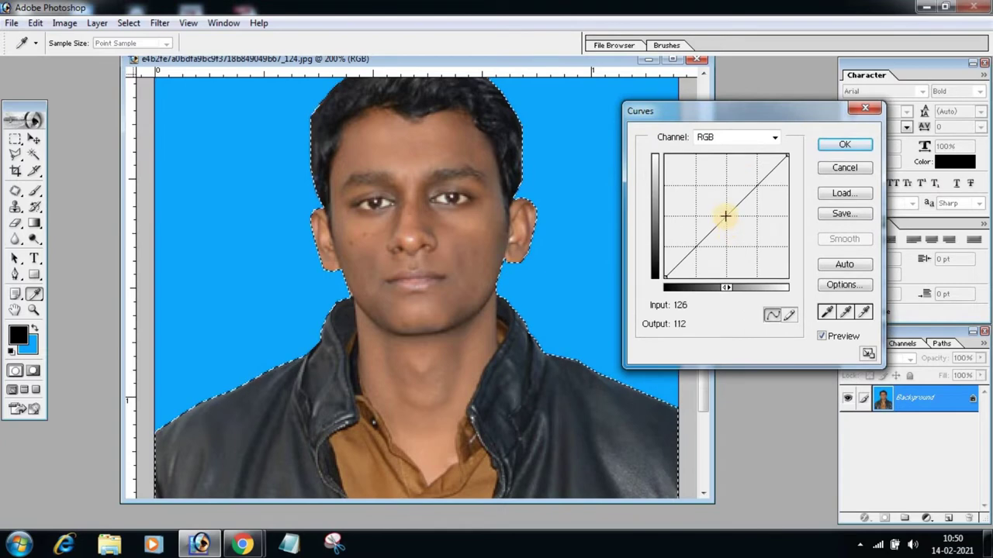
pyautogui.moveTo(725, 215); pyautogui.dragTo(712, 205)
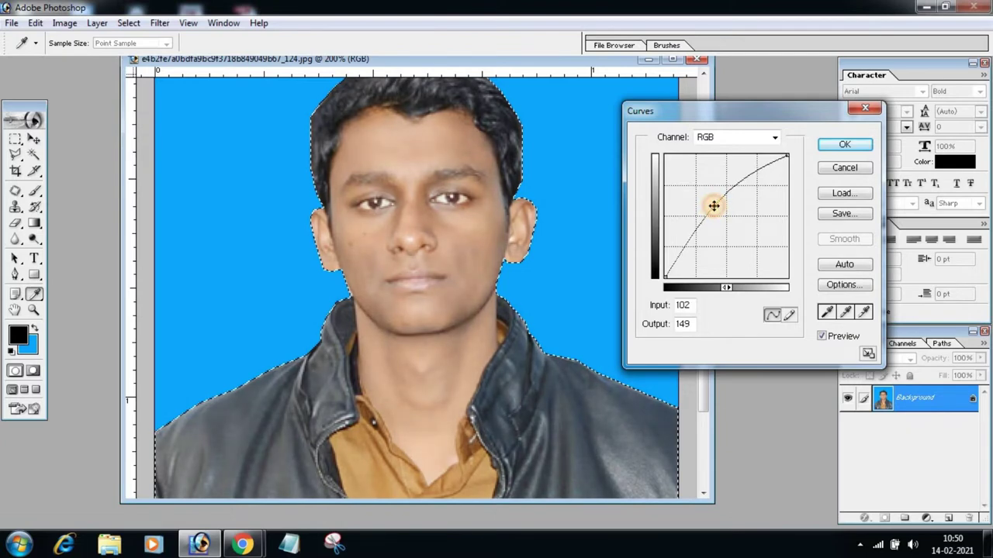
pyautogui.click(836, 146)
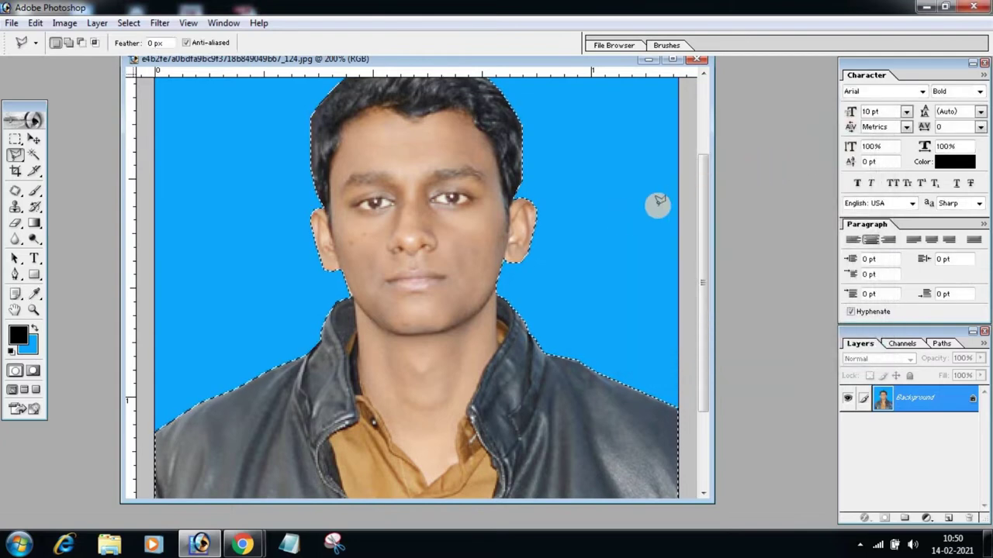
# Trace the lasso along the top and right edges of the hair
pyautogui.scroll(3, 504, 240)
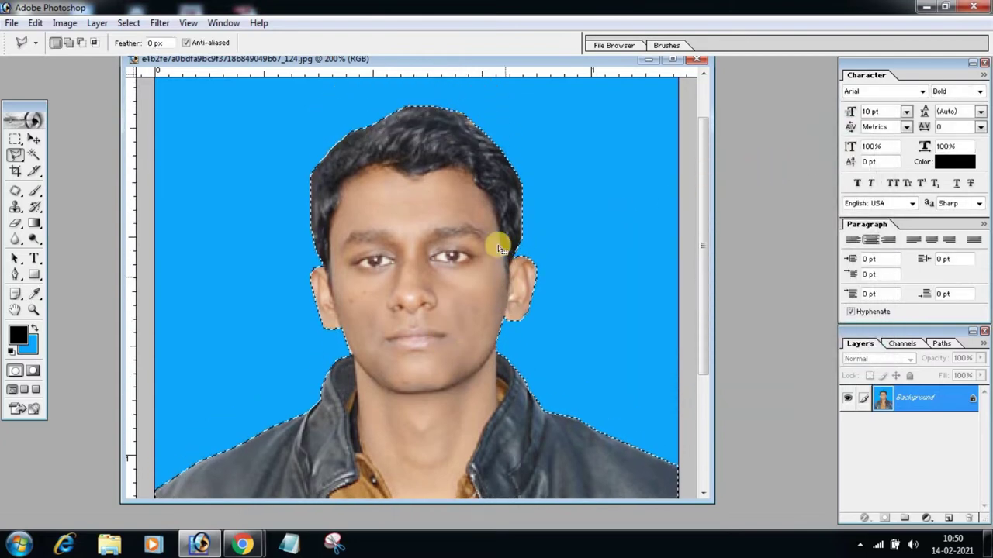
pyautogui.moveTo(403, 130)
pyautogui.mouseDown()
pyautogui.moveTo(321, 255)
pyautogui.moveTo(409, 127)
pyautogui.moveTo(470, 139)
pyautogui.mouseUp()
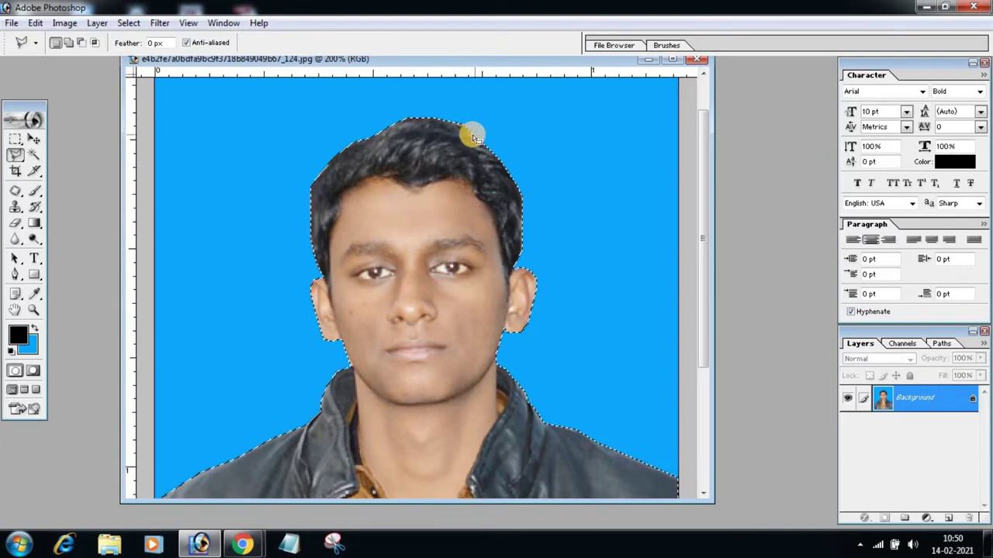
pyautogui.moveTo(471, 139); pyautogui.dragTo(488, 155)
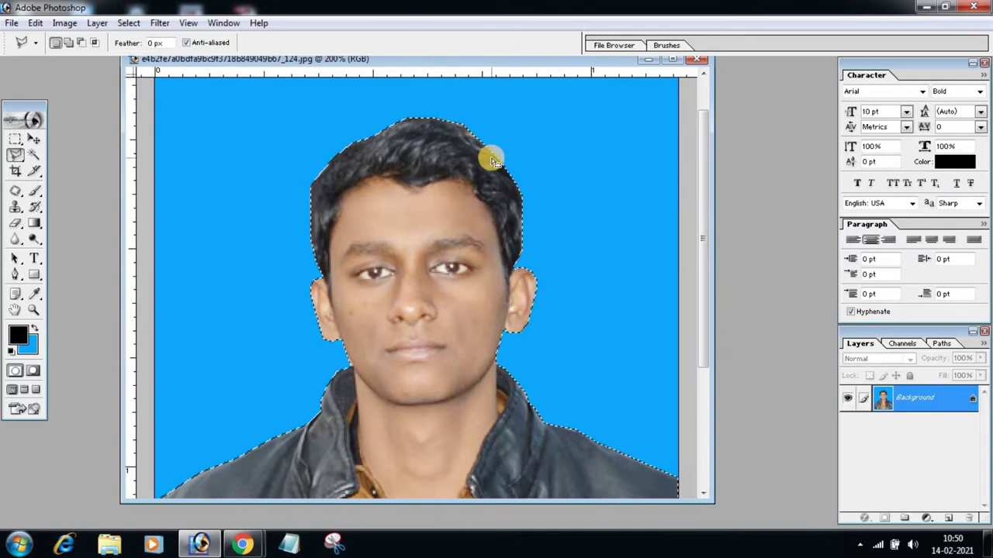
# Pick the Burn tool (Midtones, 28%) and darken the hair along the top and right edges
pyautogui.click(33, 240)
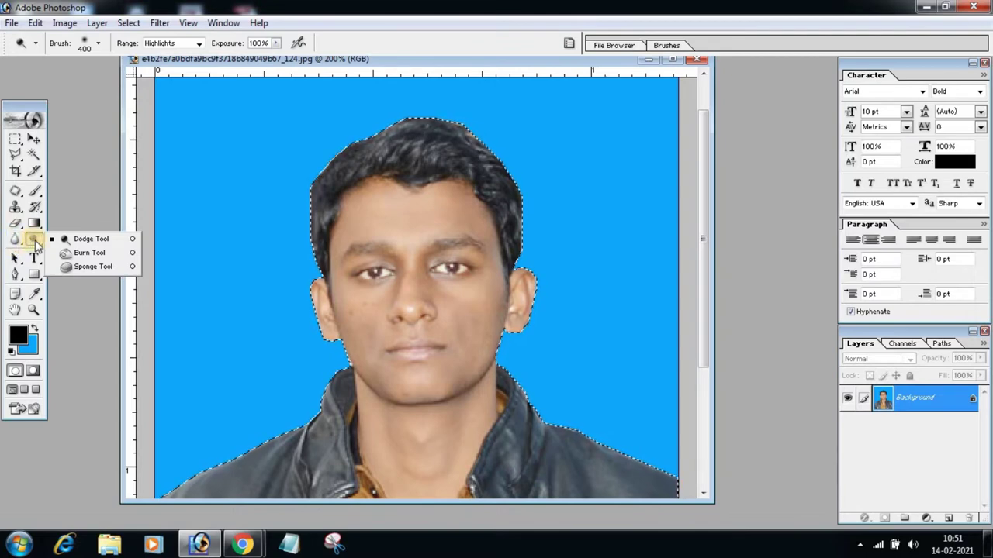
pyautogui.click(84, 254)
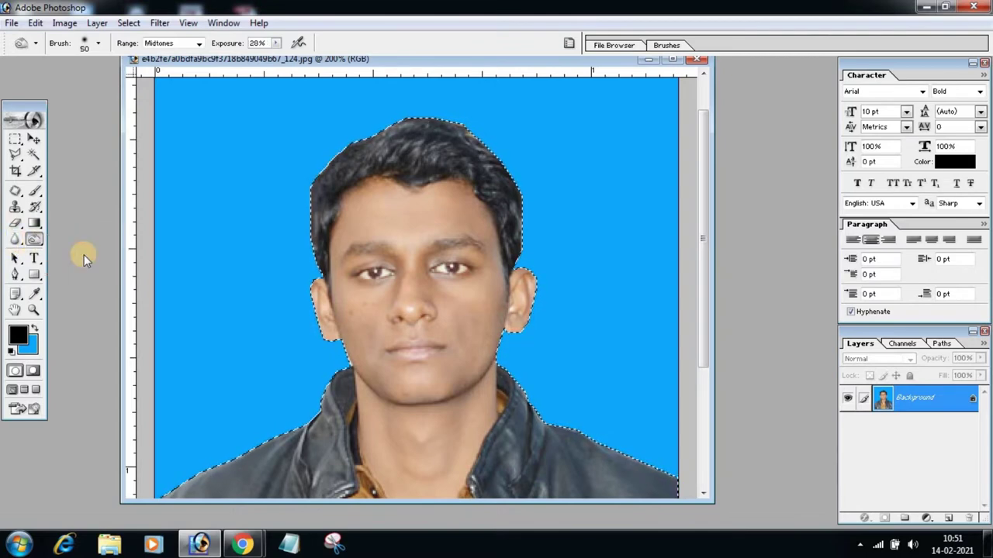
pyautogui.moveTo(358, 161)
pyautogui.mouseDown()
pyautogui.moveTo(425, 142)
pyautogui.moveTo(432, 129)
pyautogui.moveTo(510, 157)
pyautogui.mouseUp()
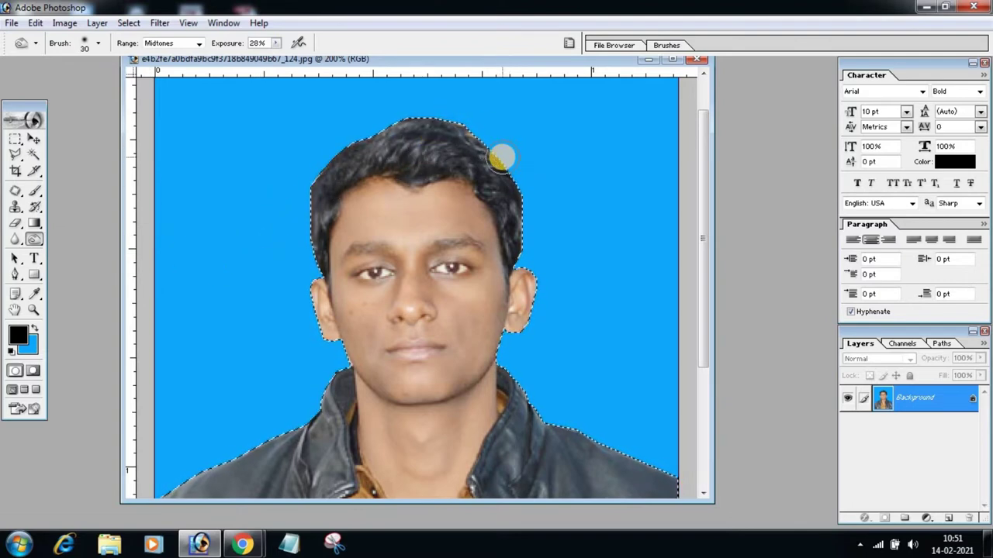
pyautogui.moveTo(502, 165)
pyautogui.mouseDown()
pyautogui.moveTo(531, 228)
pyautogui.moveTo(521, 244)
pyautogui.mouseUp()
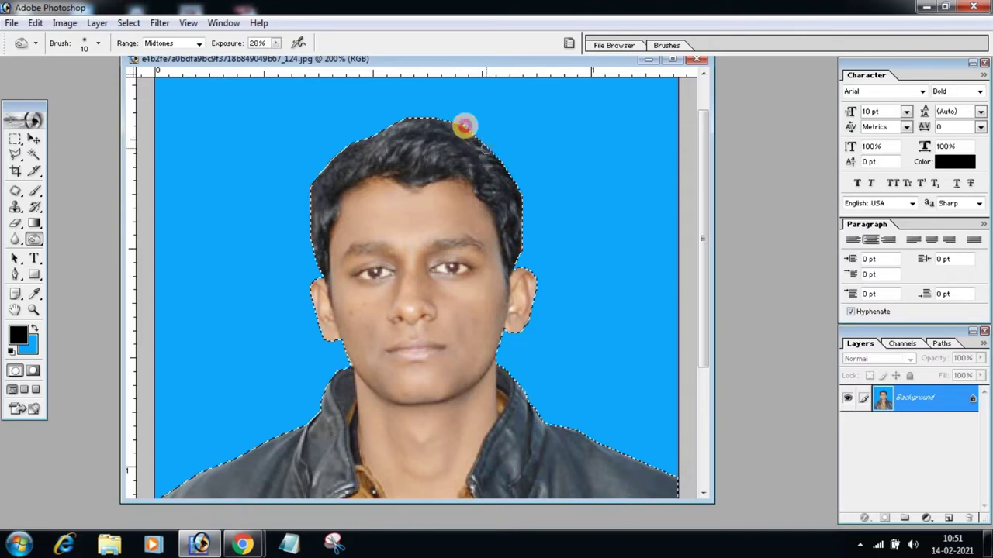
pyautogui.moveTo(423, 124)
pyautogui.mouseDown()
pyautogui.moveTo(333, 150)
pyautogui.moveTo(317, 178)
pyautogui.moveTo(313, 261)
pyautogui.moveTo(311, 209)
pyautogui.mouseUp()
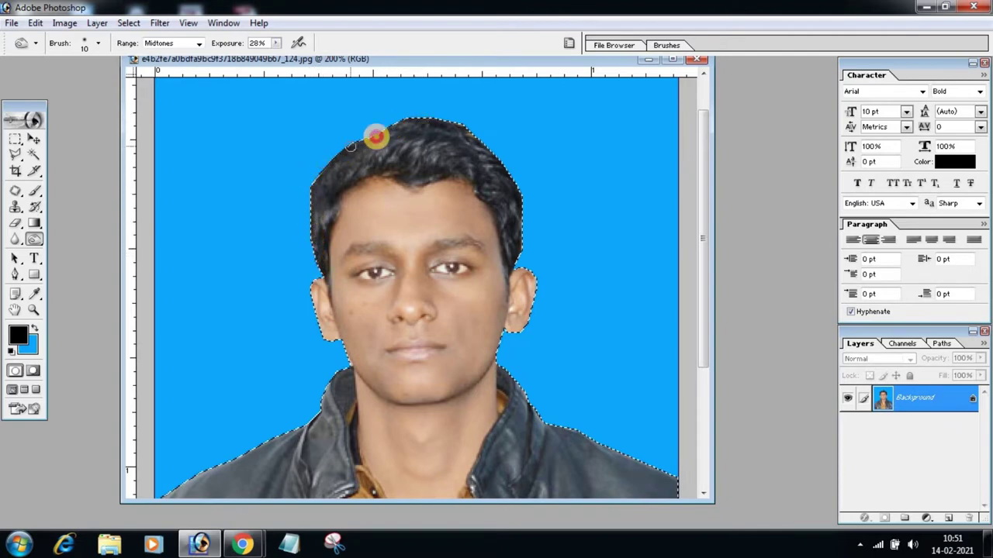
pyautogui.moveTo(377, 137)
pyautogui.mouseDown()
pyautogui.moveTo(442, 116)
pyautogui.moveTo(324, 177)
pyautogui.moveTo(434, 137)
pyautogui.moveTo(361, 159)
pyautogui.mouseUp()
# With a 30 px brush, burn the crown, left hair edge and right eyebrow, then shrink it to 20
pyautogui.press(']')
pyautogui.press(']')
pyautogui.moveTo(409, 148)
pyautogui.mouseDown()
pyautogui.moveTo(458, 155)
pyautogui.moveTo(509, 194)
pyautogui.mouseUp()
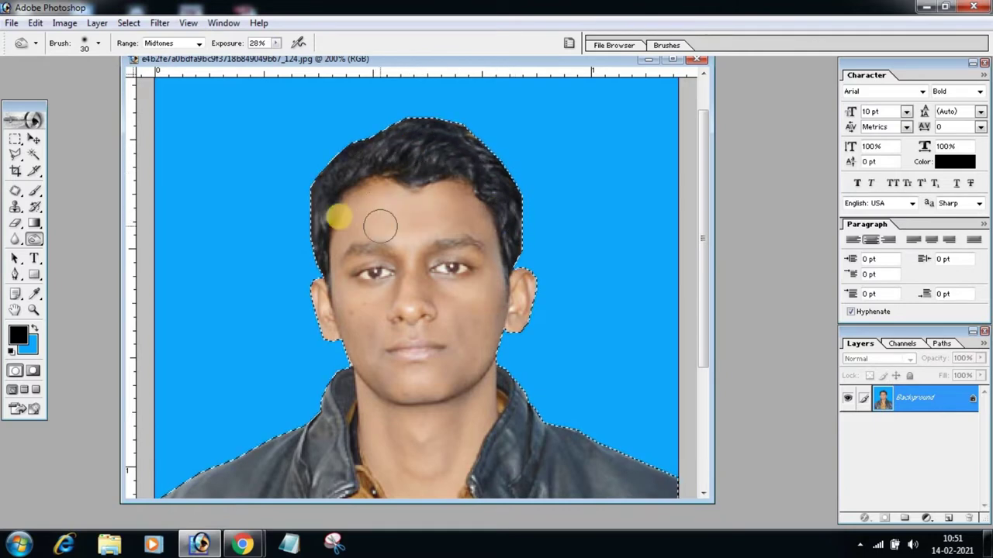
pyautogui.moveTo(311, 203); pyautogui.dragTo(306, 227)
pyautogui.moveTo(320, 174)
pyautogui.mouseDown()
pyautogui.moveTo(476, 140)
pyautogui.moveTo(500, 151)
pyautogui.mouseUp()
pyautogui.scroll(-1, 541, 233)
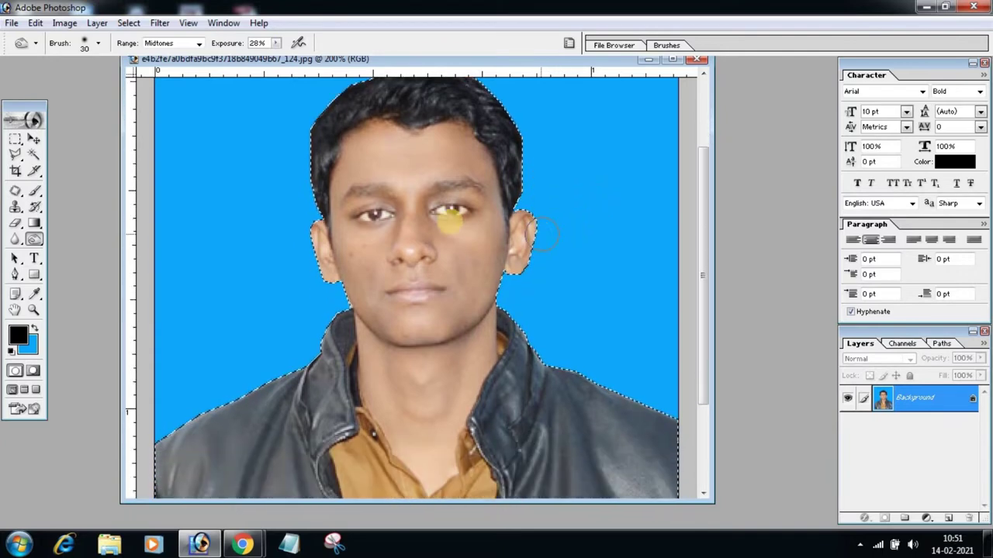
pyautogui.moveTo(450, 215)
pyautogui.mouseDown()
pyautogui.moveTo(436, 183)
pyautogui.moveTo(464, 217)
pyautogui.mouseUp()
pyautogui.press('[')
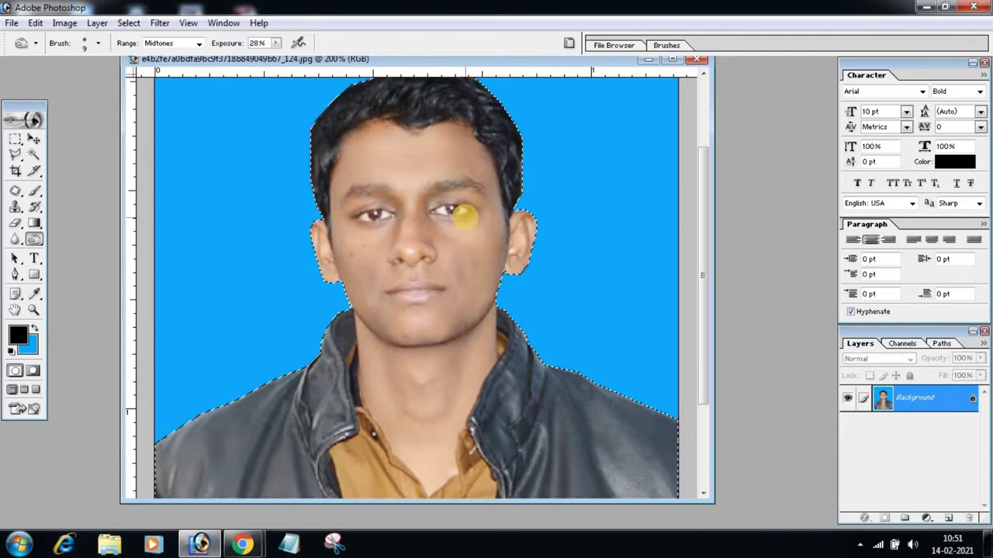
# Zoom to 500% and burn both eyebrows and the pupil with a 9 px brush
pyautogui.press('[')
pyautogui.press('[')
pyautogui.hotkey('ctrl', '+')
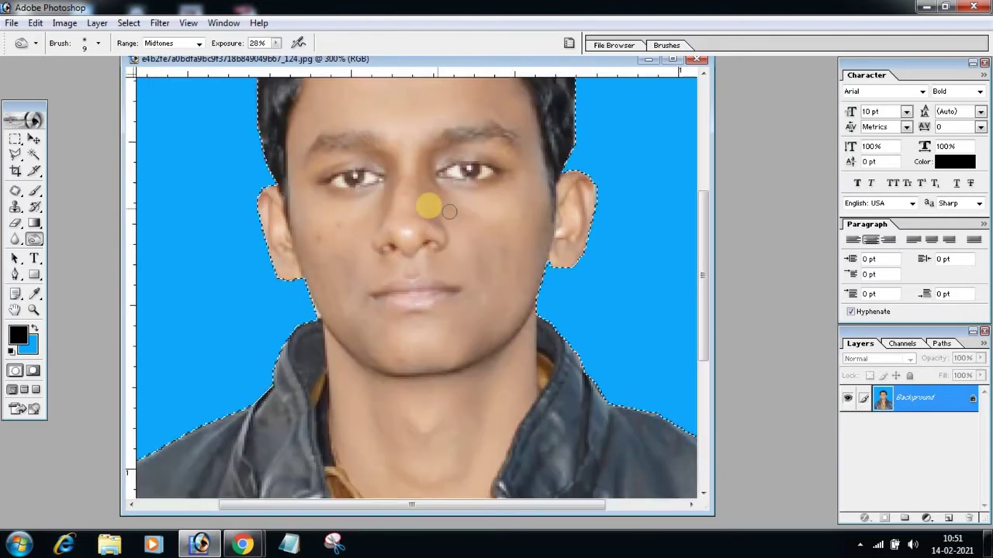
pyautogui.hotkey('ctrl', '+')
pyautogui.hotkey('ctrl', '+')
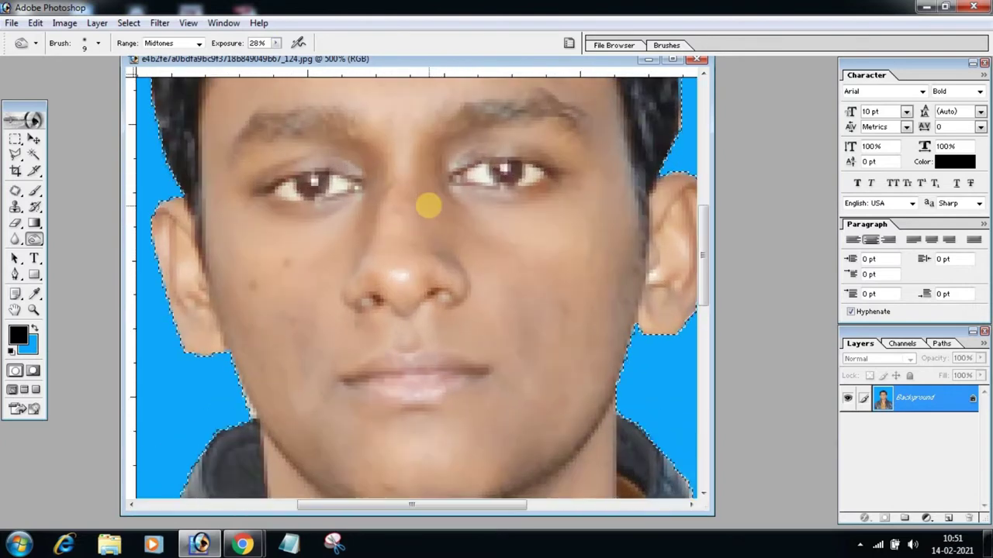
pyautogui.scroll(2, 395, 175)
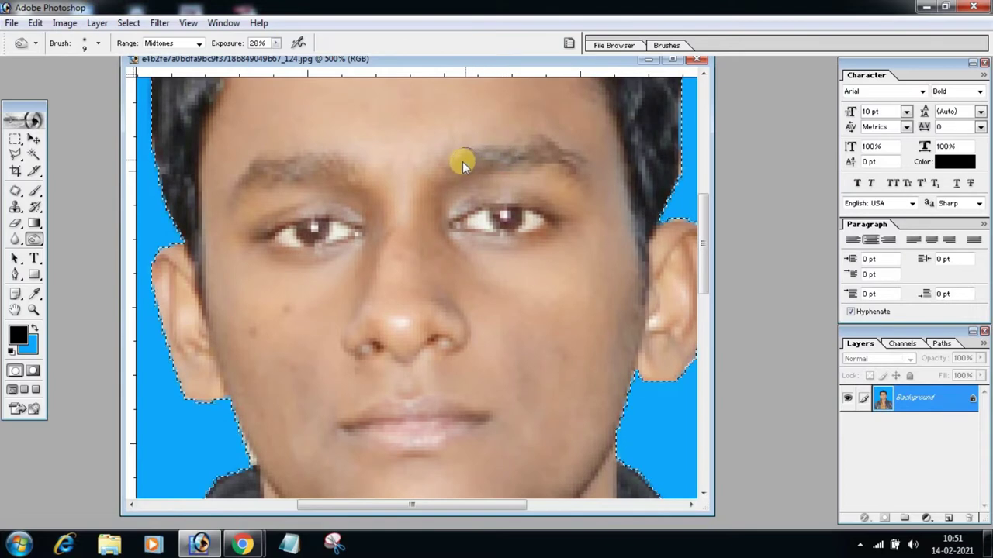
pyautogui.moveTo(466, 164); pyautogui.dragTo(544, 158)
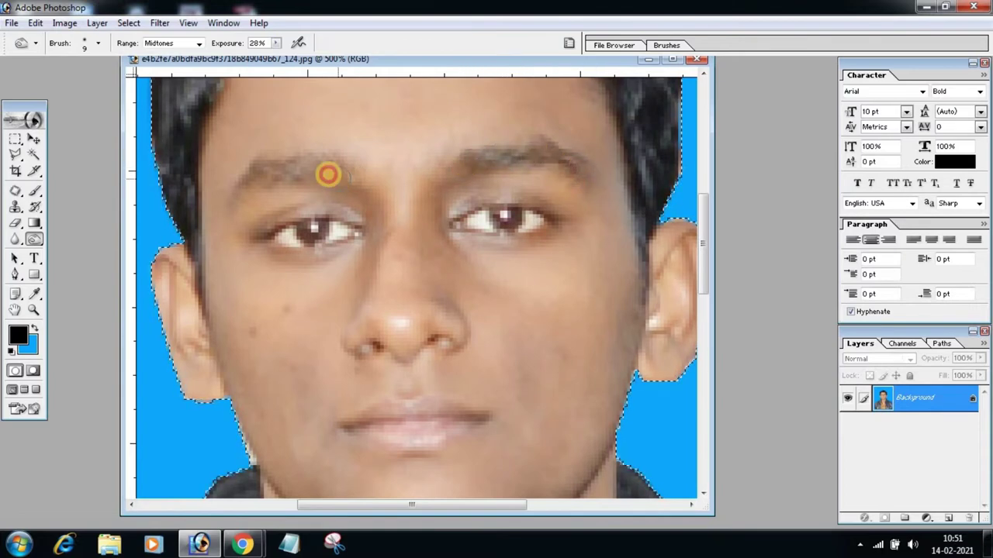
pyautogui.moveTo(328, 175); pyautogui.dragTo(274, 172)
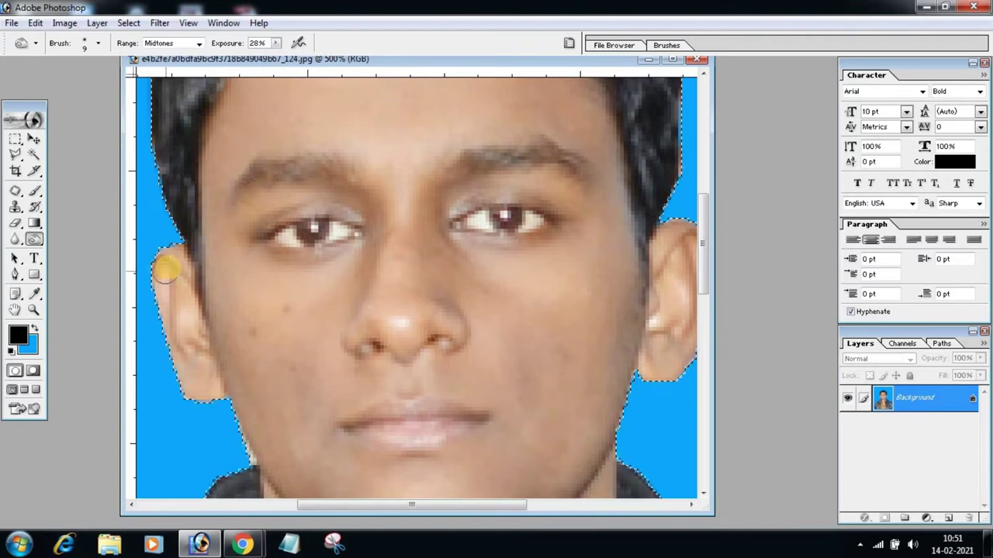
pyautogui.scroll(-1, 302, 217)
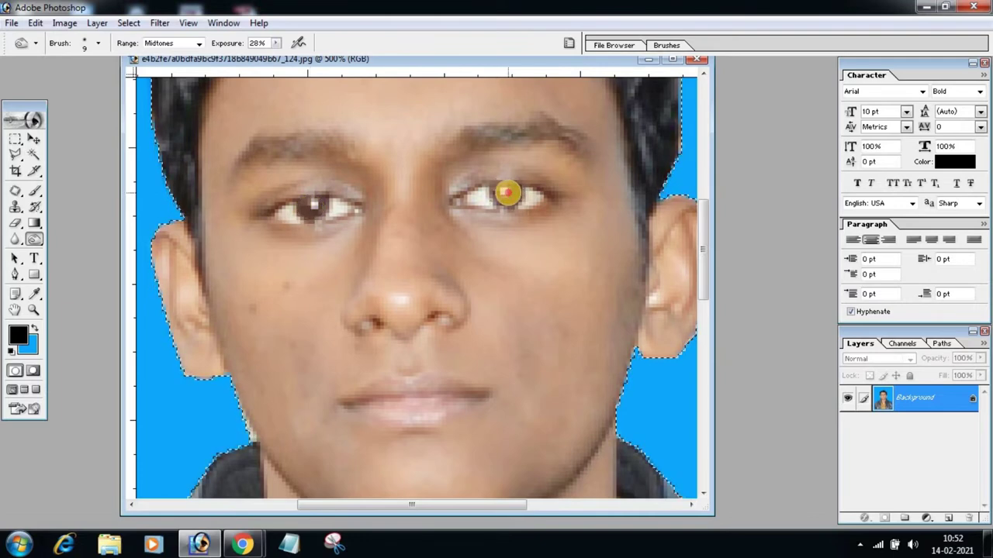
pyautogui.click(505, 193)
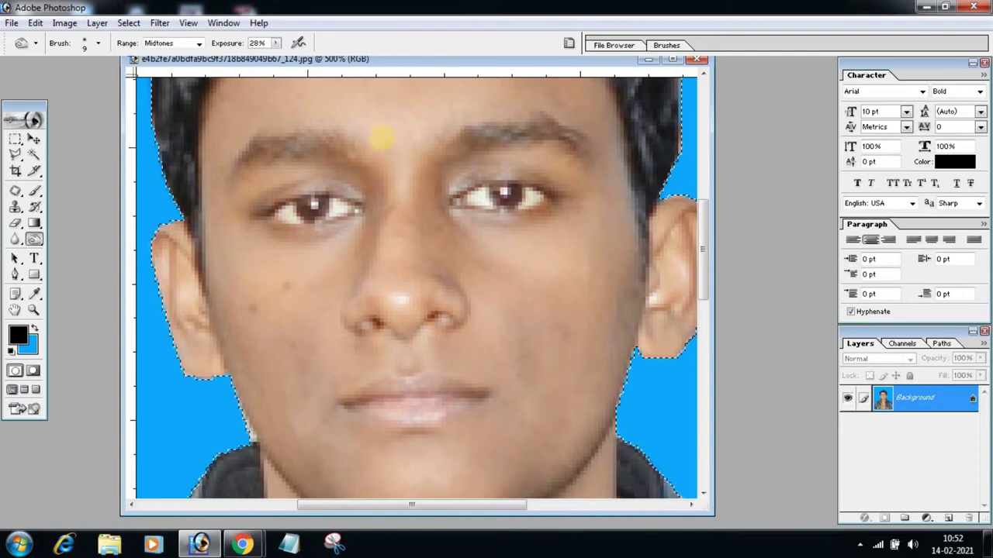
# Select the Blur Tool in the toolbox
pyautogui.scroll(1, 466, 190)
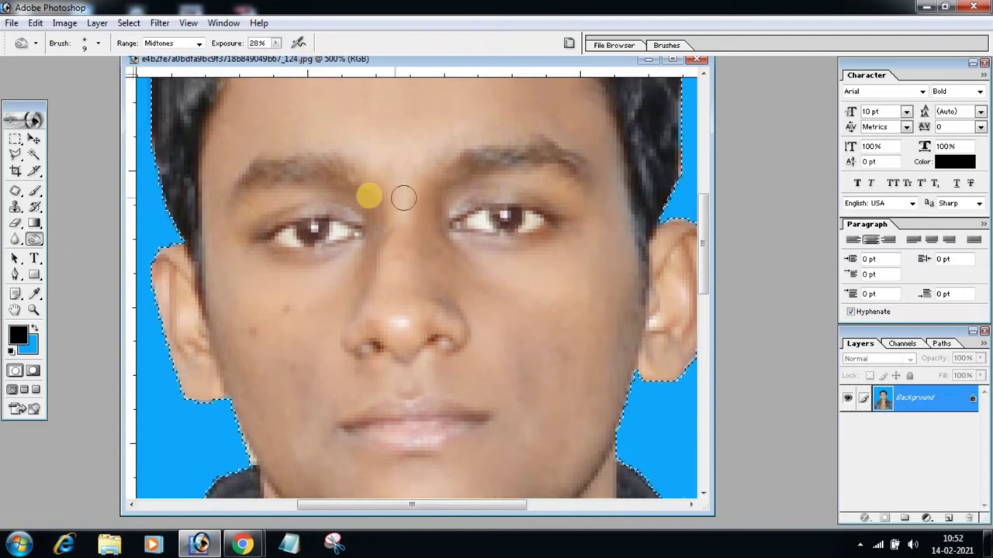
pyautogui.scroll(2, 287, 182)
pyautogui.scroll(1, 210, 172)
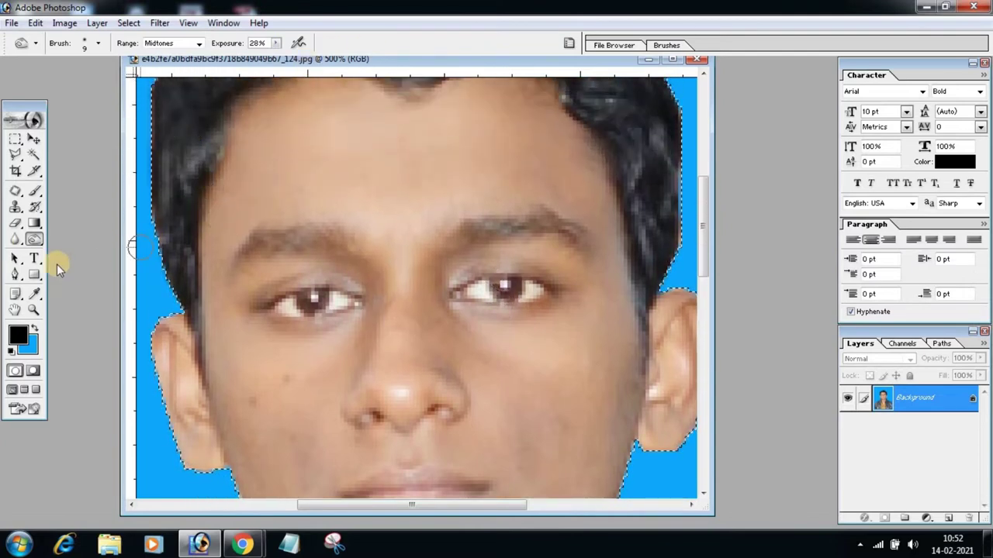
pyautogui.click(33, 240)
pyautogui.scroll(-2, 206, 237)
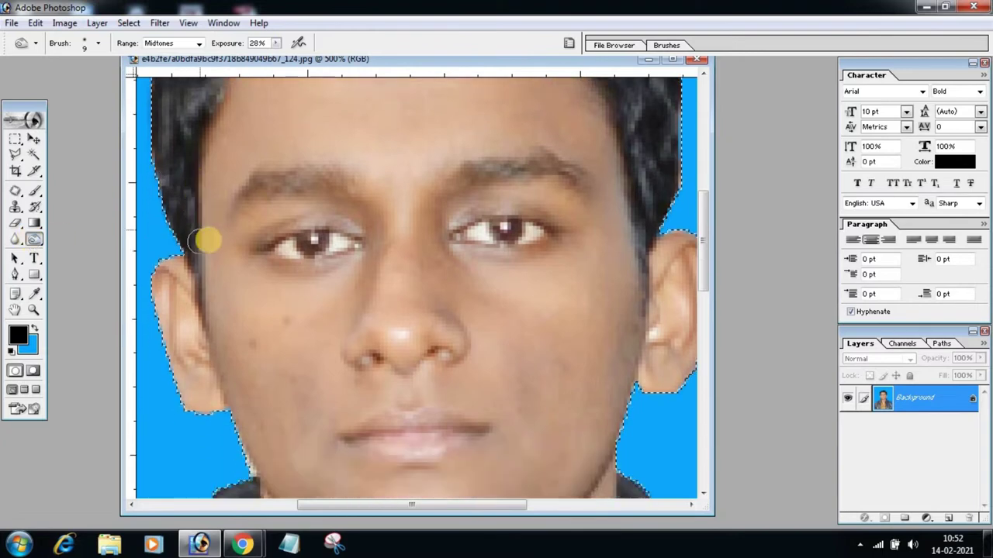
pyautogui.scroll(-2, 221, 240)
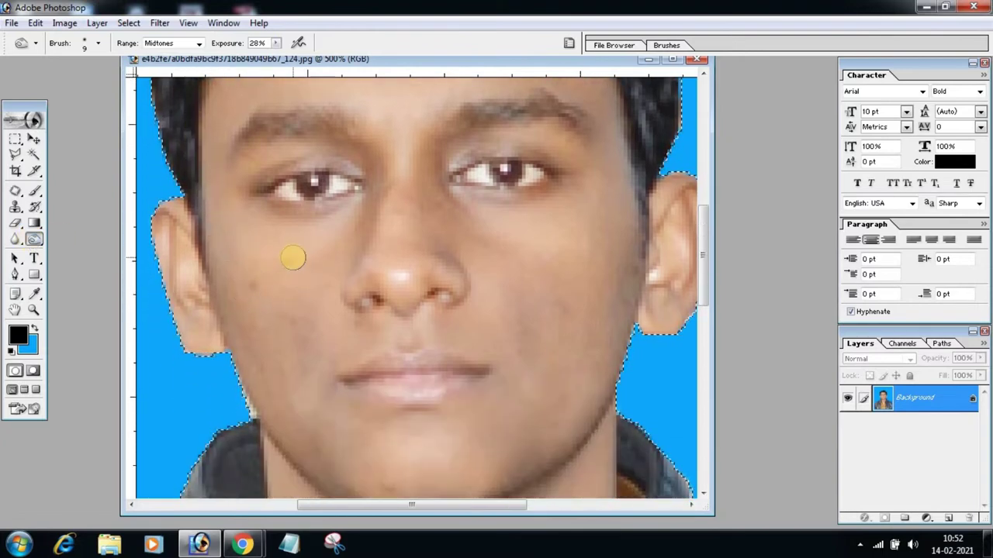
pyautogui.scroll(2, 292, 257)
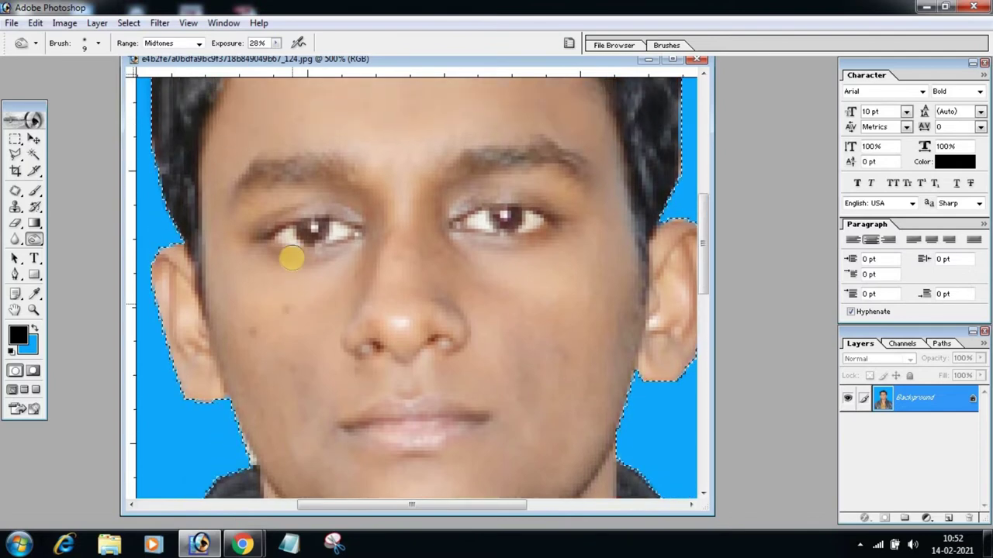
pyautogui.scroll(-2, 299, 257)
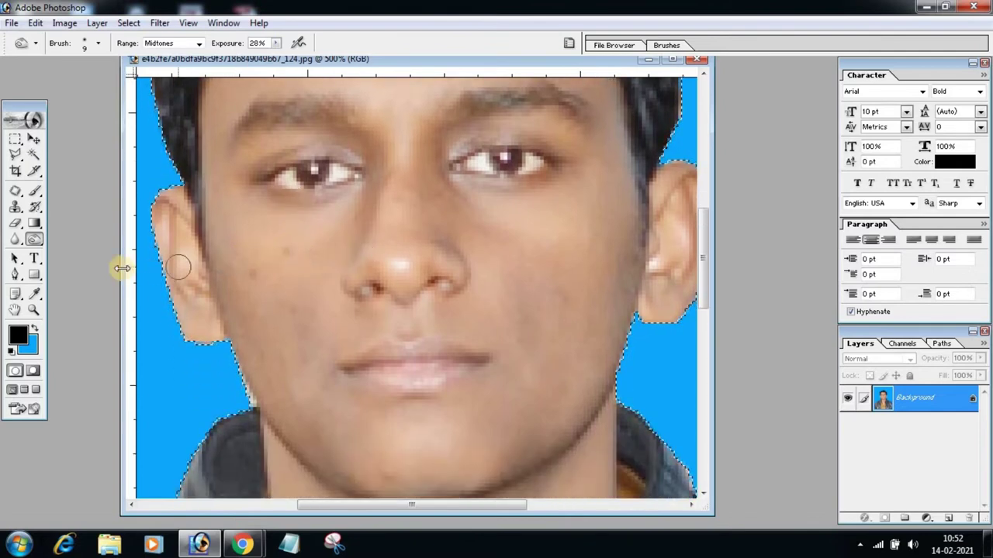
pyautogui.click(14, 241)
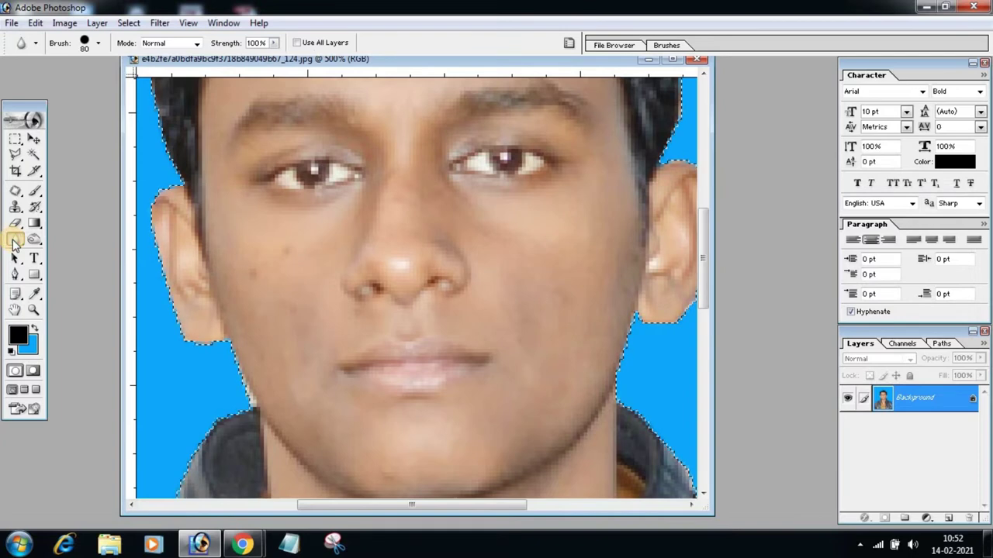
# Shrink the Blur brush to 20 and soften both cheeks and the skin around the mouth
pyautogui.press('[')
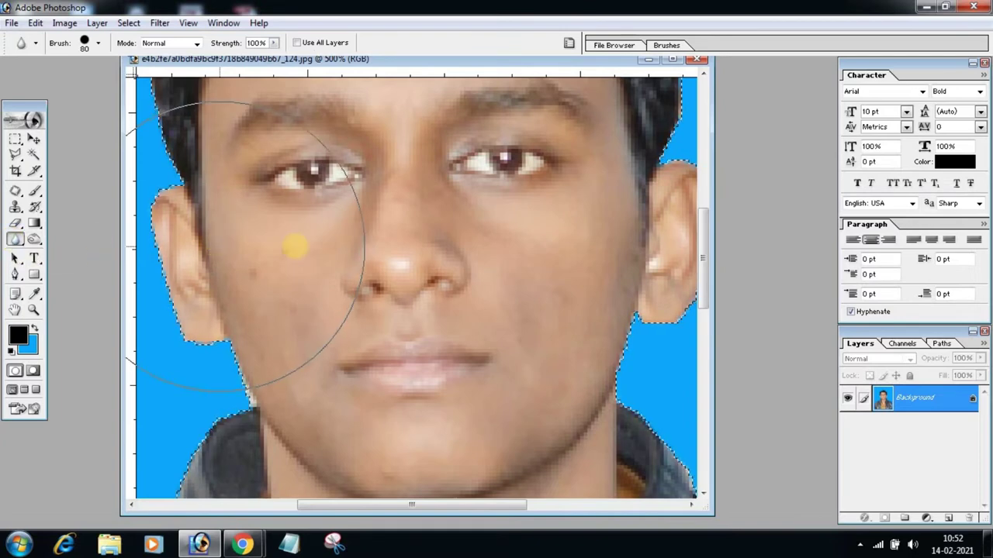
pyautogui.press('[')
pyautogui.press('[')
pyautogui.press('[')
pyautogui.press('[')
pyautogui.press('[')
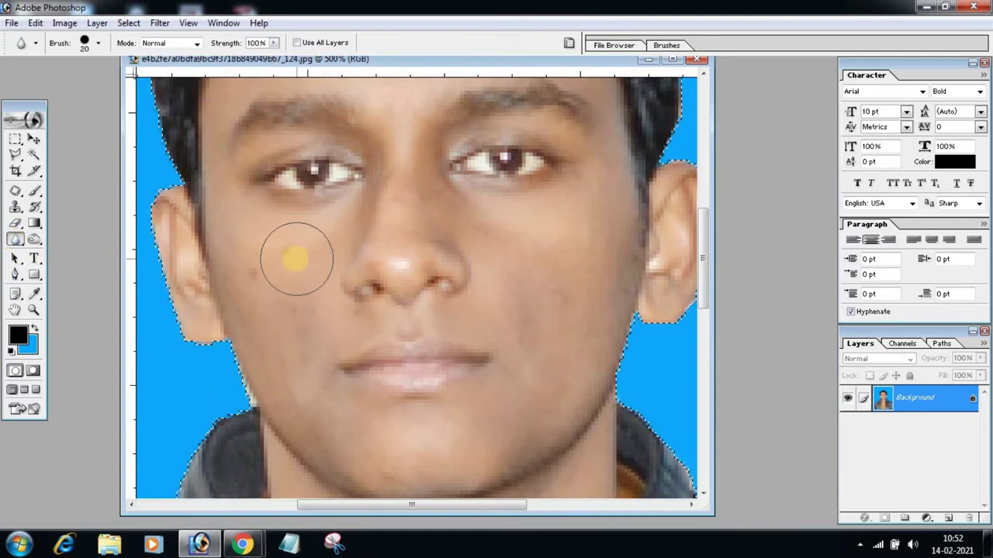
pyautogui.moveTo(277, 258); pyautogui.dragTo(288, 330)
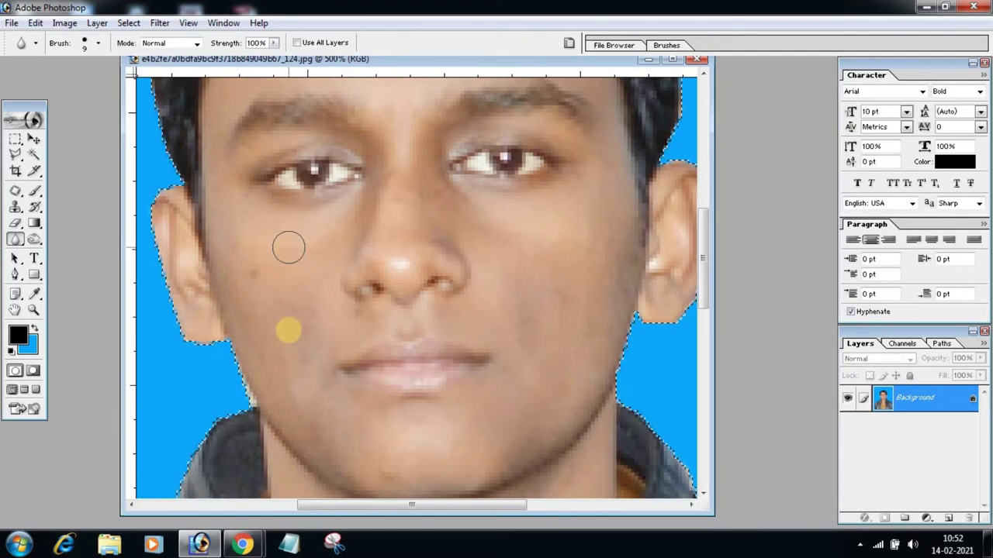
pyautogui.click(275, 245)
pyautogui.moveTo(269, 273); pyautogui.dragTo(297, 257)
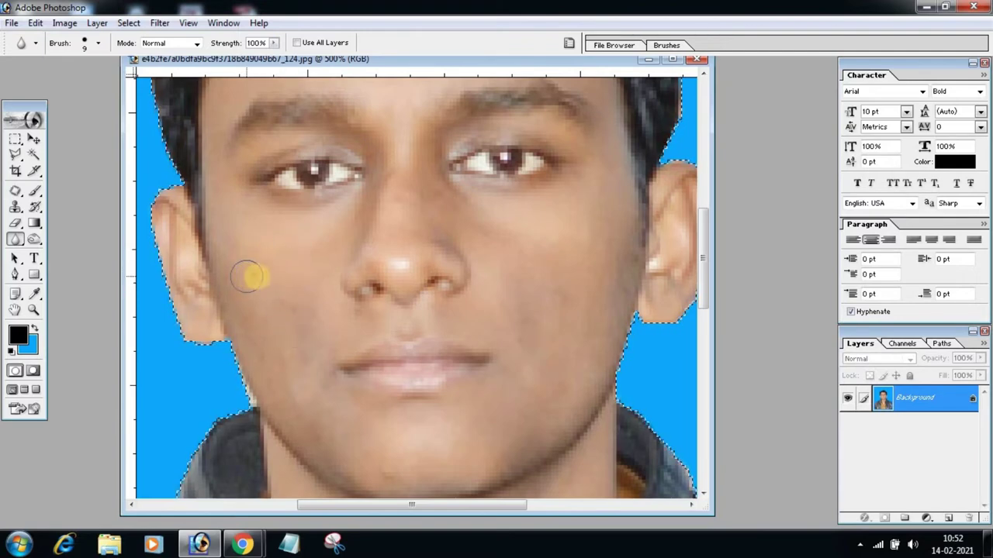
pyautogui.moveTo(253, 269); pyautogui.dragTo(272, 266)
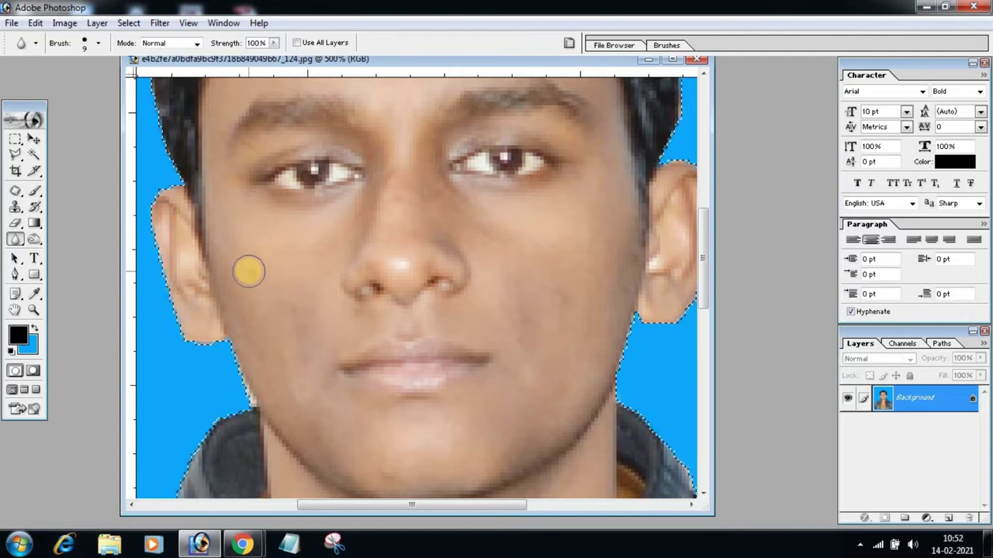
pyautogui.moveTo(355, 336)
pyautogui.mouseDown()
pyautogui.moveTo(333, 349)
pyautogui.moveTo(256, 309)
pyautogui.mouseUp()
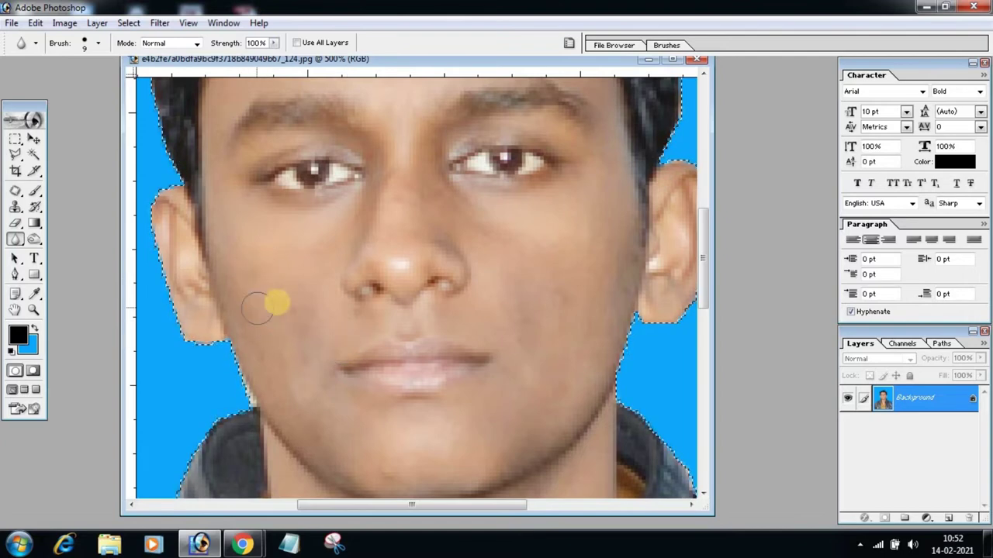
pyautogui.moveTo(592, 246)
pyautogui.mouseDown()
pyautogui.moveTo(532, 266)
pyautogui.moveTo(561, 321)
pyautogui.moveTo(618, 270)
pyautogui.moveTo(594, 315)
pyautogui.moveTo(525, 331)
pyautogui.mouseUp()
pyautogui.moveTo(525, 371); pyautogui.dragTo(278, 341)
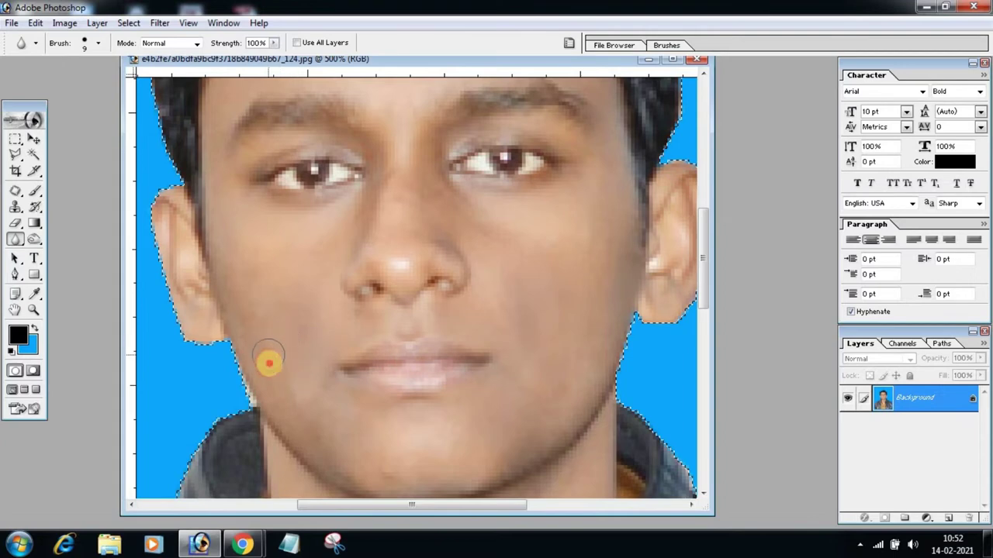
# Blur the skin across the forehead with two passes
pyautogui.scroll(2, 361, 317)
pyautogui.scroll(2, 372, 321)
pyautogui.scroll(3, 465, 233)
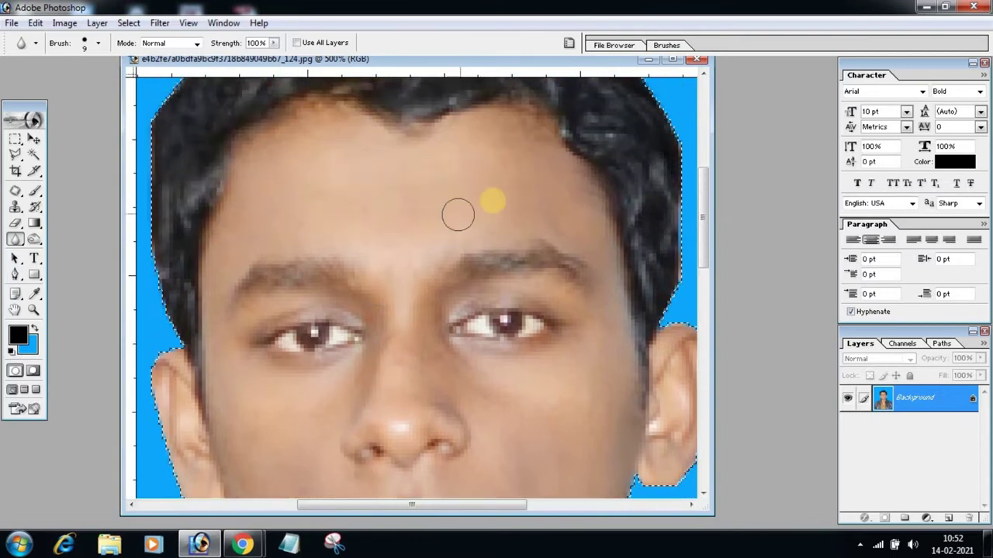
pyautogui.moveTo(525, 204)
pyautogui.mouseDown()
pyautogui.moveTo(538, 186)
pyautogui.moveTo(563, 186)
pyautogui.moveTo(356, 169)
pyautogui.mouseUp()
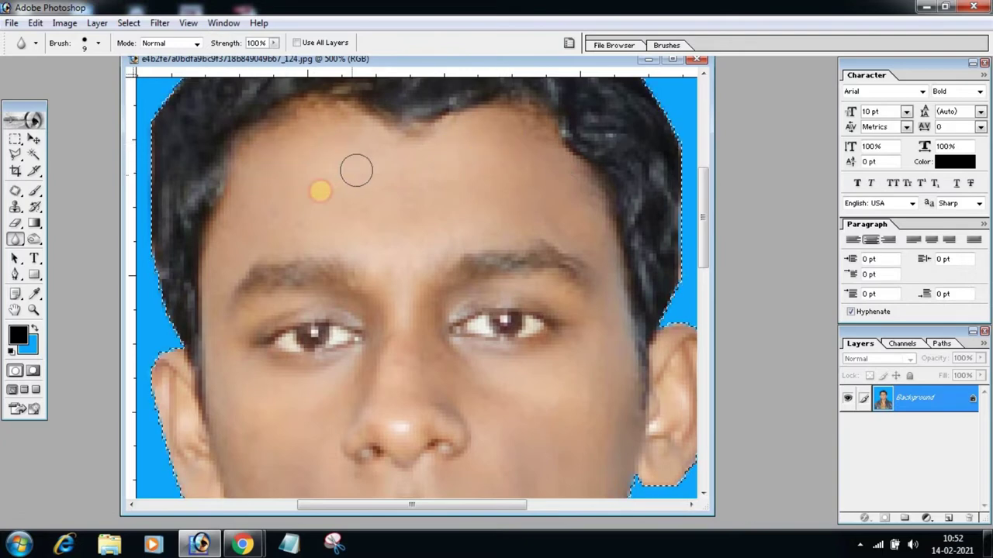
pyautogui.scroll(-3, 397, 223)
pyautogui.scroll(-4, 400, 228)
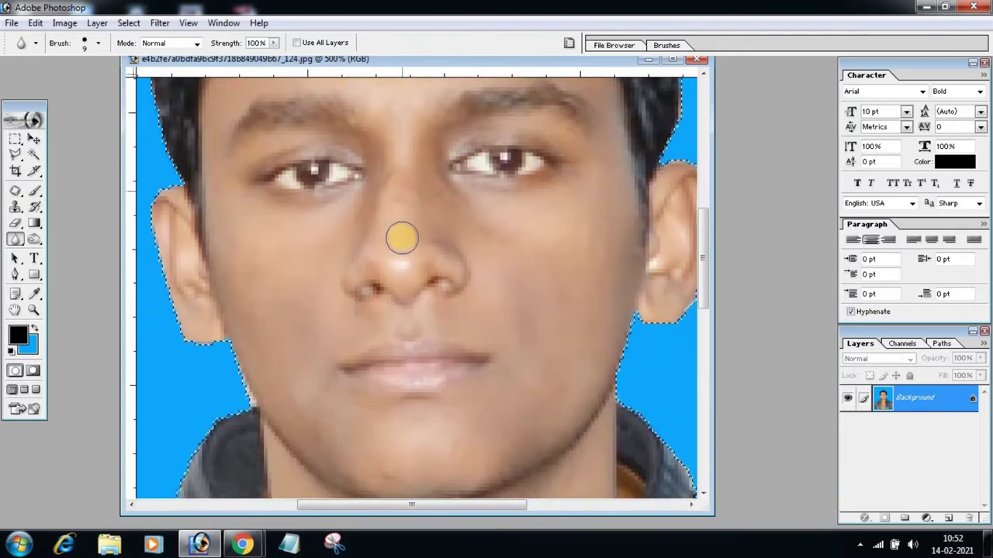
pyautogui.scroll(4, 401, 233)
pyautogui.scroll(4, 402, 233)
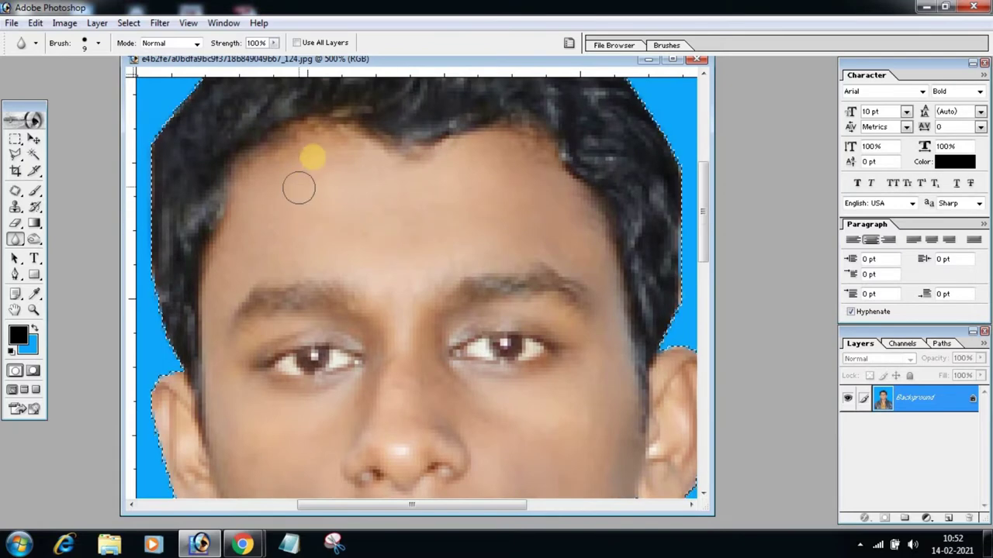
pyautogui.moveTo(299, 187)
pyautogui.mouseDown()
pyautogui.moveTo(250, 188)
pyautogui.moveTo(560, 211)
pyautogui.mouseUp()
# Smooth the skin across the cheeks, nose and nose bridge
pyautogui.scroll(-2, 558, 212)
pyautogui.scroll(-1, 552, 217)
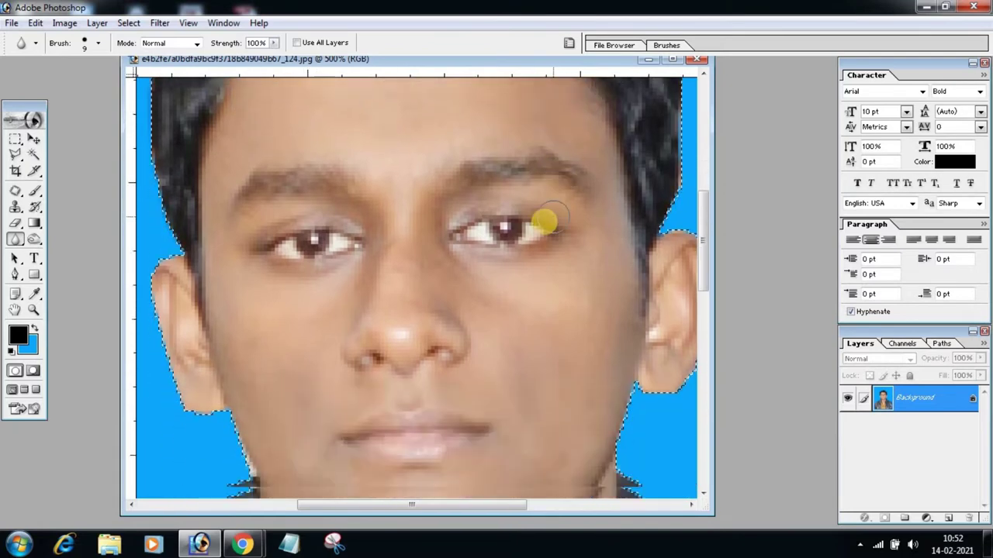
pyautogui.scroll(-1, 546, 221)
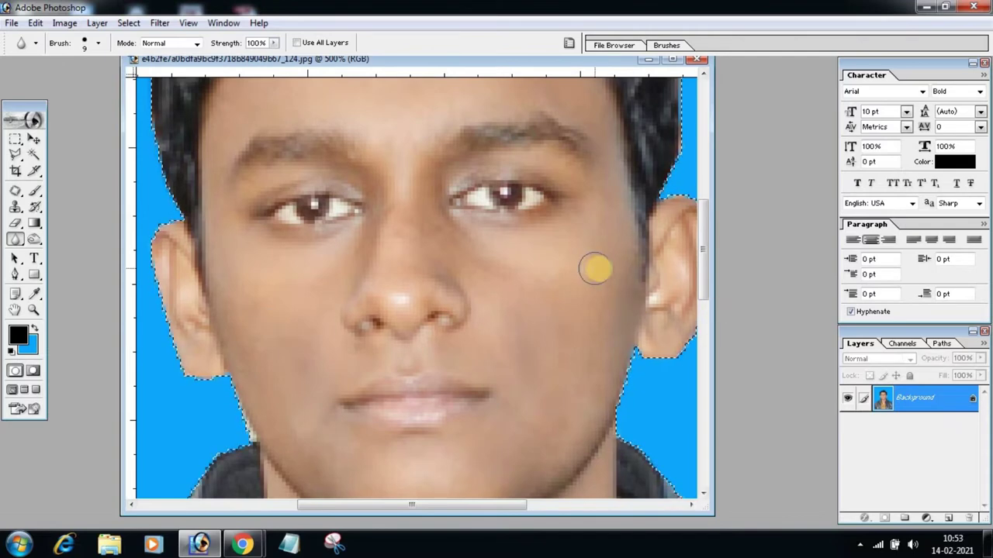
pyautogui.moveTo(601, 268); pyautogui.dragTo(410, 343)
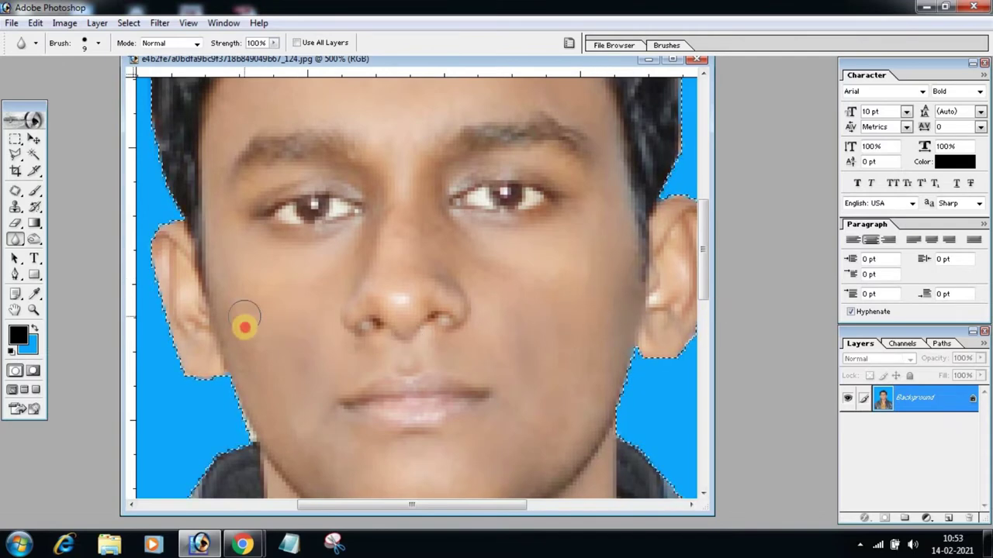
pyautogui.moveTo(244, 325)
pyautogui.mouseDown()
pyautogui.moveTo(449, 295)
pyautogui.moveTo(365, 261)
pyautogui.moveTo(344, 271)
pyautogui.moveTo(458, 259)
pyautogui.moveTo(462, 269)
pyautogui.moveTo(469, 260)
pyautogui.moveTo(443, 271)
pyautogui.mouseUp()
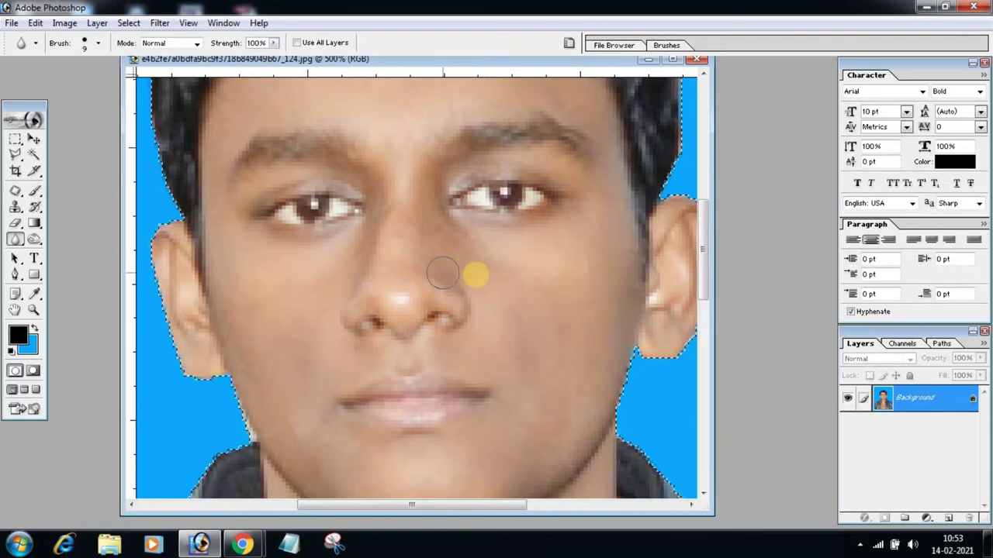
# Blur the chin and down the neck at 100% strength
pyautogui.scroll(-2, 477, 276)
pyautogui.scroll(-1, 477, 275)
pyautogui.scroll(-1, 480, 263)
pyautogui.scroll(-3, 482, 256)
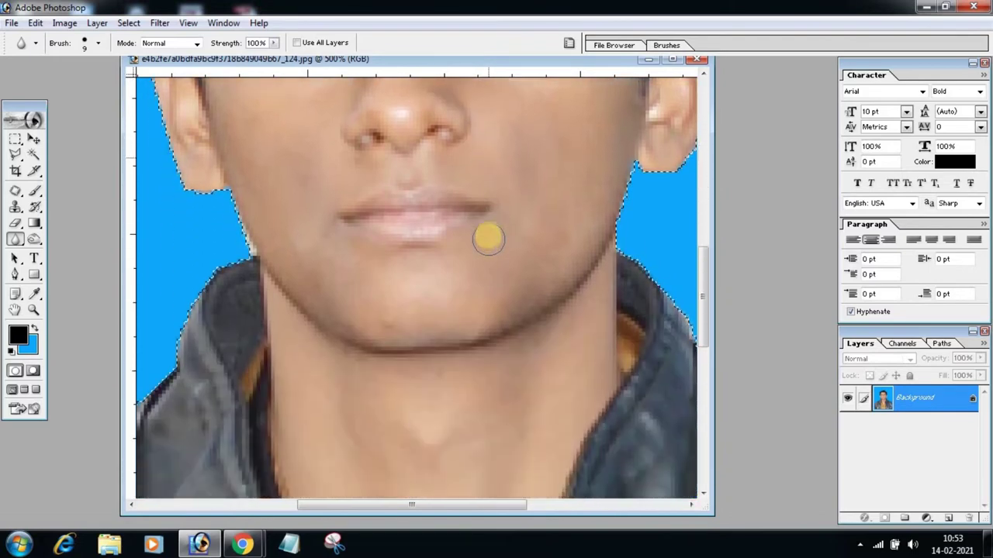
pyautogui.scroll(-4, 487, 235)
pyautogui.scroll(-2, 488, 232)
pyautogui.moveTo(443, 217); pyautogui.dragTo(389, 196)
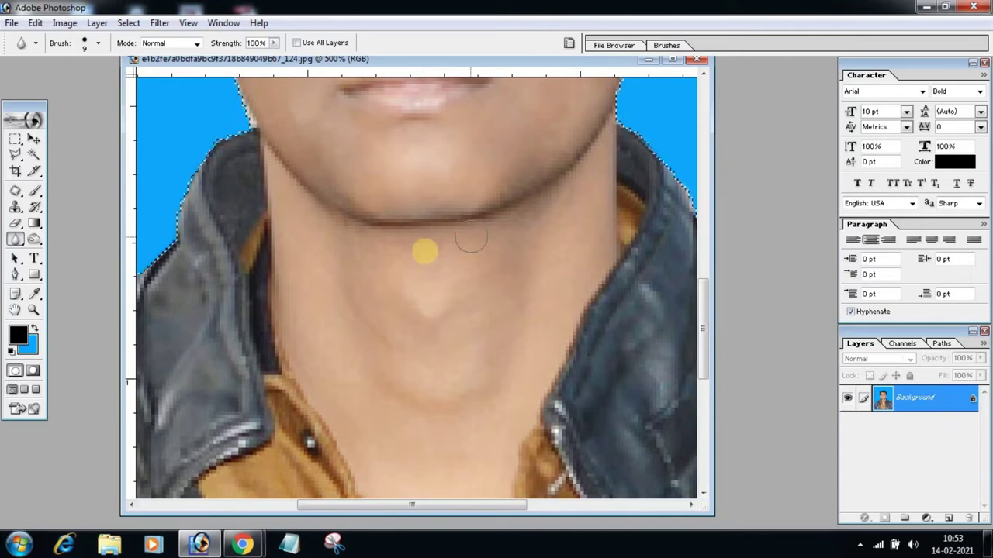
pyautogui.scroll(-3, 465, 241)
pyautogui.moveTo(507, 196)
pyautogui.mouseDown()
pyautogui.moveTo(450, 186)
pyautogui.moveTo(353, 194)
pyautogui.moveTo(450, 224)
pyautogui.moveTo(521, 188)
pyautogui.moveTo(517, 246)
pyautogui.moveTo(466, 221)
pyautogui.moveTo(547, 193)
pyautogui.moveTo(515, 330)
pyautogui.moveTo(459, 354)
pyautogui.moveTo(463, 195)
pyautogui.moveTo(481, 331)
pyautogui.moveTo(540, 190)
pyautogui.moveTo(303, 197)
pyautogui.moveTo(537, 165)
pyautogui.moveTo(499, 204)
pyautogui.moveTo(334, 178)
pyautogui.moveTo(572, 170)
pyautogui.moveTo(339, 184)
pyautogui.moveTo(309, 161)
pyautogui.moveTo(363, 179)
pyautogui.moveTo(333, 217)
pyautogui.moveTo(434, 354)
pyautogui.moveTo(543, 351)
pyautogui.mouseUp()
pyautogui.scroll(-2, 491, 317)
pyautogui.scroll(-2, 492, 319)
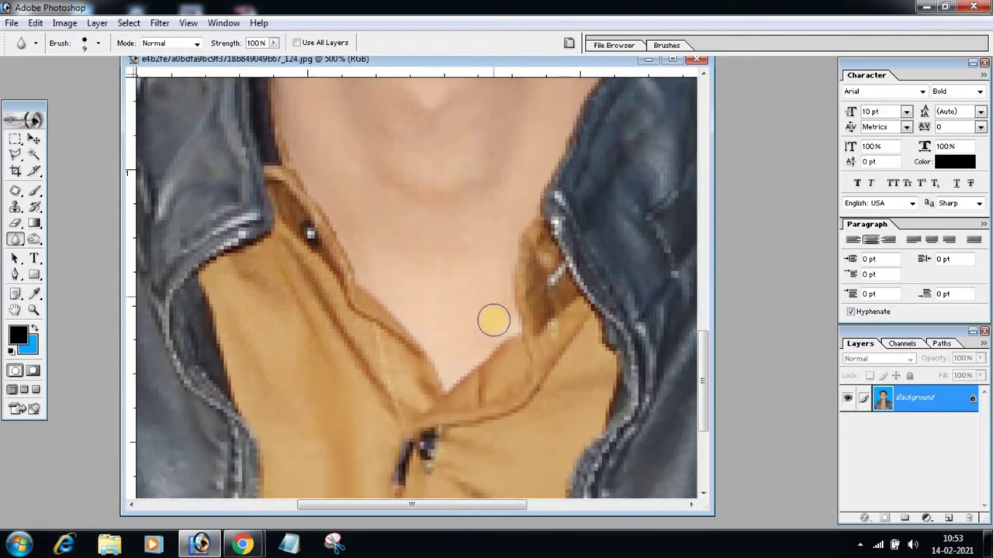
pyautogui.scroll(3, 492, 320)
pyautogui.scroll(5, 493, 320)
pyautogui.scroll(3, 493, 320)
pyautogui.scroll(2, 491, 318)
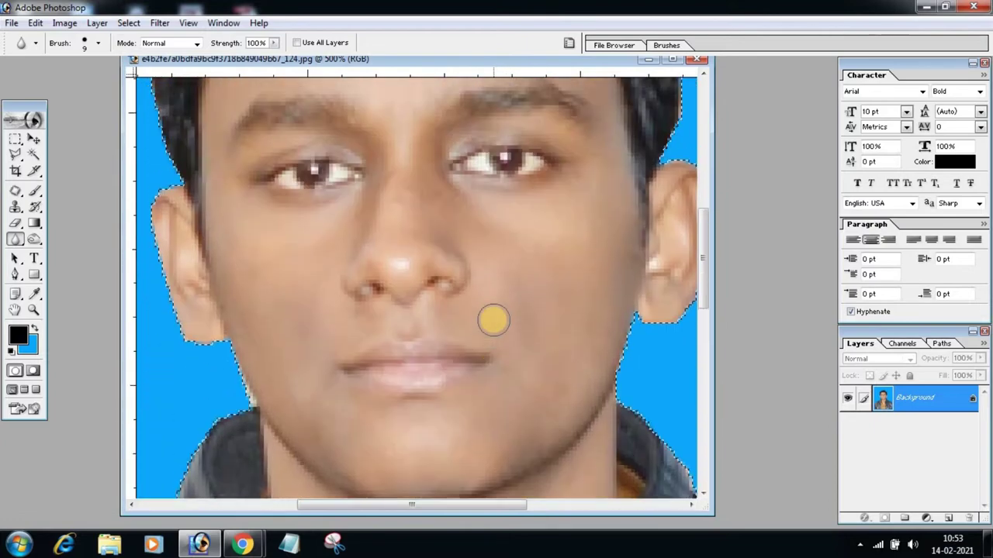
# Zoom out to 100%, deselect with Ctrl+D, and move and shrink the document window
pyautogui.hotkey('ctrl', '-')
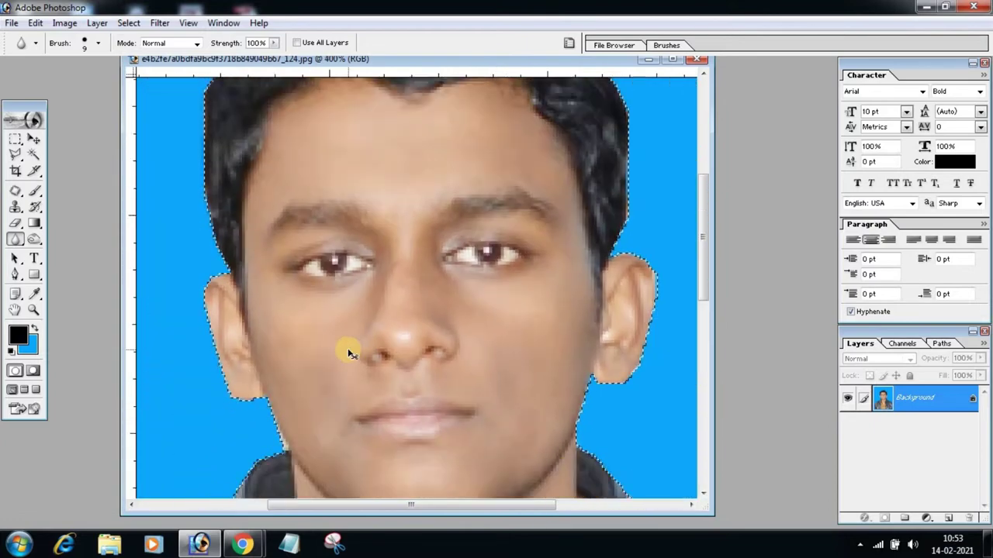
pyautogui.hotkey('ctrl', '-')
pyautogui.hotkey('ctrl', '-')
pyautogui.hotkey('ctrl', '-')
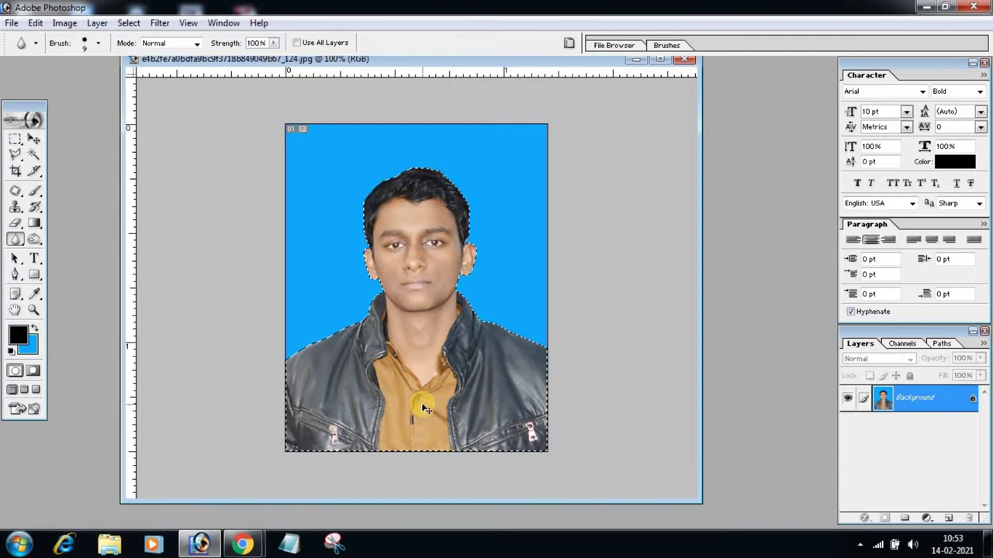
pyautogui.hotkey('ctrl', 'd')
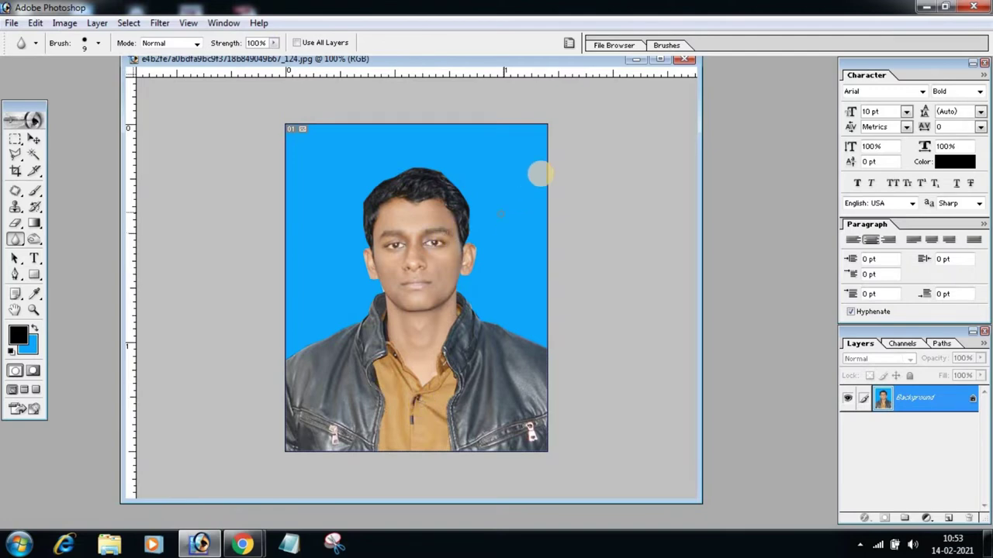
pyautogui.moveTo(498, 60); pyautogui.dragTo(472, 70)
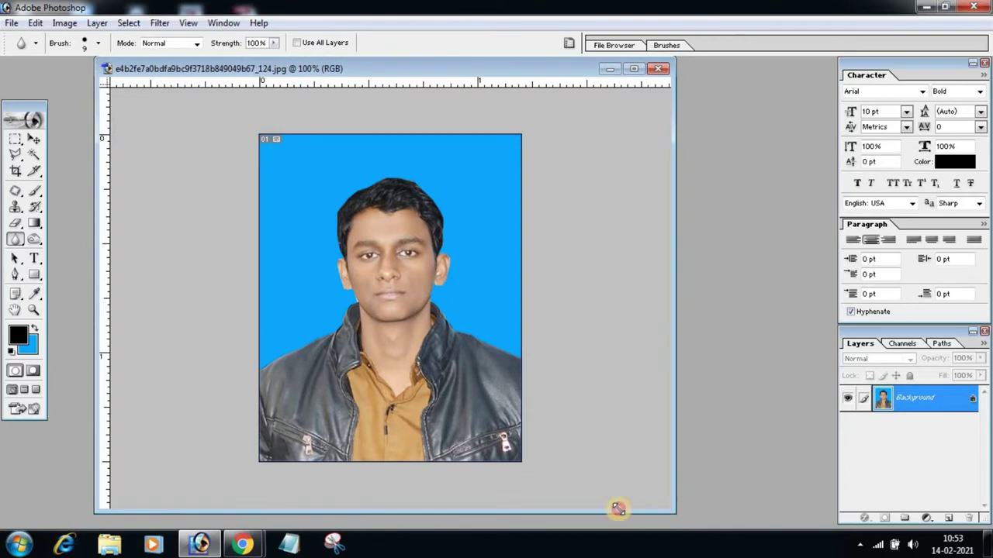
pyautogui.moveTo(619, 509); pyautogui.dragTo(451, 502)
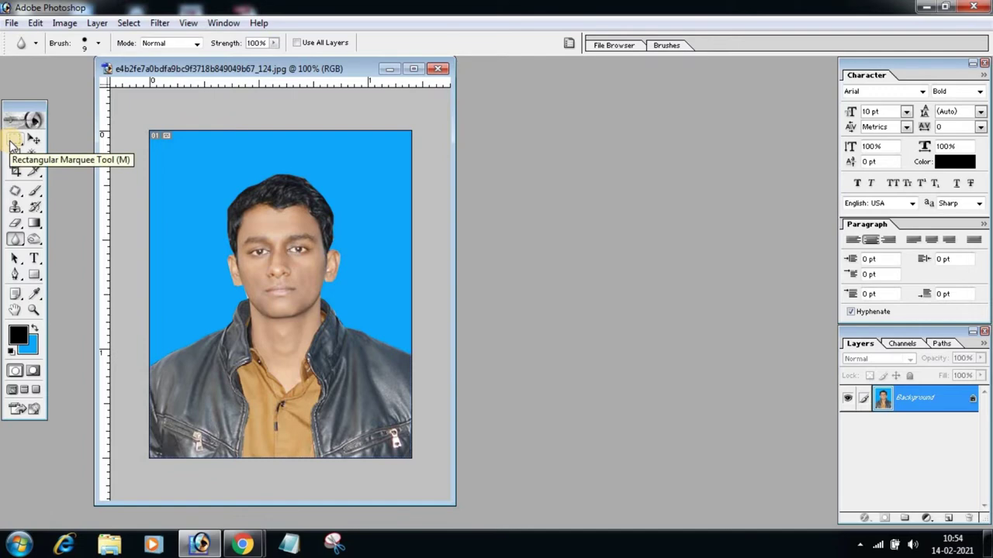
# Stroke the portrait selection with a 5 px black border, location Center
pyautogui.click(12, 144)
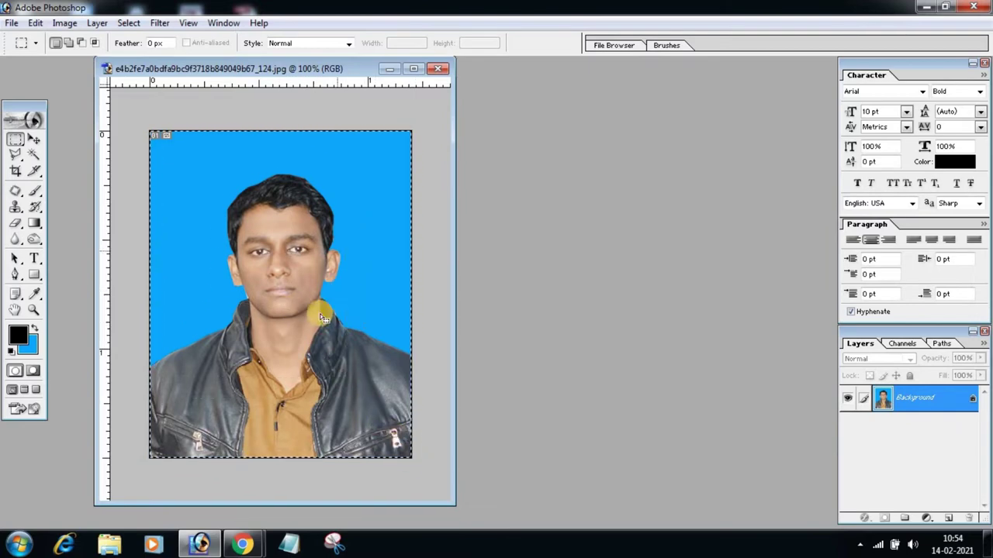
pyautogui.rightClick(272, 284)
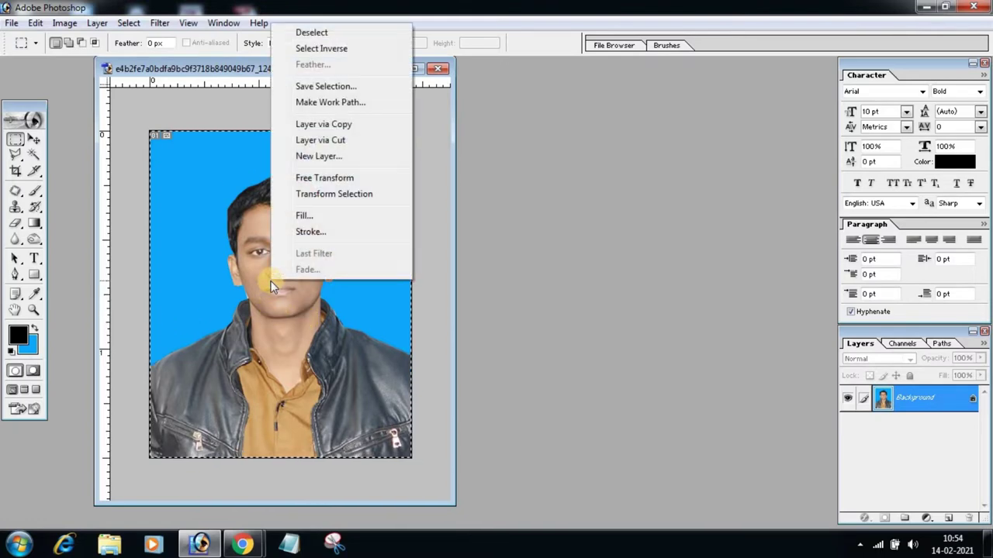
pyautogui.click(247, 330)
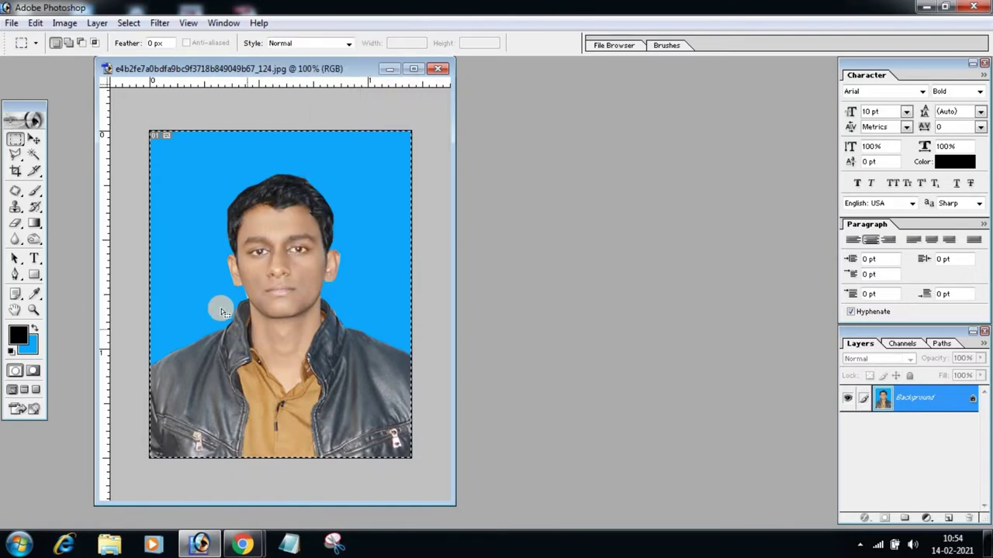
pyautogui.rightClick(269, 332)
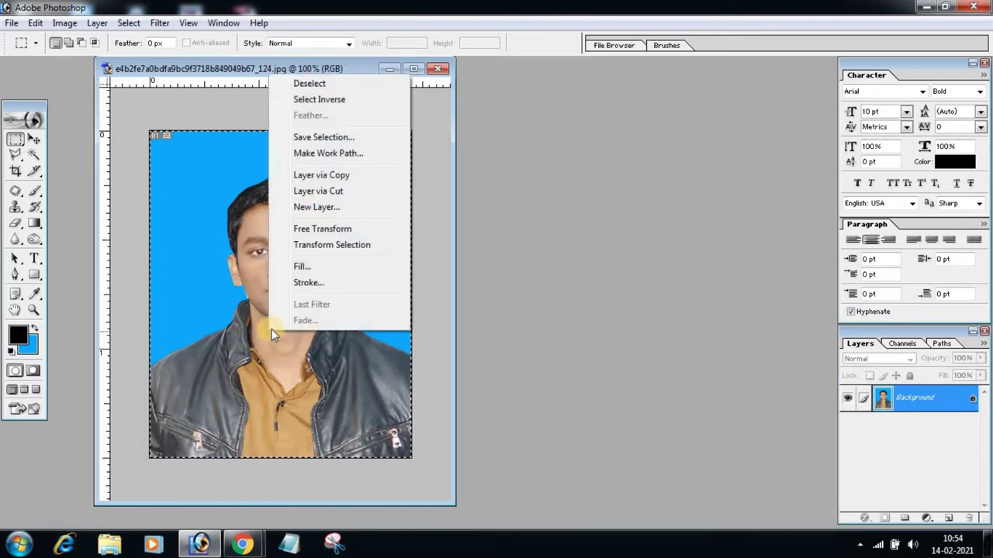
pyautogui.click(322, 287)
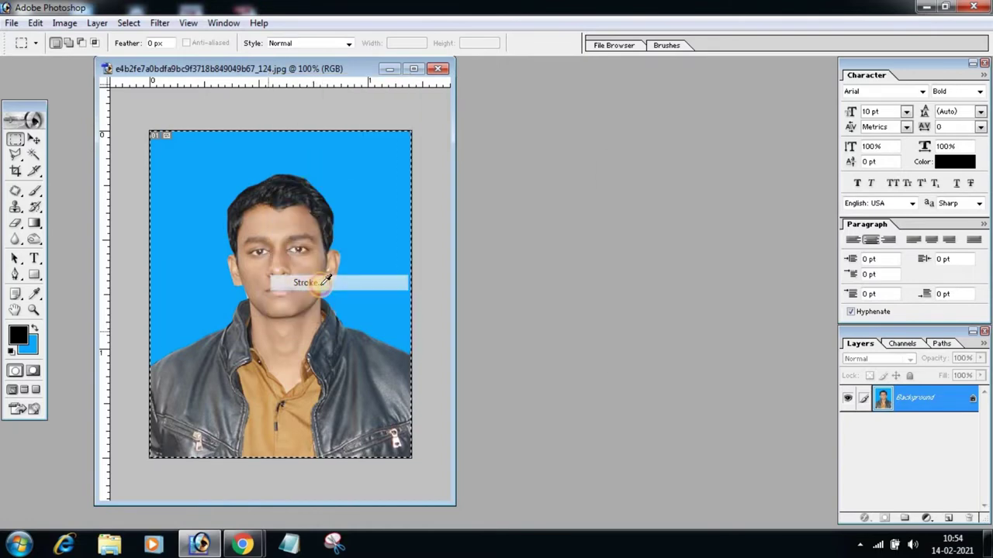
pyautogui.moveTo(682, 161)
pyautogui.mouseDown()
pyautogui.moveTo(573, 166)
pyautogui.moveTo(573, 157)
pyautogui.mouseUp()
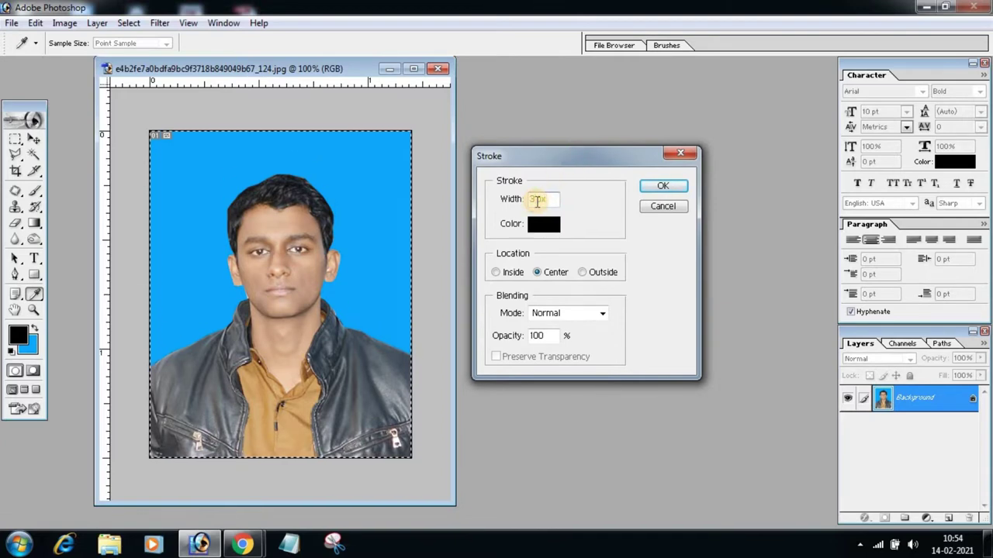
pyautogui.click(537, 201)
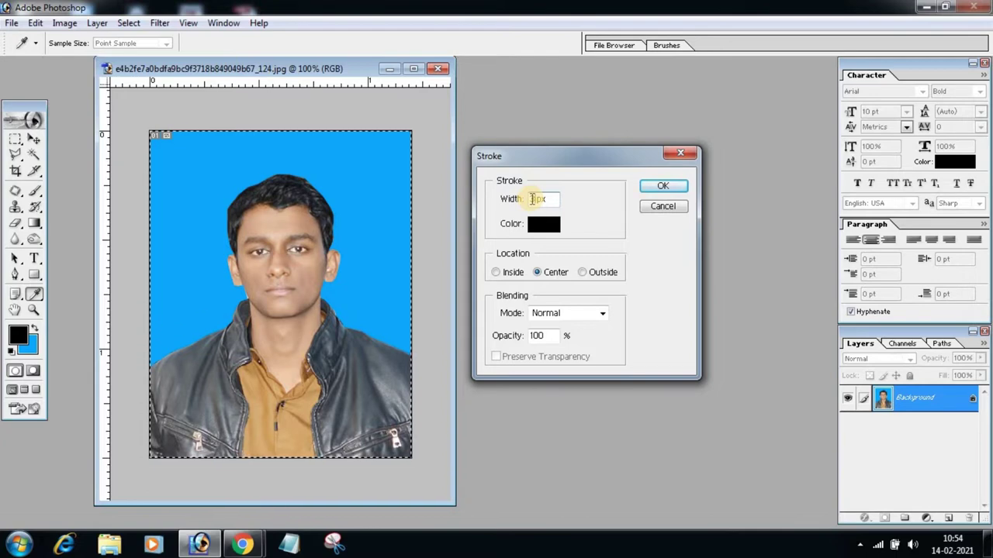
pyautogui.doubleClick(535, 200)
pyautogui.write('5')
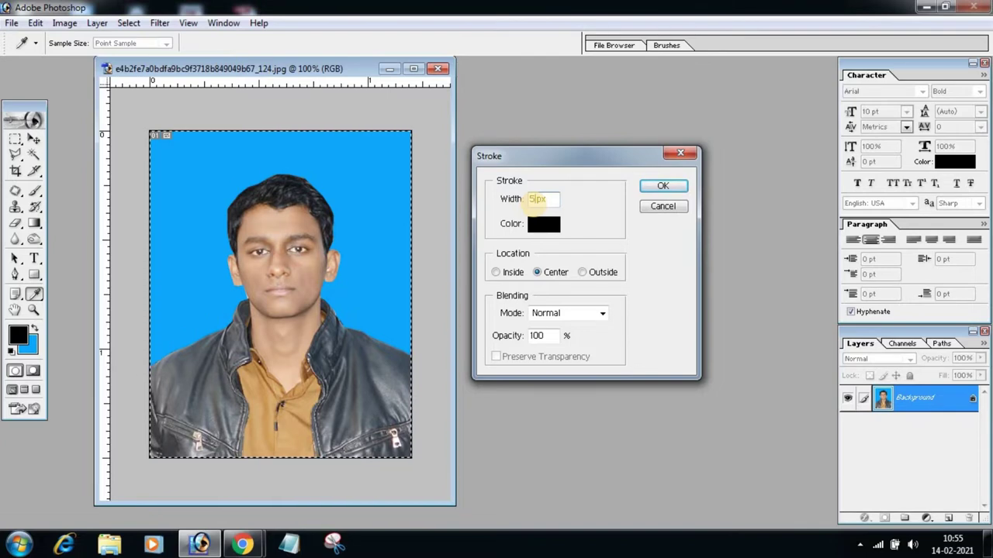
pyautogui.click(543, 225)
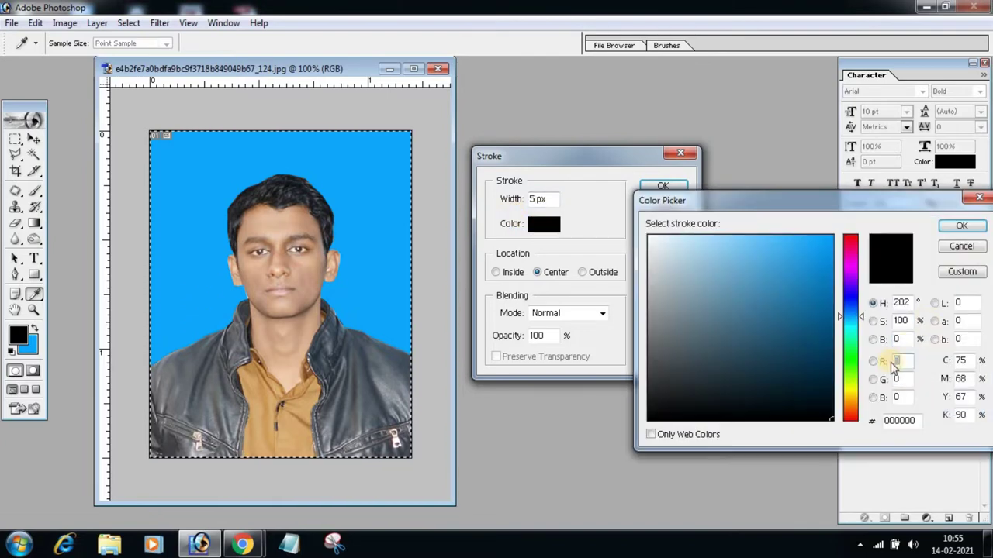
pyautogui.click(962, 225)
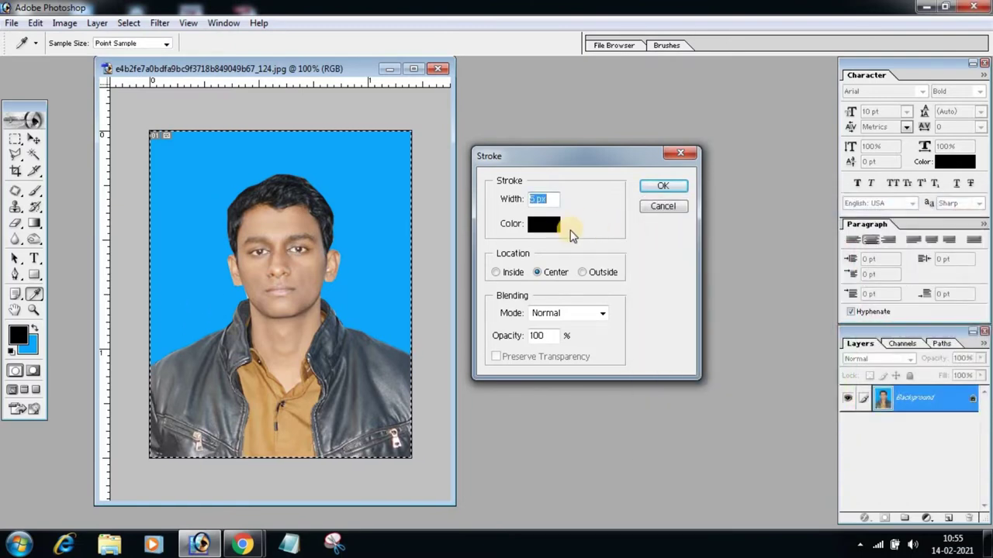
pyautogui.click(665, 185)
pyautogui.press('m')
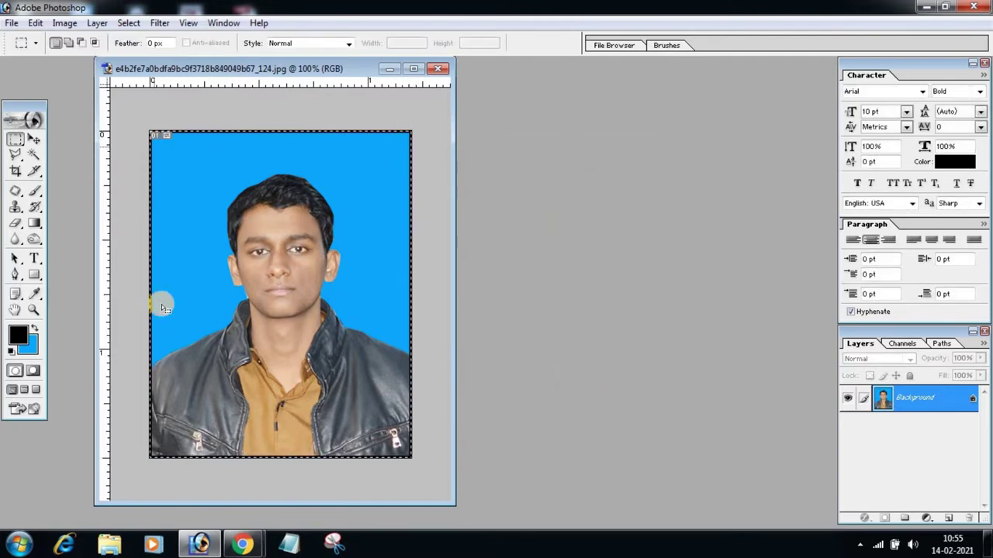
# Deselect and duplicate the bordered portrait from the title-bar menu
pyautogui.click(307, 441)
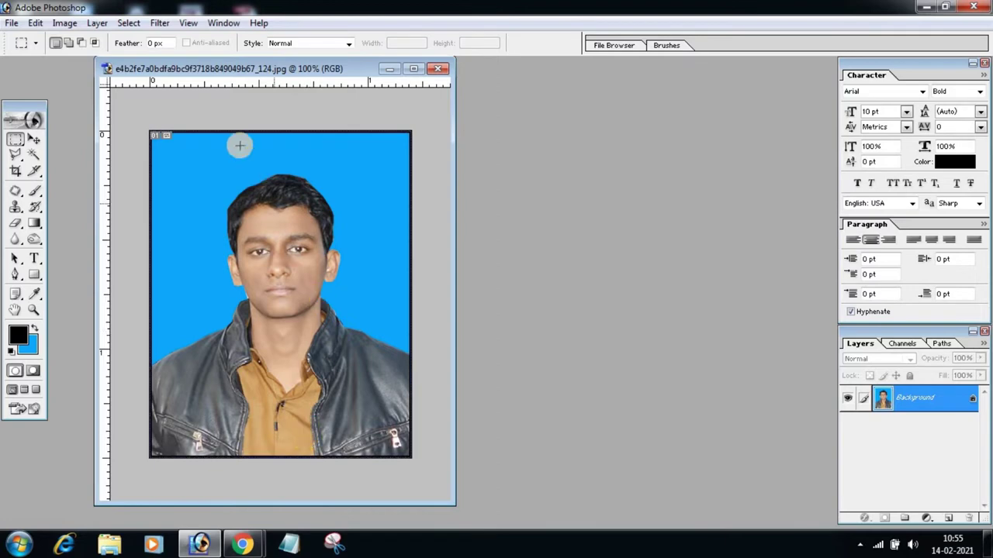
pyautogui.moveTo(279, 72)
pyautogui.mouseDown()
pyautogui.moveTo(482, 102)
pyautogui.moveTo(335, 89)
pyautogui.mouseUp()
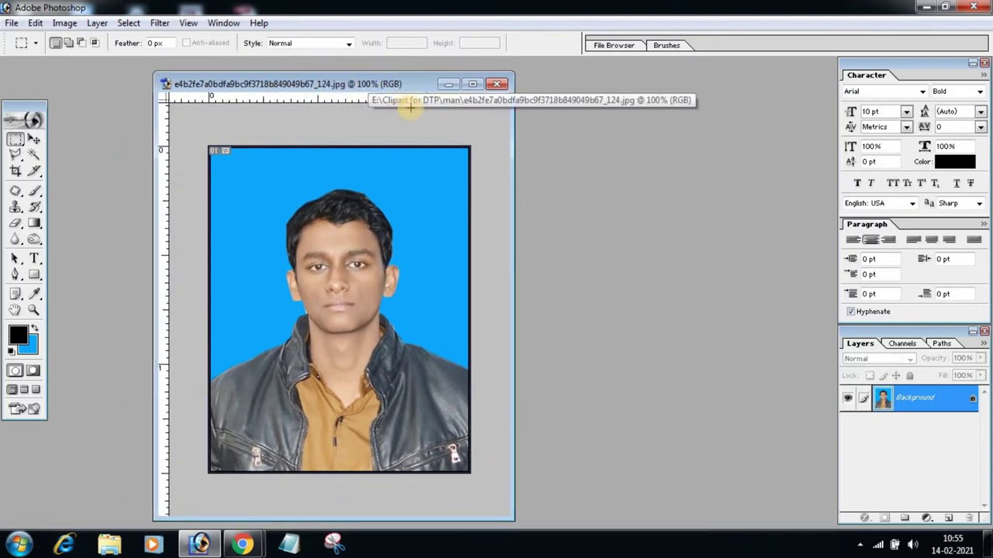
pyautogui.rightClick(407, 82)
pyautogui.click(33, 143)
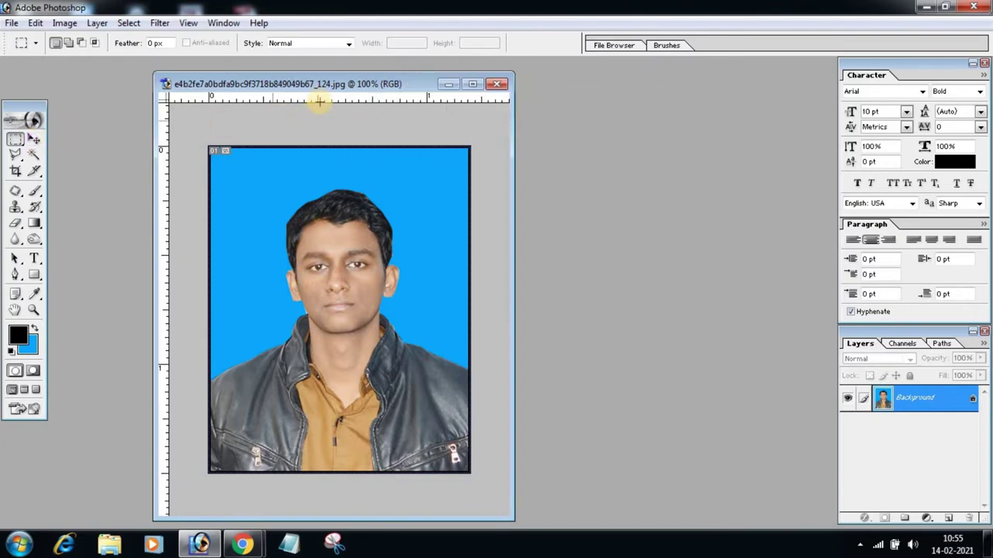
pyautogui.rightClick(335, 89)
pyautogui.click(380, 96)
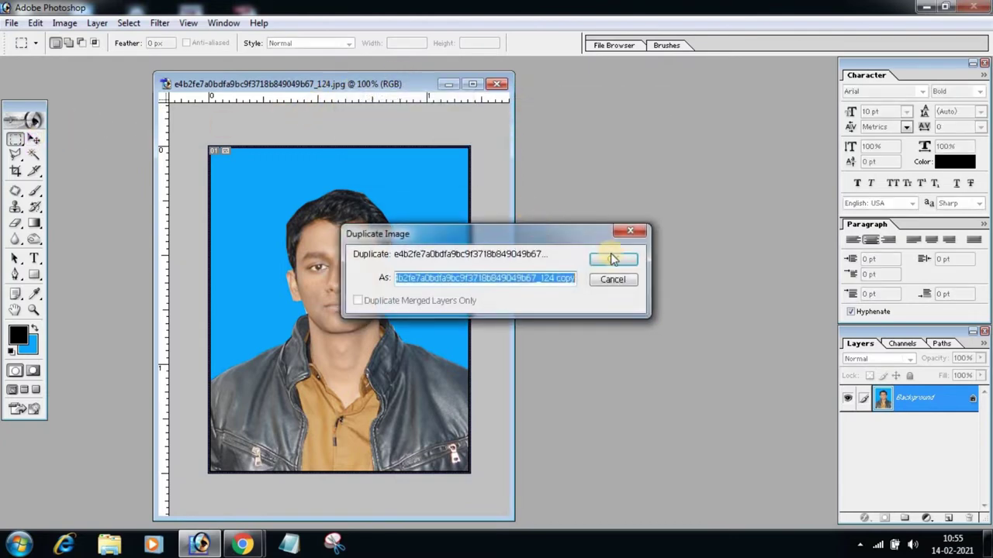
pyautogui.click(616, 256)
# Close the original portrait and the source photo, leaving the copy centred
pyautogui.click(497, 84)
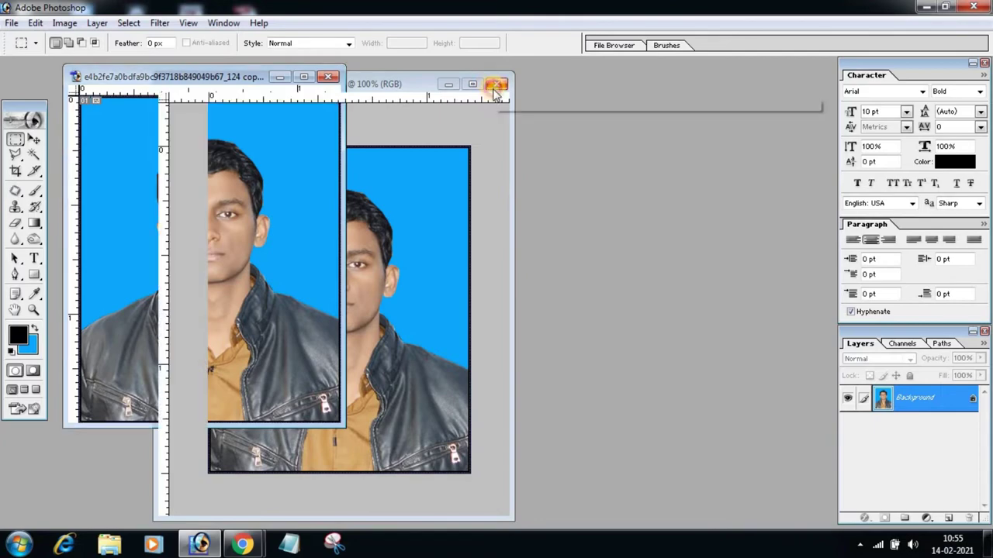
pyautogui.click(510, 215)
pyautogui.doubleClick(553, 211)
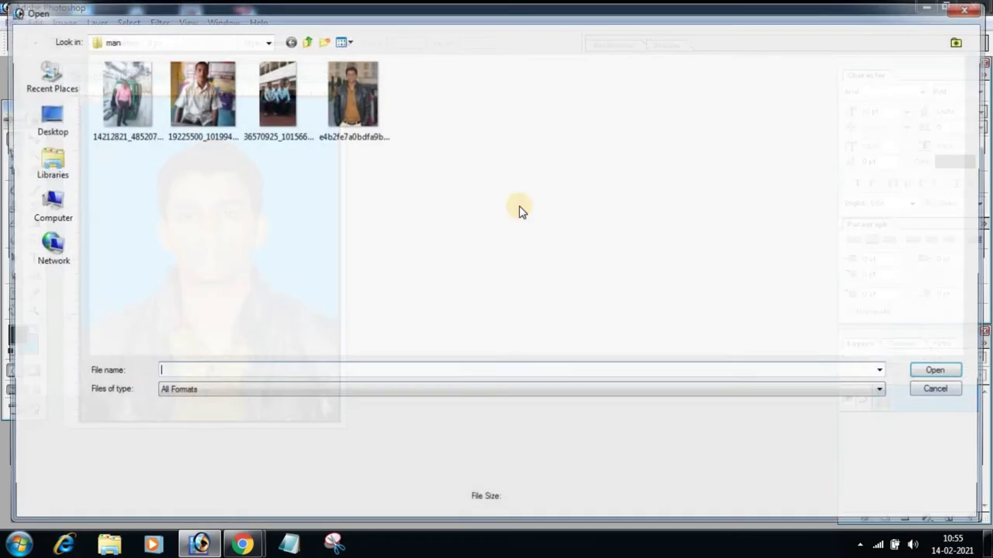
pyautogui.doubleClick(353, 97)
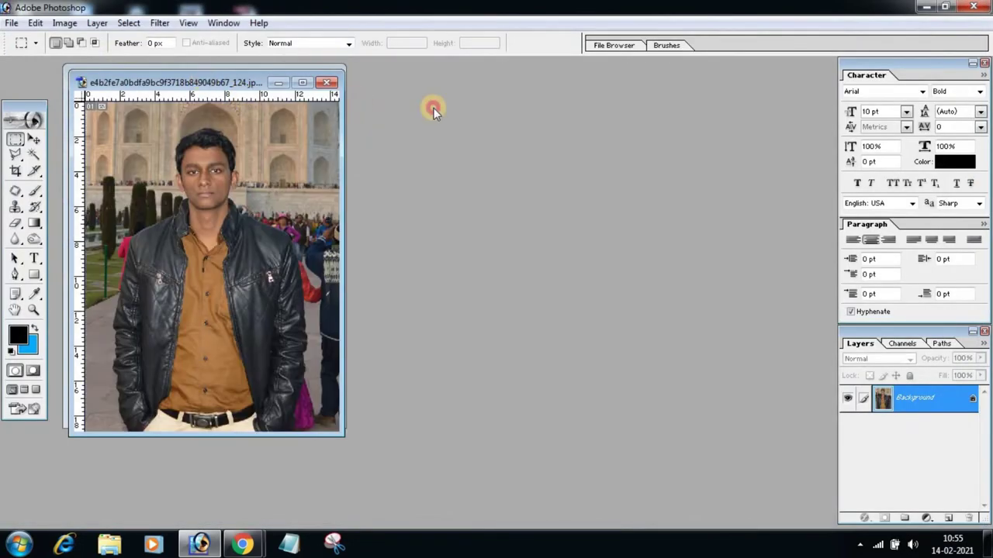
pyautogui.moveTo(226, 92); pyautogui.dragTo(511, 106)
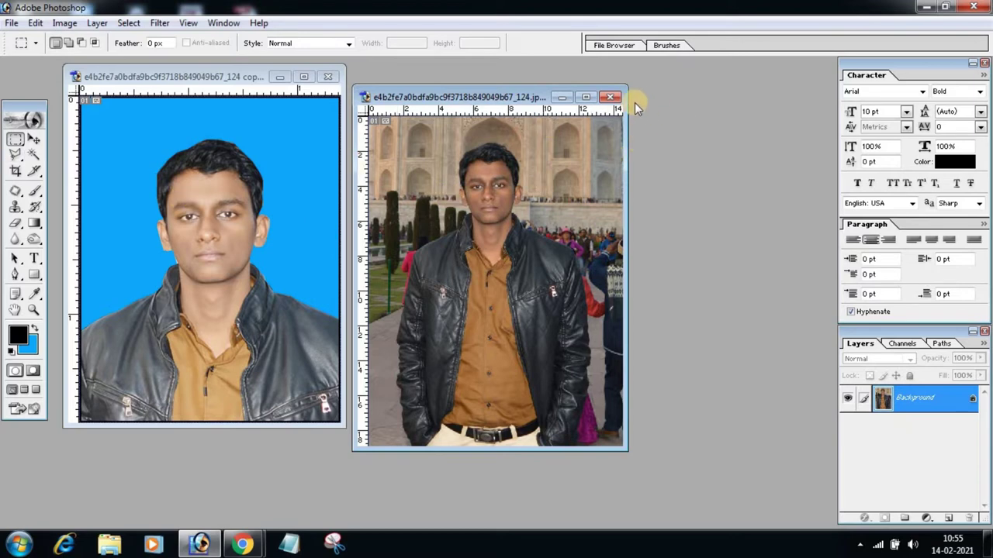
pyautogui.click(610, 96)
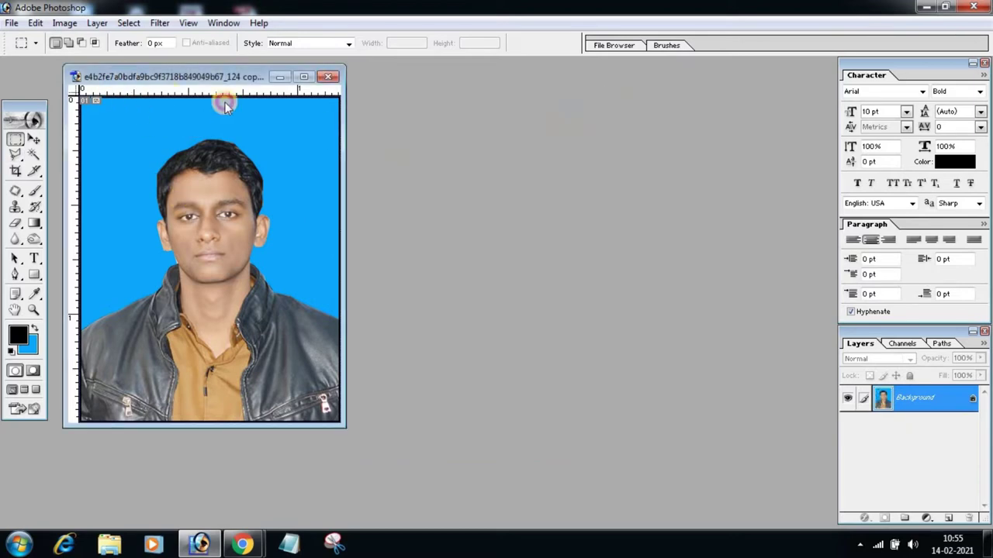
pyautogui.moveTo(122, 84); pyautogui.dragTo(530, 99)
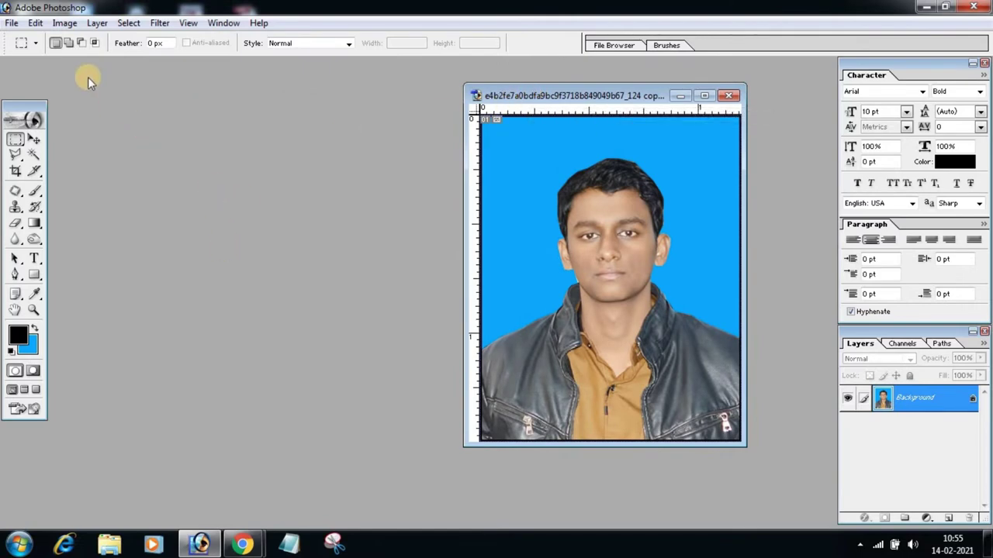
# Open the File menu, after opening and dismissing it twice
pyautogui.click(14, 24)
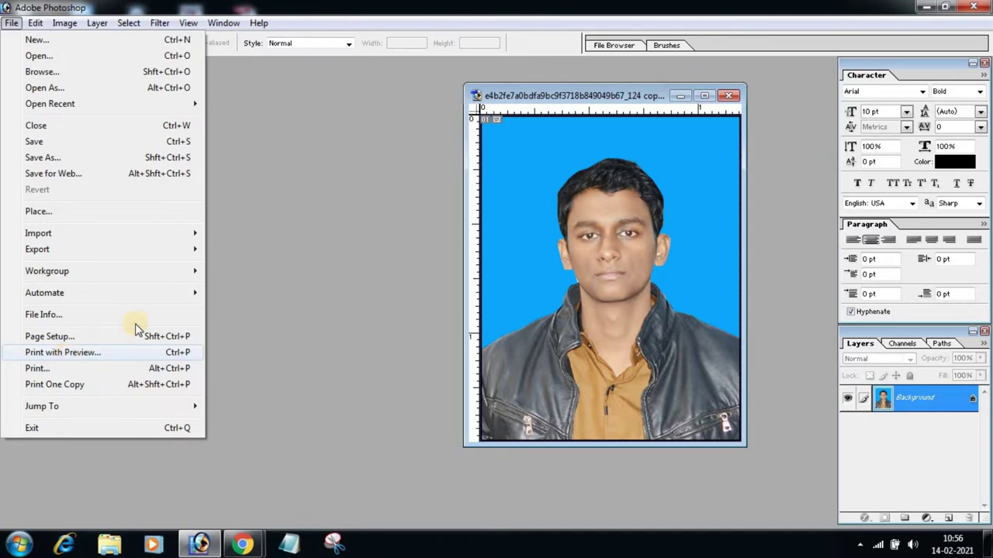
pyautogui.click(278, 279)
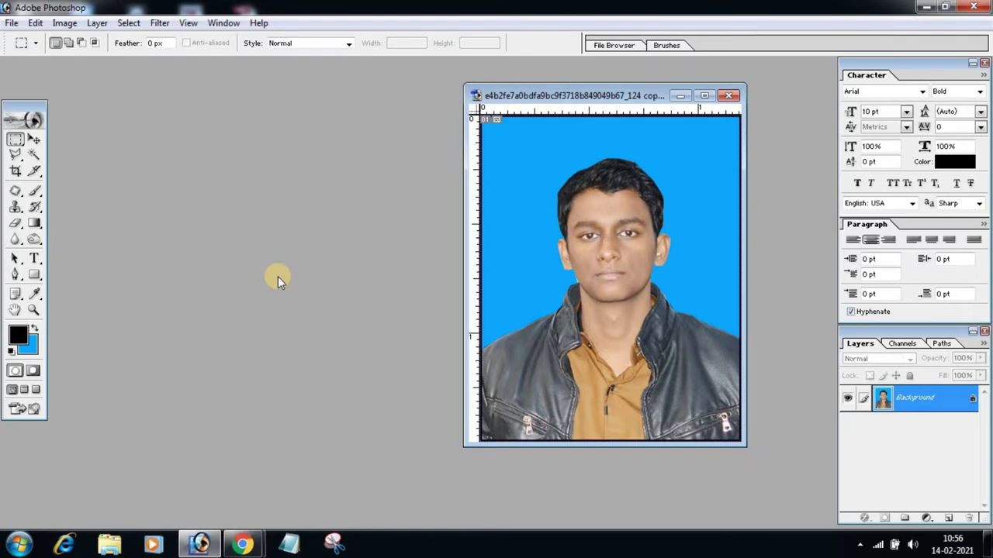
pyautogui.click(6, 23)
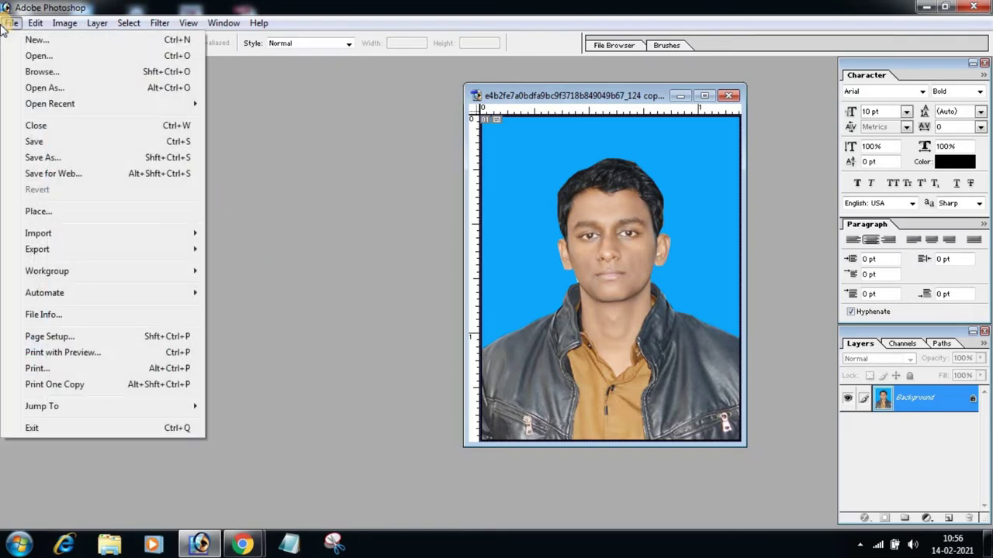
pyautogui.click(303, 281)
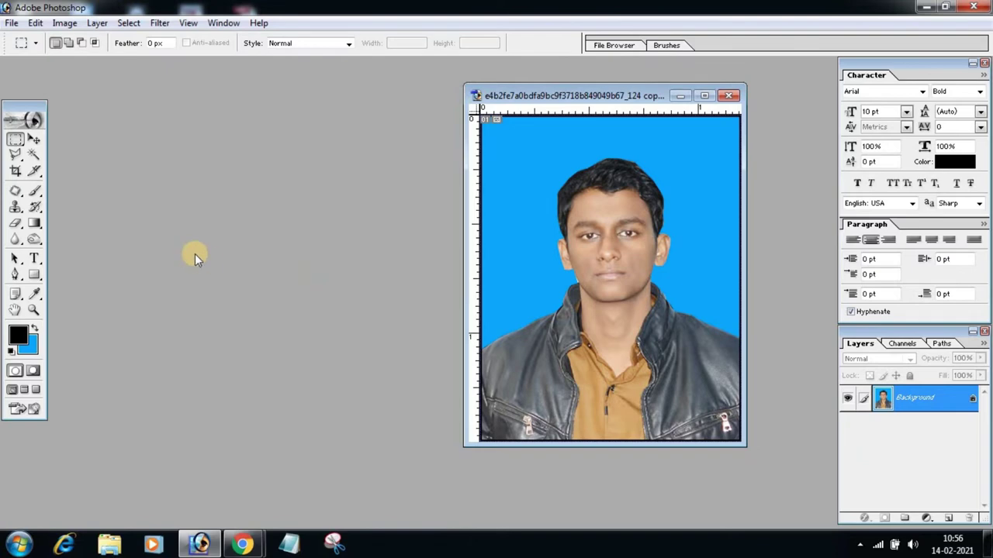
pyautogui.click(9, 23)
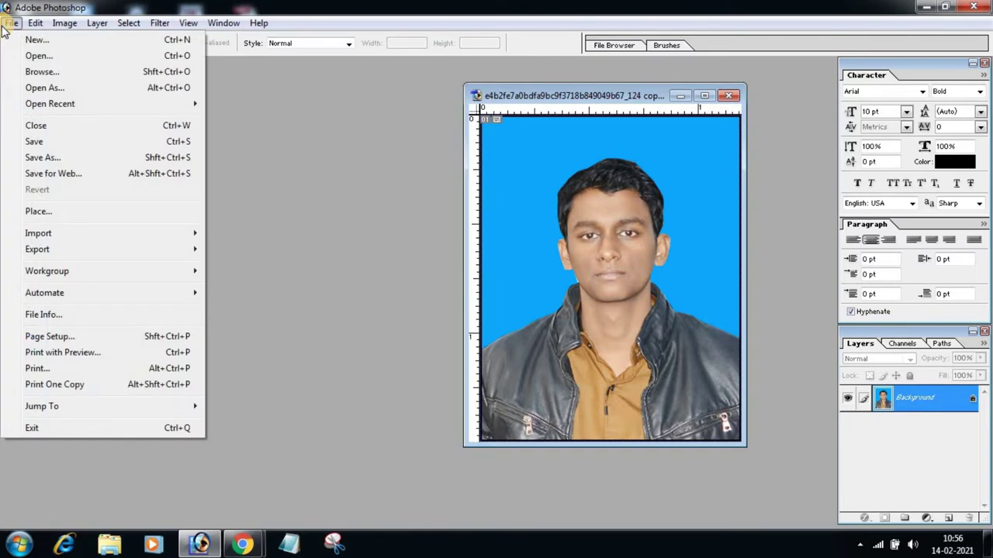
# Start a new document using the 4 x 6 preset: 4x6 inches, 300 pixels/inch, white
pyautogui.click(146, 43)
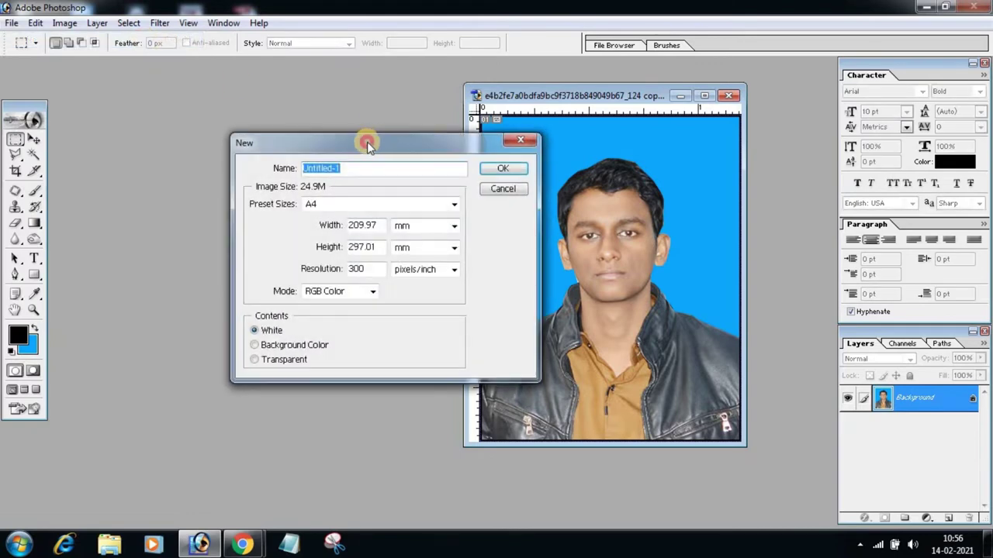
pyautogui.moveTo(368, 145)
pyautogui.mouseDown()
pyautogui.moveTo(242, 132)
pyautogui.moveTo(256, 123)
pyautogui.mouseUp()
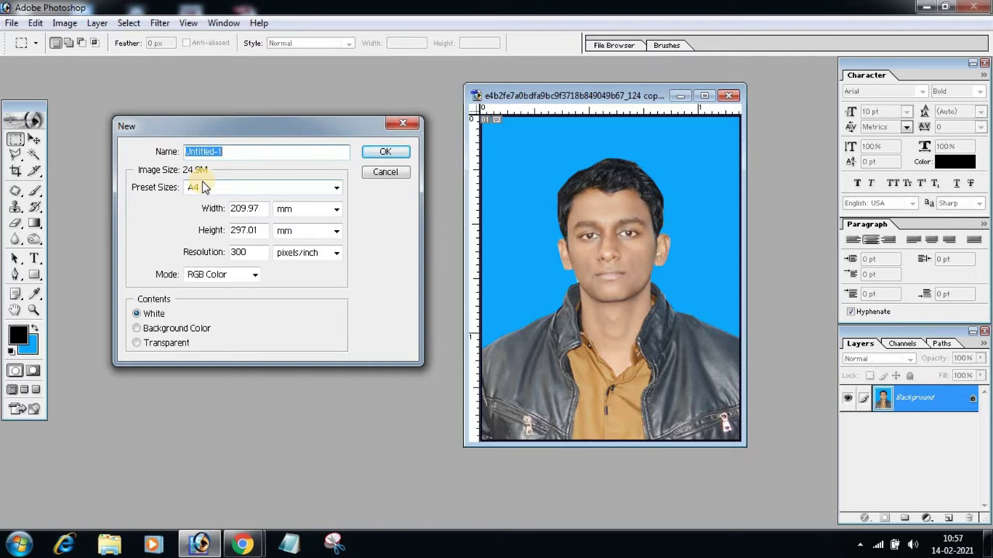
pyautogui.click(230, 187)
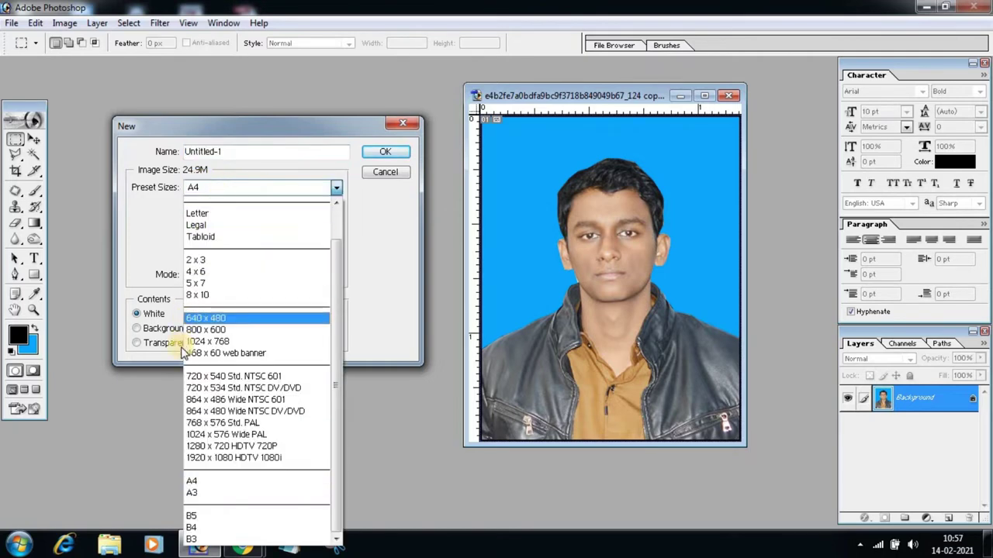
pyautogui.click(209, 273)
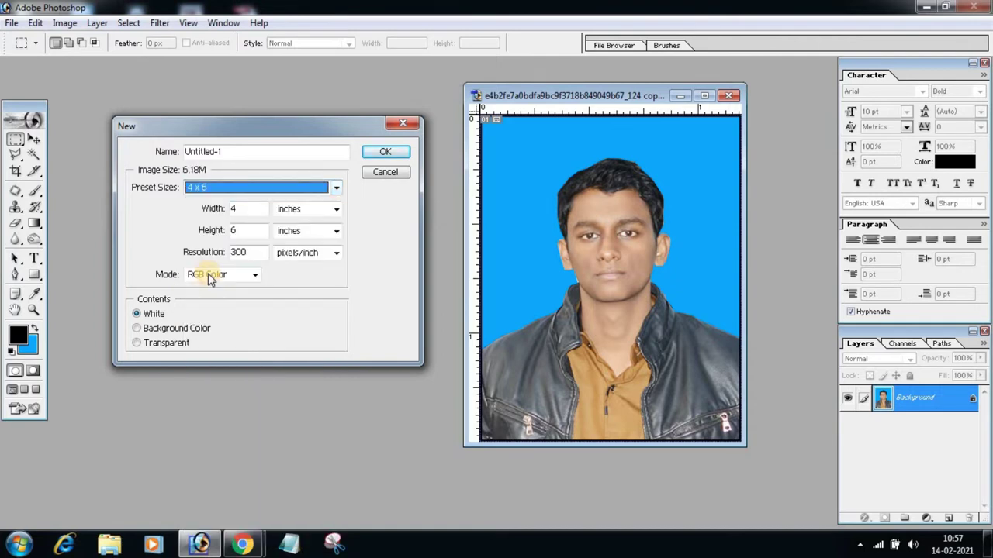
pyautogui.click(224, 189)
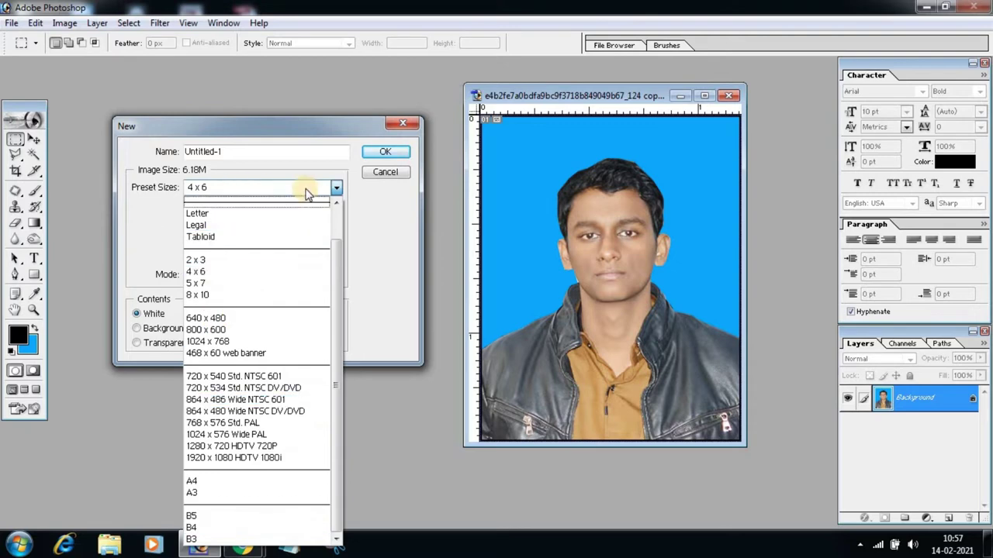
pyautogui.click(369, 218)
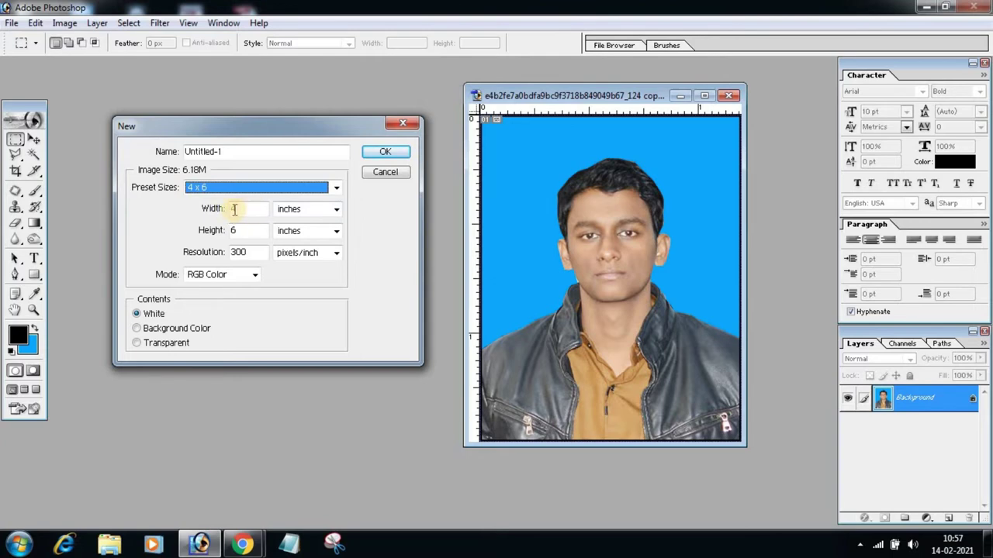
# Create a new blank white document, Untitled-1, from the A4 preset size
pyautogui.click(246, 209)
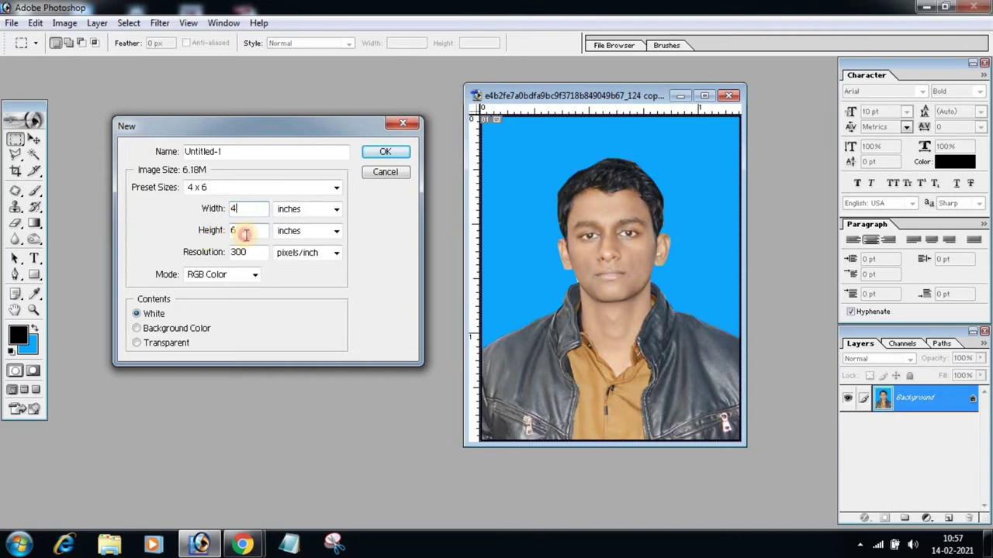
pyautogui.click(245, 234)
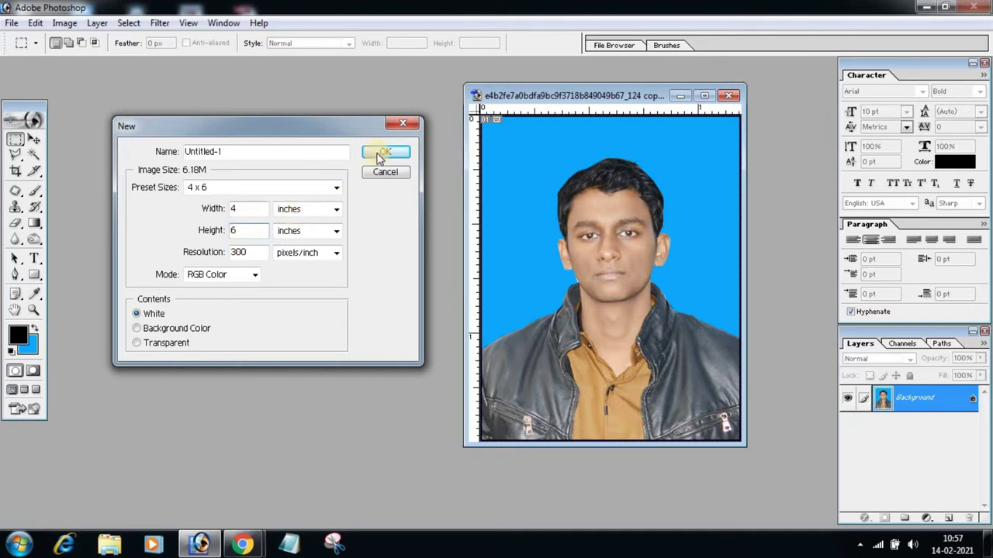
pyautogui.click(308, 189)
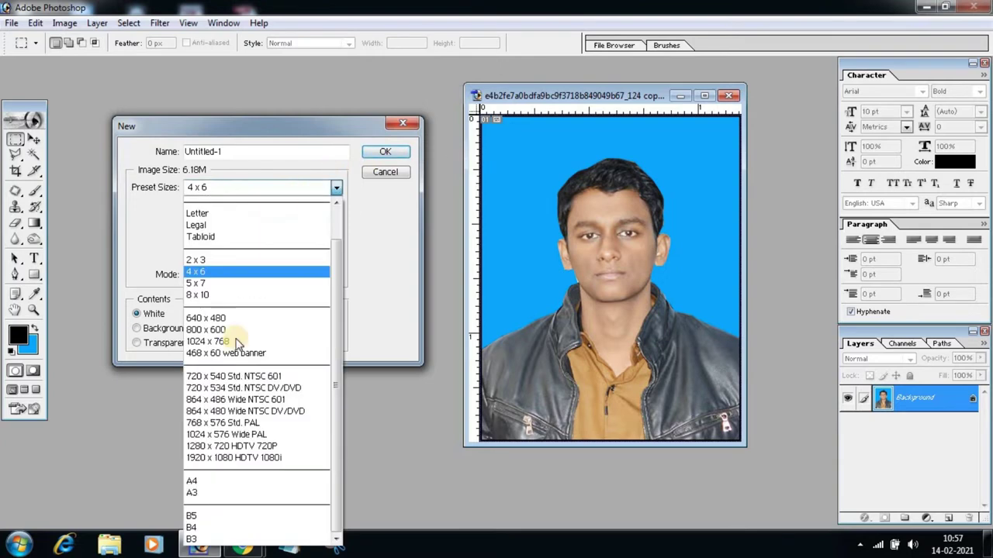
pyautogui.click(212, 482)
pyautogui.click(381, 152)
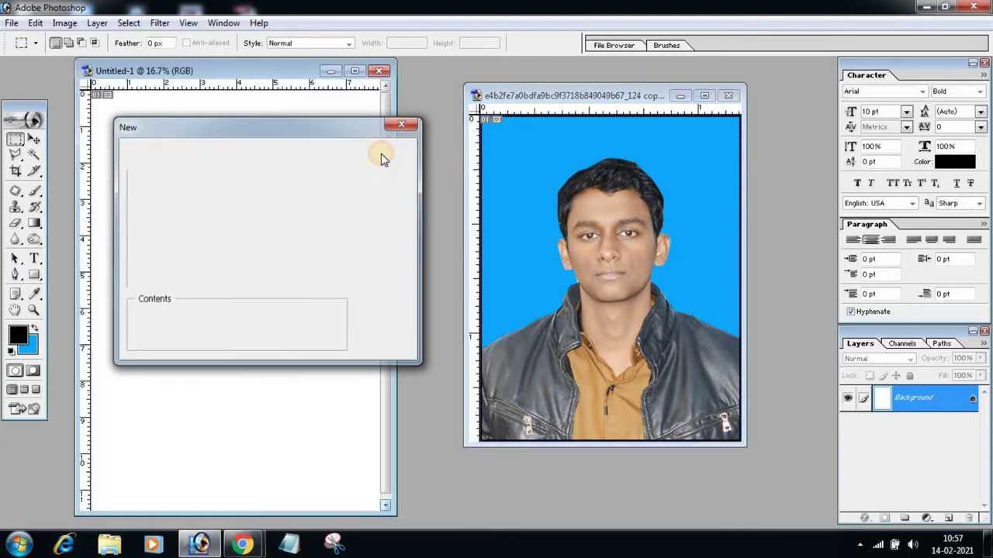
# Drag a copy of the passport photo onto the A4 page's top-left corner as Layer 1
pyautogui.moveTo(395, 189); pyautogui.dragTo(442, 197)
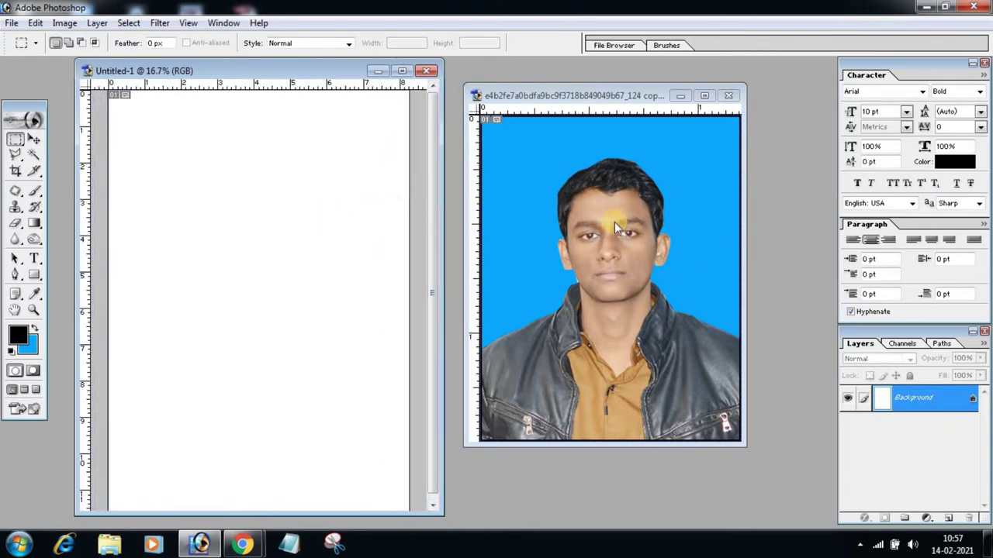
pyautogui.click(601, 246)
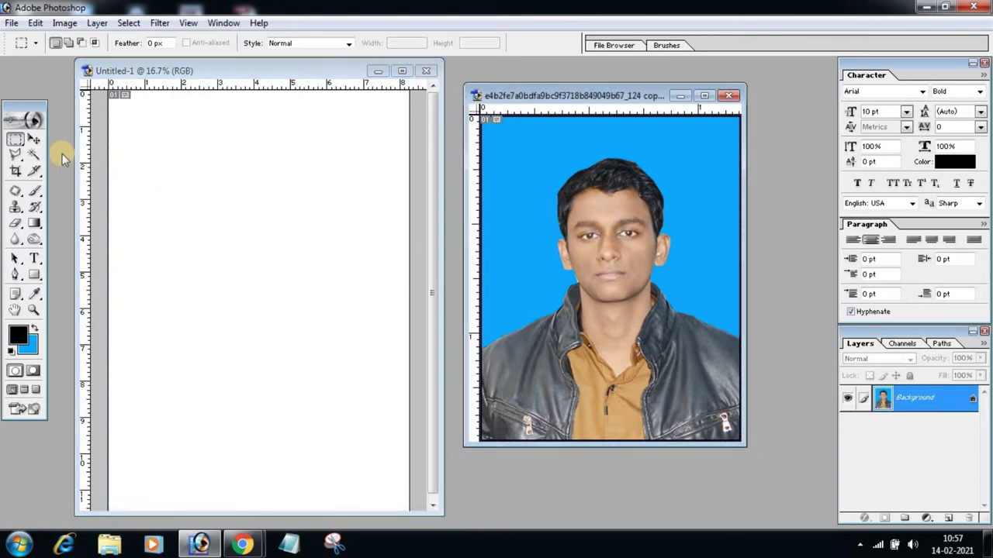
pyautogui.click(34, 139)
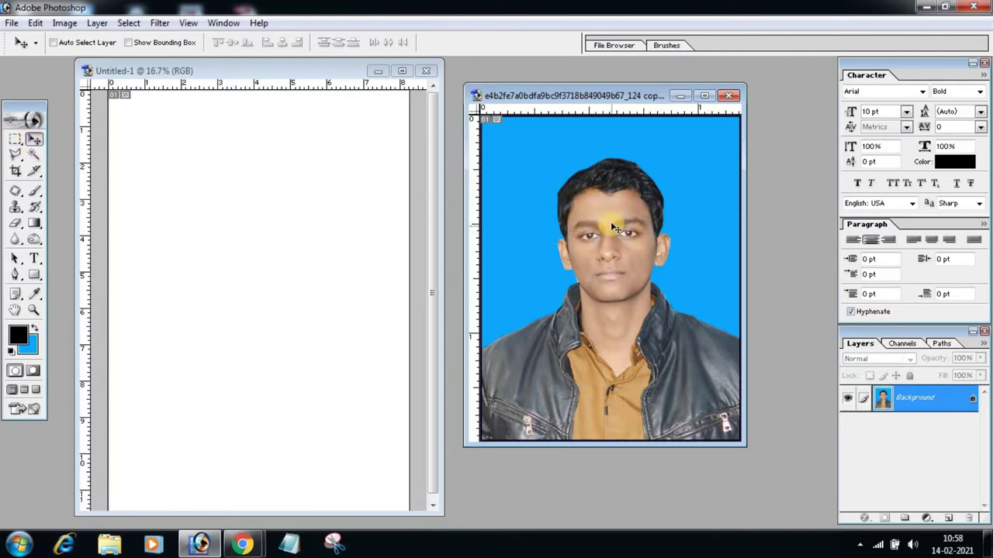
pyautogui.moveTo(602, 270); pyautogui.dragTo(291, 336)
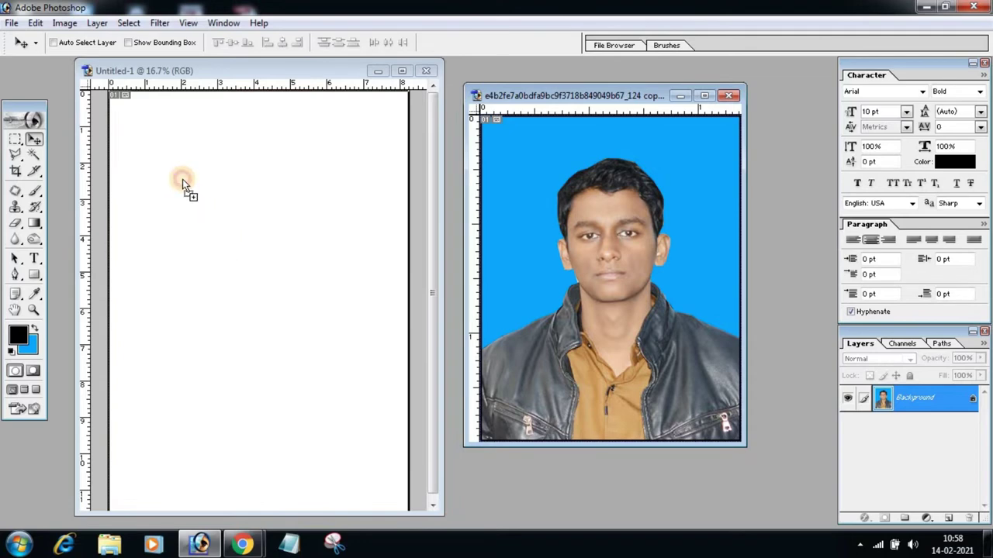
pyautogui.moveTo(250, 307)
pyautogui.mouseDown()
pyautogui.moveTo(186, 183)
pyautogui.moveTo(143, 158)
pyautogui.mouseUp()
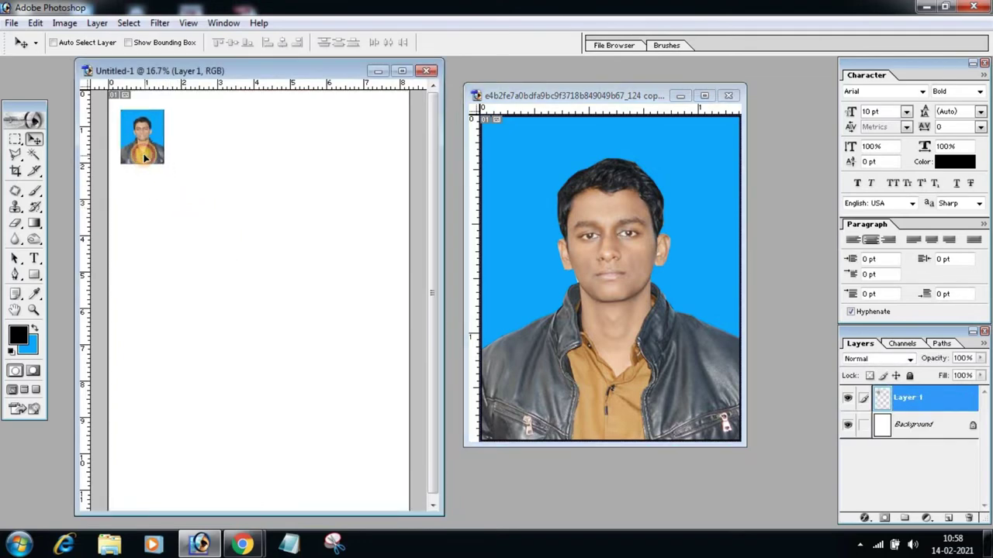
pyautogui.moveTo(143, 158); pyautogui.dragTo(147, 155)
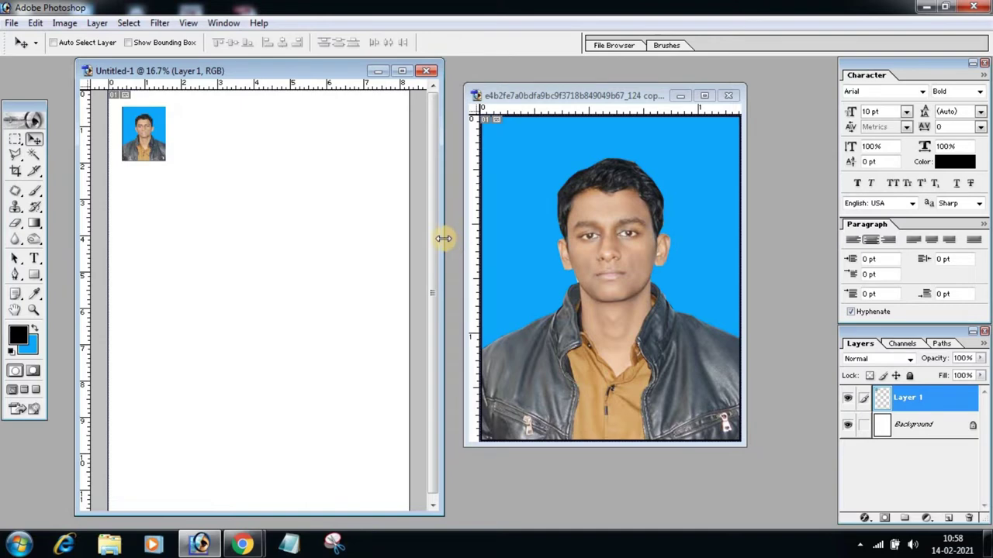
# Enlarge the A4 document window and zoom in to 33.3%
pyautogui.moveTo(442, 238)
pyautogui.mouseDown()
pyautogui.moveTo(597, 230)
pyautogui.moveTo(773, 257)
pyautogui.mouseUp()
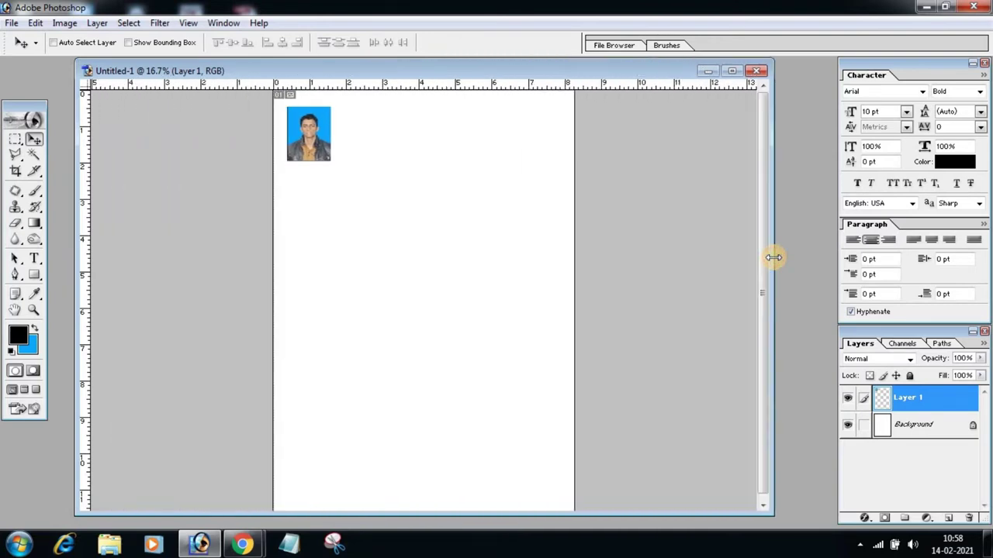
pyautogui.hotkey('ctrl', '+')
pyautogui.hotkey('ctrl', '+')
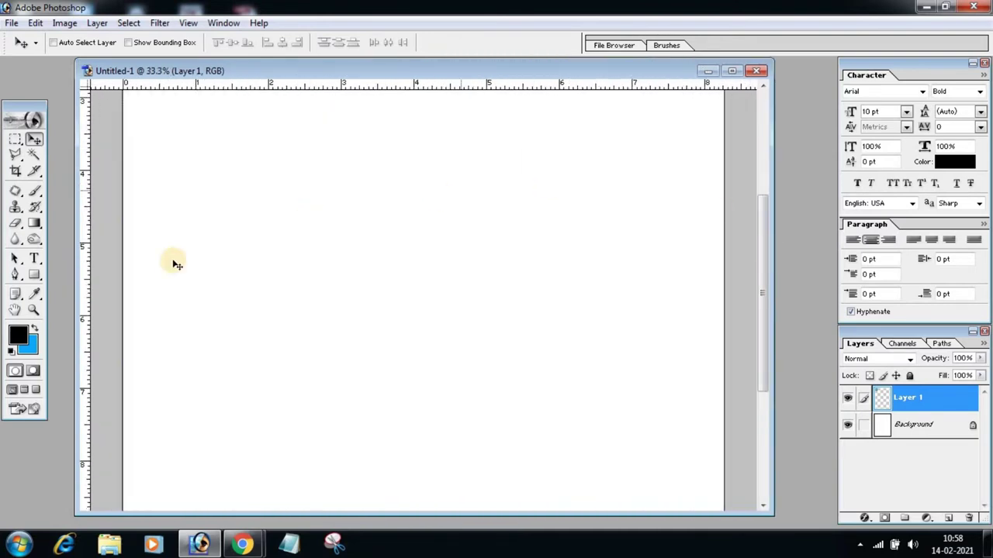
pyautogui.scroll(3, 177, 264)
pyautogui.scroll(3, 177, 264)
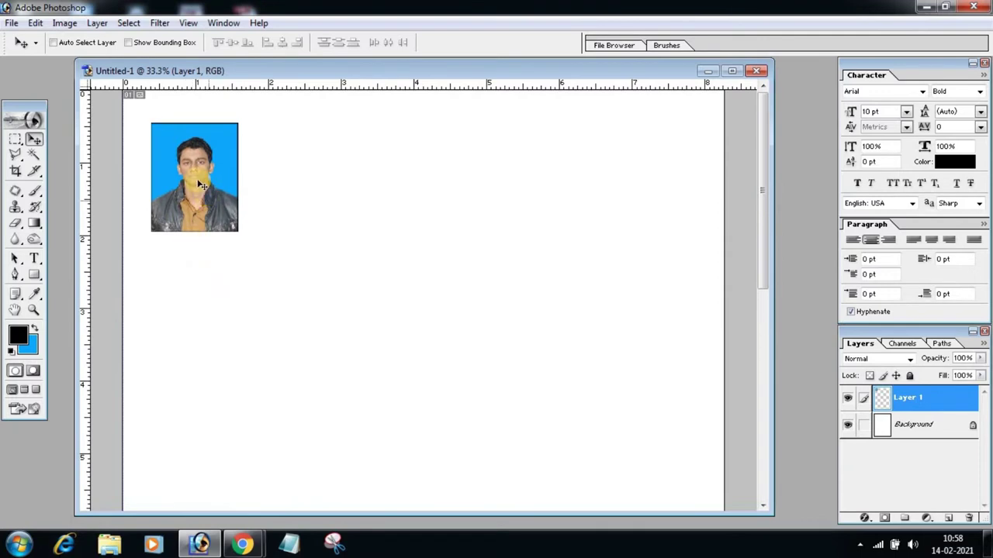
# Alt-drag four photo copies (Layer 1 copy to copy 4) into a top row of five
pyautogui.moveTo(200, 185); pyautogui.dragTo(195, 170)
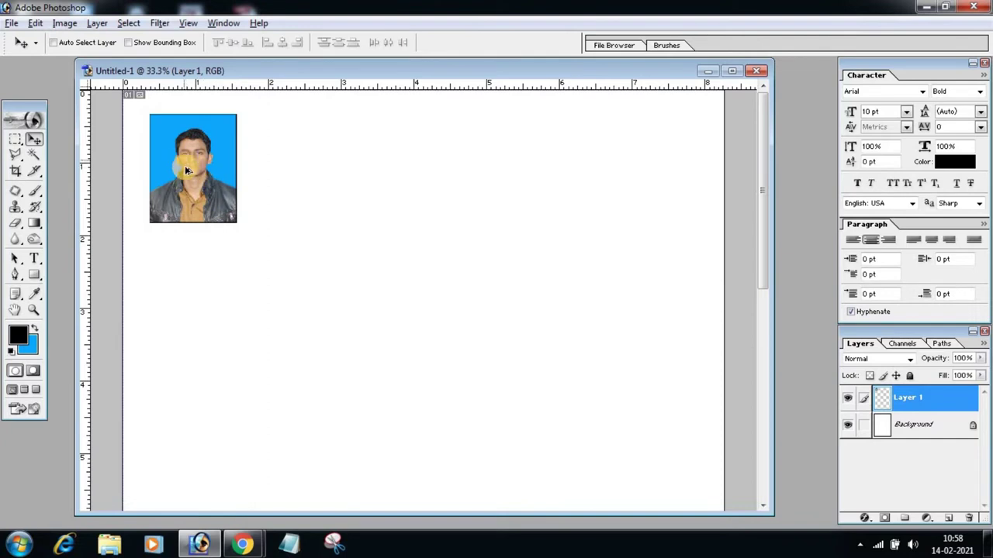
pyautogui.moveTo(186, 169); pyautogui.dragTo(281, 197)
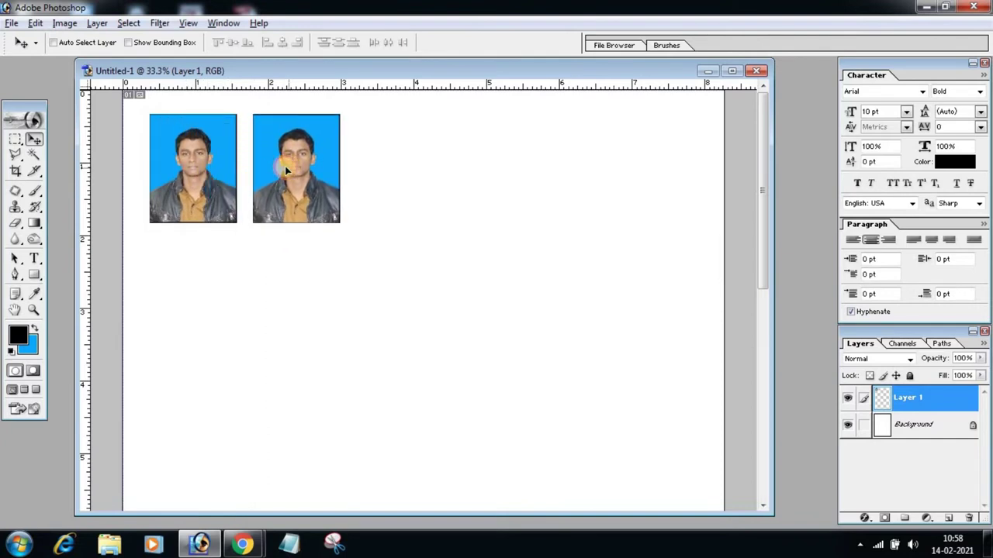
pyautogui.moveTo(280, 197)
pyautogui.mouseDown()
pyautogui.moveTo(288, 170)
pyautogui.moveTo(494, 154)
pyautogui.moveTo(600, 161)
pyautogui.mouseUp()
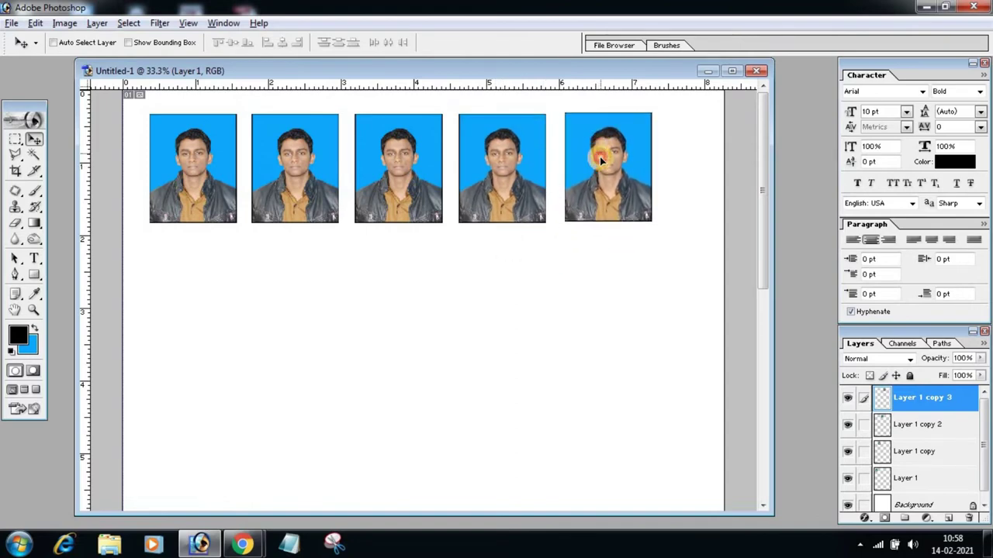
pyautogui.keyDown('alt'); pyautogui.click(647, 179); pyautogui.keyUp('alt')
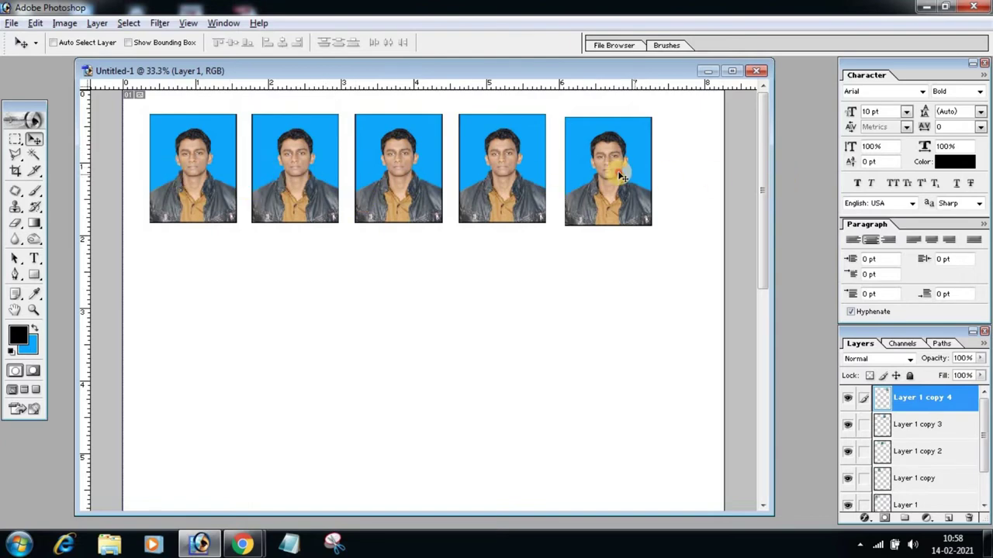
pyautogui.moveTo(624, 176); pyautogui.dragTo(662, 172)
# Shift the fourth, third and second photos right to even out the row spacing
pyautogui.rightClick(517, 169)
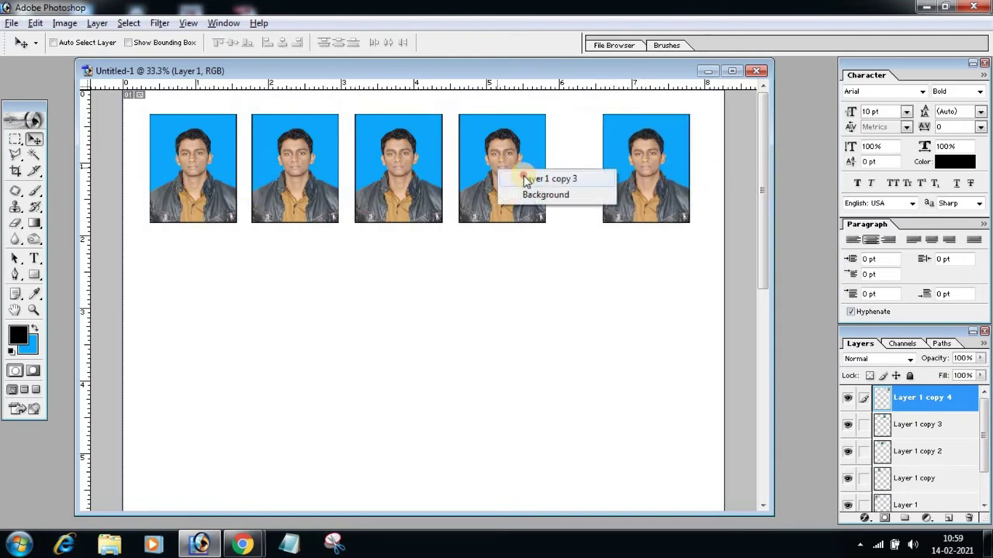
pyautogui.click(524, 176)
pyautogui.moveTo(523, 172); pyautogui.dragTo(550, 174)
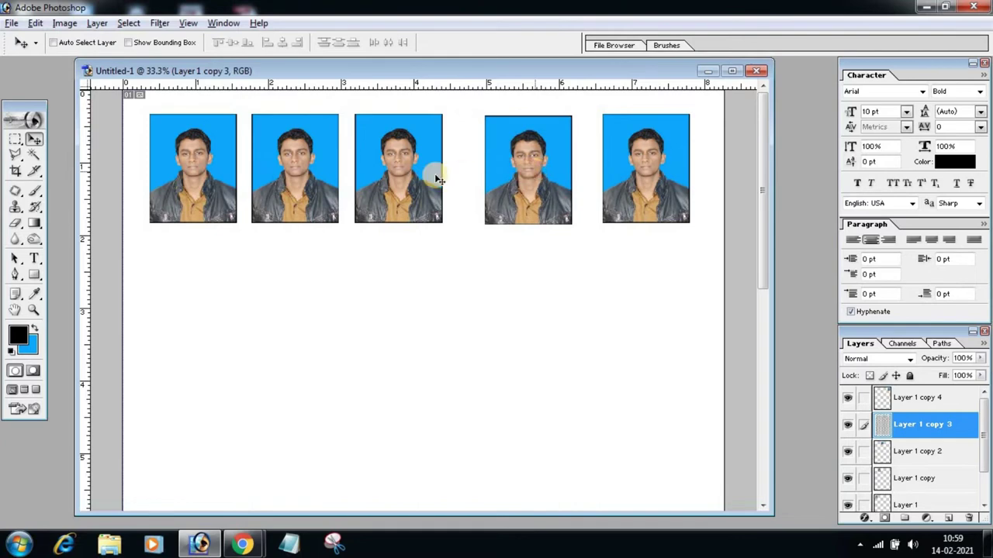
pyautogui.rightClick(396, 175)
pyautogui.click(410, 186)
pyautogui.moveTo(410, 174); pyautogui.dragTo(425, 174)
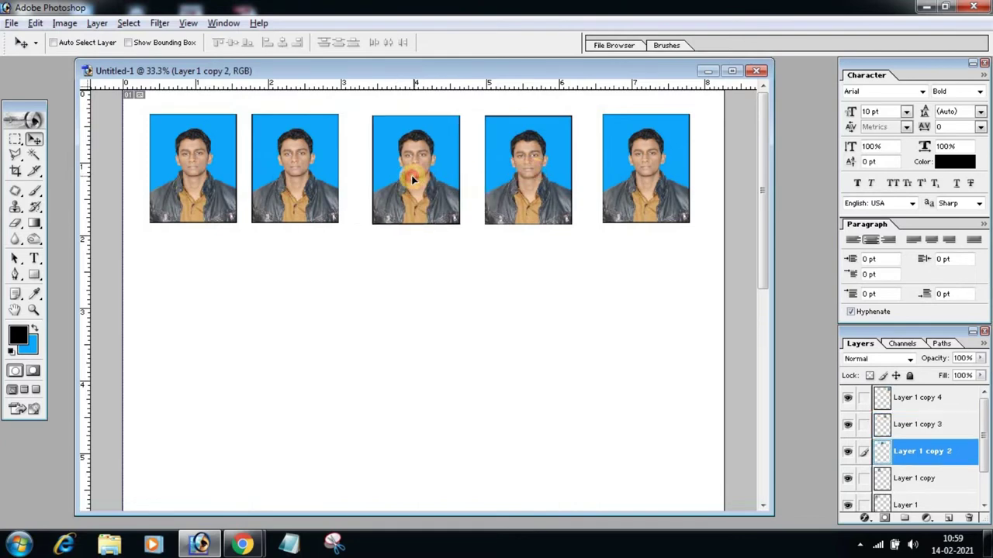
pyautogui.rightClick(323, 182)
pyautogui.click(346, 187)
pyautogui.moveTo(304, 182); pyautogui.dragTo(322, 183)
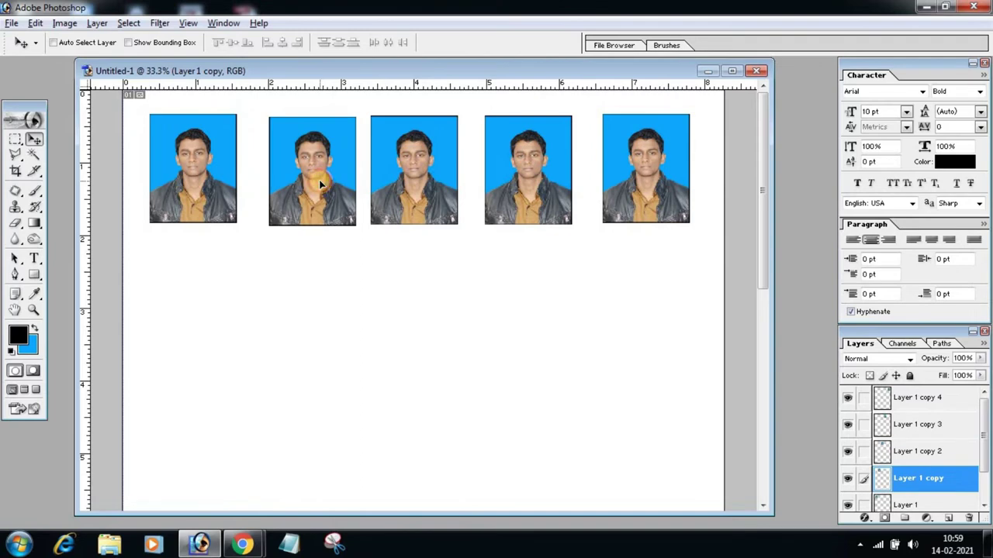
pyautogui.moveTo(319, 178); pyautogui.dragTo(319, 183)
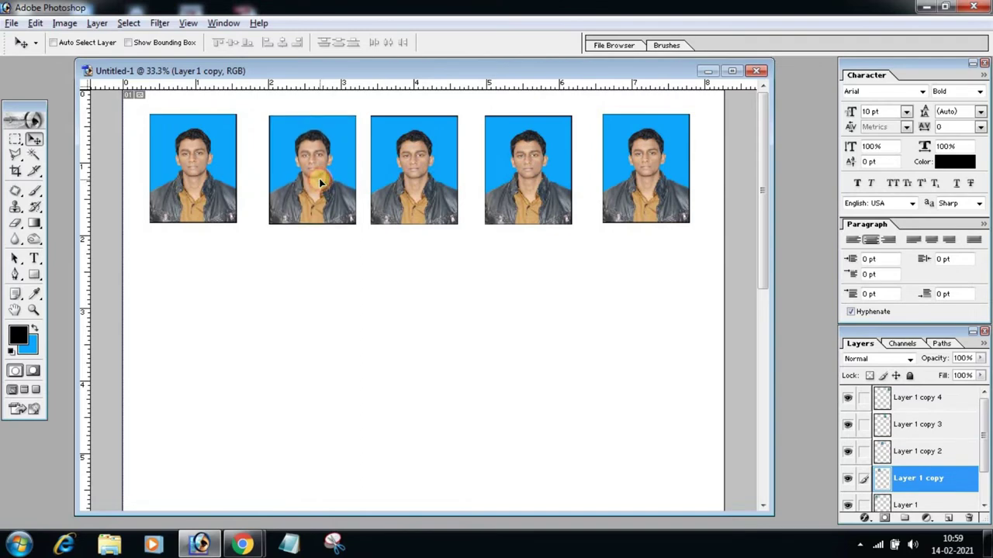
# Fine-tune the second and fifth photos' positions and turn the rulers on
pyautogui.rightClick(401, 177)
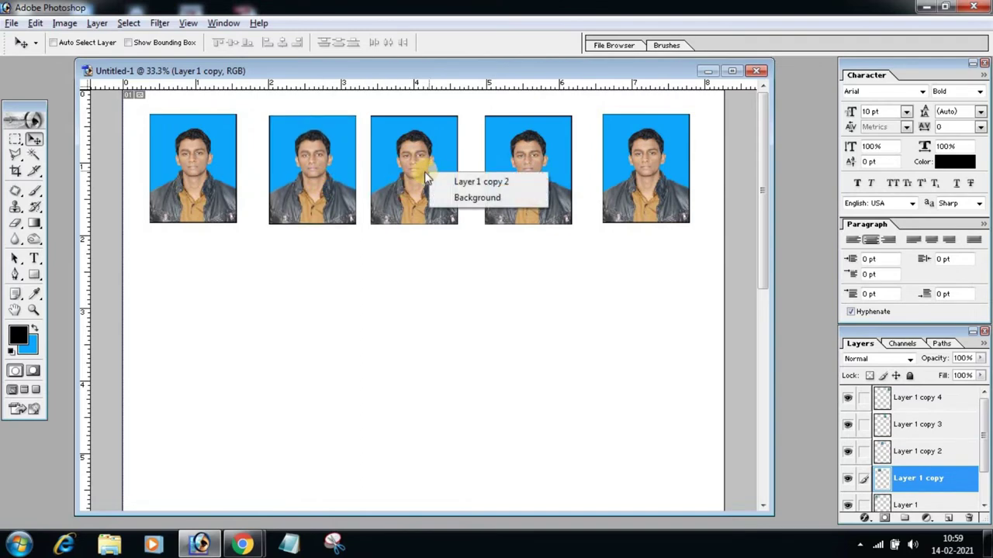
pyautogui.click(318, 166)
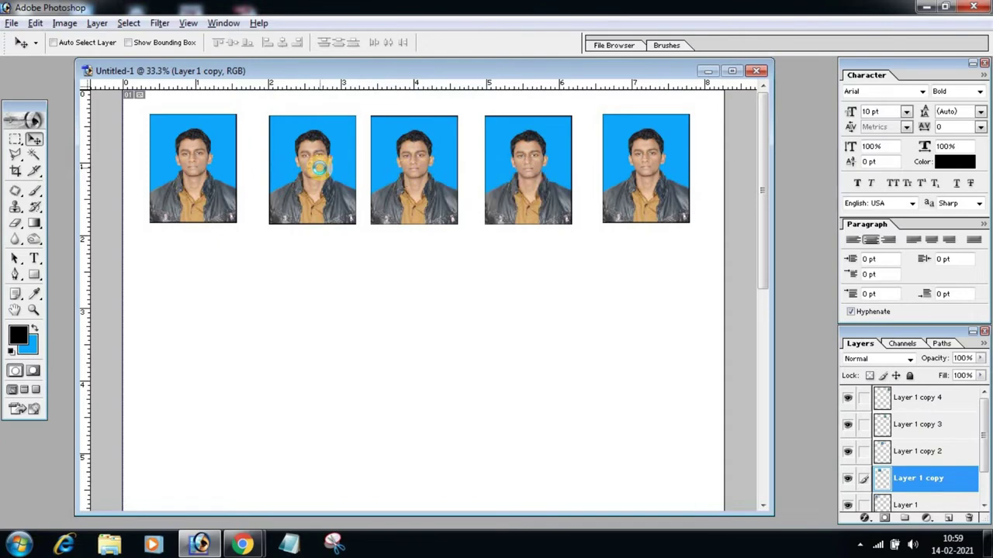
pyautogui.moveTo(321, 168); pyautogui.dragTo(297, 165)
pyautogui.rightClick(425, 173)
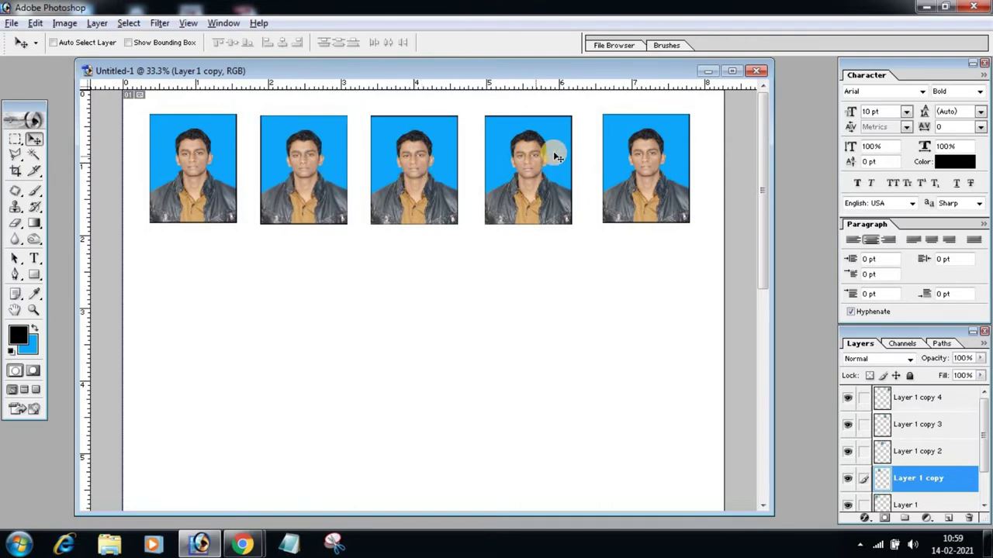
pyautogui.rightClick(622, 157)
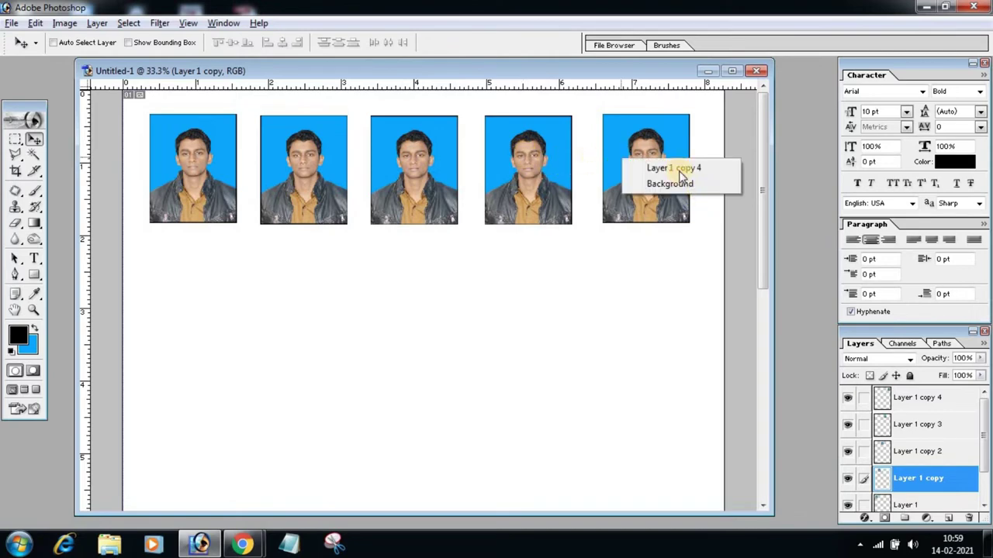
pyautogui.click(663, 163)
pyautogui.moveTo(668, 163); pyautogui.dragTo(676, 169)
pyautogui.press('Right')
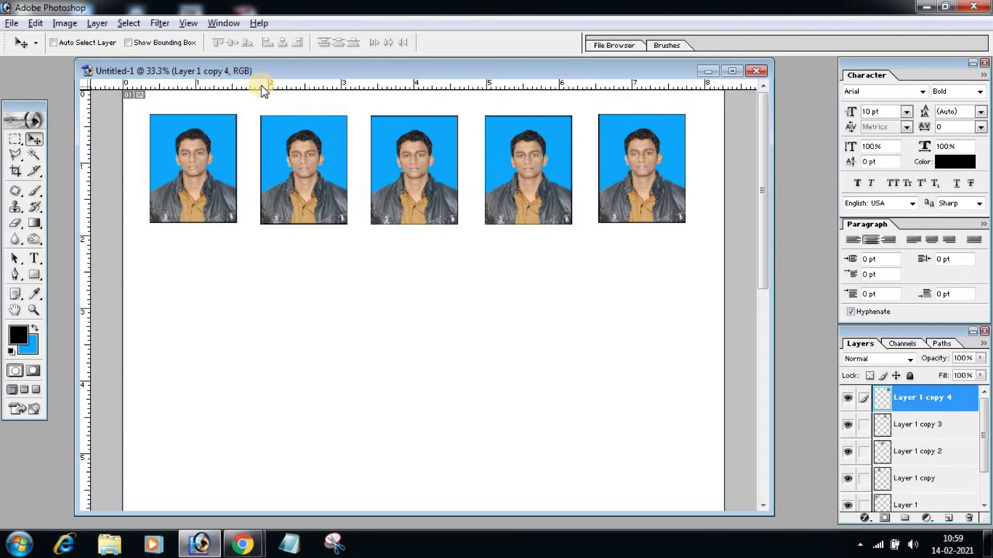
pyautogui.hotkey('ctrl', 'r')
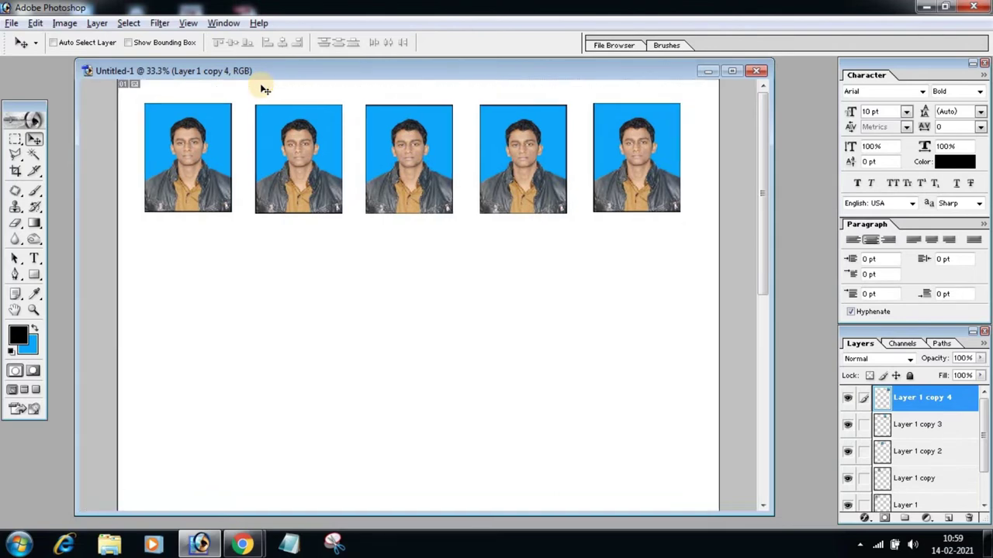
pyautogui.hotkey('ctrl', 'r')
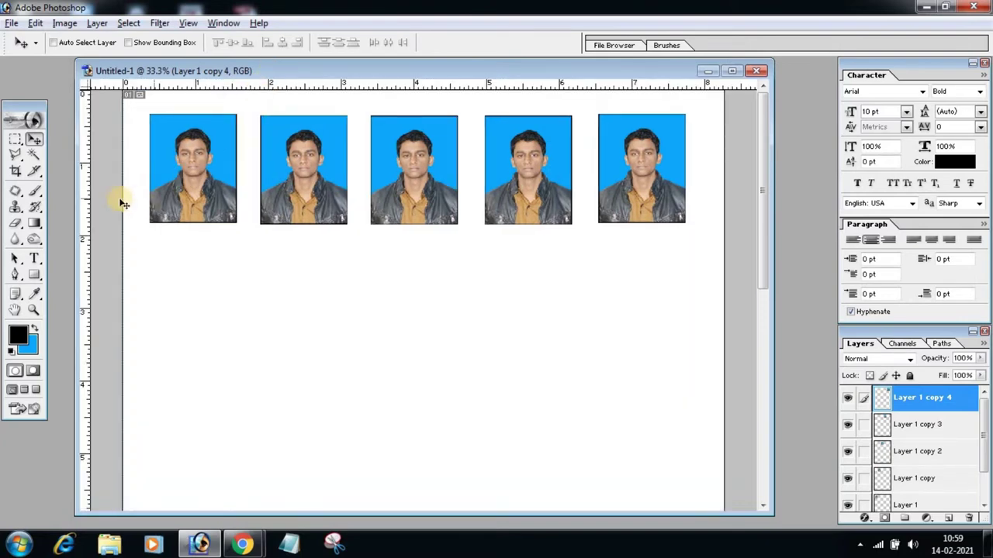
# Add six vertical guides marking the column boundaries of the five photos
pyautogui.moveTo(100, 200); pyautogui.dragTo(236, 198)
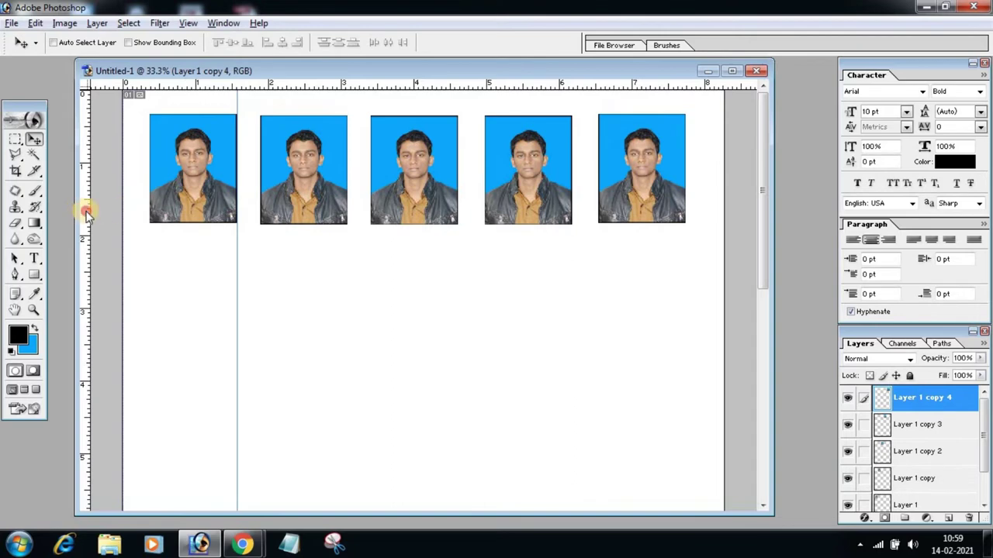
pyautogui.moveTo(87, 213); pyautogui.dragTo(349, 214)
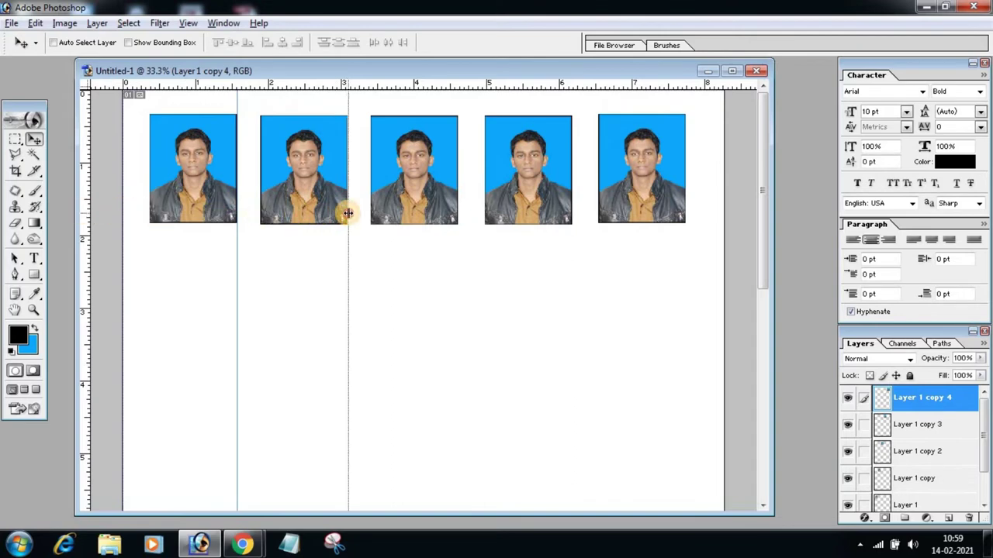
pyautogui.moveTo(346, 214); pyautogui.dragTo(347, 214)
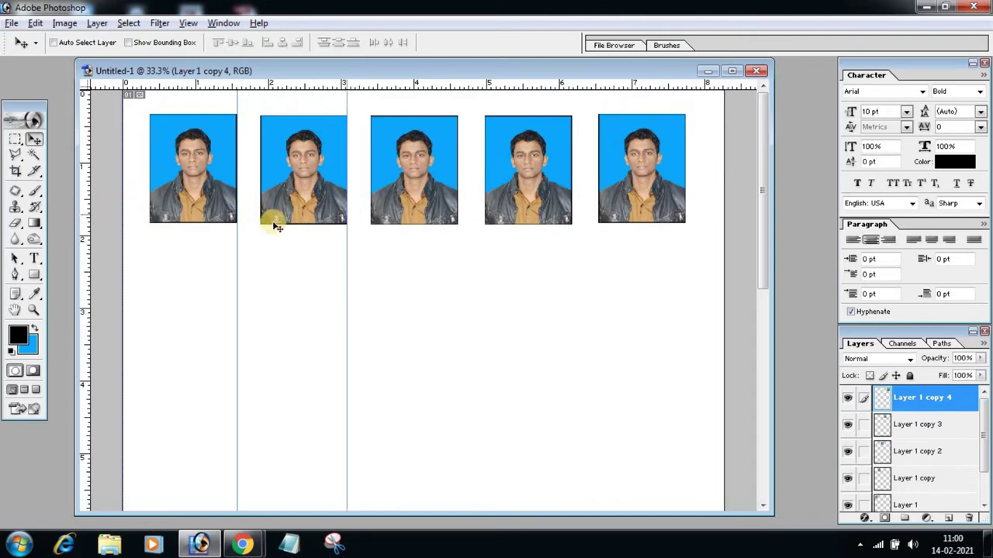
pyautogui.moveTo(85, 220); pyautogui.dragTo(458, 216)
pyautogui.moveTo(87, 227); pyautogui.dragTo(571, 225)
pyautogui.moveTo(86, 256)
pyautogui.mouseDown()
pyautogui.moveTo(578, 255)
pyautogui.moveTo(686, 245)
pyautogui.mouseUp()
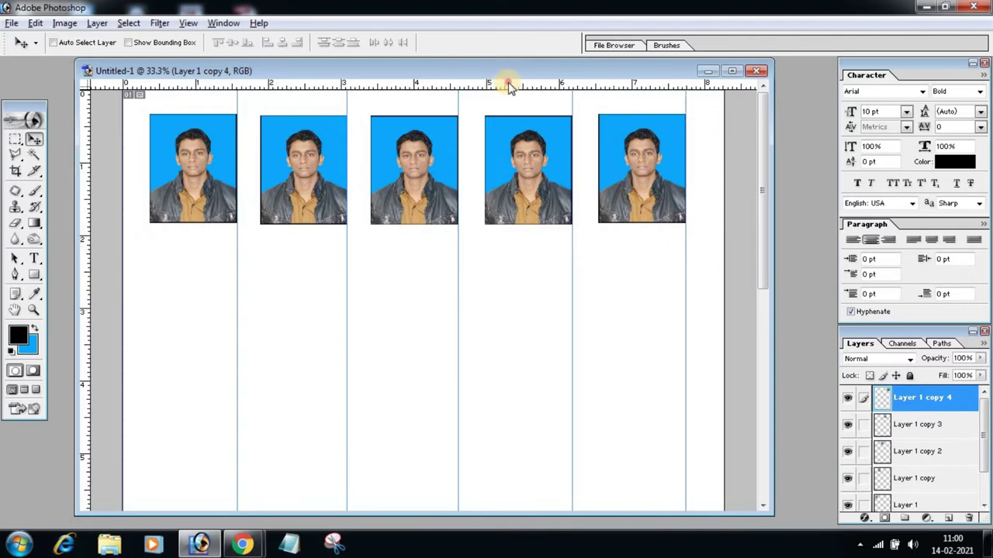
# Add horizontal guides at the top row's upper and lower edges, then select photo layers
pyautogui.moveTo(508, 86); pyautogui.dragTo(501, 222)
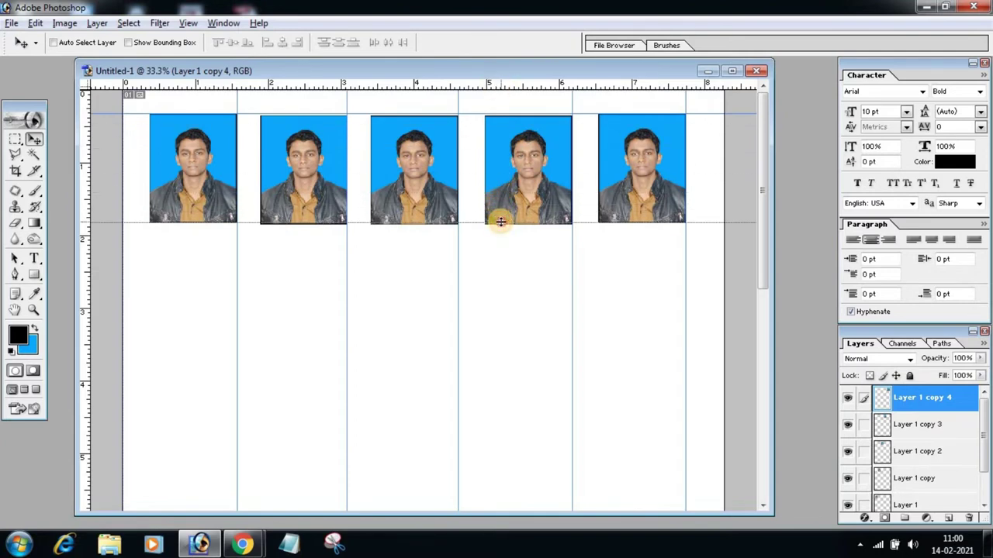
pyautogui.moveTo(501, 221); pyautogui.dragTo(501, 222)
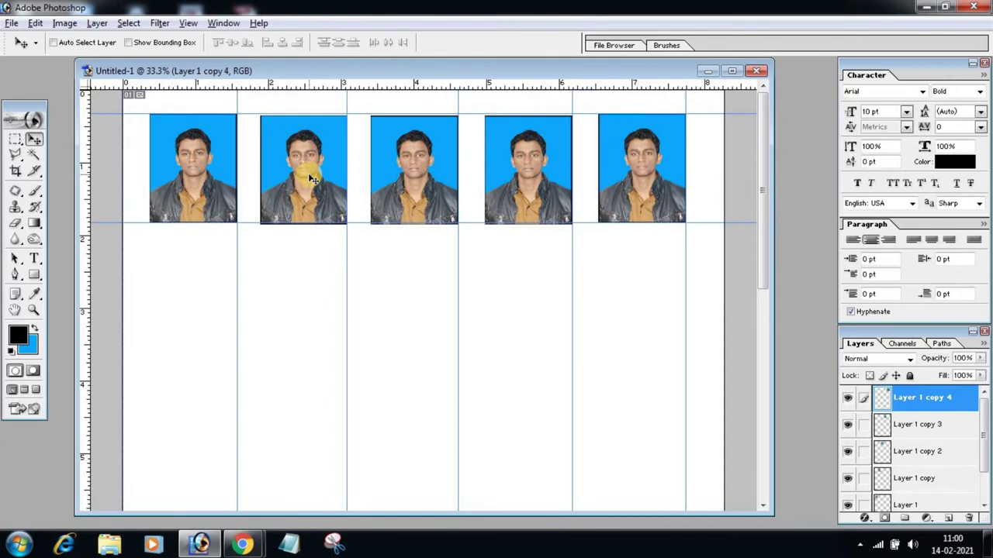
pyautogui.rightClick(306, 177)
pyautogui.click(326, 180)
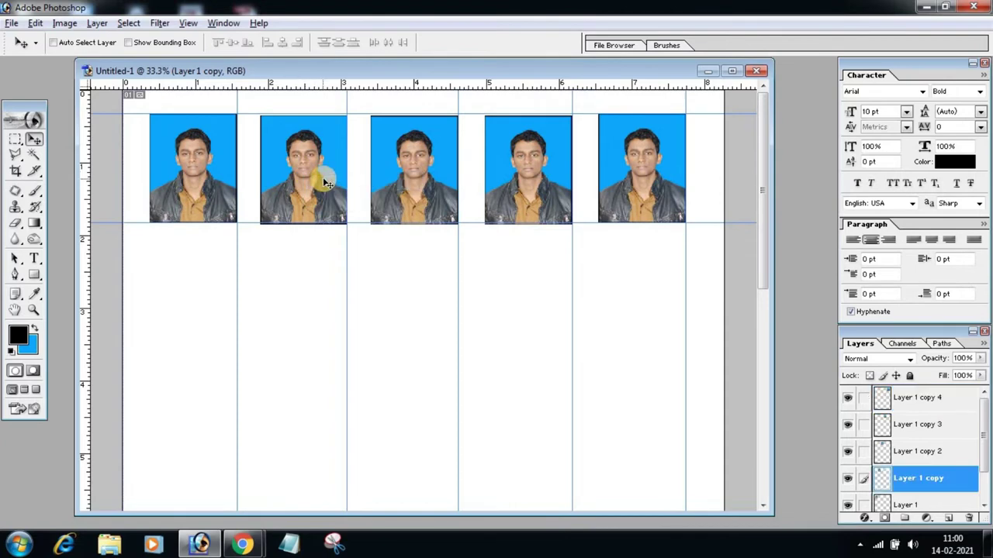
pyautogui.rightClick(418, 154)
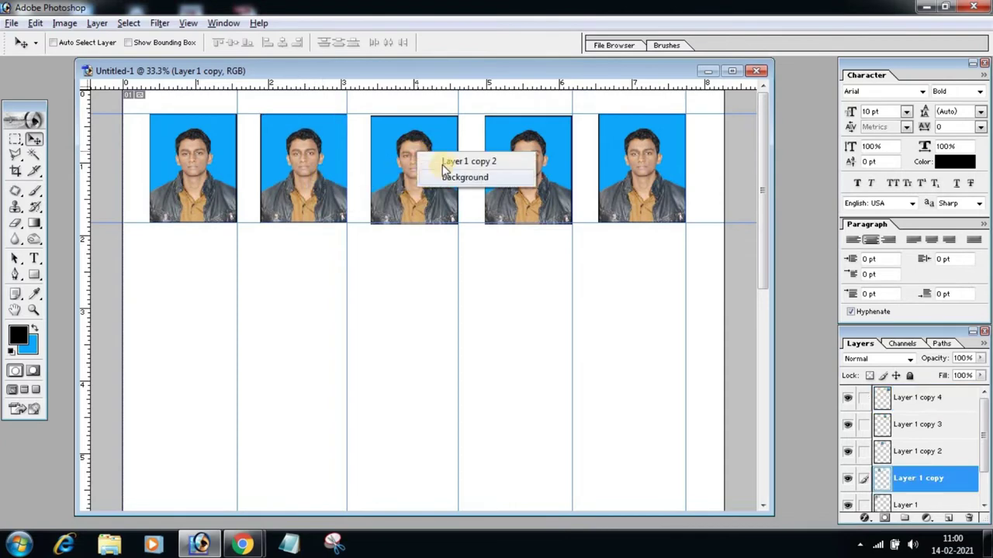
pyautogui.click(466, 161)
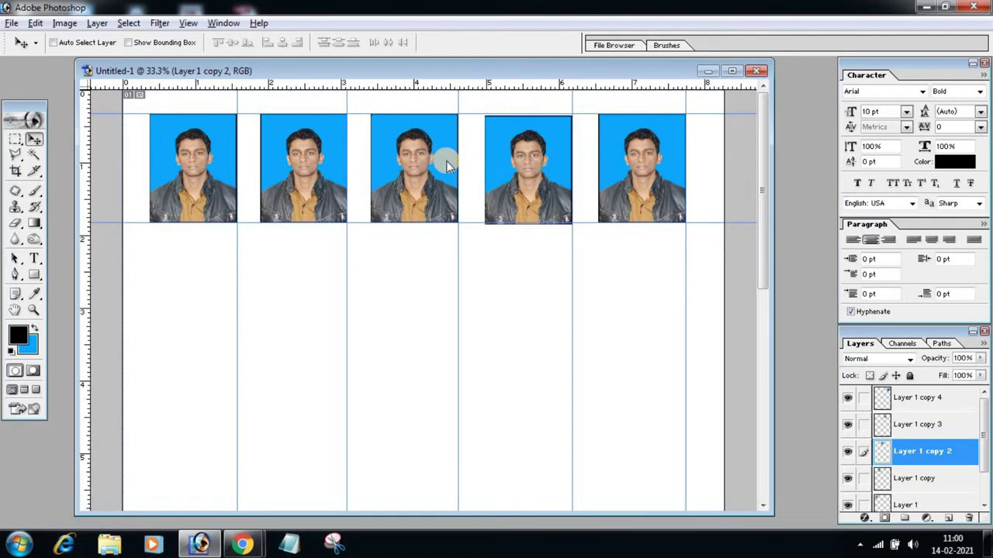
pyautogui.rightClick(535, 159)
pyautogui.click(547, 165)
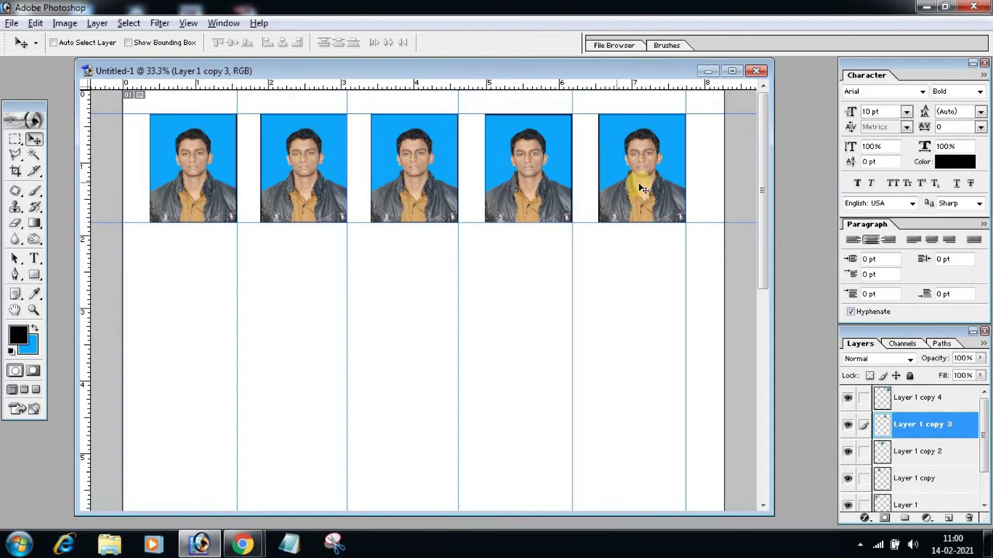
# Alt-drag photo copies into the second and third rows, adding a guide under each
pyautogui.moveTo(643, 180); pyautogui.dragTo(307, 302)
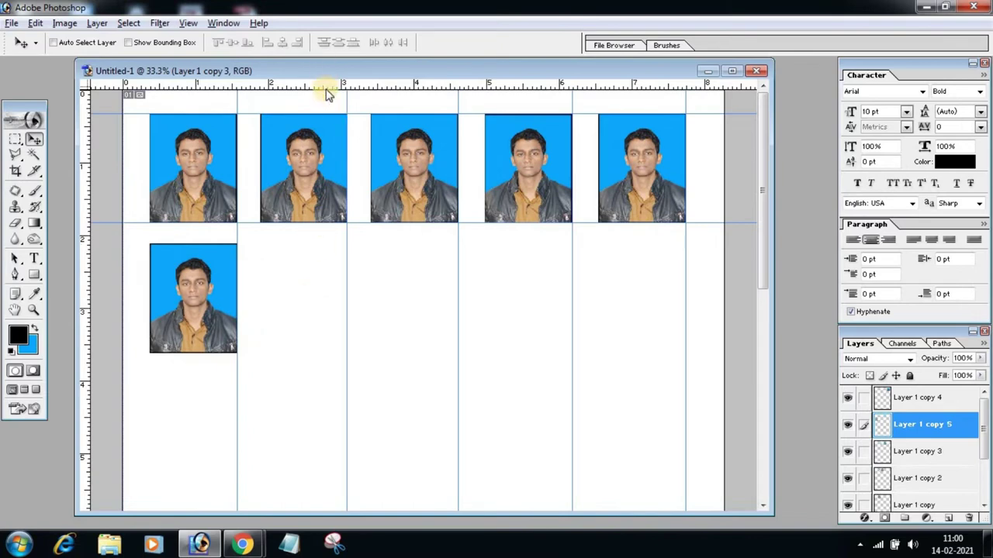
pyautogui.moveTo(326, 87); pyautogui.dragTo(304, 353)
pyautogui.scroll(-3, 406, 249)
pyautogui.scroll(-2, 384, 225)
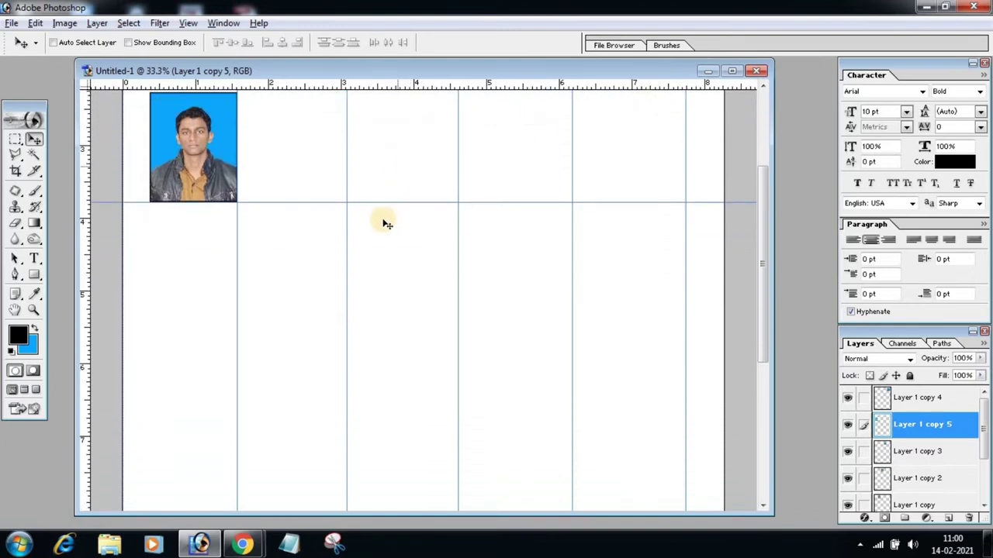
pyautogui.scroll(-1, 310, 194)
pyautogui.moveTo(196, 138)
pyautogui.mouseDown()
pyautogui.moveTo(197, 282)
pyautogui.moveTo(198, 268)
pyautogui.mouseUp()
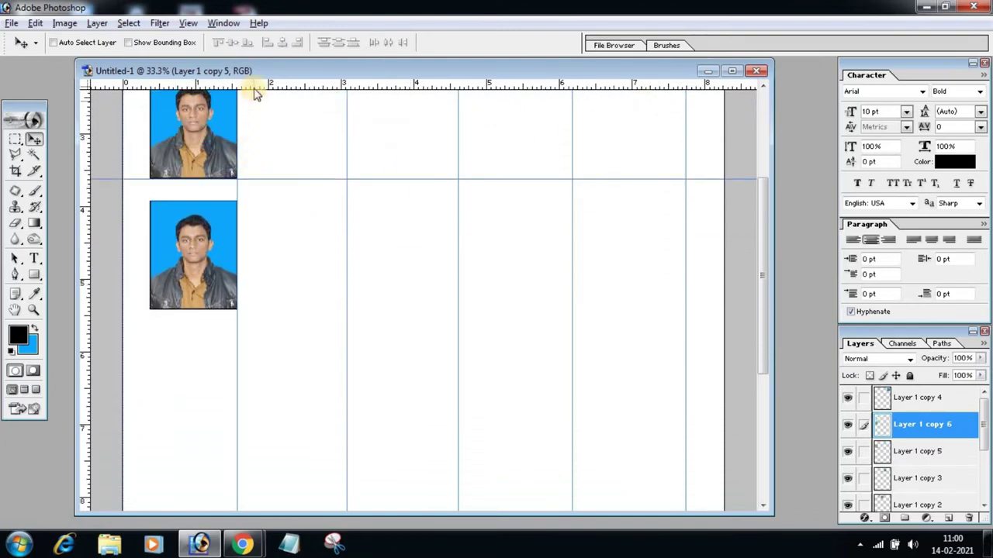
pyautogui.moveTo(250, 87); pyautogui.dragTo(252, 304)
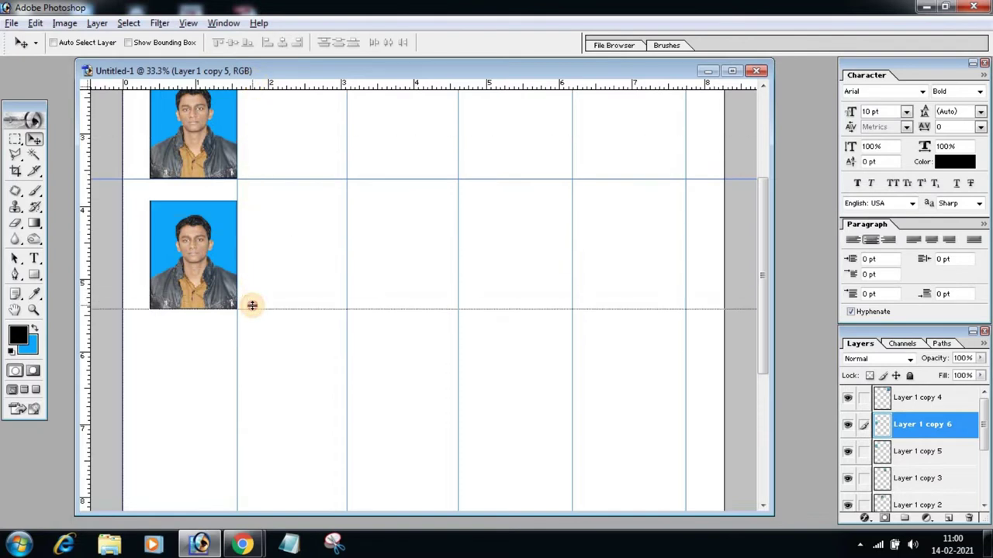
pyautogui.scroll(-3, 319, 233)
pyautogui.scroll(-3, 321, 228)
pyautogui.scroll(-2, 321, 199)
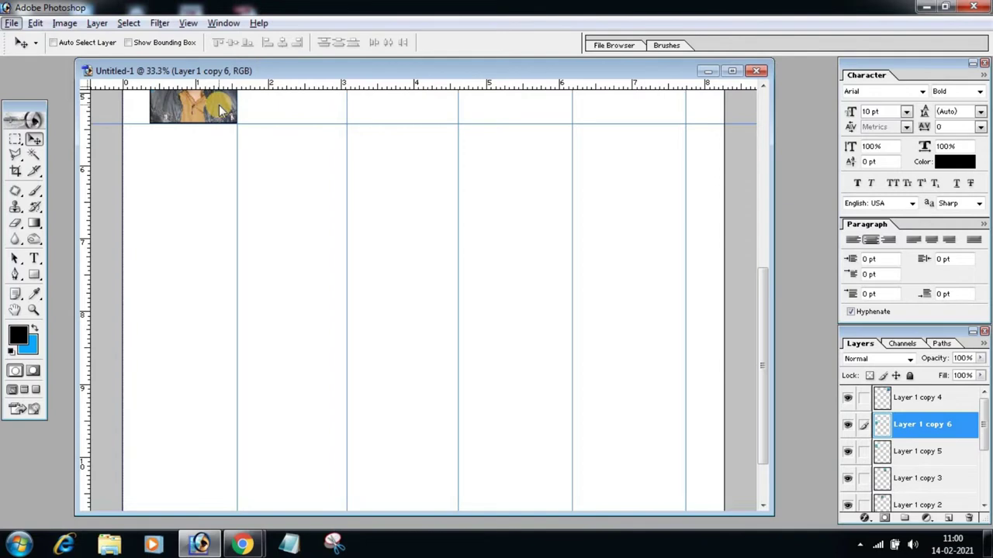
# Copy a photo into the fourth row with a guide beneath it, then zoom out
pyautogui.moveTo(221, 111); pyautogui.dragTo(224, 235)
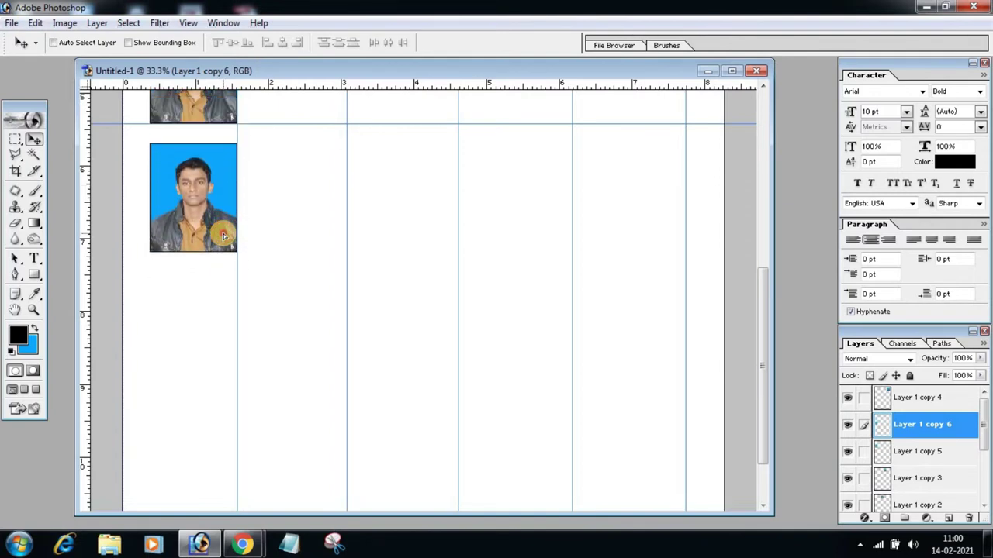
pyautogui.moveTo(224, 235); pyautogui.dragTo(223, 239)
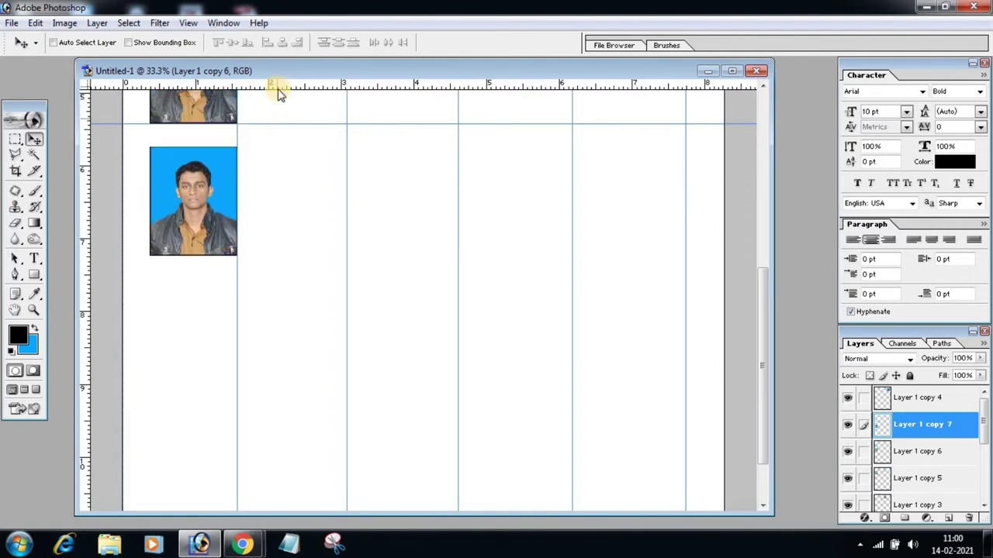
pyautogui.moveTo(276, 87); pyautogui.dragTo(271, 256)
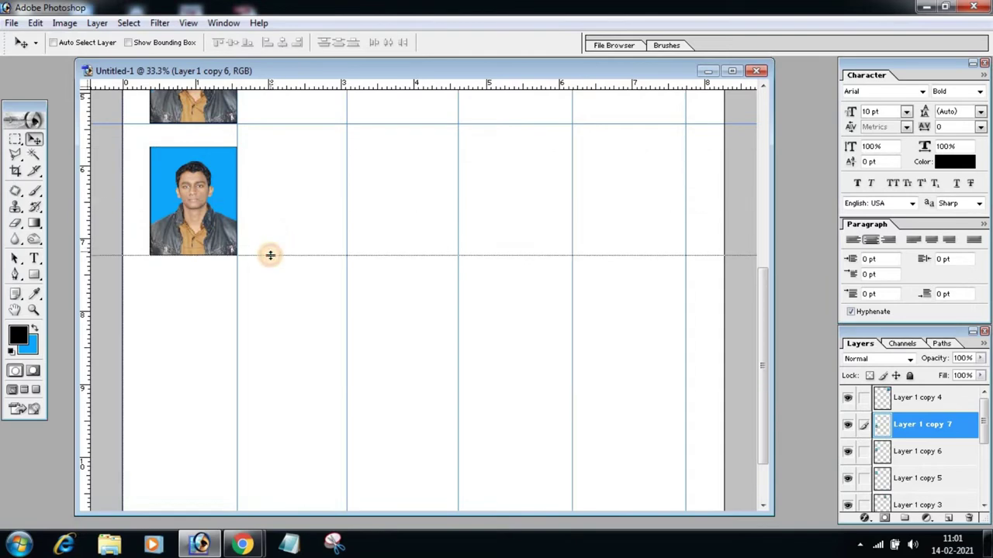
pyautogui.scroll(3, 454, 229)
pyautogui.scroll(4, 454, 230)
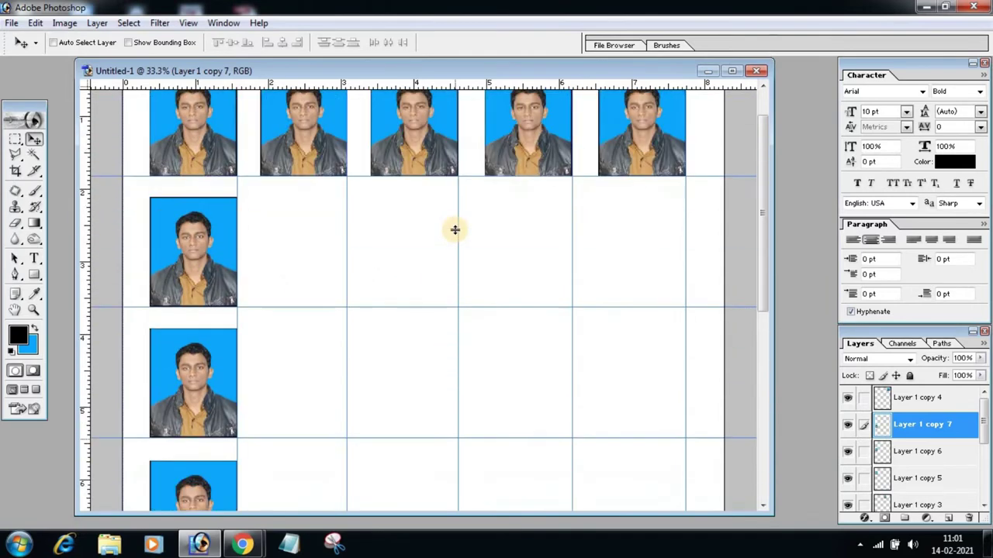
pyautogui.scroll(1, 454, 230)
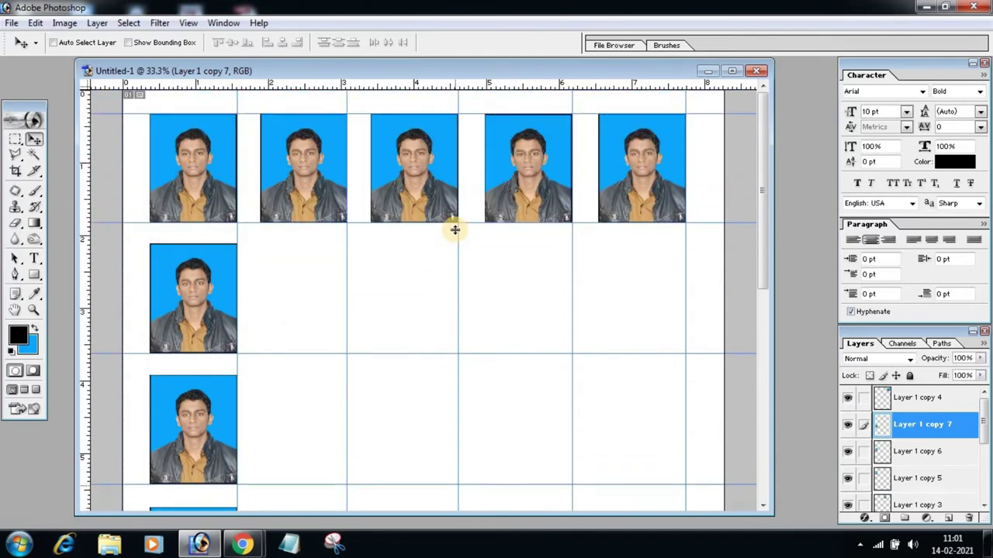
pyautogui.hotkey('ctrl', '-')
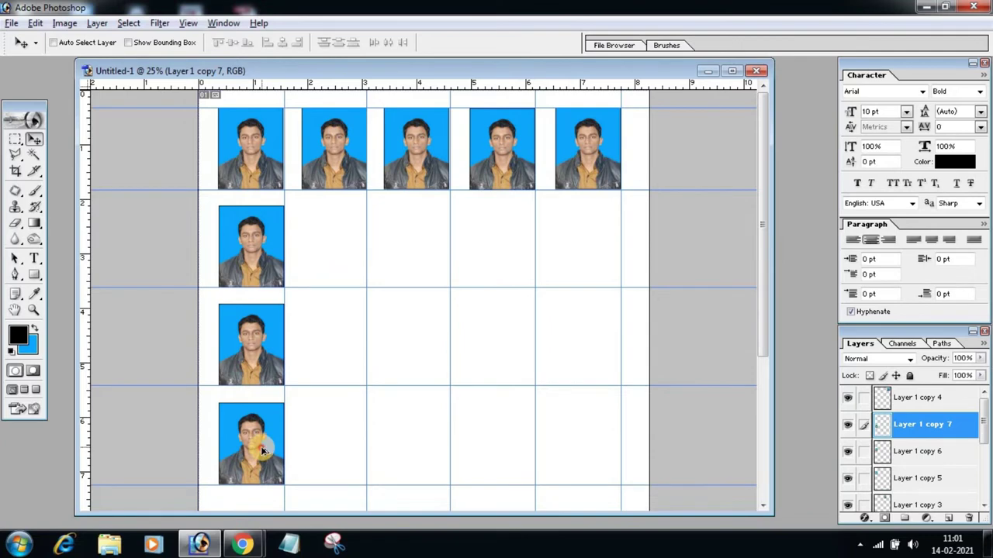
# Alt-drag more copies to fill the remaining empty cells of the four-by-five grid
pyautogui.moveTo(264, 450); pyautogui.dragTo(349, 248)
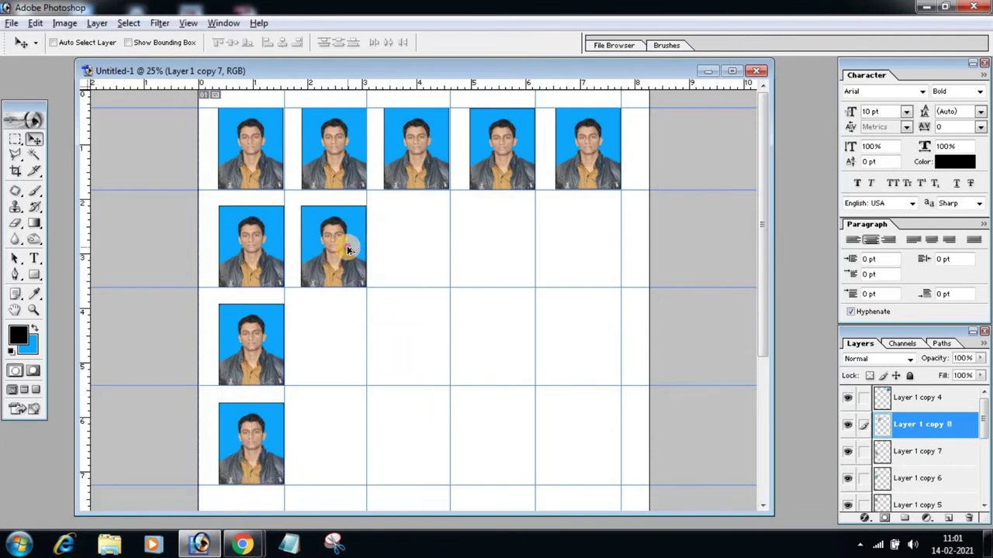
pyautogui.moveTo(349, 249)
pyautogui.mouseDown()
pyautogui.moveTo(589, 258)
pyautogui.moveTo(372, 349)
pyautogui.moveTo(333, 342)
pyautogui.mouseUp()
pyautogui.moveTo(390, 359); pyautogui.dragTo(512, 347)
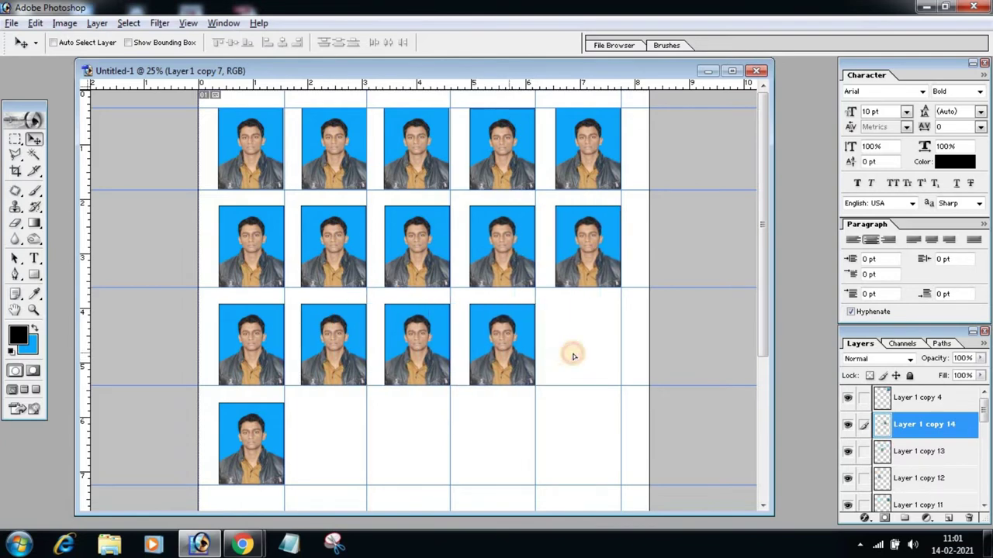
pyautogui.moveTo(574, 356); pyautogui.dragTo(587, 352)
pyautogui.moveTo(496, 414)
pyautogui.mouseDown()
pyautogui.moveTo(338, 442)
pyautogui.moveTo(321, 459)
pyautogui.moveTo(505, 442)
pyautogui.moveTo(593, 448)
pyautogui.mouseUp()
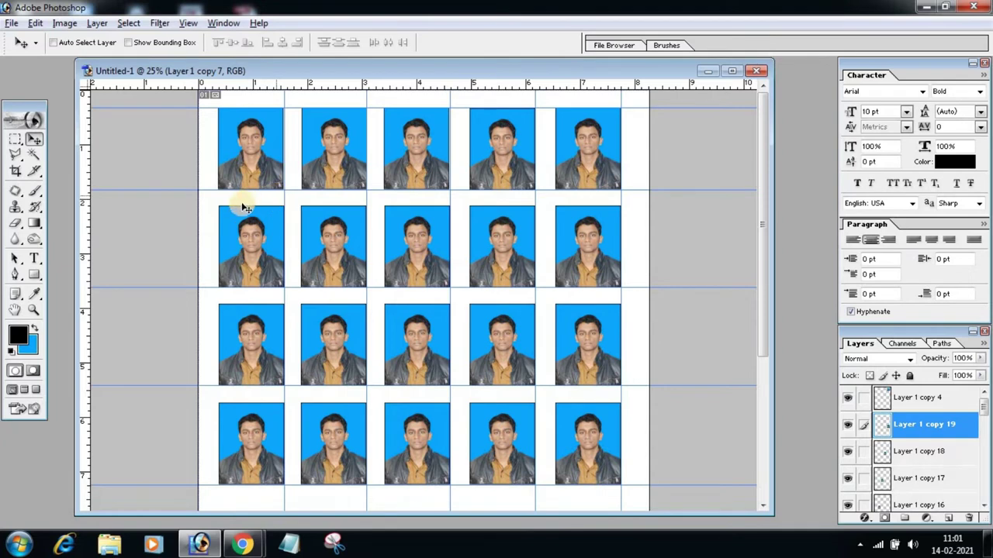
# Select Layer 1 copy 5 and nudge row two's first photo up to align it
pyautogui.rightClick(262, 240)
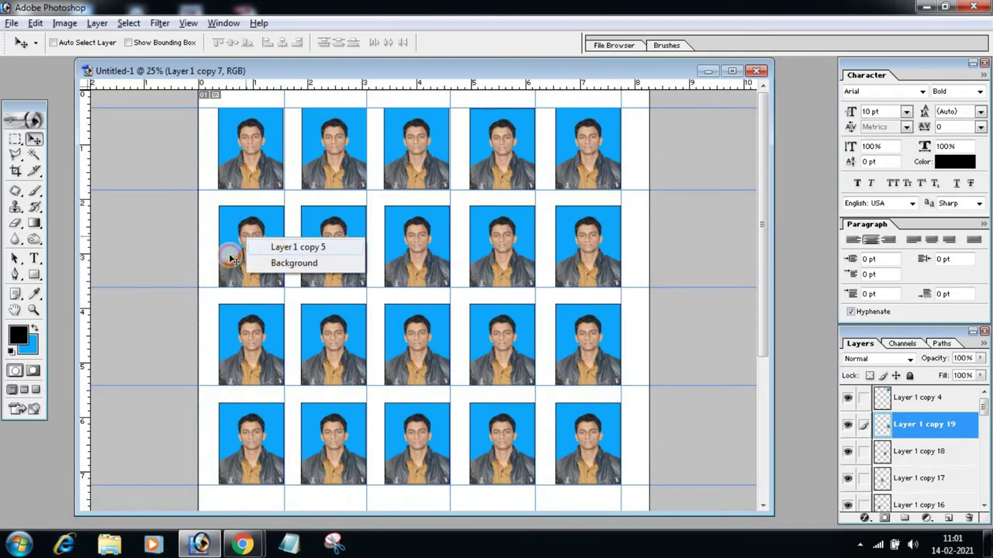
pyautogui.click(273, 249)
pyautogui.hotkey('shift', 'Up')
pyautogui.hotkey('shift', 'Up')
pyautogui.hotkey('shift', 'Up')
pyautogui.hotkey('shift', 'Up')
pyautogui.hotkey('shift', 'Up')
pyautogui.hotkey('shift', 'Up')
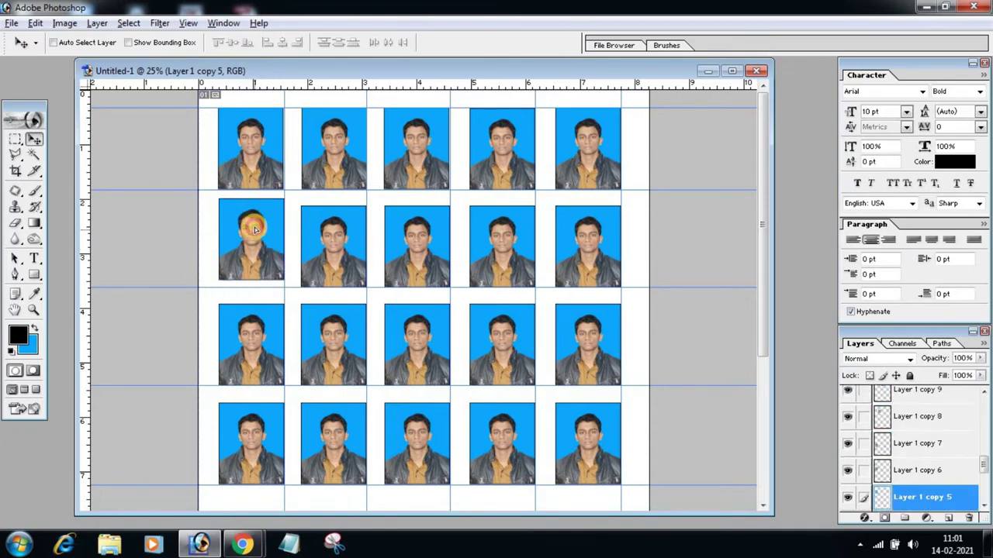
pyautogui.hotkey('shift', 'Up')
pyautogui.hotkey('shift', 'Up')
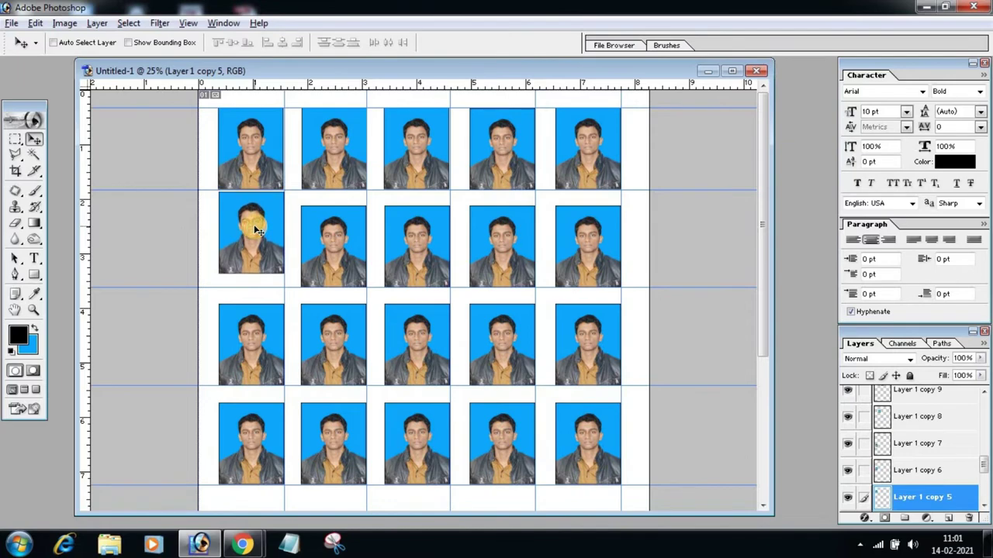
pyautogui.press('Down')
pyautogui.press('Down')
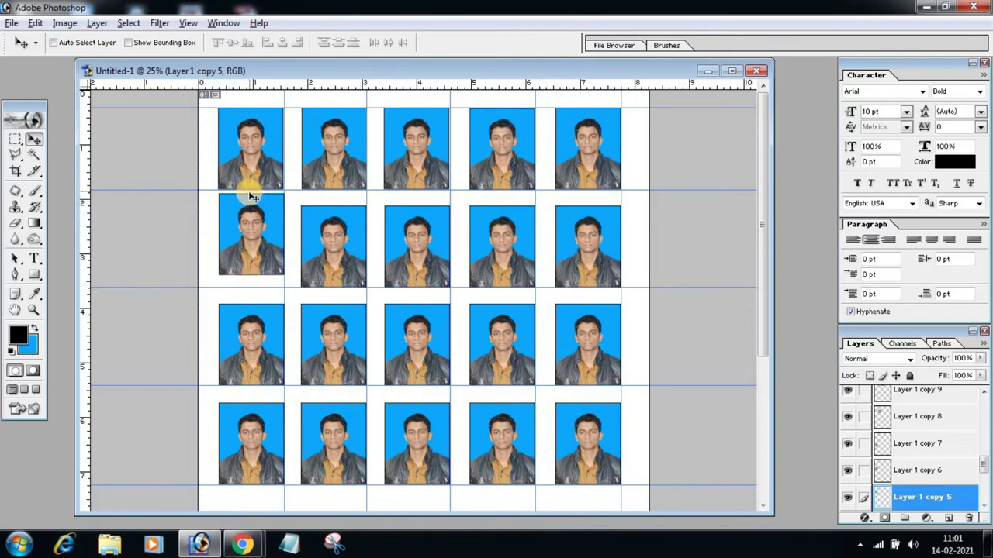
pyautogui.hotkey('ctrl', '+')
pyautogui.hotkey('ctrl', '+')
pyautogui.hotkey('ctrl', '+')
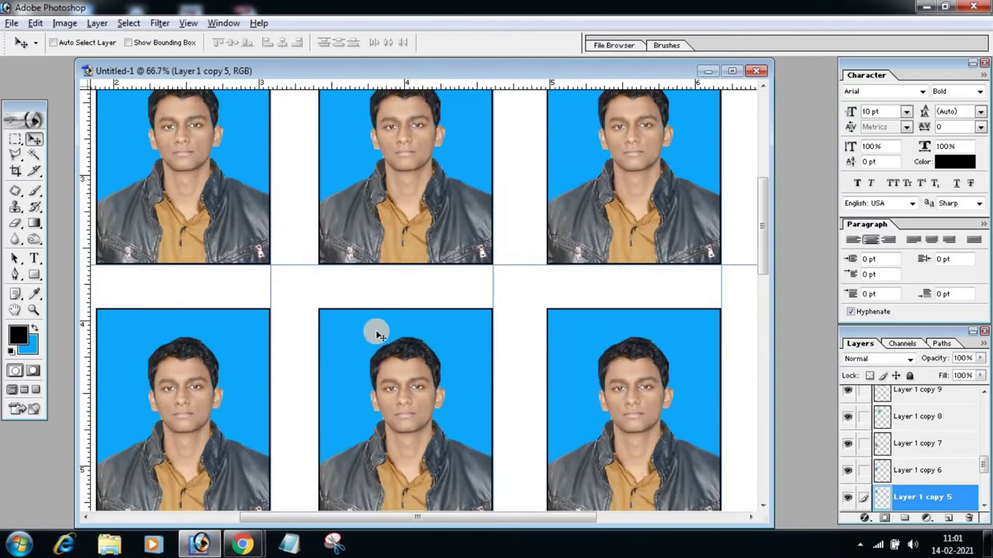
pyautogui.moveTo(310, 517); pyautogui.dragTo(161, 517)
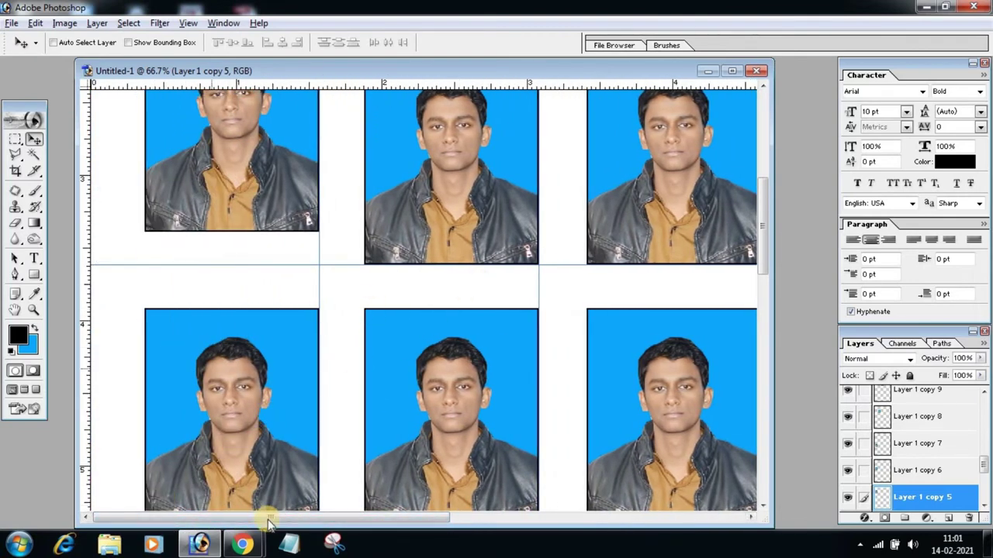
pyautogui.scroll(-2, 502, 431)
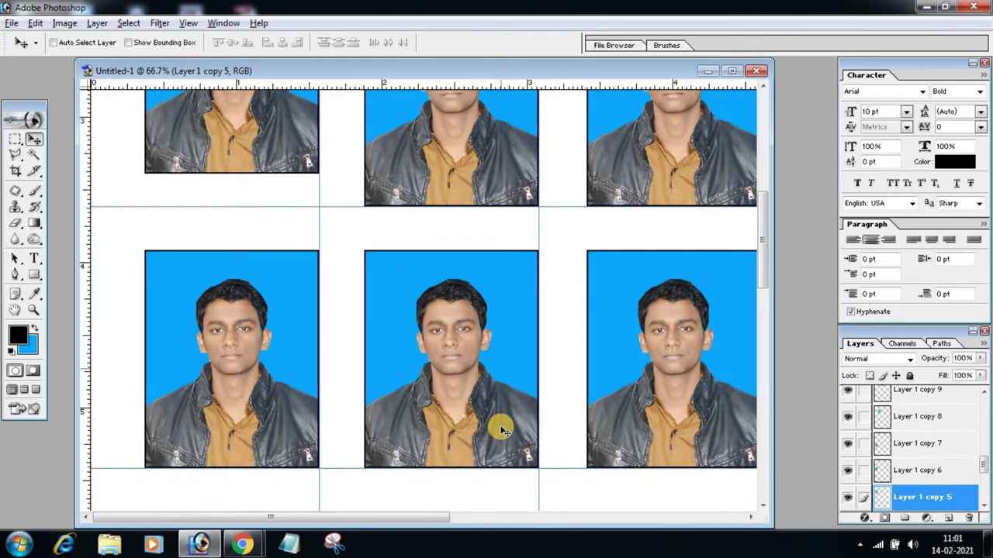
pyautogui.hotkey('ctrl', '-')
pyautogui.hotkey('ctrl', '-')
pyautogui.hotkey('ctrl', '-')
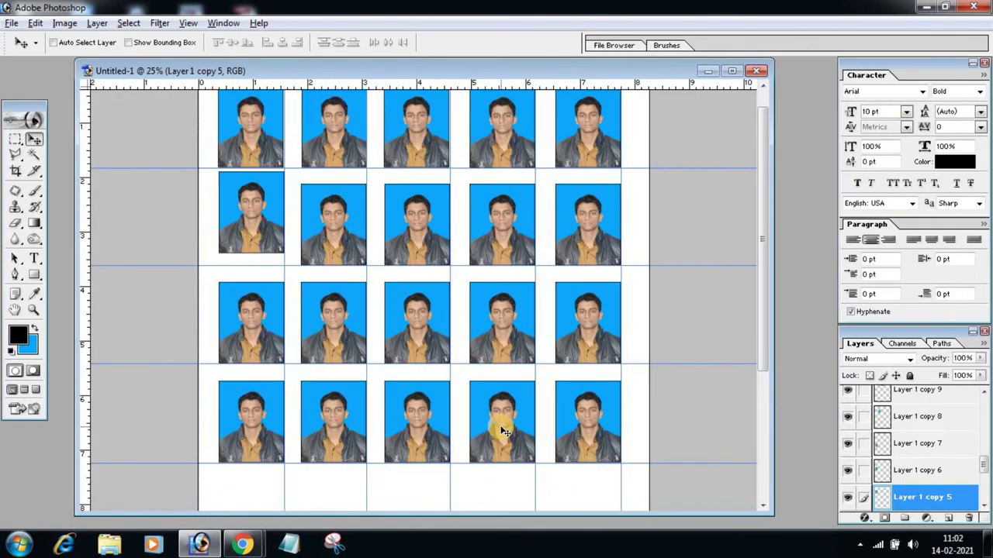
# Move the rightmost photo down into a new row below the existing grid
pyautogui.scroll(-2, 399, 341)
pyautogui.scroll(-3, 447, 315)
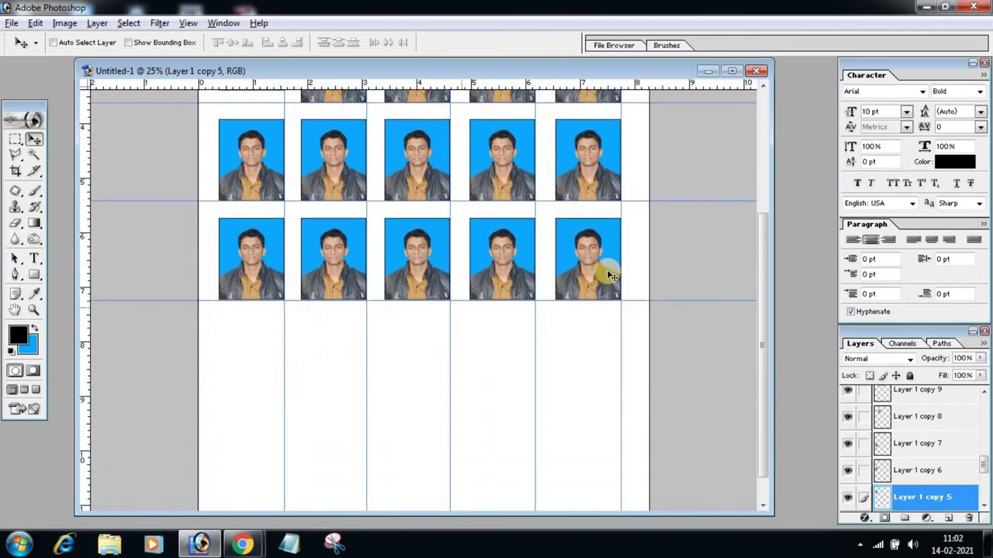
pyautogui.scroll(-1, 603, 272)
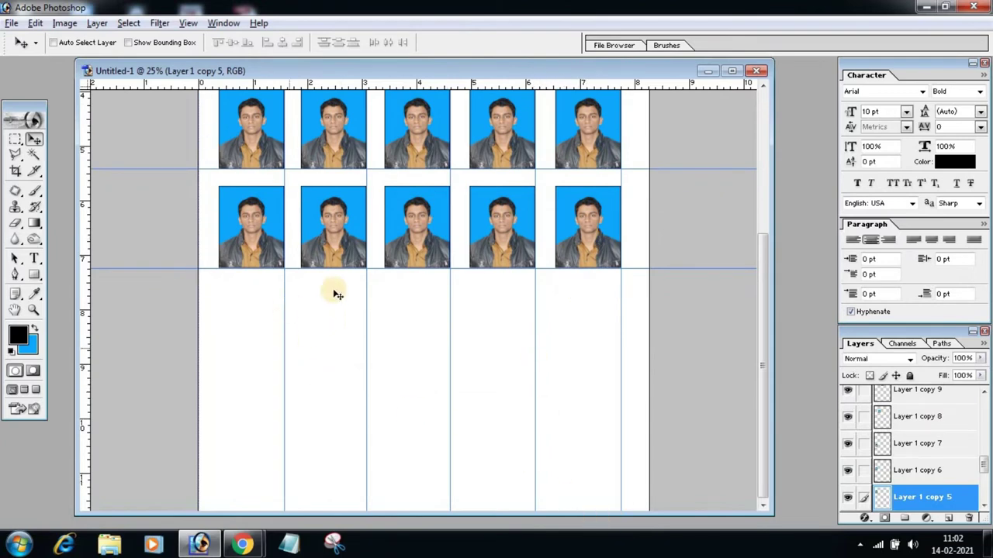
pyautogui.rightClick(603, 233)
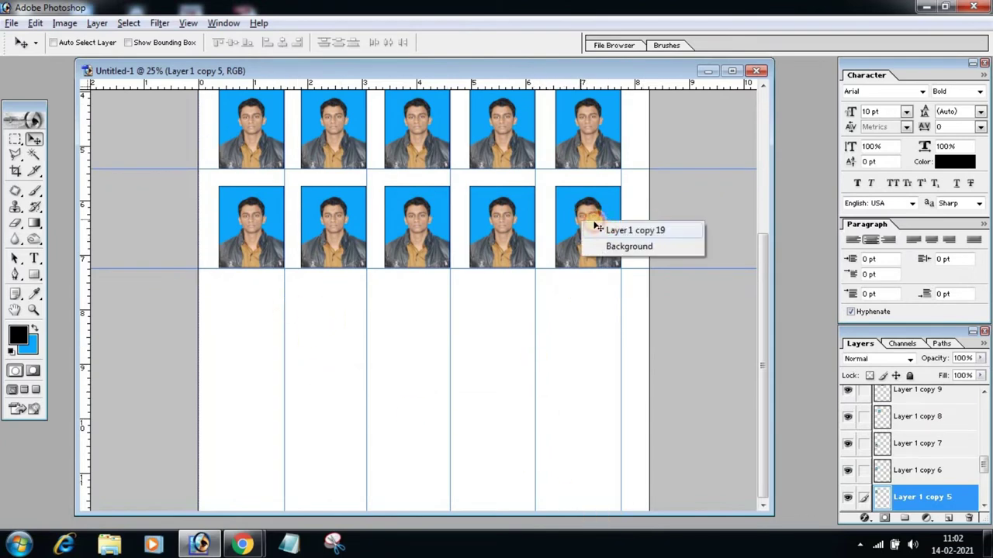
pyautogui.click(613, 231)
pyautogui.moveTo(597, 232)
pyautogui.mouseDown()
pyautogui.moveTo(252, 326)
pyautogui.moveTo(335, 329)
pyautogui.mouseUp()
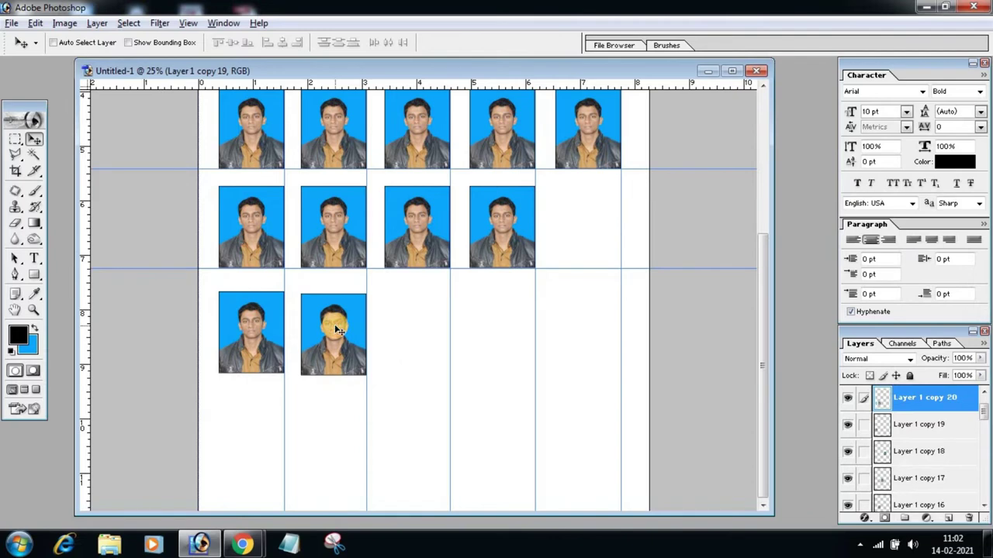
pyautogui.press('Up')
pyautogui.press('Up')
pyautogui.press('Up')
pyautogui.press('Up')
pyautogui.press('Up')
pyautogui.press('Up')
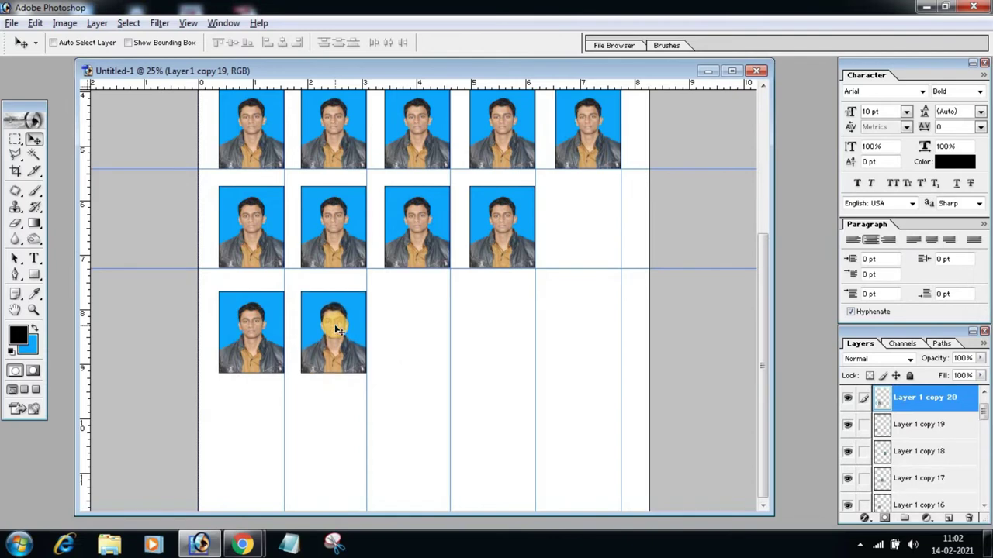
# Alt-drag copies so the two lowest rows each hold two aligned photos (Layer 1 copy 20)
pyautogui.hotkey('ctrl', 'z')
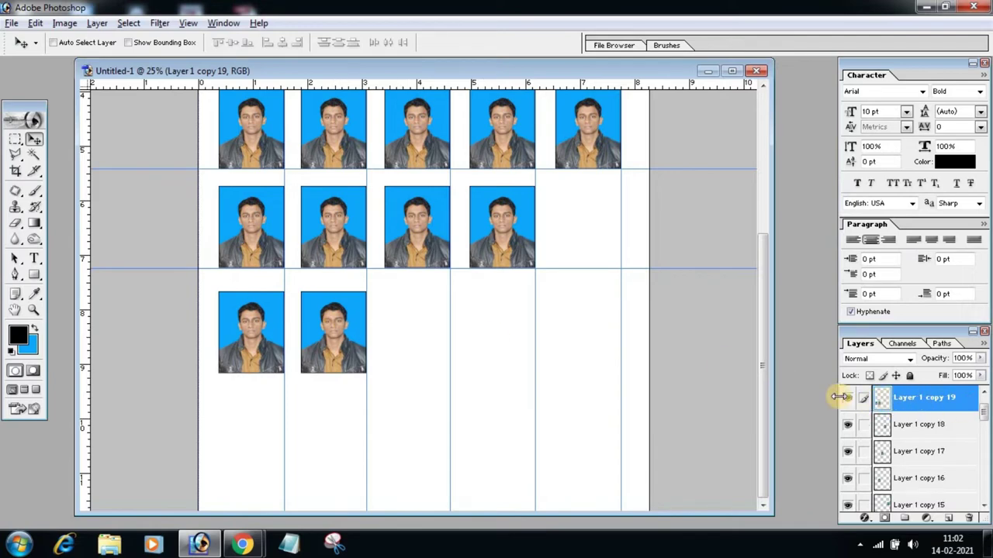
pyautogui.moveTo(327, 321)
pyautogui.mouseDown()
pyautogui.moveTo(489, 333)
pyautogui.moveTo(491, 324)
pyautogui.mouseUp()
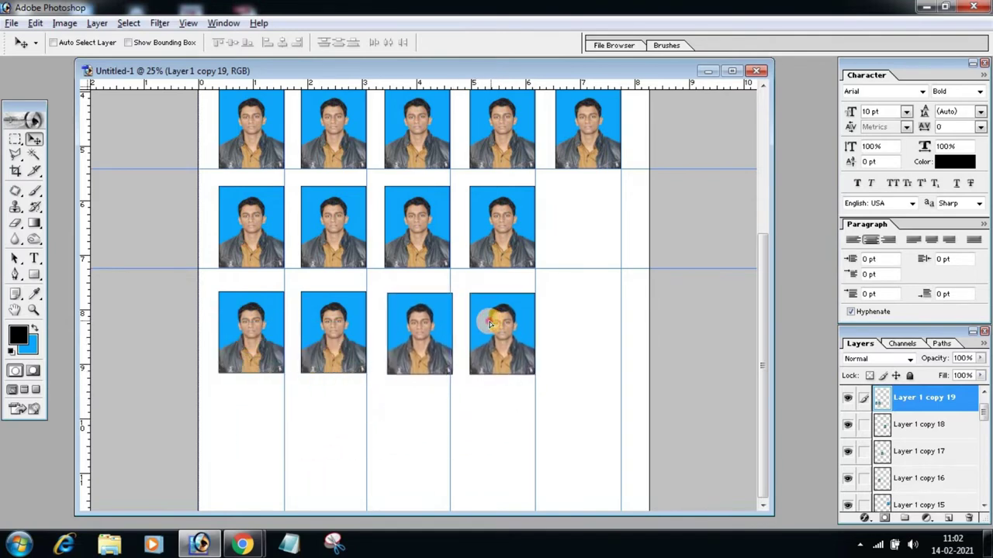
pyautogui.moveTo(490, 324)
pyautogui.mouseDown()
pyautogui.moveTo(503, 324)
pyautogui.moveTo(338, 454)
pyautogui.moveTo(326, 425)
pyautogui.mouseUp()
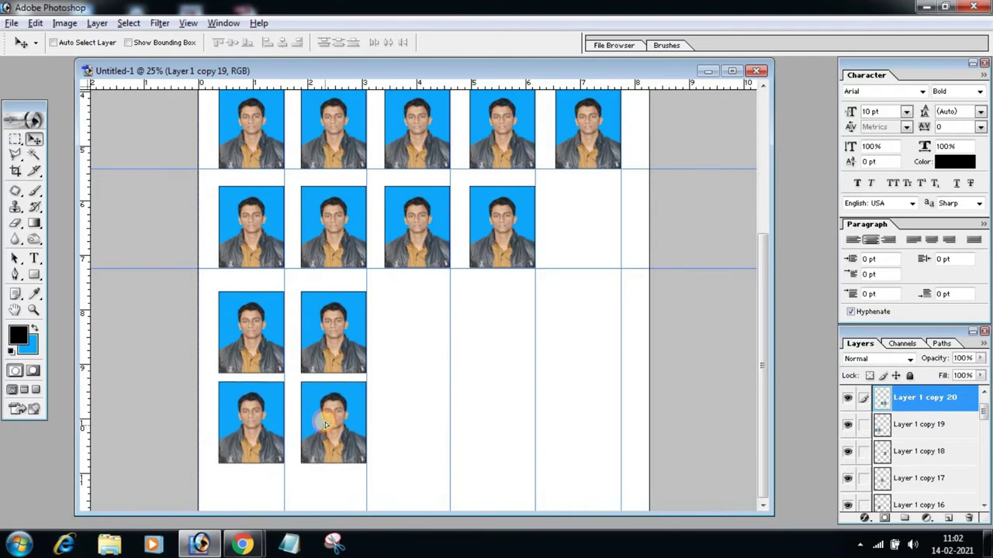
pyautogui.moveTo(326, 425); pyautogui.dragTo(345, 434)
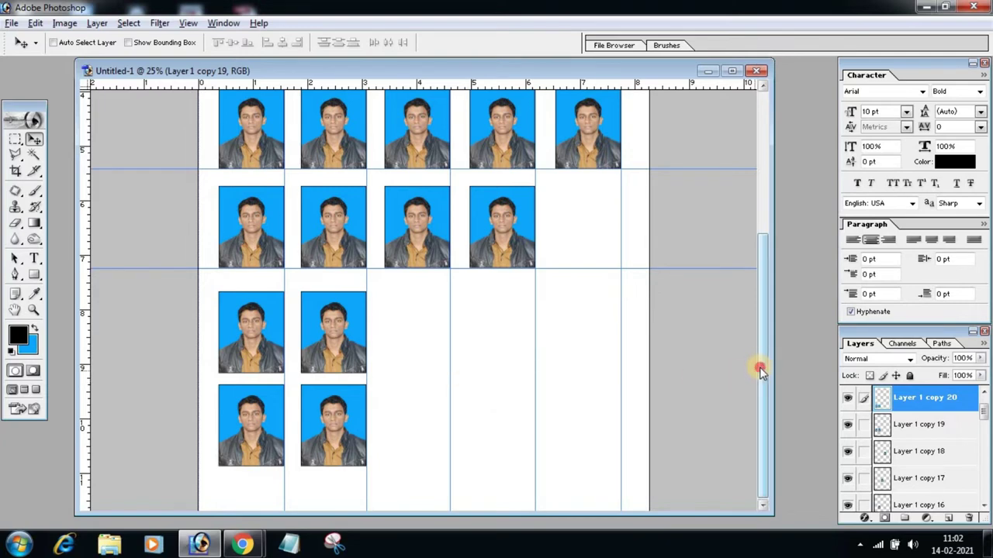
# Narrow and shift the Untitled-1 window left to reveal the original portrait window
pyautogui.scroll(5, 731, 233)
pyautogui.scroll(-5, 732, 339)
pyautogui.scroll(5, 731, 228)
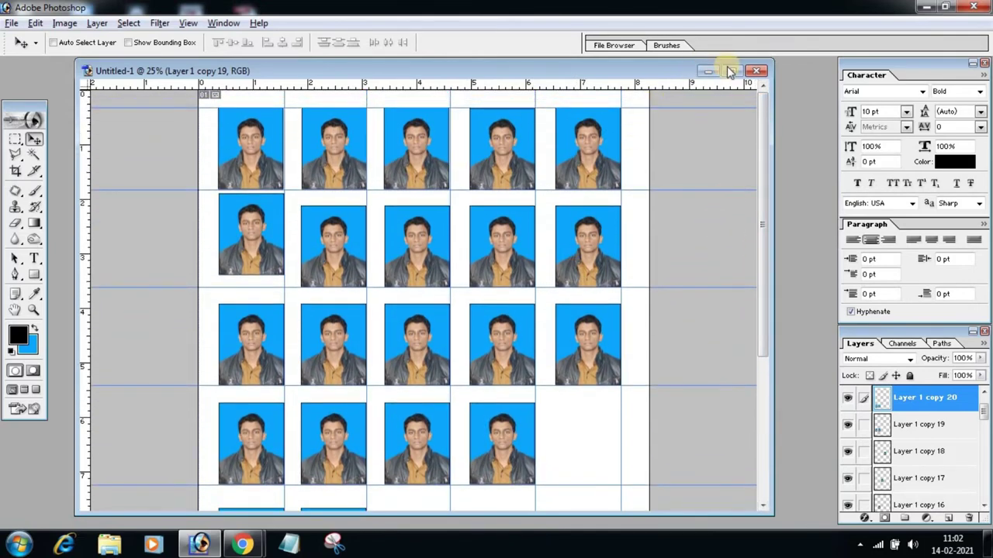
pyautogui.moveTo(771, 186); pyautogui.dragTo(469, 242)
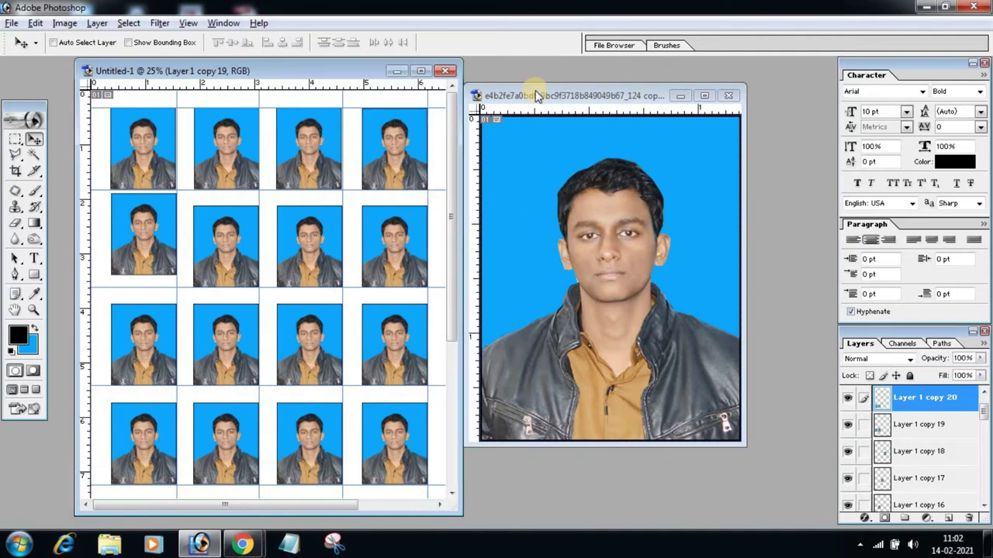
pyautogui.moveTo(363, 80); pyautogui.dragTo(340, 80)
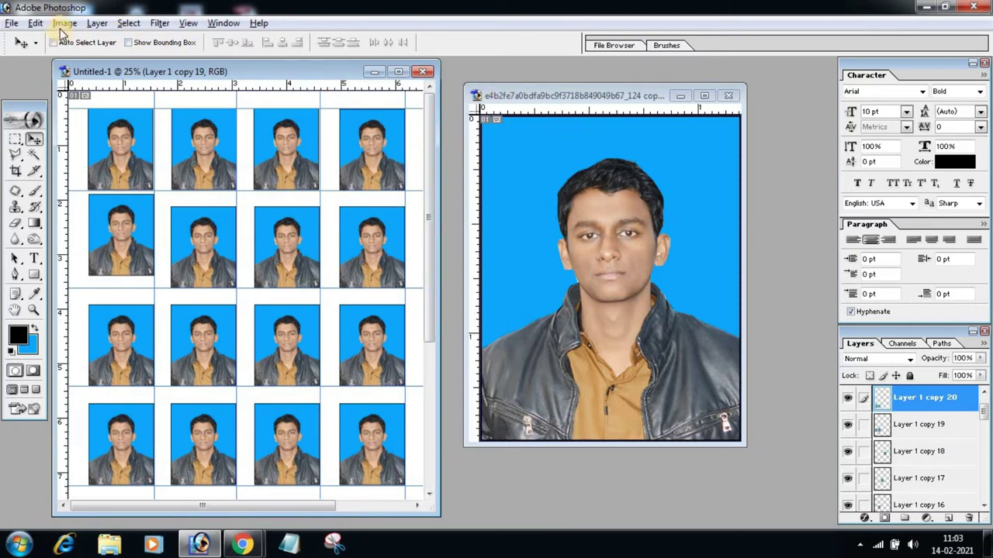
# Convert the original portrait to Grayscale mode, discarding its colour information
pyautogui.click(594, 95)
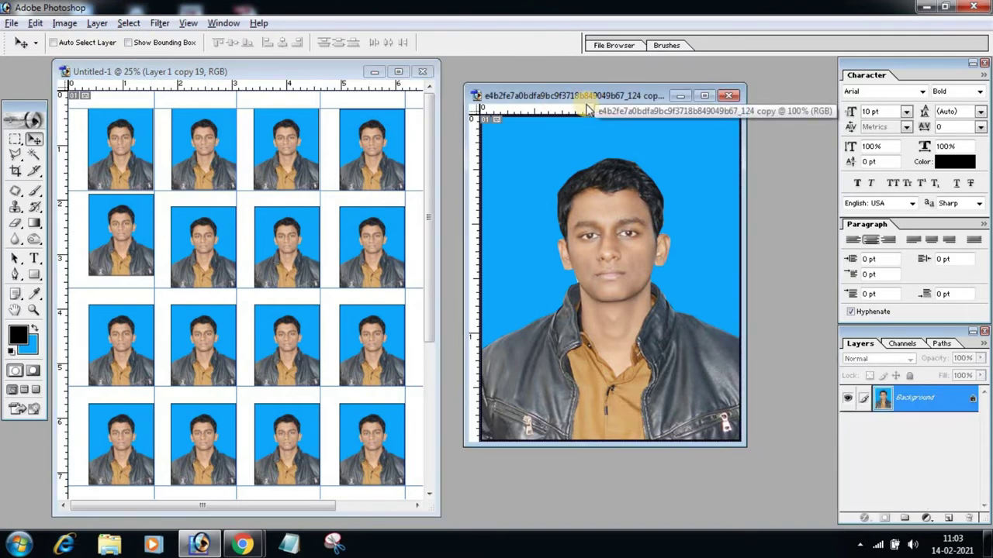
pyautogui.click(66, 24)
pyautogui.moveTo(85, 40)
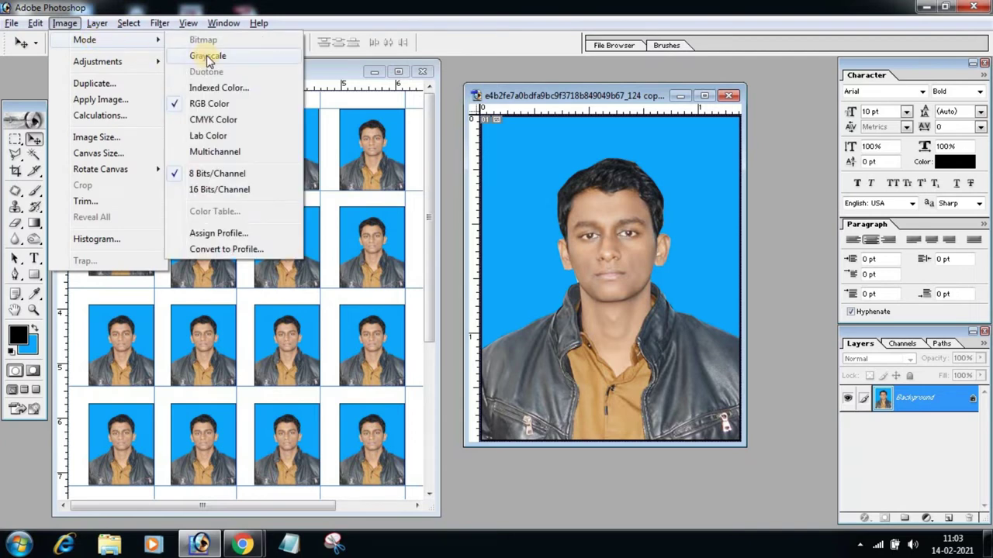
pyautogui.click(206, 56)
pyautogui.click(457, 215)
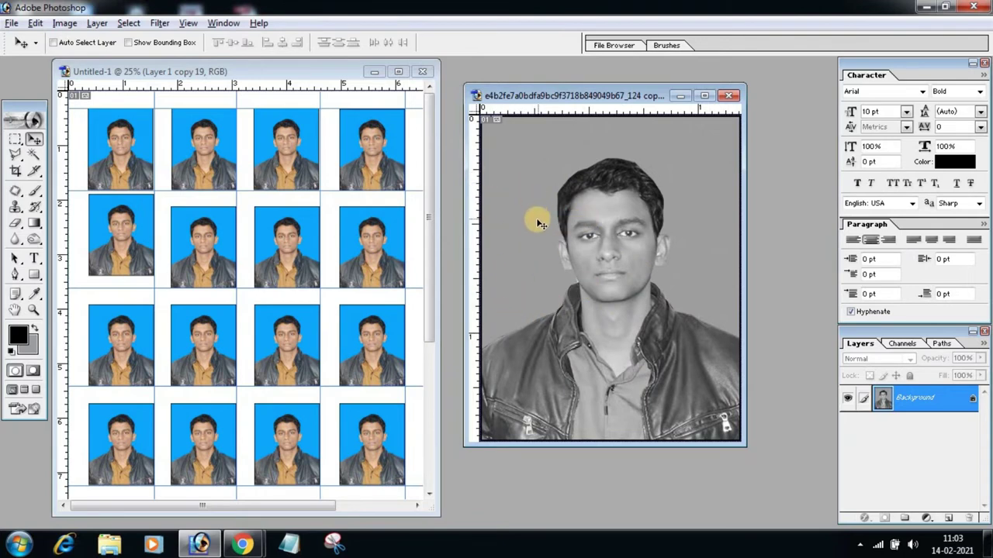
# Try a Magic Wand selection of the grey background, deselect, and close the portrait
pyautogui.click(16, 224)
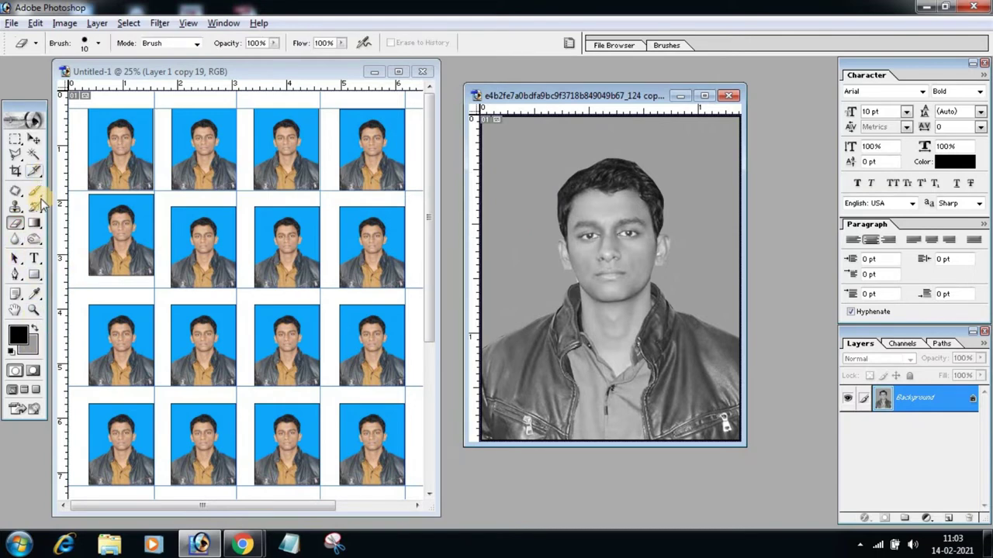
pyautogui.click(33, 155)
pyautogui.click(539, 159)
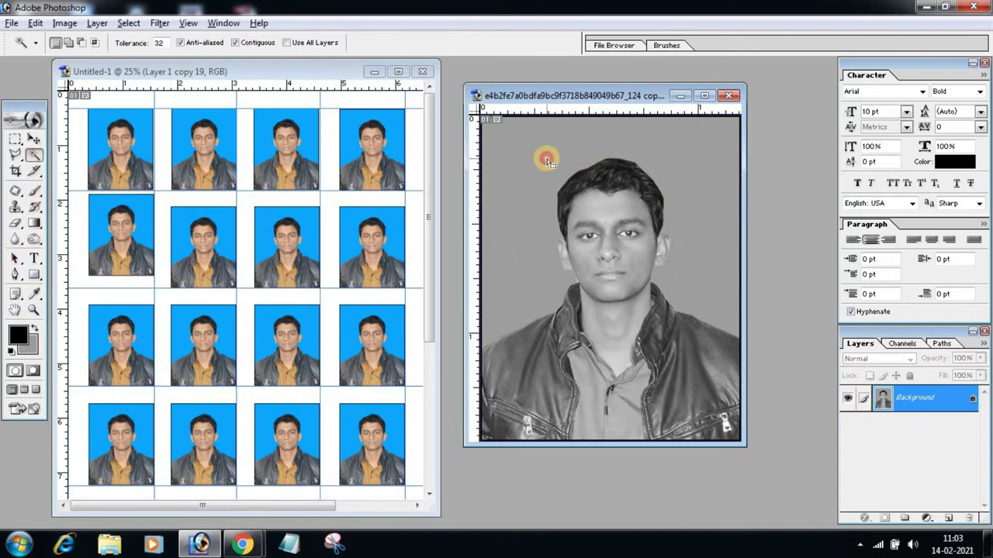
pyautogui.hotkey('ctrl', 'd')
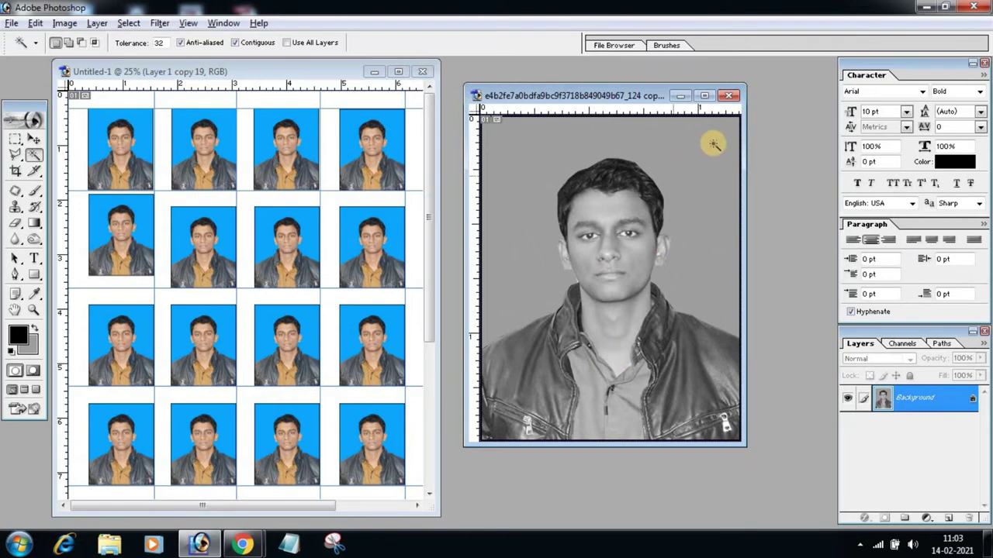
pyautogui.click(733, 97)
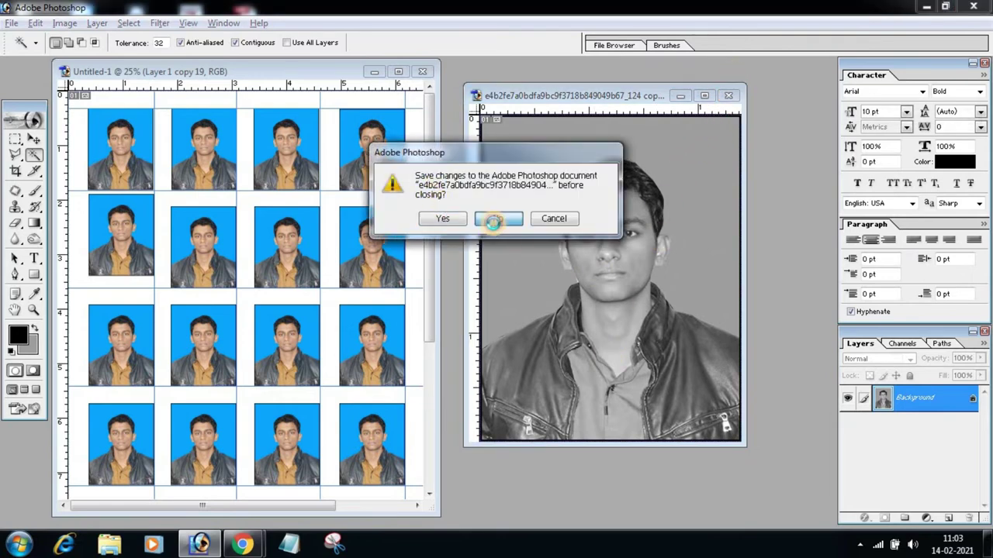
# Close the portrait and the photo sheet documents without saving changes
pyautogui.click(491, 224)
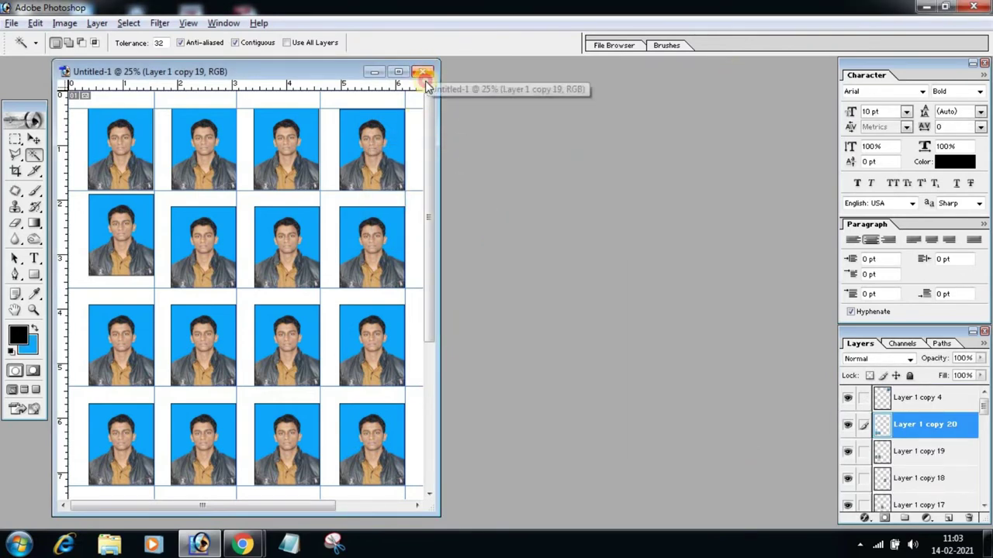
pyautogui.click(422, 72)
pyautogui.click(495, 214)
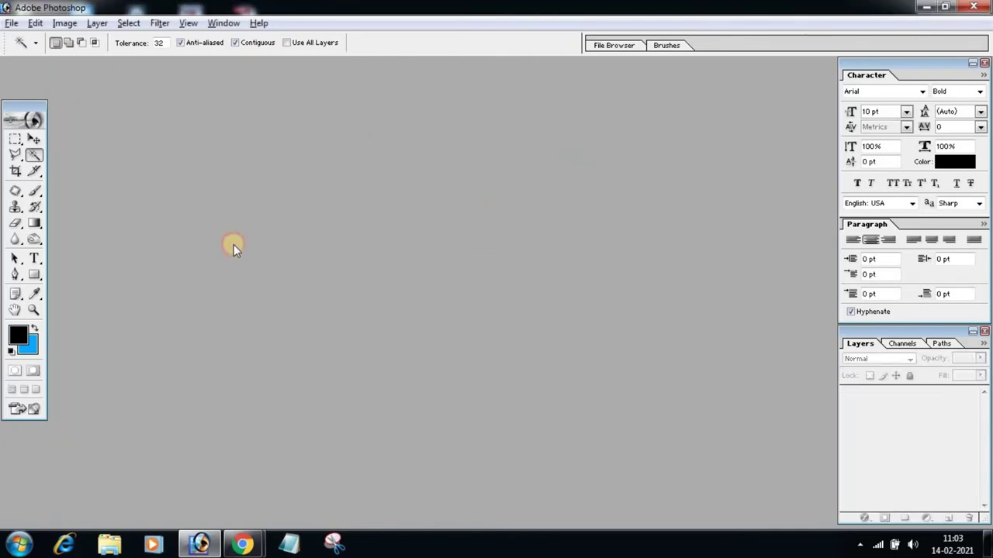
# Open woman-with-hard-pimples-on-her-face.jpg from the Clipart for DTP folder and bring its window into view
pyautogui.doubleClick(233, 245)
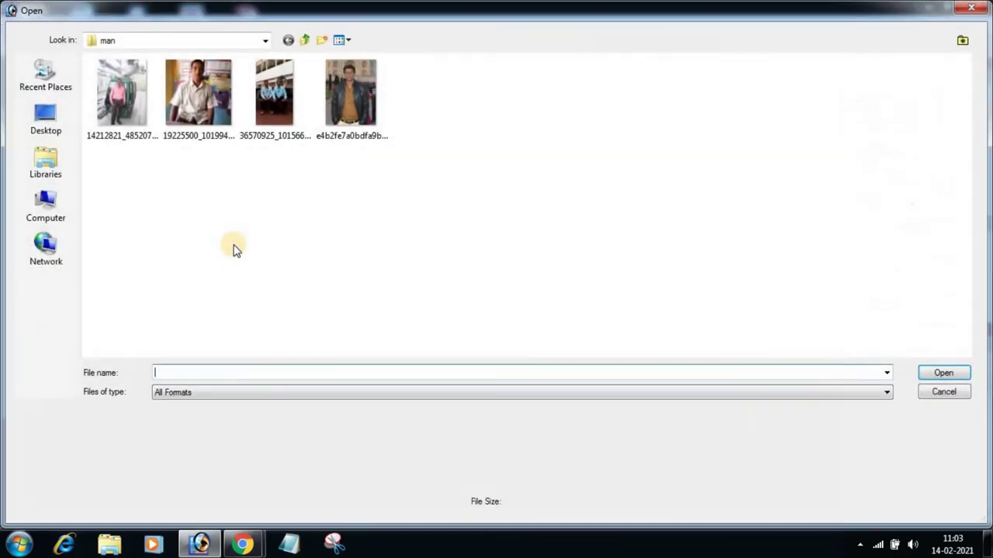
pyautogui.click(305, 43)
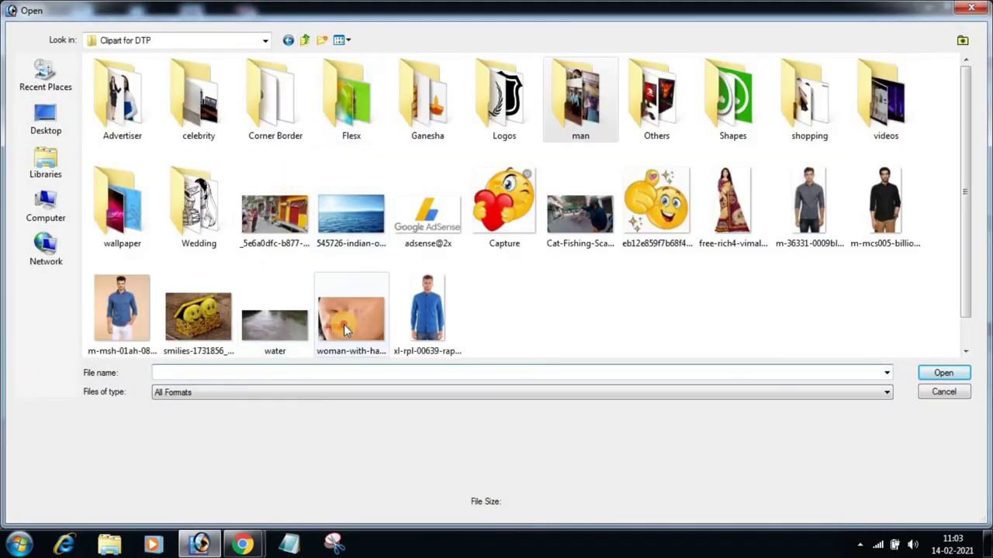
pyautogui.doubleClick(345, 320)
pyautogui.moveTo(367, 67); pyautogui.dragTo(432, 94)
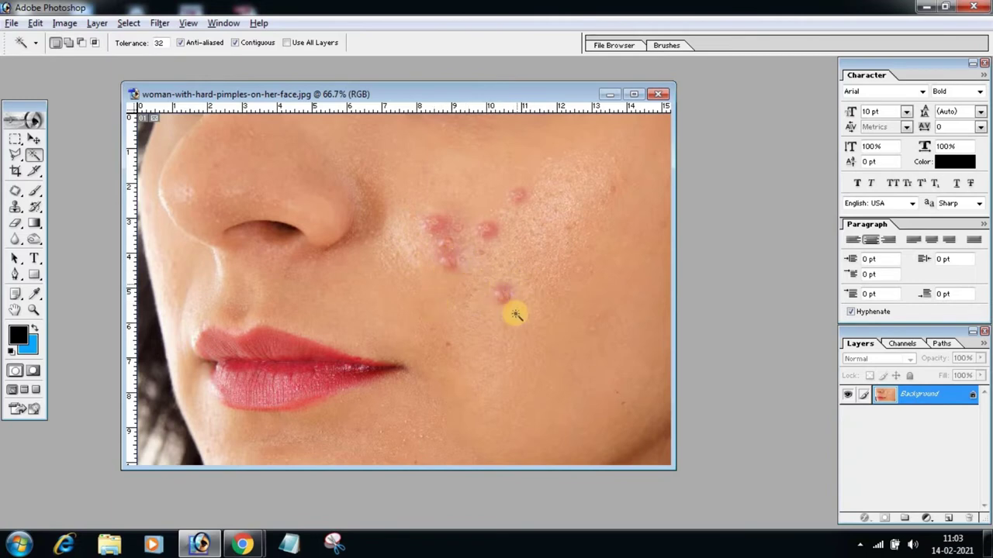
# Select the Clone Stamp, reduce the brush to 100, and frame the blemished cheek
pyautogui.click(33, 140)
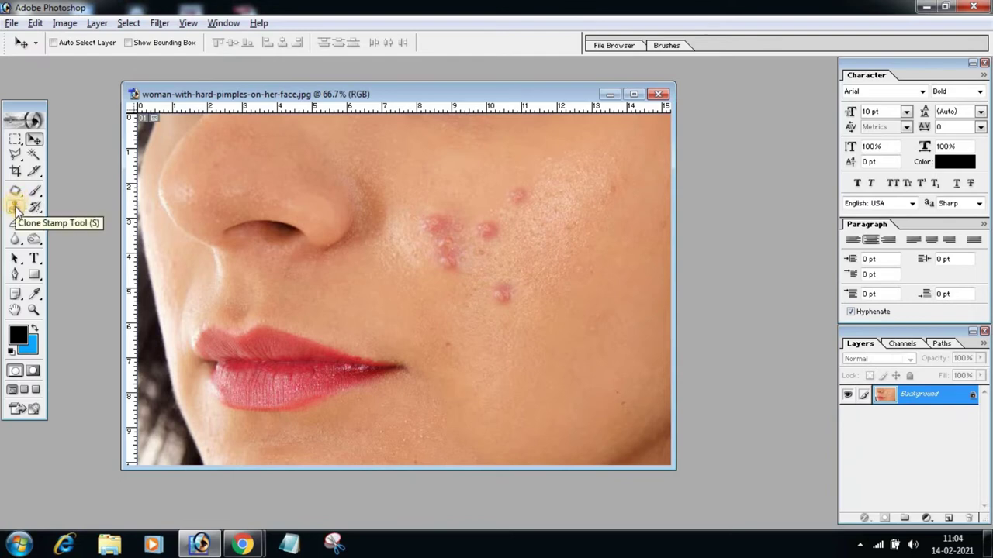
pyautogui.click(16, 207)
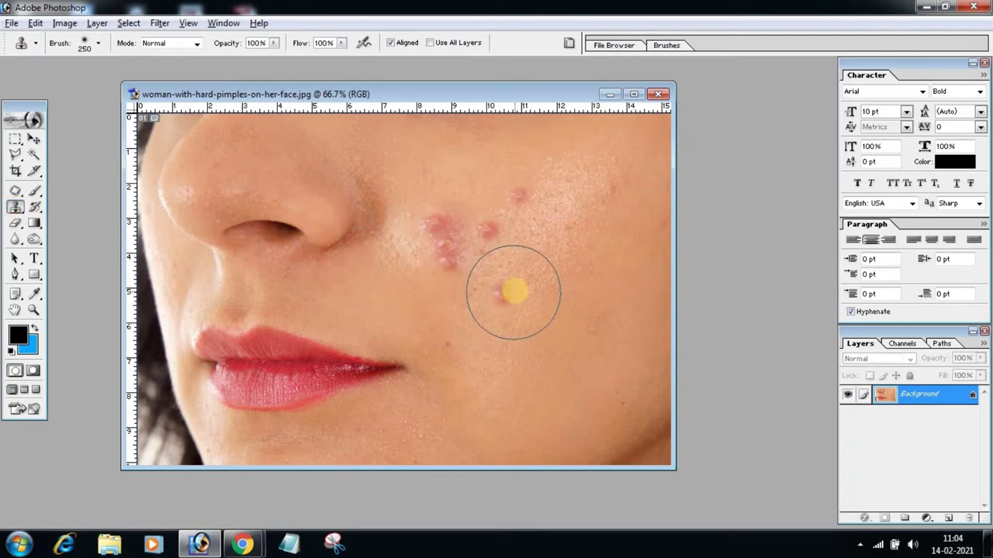
pyautogui.press('[')
pyautogui.press('[')
pyautogui.press('[')
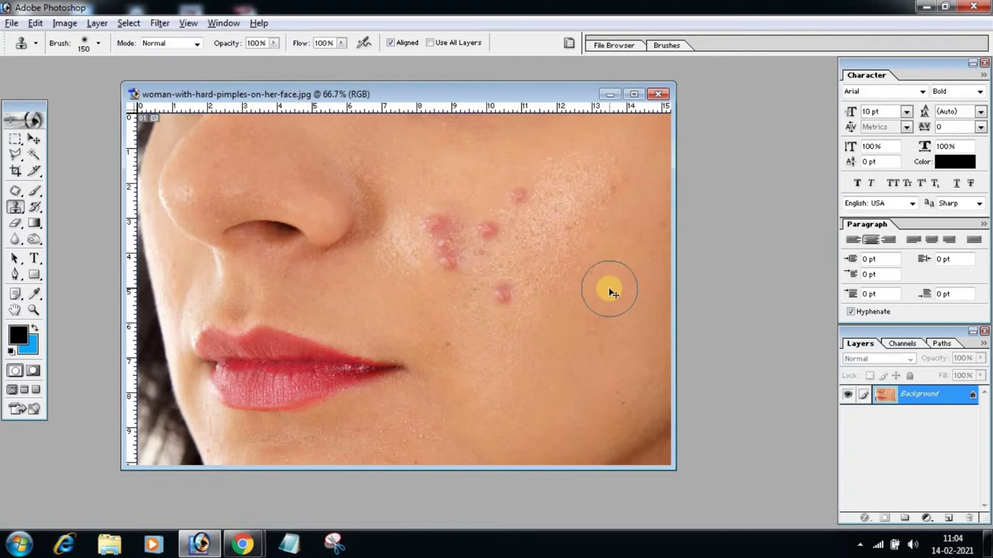
pyautogui.hotkey('ctrl', '+')
pyautogui.hotkey('ctrl', '+')
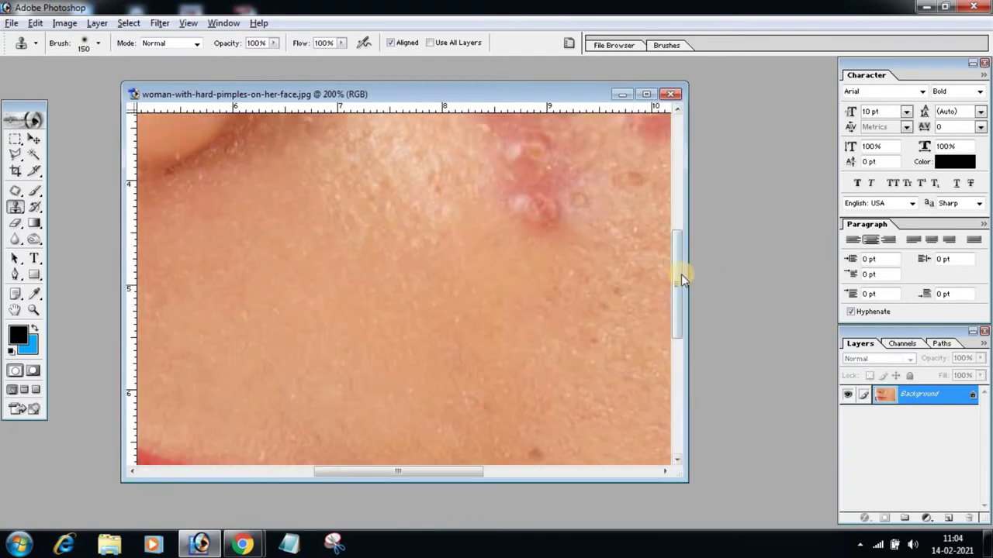
pyautogui.moveTo(687, 276); pyautogui.dragTo(800, 285)
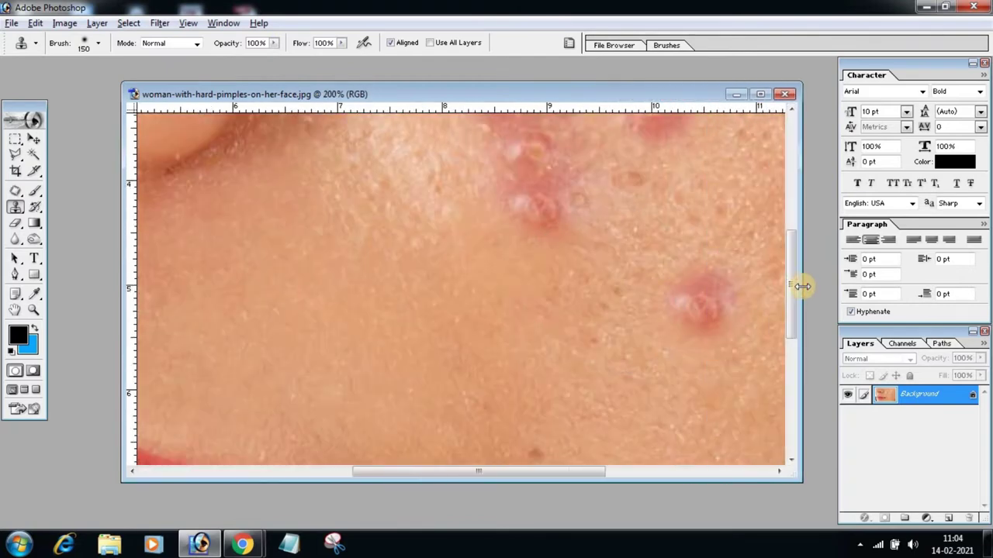
pyautogui.hotkey('ctrl', '-')
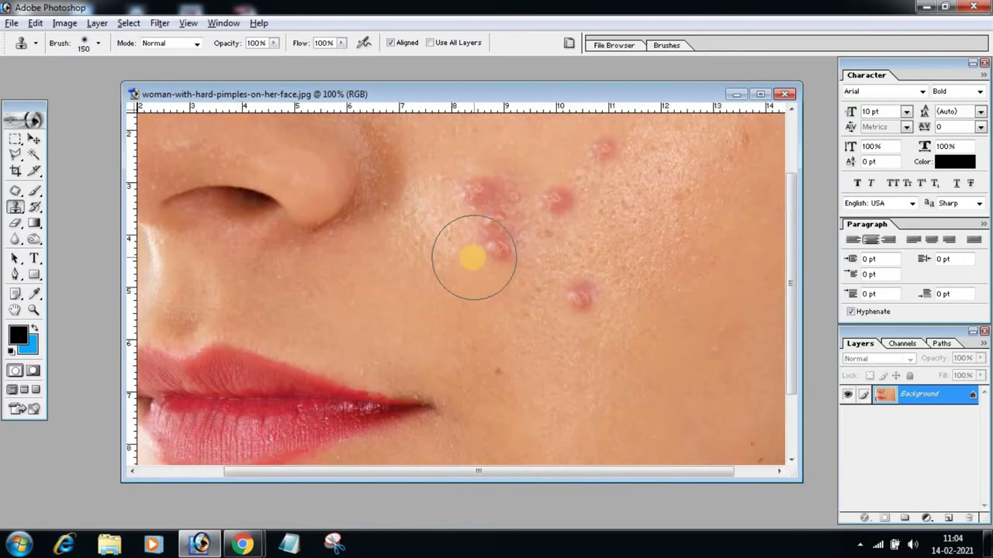
pyautogui.scroll(2, 465, 256)
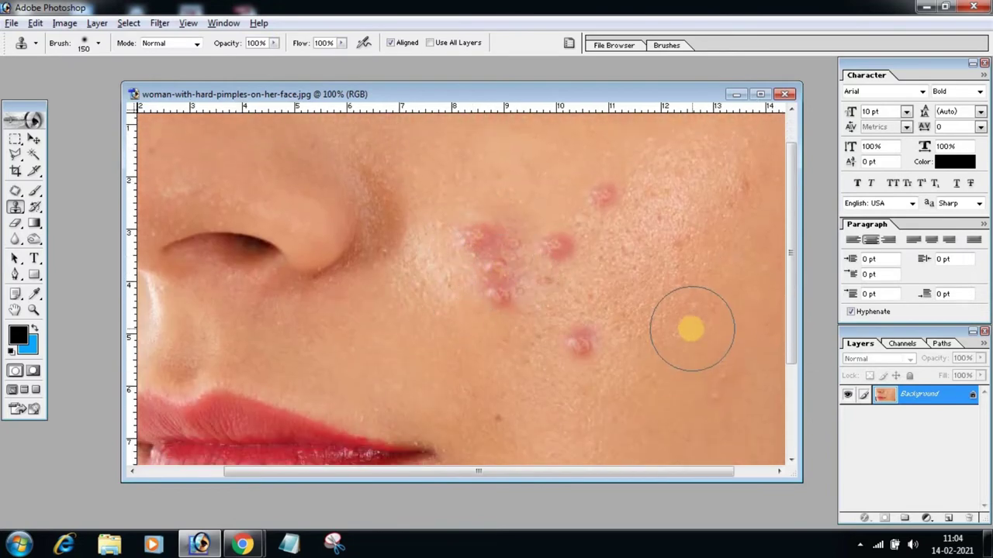
pyautogui.press('[')
pyautogui.press('[')
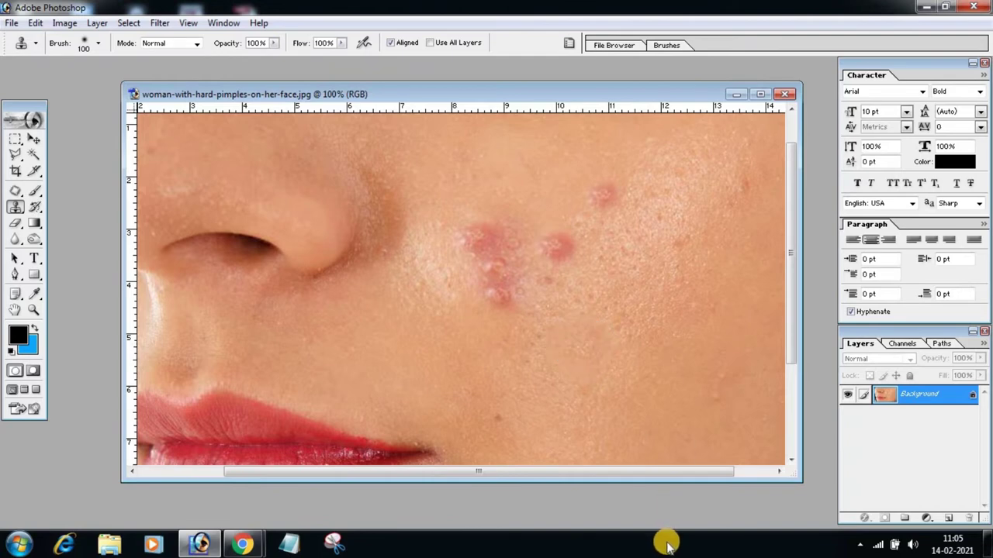
# Clone clean skin over the pimple cluster, the upper pimple and the smaller pimple
pyautogui.keyDown('alt'); pyautogui.click(641, 316); pyautogui.keyUp('alt')
pyautogui.moveTo(641, 317)
pyautogui.mouseDown()
pyautogui.moveTo(539, 281)
pyautogui.moveTo(635, 167)
pyautogui.mouseUp()
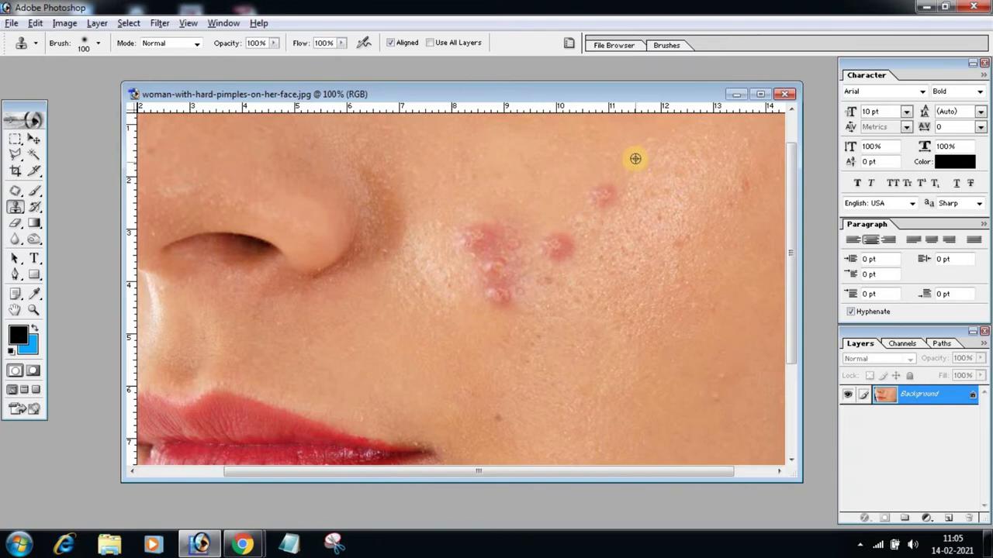
pyautogui.moveTo(635, 159); pyautogui.dragTo(603, 194)
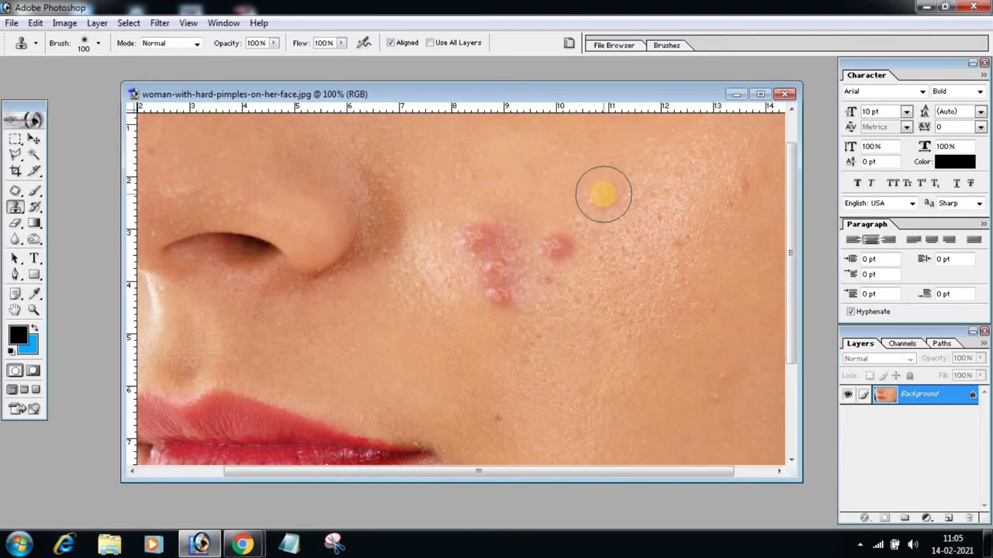
pyautogui.keyDown('alt'); pyautogui.click(584, 205); pyautogui.keyUp('alt')
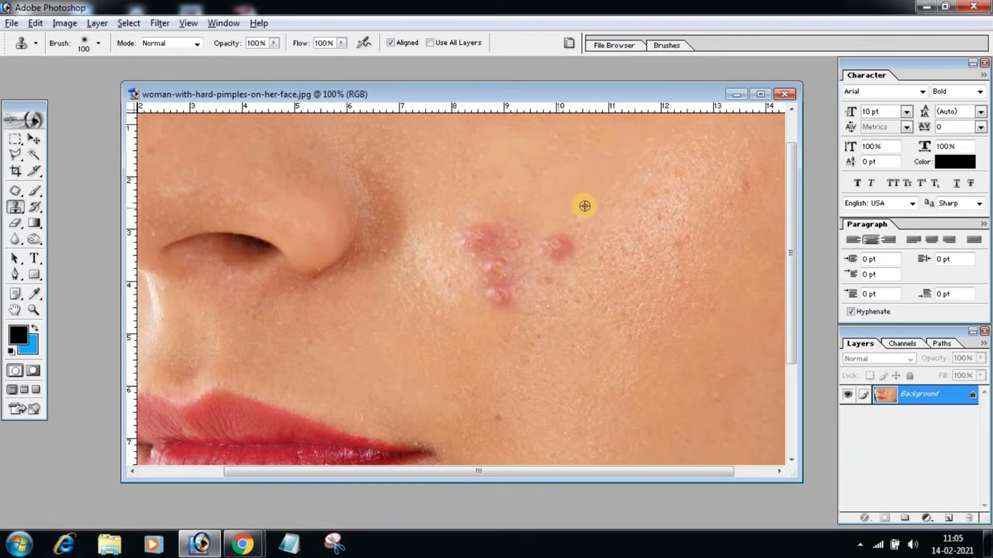
pyautogui.moveTo(572, 243); pyautogui.dragTo(563, 240)
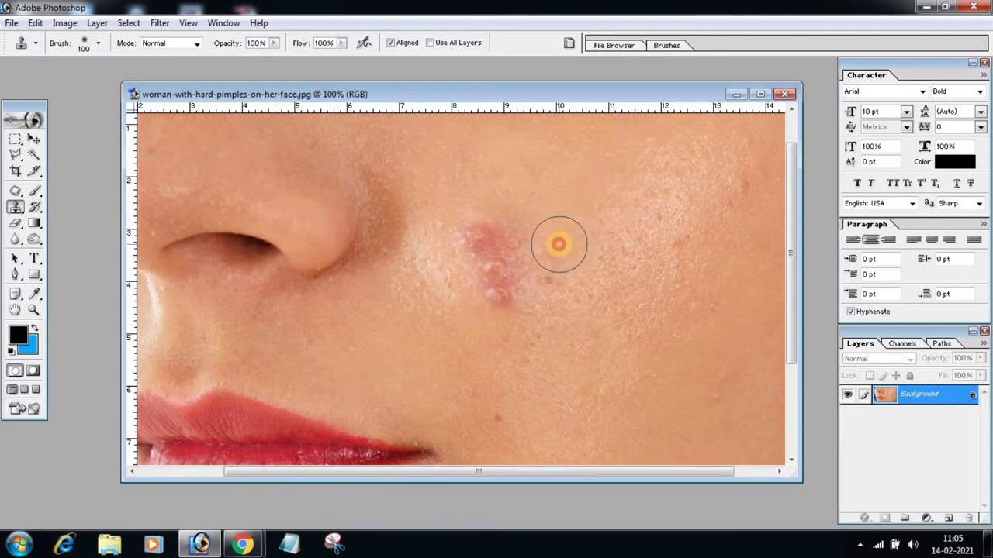
pyautogui.keyDown('alt'); pyautogui.click(569, 322); pyautogui.keyUp('alt')
pyautogui.click(561, 268)
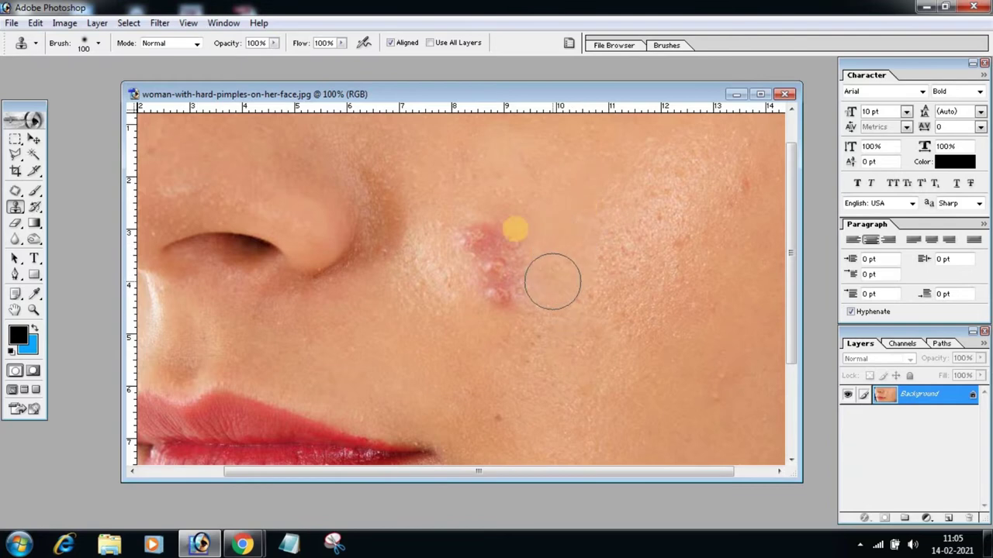
# Resample nearby skin to cover the remaining pimples and faint marks, then close the photo
pyautogui.keyDown('alt'); pyautogui.click(511, 185); pyautogui.keyUp('alt')
pyautogui.click(510, 228)
pyautogui.keyDown('alt'); pyautogui.click(455, 204); pyautogui.keyUp('alt')
pyautogui.click(483, 231)
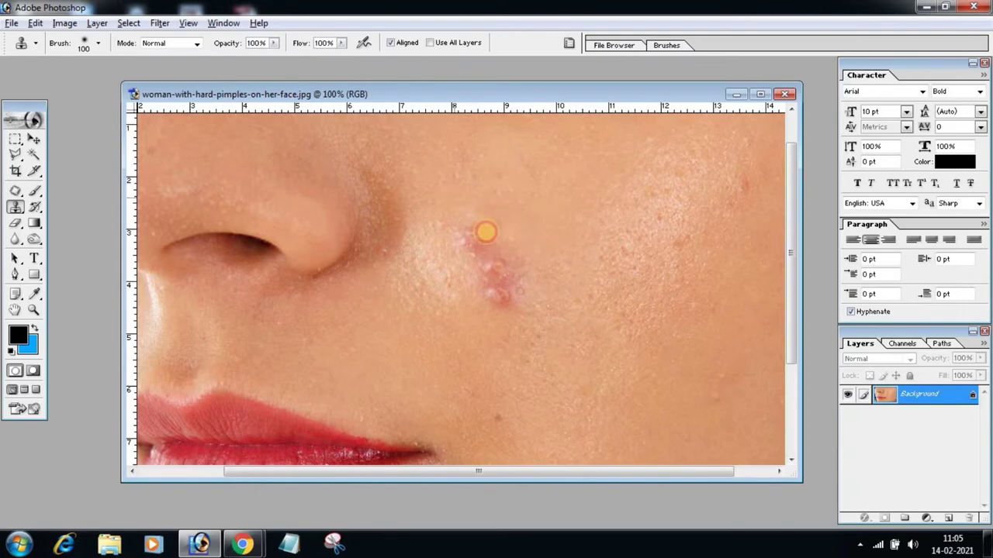
pyautogui.keyDown('alt'); pyautogui.click(437, 210); pyautogui.keyUp('alt')
pyautogui.click(472, 240)
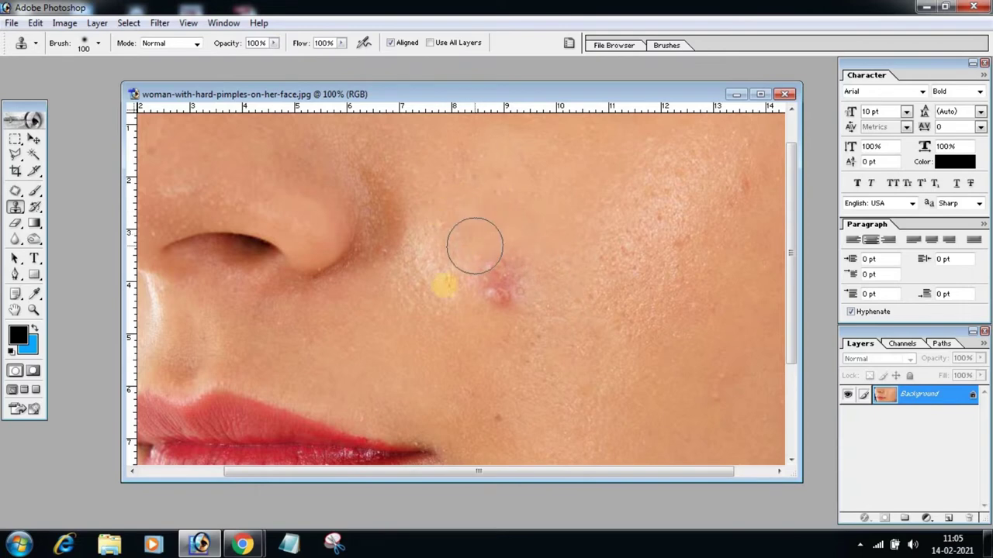
pyautogui.keyDown('alt'); pyautogui.click(477, 325); pyautogui.keyUp('alt')
pyautogui.click(486, 296)
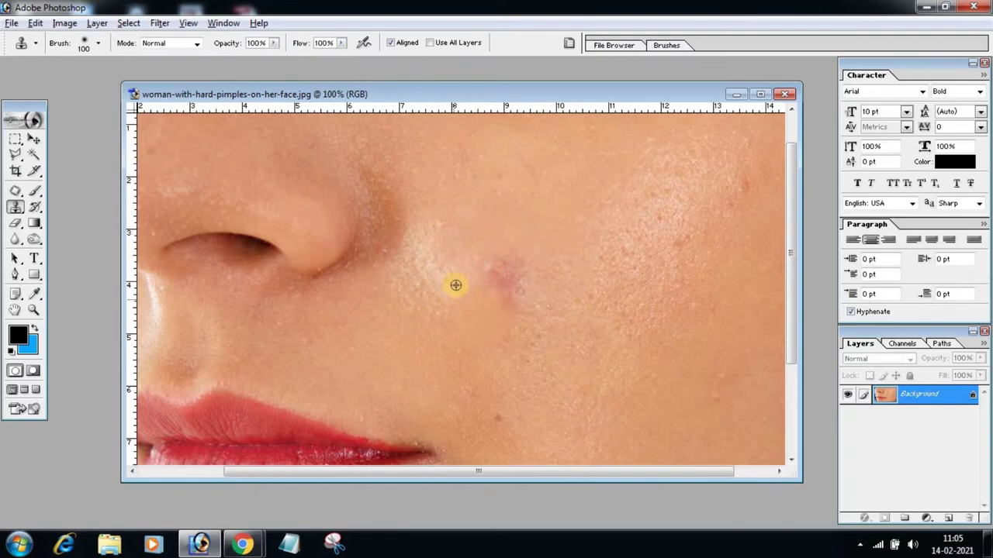
pyautogui.click(485, 276)
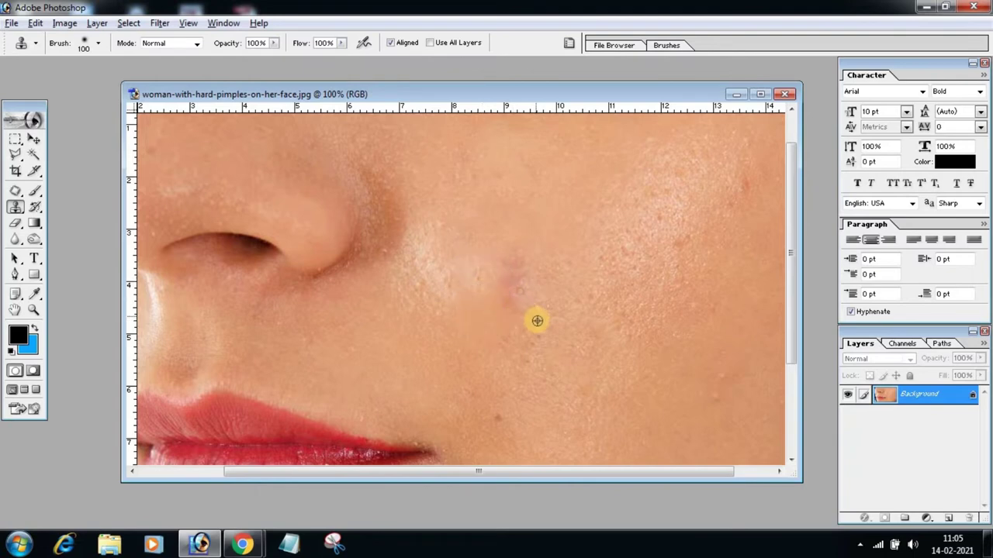
pyautogui.click(511, 259)
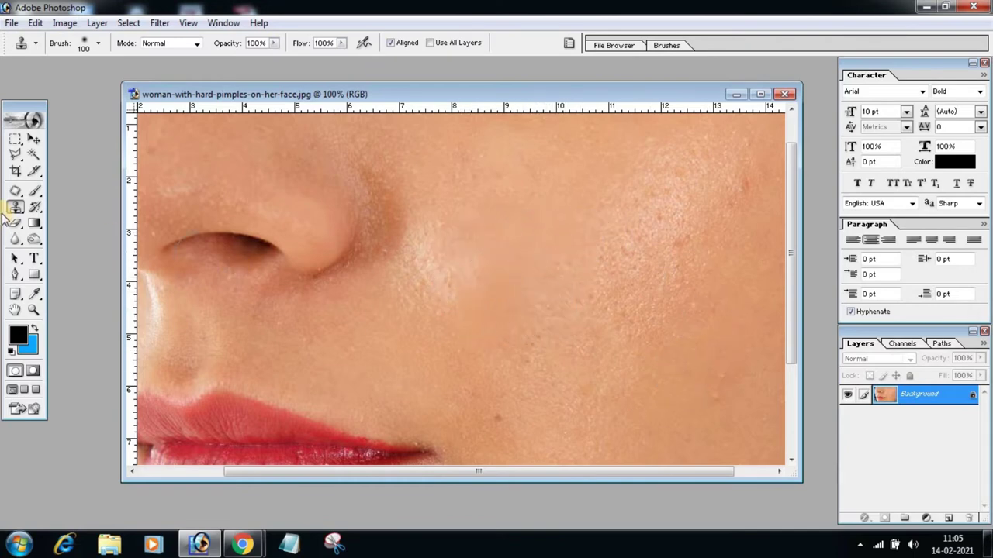
pyautogui.click(784, 94)
# Discard the retouch, reopen woman-with-hard-pimples-on-her-face.jpg at 100% in a widened window
pyautogui.click(497, 213)
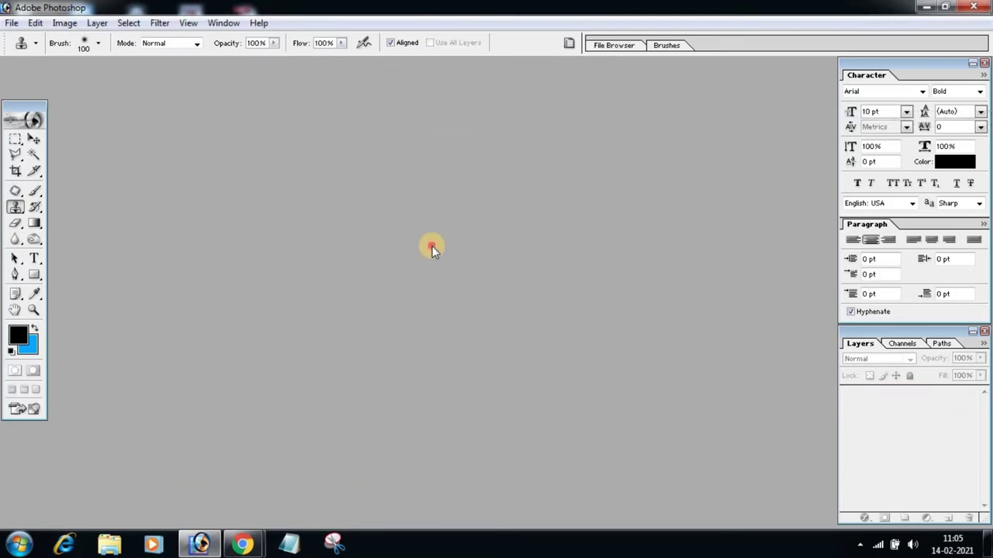
pyautogui.doubleClick(432, 246)
pyautogui.doubleClick(373, 310)
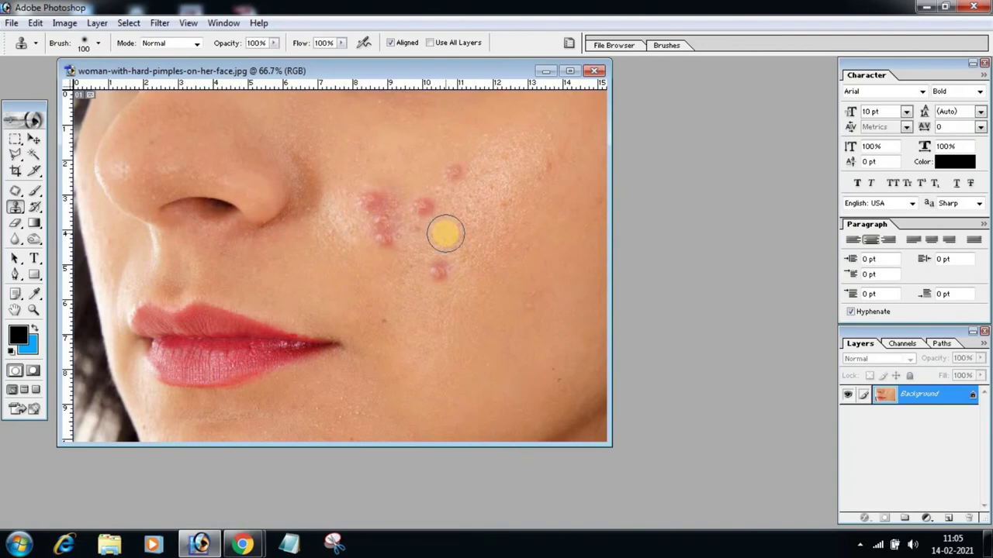
pyautogui.hotkey('ctrl', '+')
pyautogui.scroll(3, 445, 233)
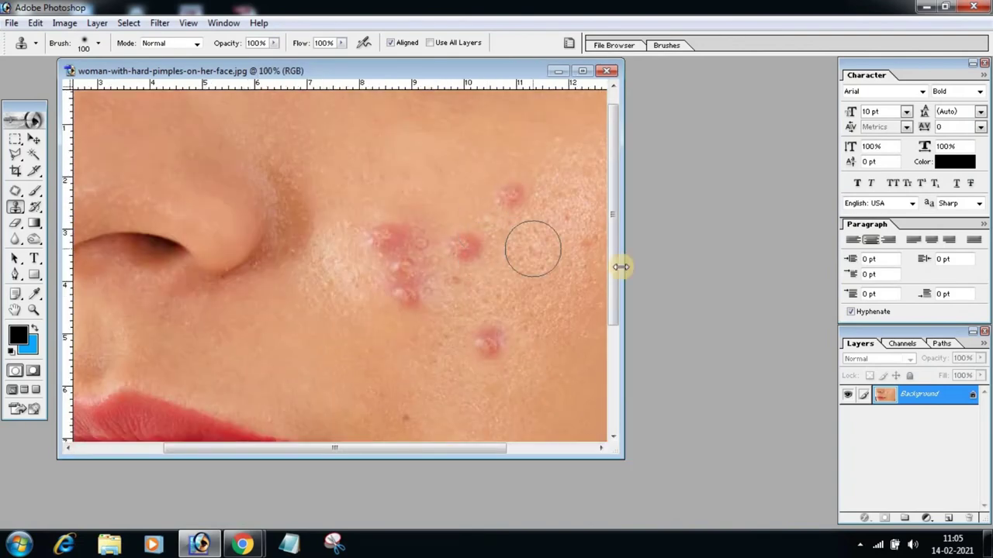
pyautogui.moveTo(622, 266); pyautogui.dragTo(811, 296)
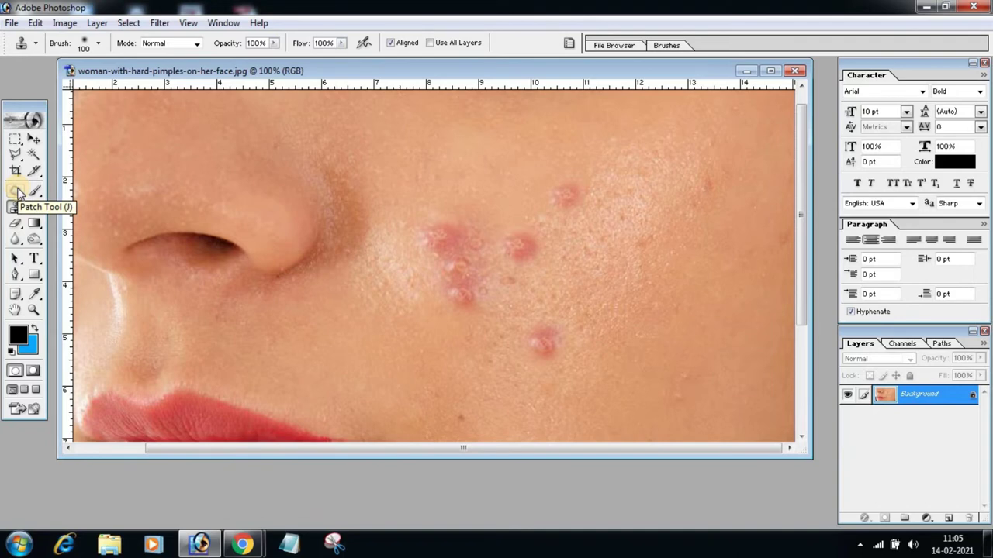
# Use the Patch Tool to cover the lower pimple with clear skin from below
pyautogui.click(19, 192)
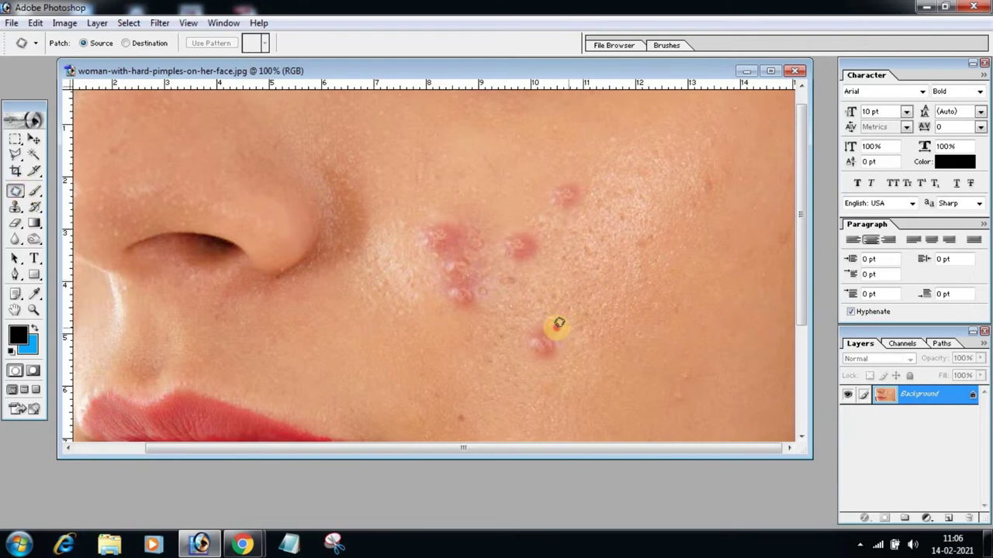
pyautogui.moveTo(559, 324)
pyautogui.mouseDown()
pyautogui.moveTo(549, 355)
pyautogui.moveTo(518, 344)
pyautogui.moveTo(525, 323)
pyautogui.moveTo(545, 314)
pyautogui.mouseUp()
pyautogui.moveTo(557, 324); pyautogui.dragTo(552, 326)
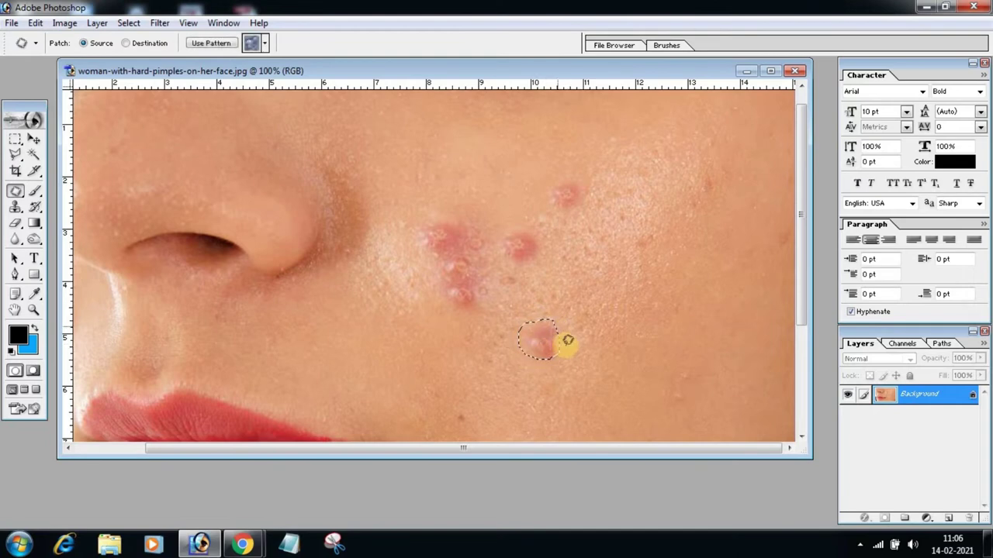
pyautogui.moveTo(539, 340)
pyautogui.mouseDown()
pyautogui.moveTo(535, 393)
pyautogui.moveTo(520, 390)
pyautogui.mouseUp()
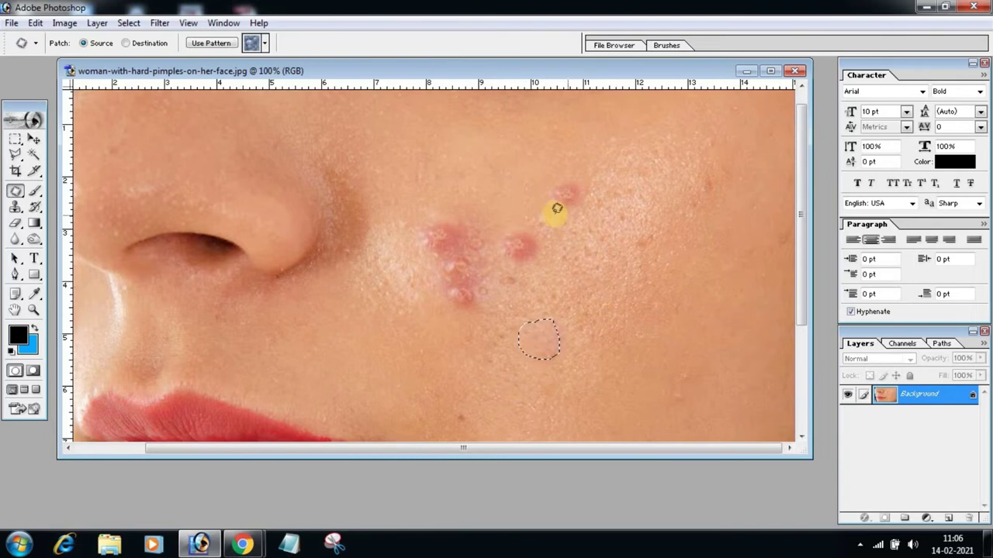
# Patch the upper pimple, the neighbouring red pimple and the large cluster, then deselect and zoom out
pyautogui.moveTo(554, 211)
pyautogui.mouseDown()
pyautogui.moveTo(552, 183)
pyautogui.moveTo(562, 211)
pyautogui.moveTo(554, 206)
pyautogui.moveTo(614, 162)
pyautogui.mouseUp()
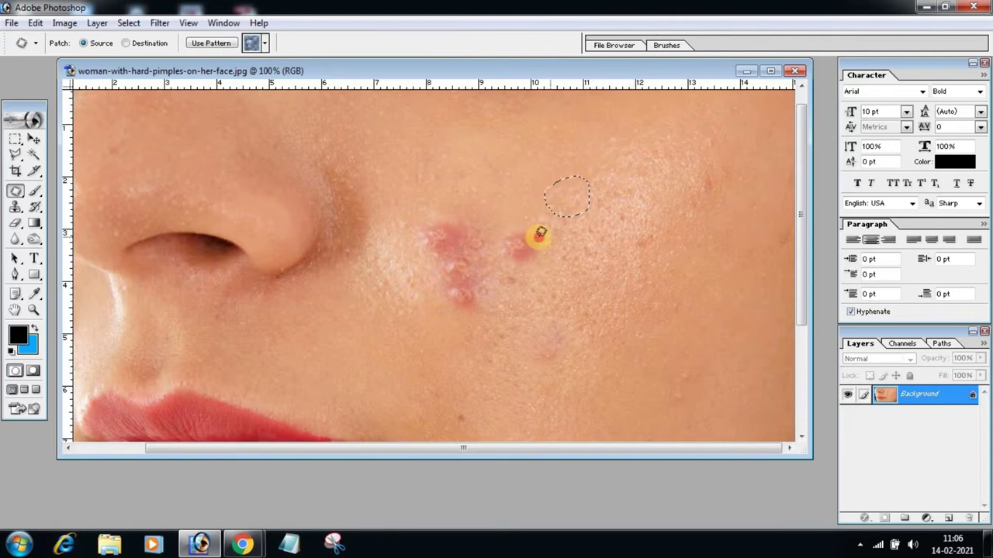
pyautogui.moveTo(539, 237)
pyautogui.mouseDown()
pyautogui.moveTo(537, 256)
pyautogui.moveTo(507, 262)
pyautogui.moveTo(492, 230)
pyautogui.moveTo(523, 214)
pyautogui.moveTo(540, 233)
pyautogui.moveTo(538, 248)
pyautogui.moveTo(561, 215)
pyautogui.moveTo(554, 204)
pyautogui.moveTo(571, 241)
pyautogui.mouseUp()
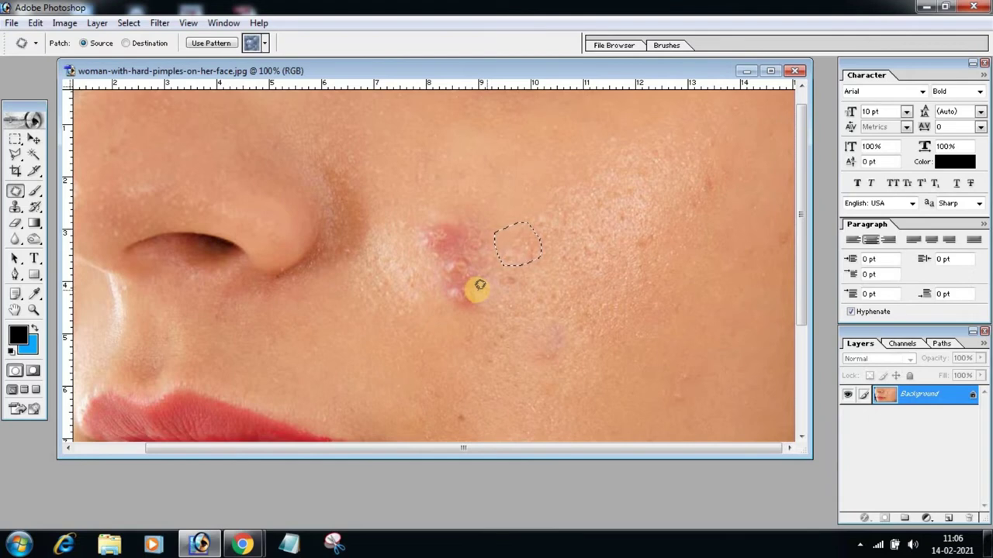
pyautogui.moveTo(479, 291)
pyautogui.mouseDown()
pyautogui.moveTo(439, 297)
pyautogui.moveTo(421, 243)
pyautogui.moveTo(426, 217)
pyautogui.moveTo(485, 220)
pyautogui.moveTo(495, 240)
pyautogui.moveTo(477, 309)
pyautogui.mouseUp()
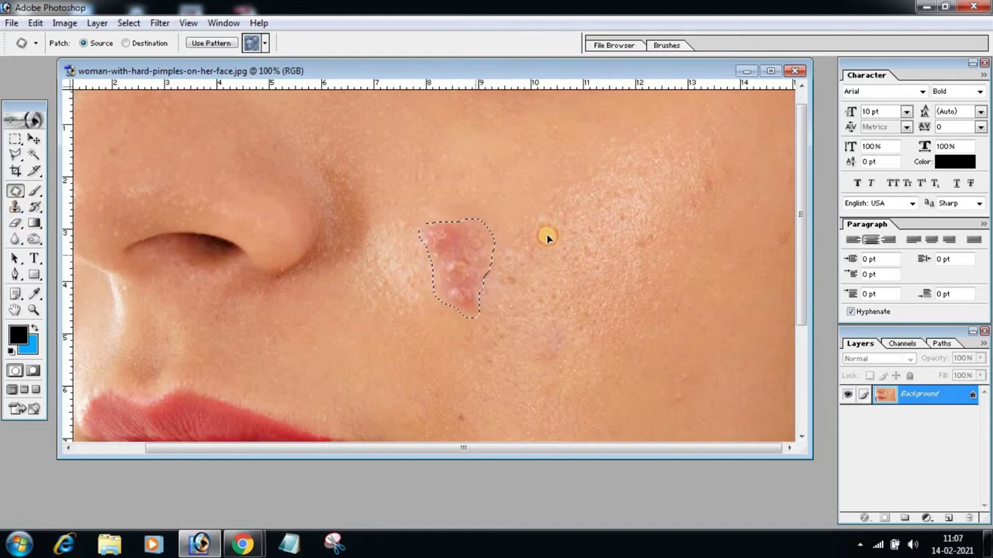
pyautogui.moveTo(463, 253); pyautogui.dragTo(535, 211)
pyautogui.hotkey('ctrl', 'd')
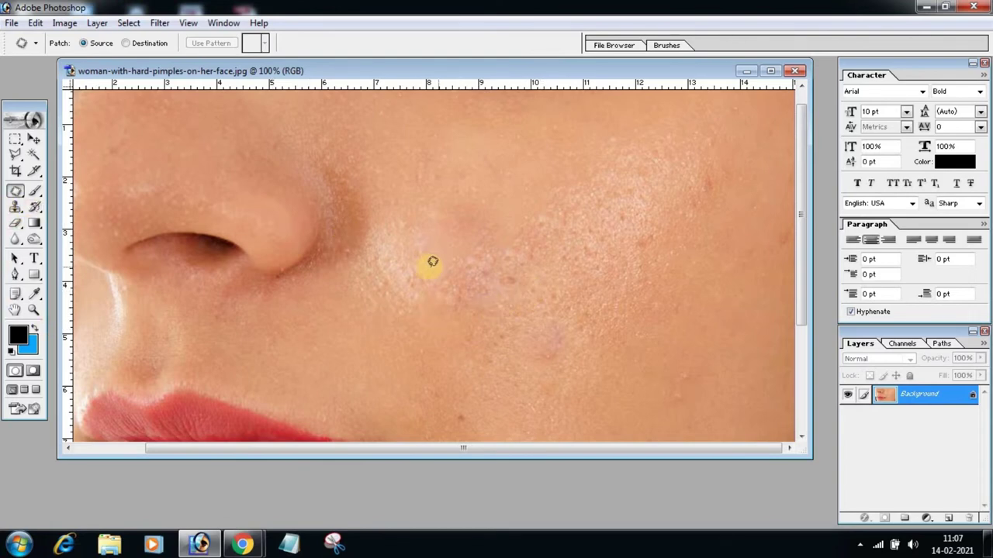
pyautogui.hotkey('ctrl', '-')
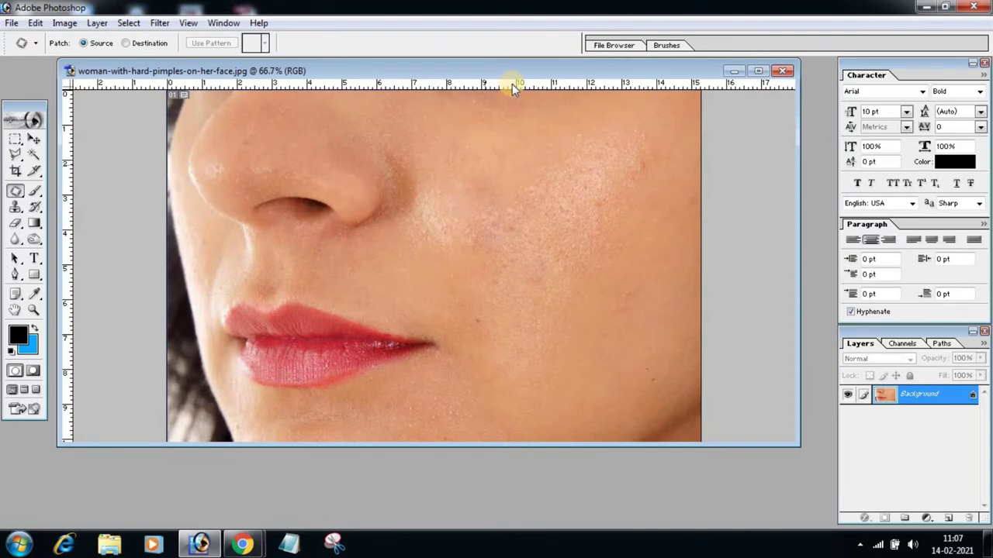
# Draw a Lasso selection around the upper and lower lips
pyautogui.moveTo(520, 77); pyautogui.dragTo(490, 81)
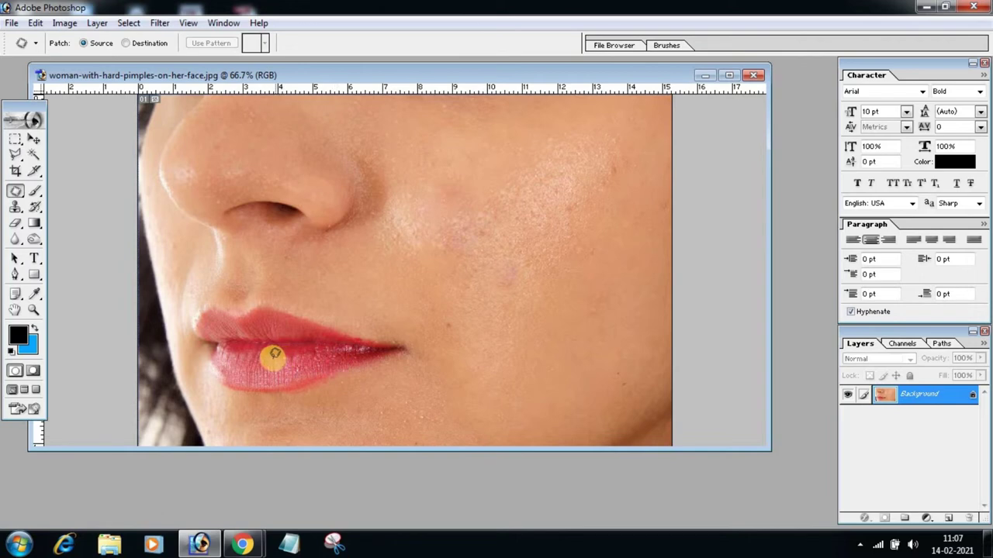
pyautogui.click(14, 158)
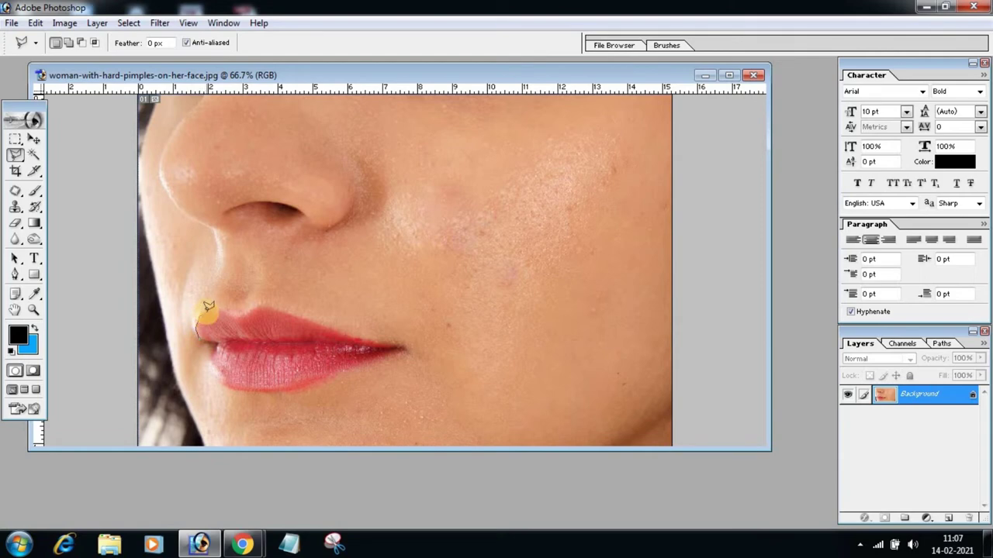
pyautogui.moveTo(212, 306); pyautogui.dragTo(329, 318)
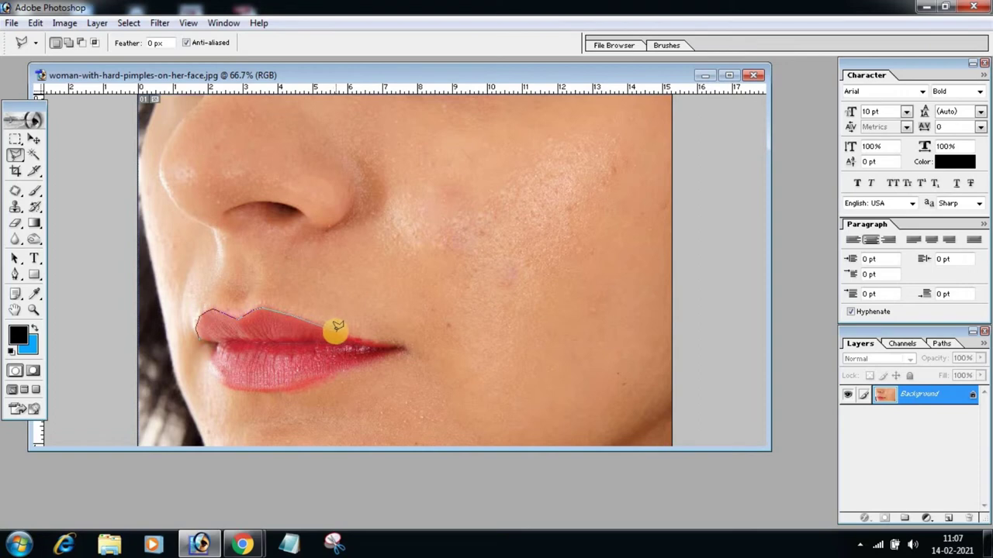
pyautogui.moveTo(362, 339); pyautogui.dragTo(403, 342)
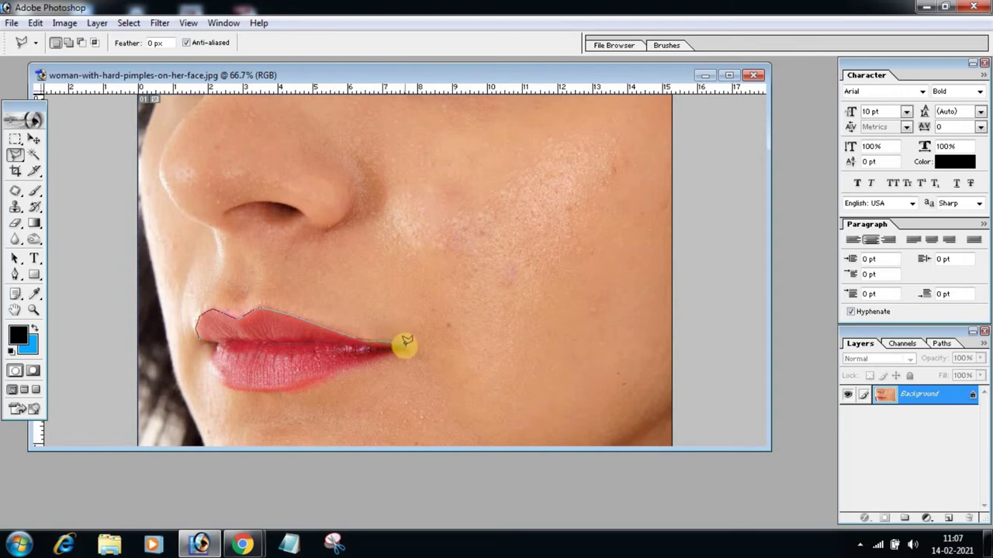
pyautogui.moveTo(392, 348)
pyautogui.mouseDown()
pyautogui.moveTo(302, 380)
pyautogui.moveTo(248, 384)
pyautogui.moveTo(227, 380)
pyautogui.moveTo(208, 346)
pyautogui.mouseUp()
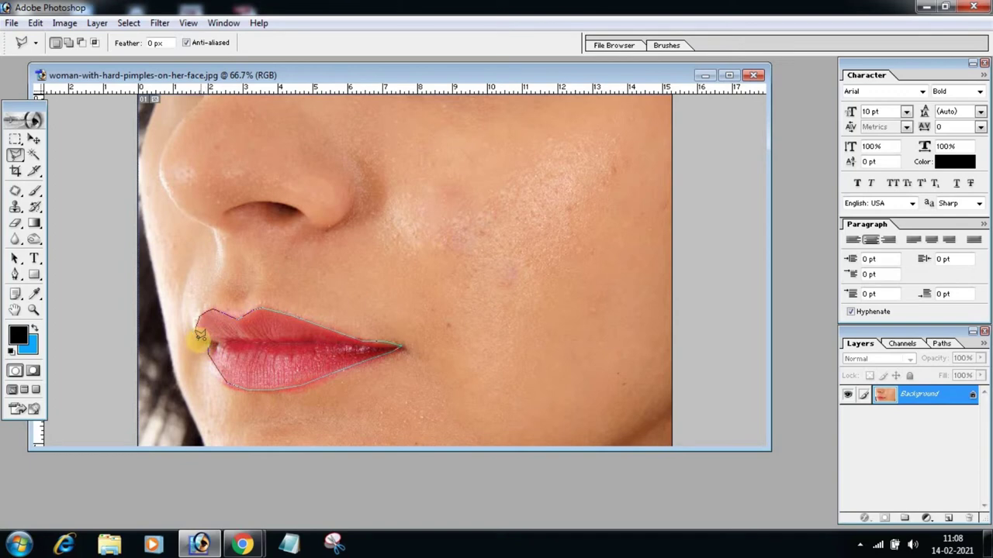
pyautogui.moveTo(201, 335); pyautogui.dragTo(198, 337)
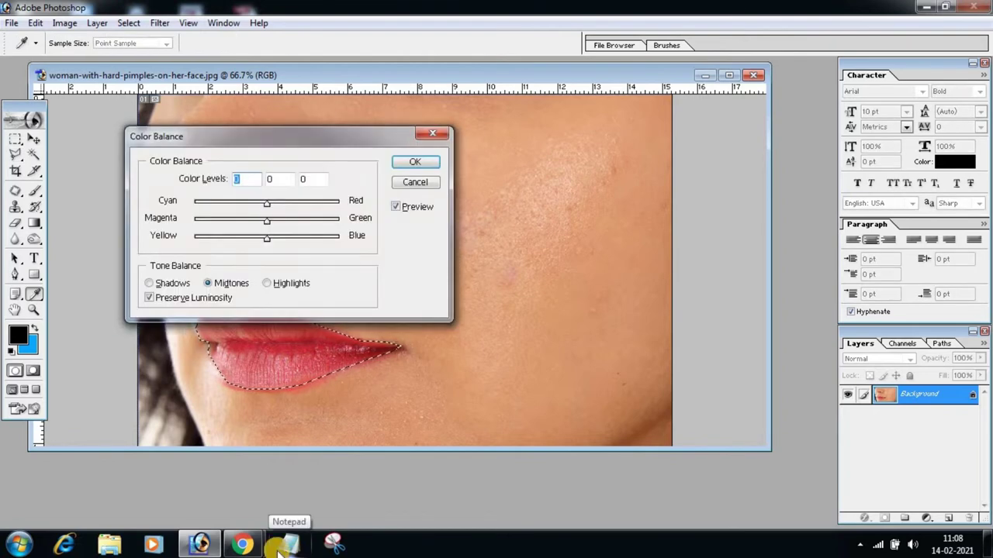
# Apply Color Balance +39, -60, +36 to the selected lips, then deselect
pyautogui.moveTo(252, 146); pyautogui.dragTo(591, 142)
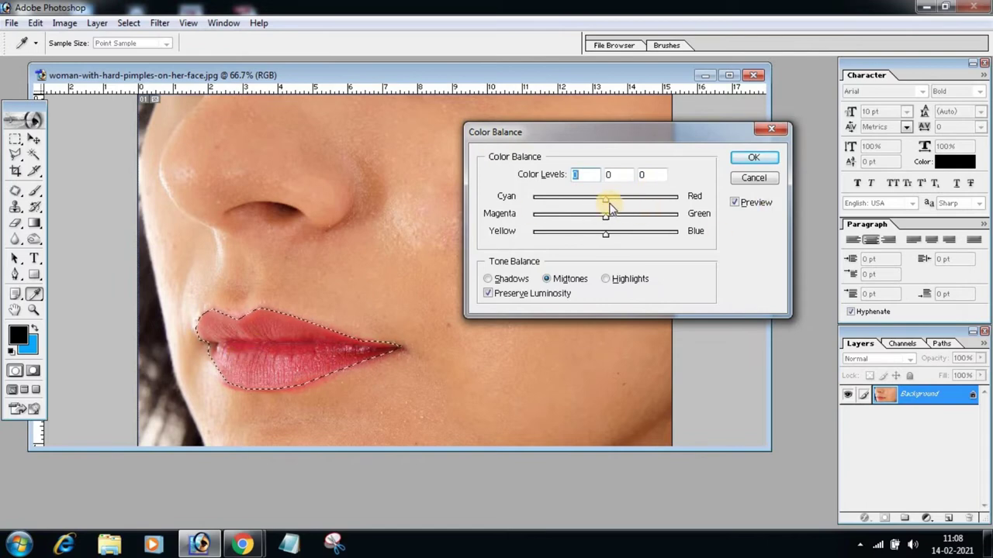
pyautogui.moveTo(604, 202); pyautogui.dragTo(664, 206)
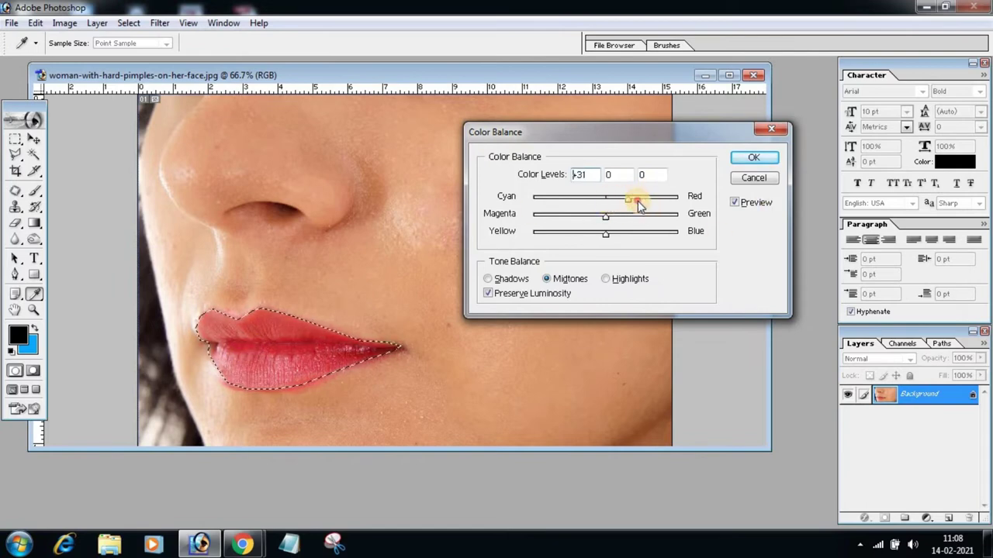
pyautogui.moveTo(661, 203)
pyautogui.mouseDown()
pyautogui.moveTo(558, 201)
pyautogui.moveTo(670, 215)
pyautogui.moveTo(565, 221)
pyautogui.moveTo(577, 198)
pyautogui.moveTo(588, 200)
pyautogui.mouseUp()
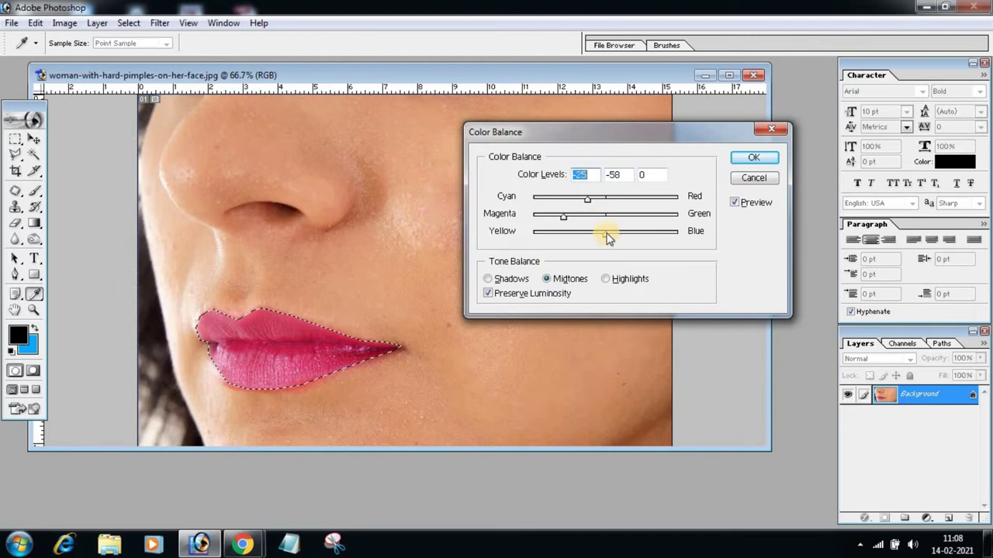
pyautogui.moveTo(616, 234)
pyautogui.mouseDown()
pyautogui.moveTo(682, 242)
pyautogui.moveTo(535, 237)
pyautogui.moveTo(591, 245)
pyautogui.mouseUp()
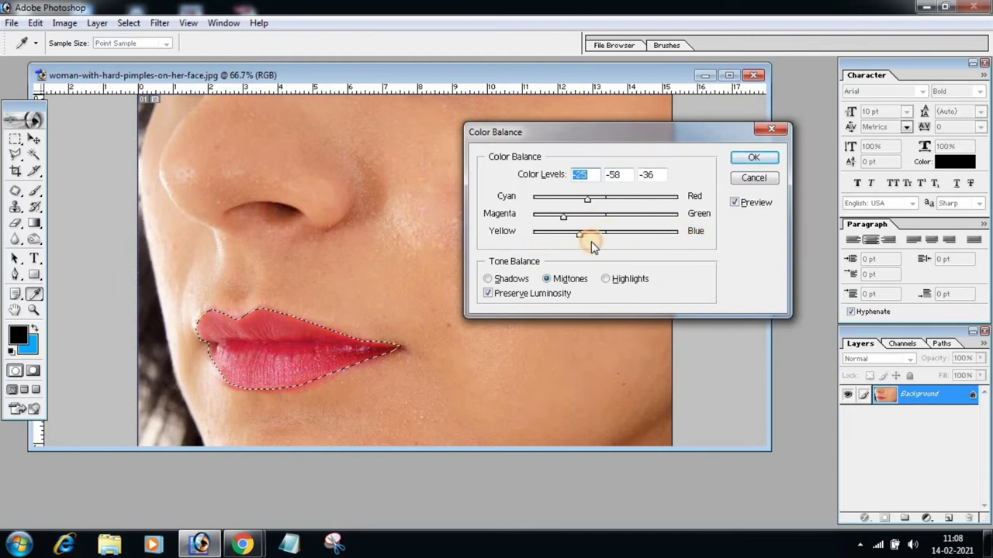
pyautogui.moveTo(587, 204)
pyautogui.mouseDown()
pyautogui.moveTo(601, 206)
pyautogui.moveTo(583, 217)
pyautogui.moveTo(669, 215)
pyautogui.moveTo(579, 219)
pyautogui.mouseUp()
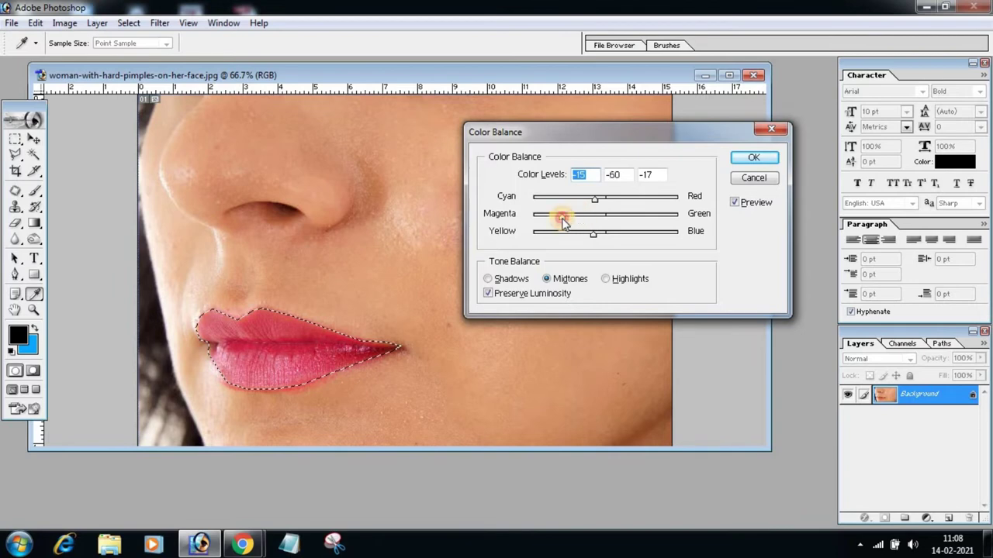
pyautogui.moveTo(593, 200); pyautogui.dragTo(641, 204)
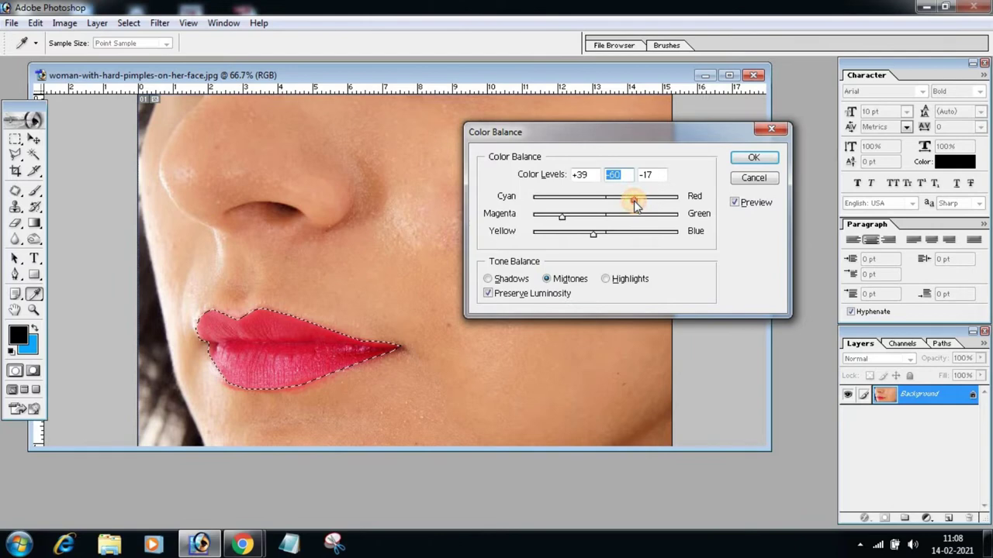
pyautogui.moveTo(593, 233); pyautogui.dragTo(636, 239)
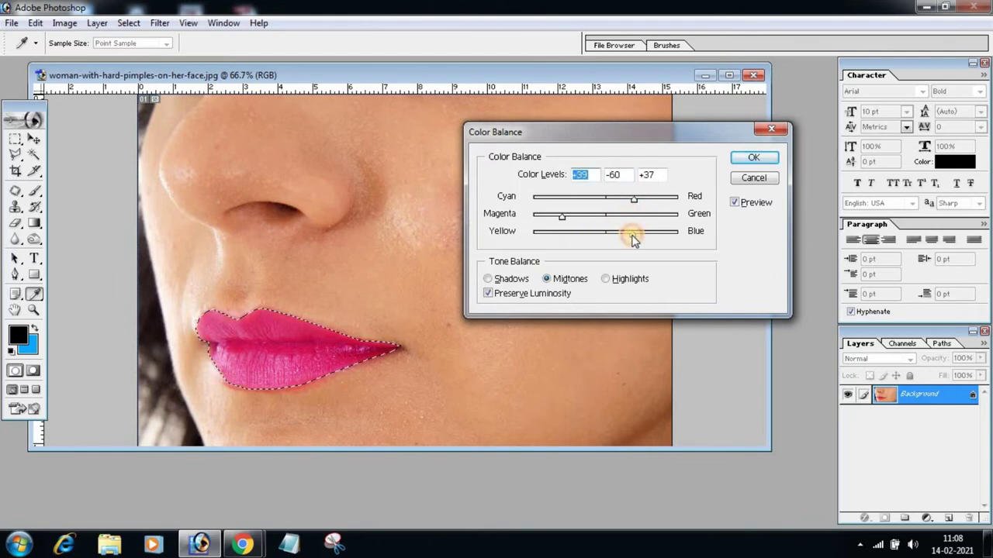
pyautogui.click(632, 239)
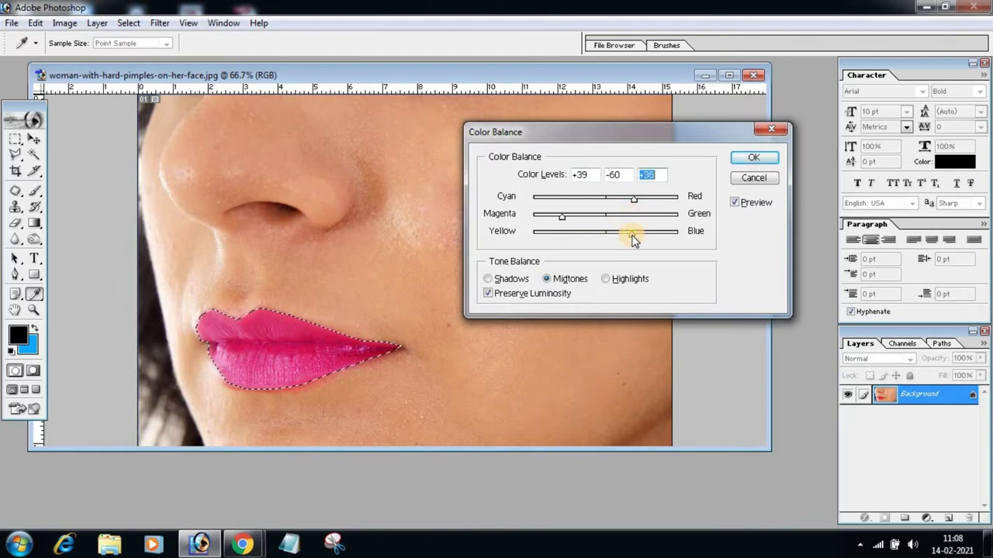
pyautogui.click(745, 159)
pyautogui.press('l')
pyautogui.hotkey('ctrl', 'd')
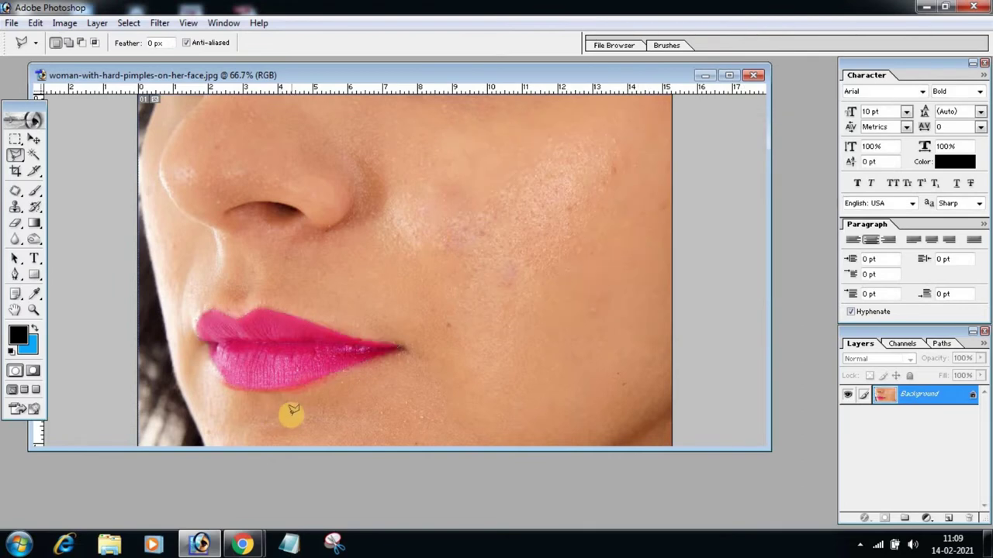
# Fit the recoloured lip photo on screen, then close it without saving
pyautogui.hotkey('ctrl', '0')
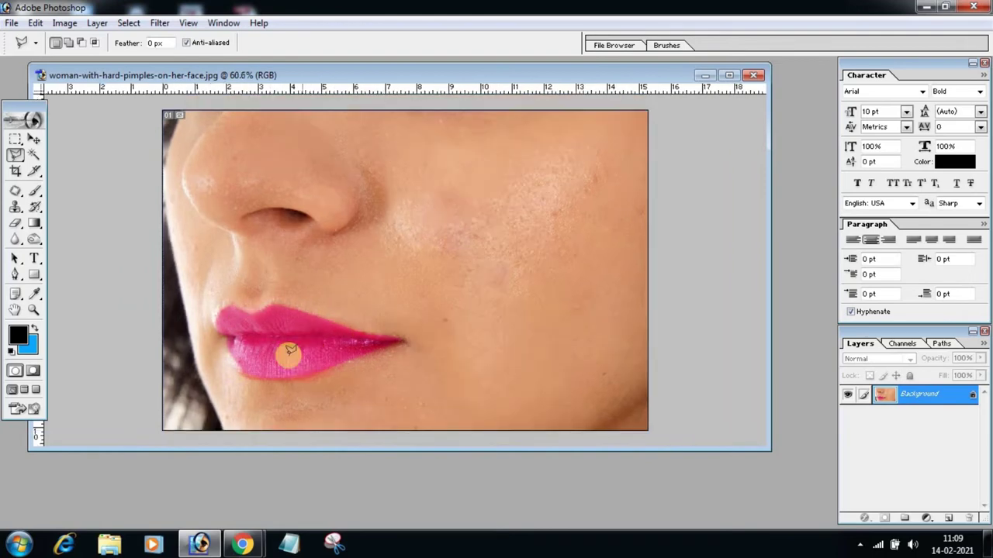
pyautogui.scroll(-2, 289, 349)
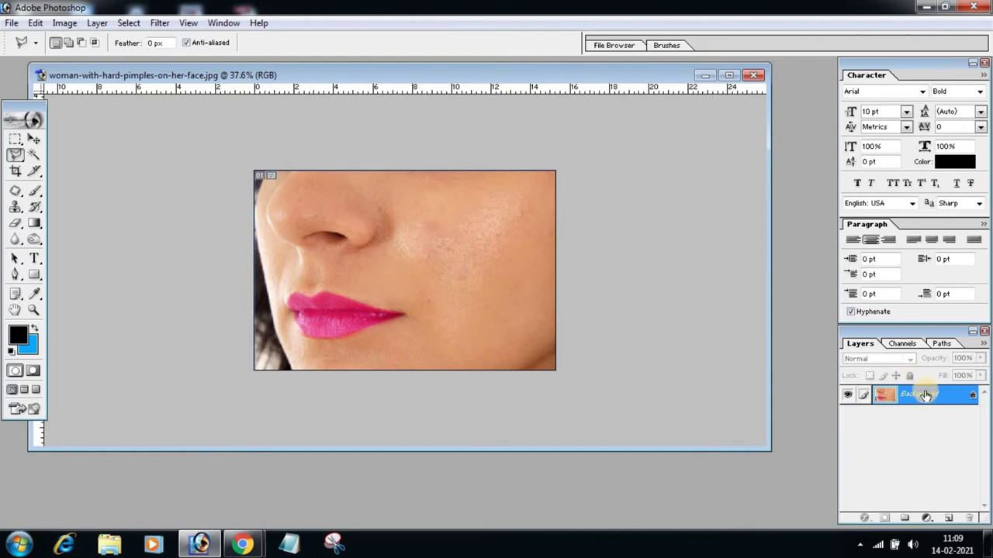
pyautogui.click(753, 76)
pyautogui.click(505, 212)
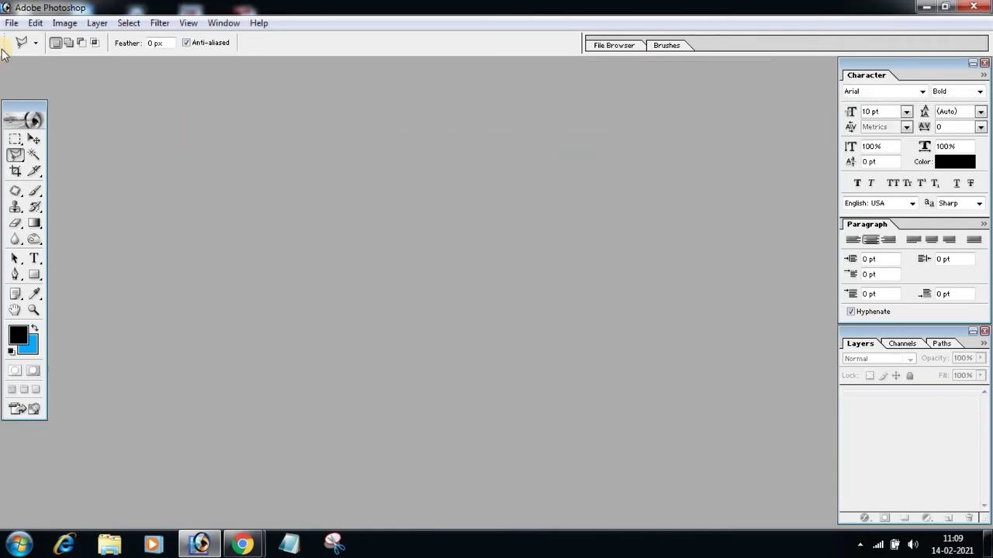
# Create a new white document using the 1920 x 1080 HDTV 1080i preset
pyautogui.click(9, 23)
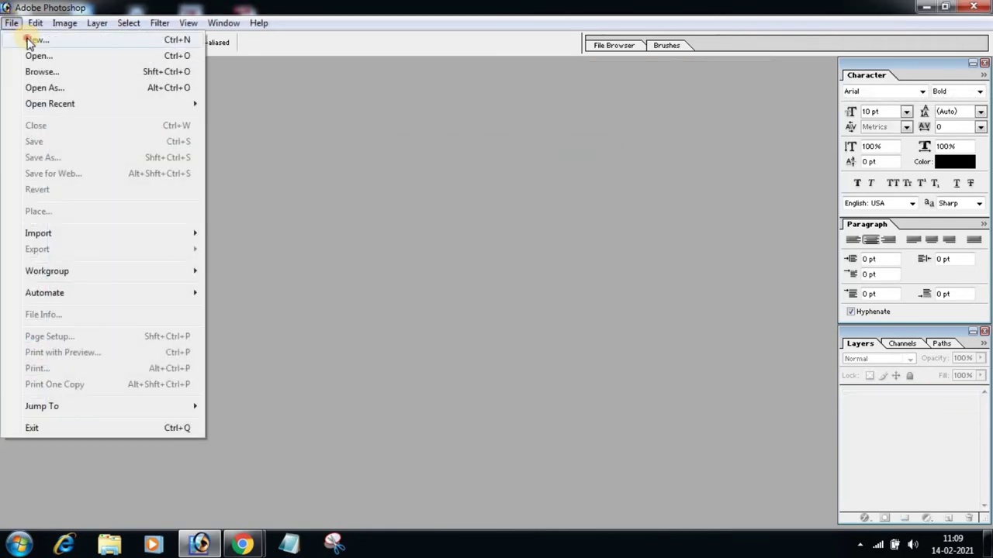
pyautogui.click(31, 39)
pyautogui.click(330, 187)
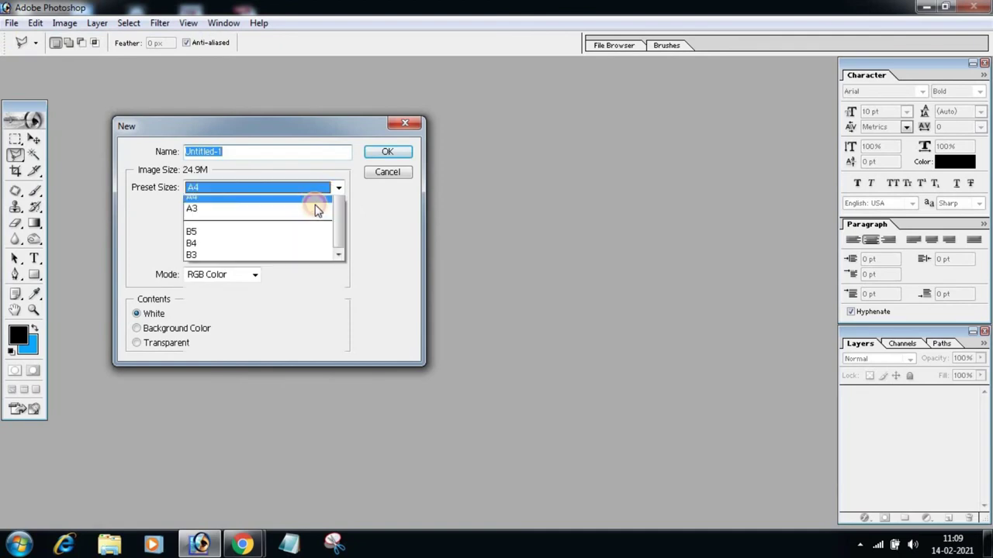
pyautogui.click(216, 450)
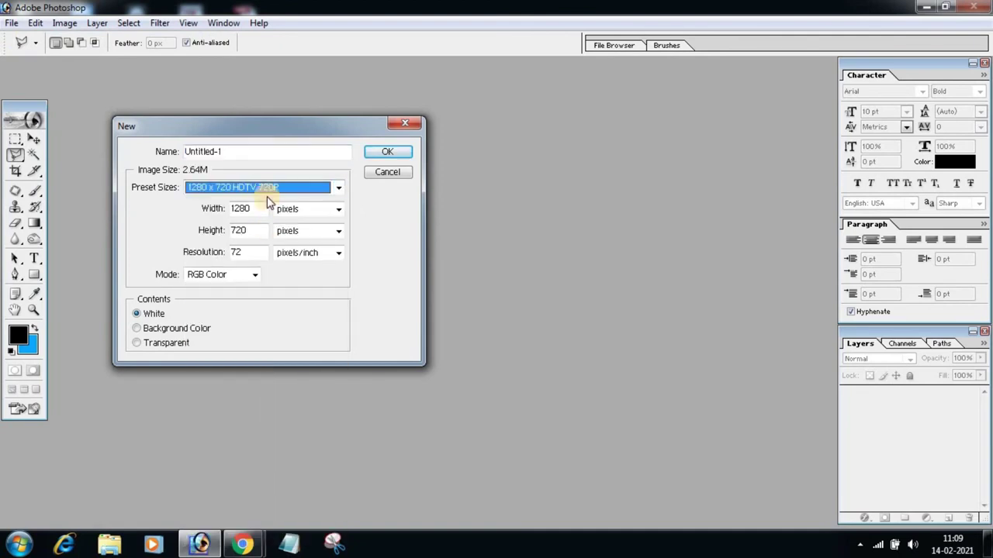
pyautogui.click(263, 187)
pyautogui.click(196, 458)
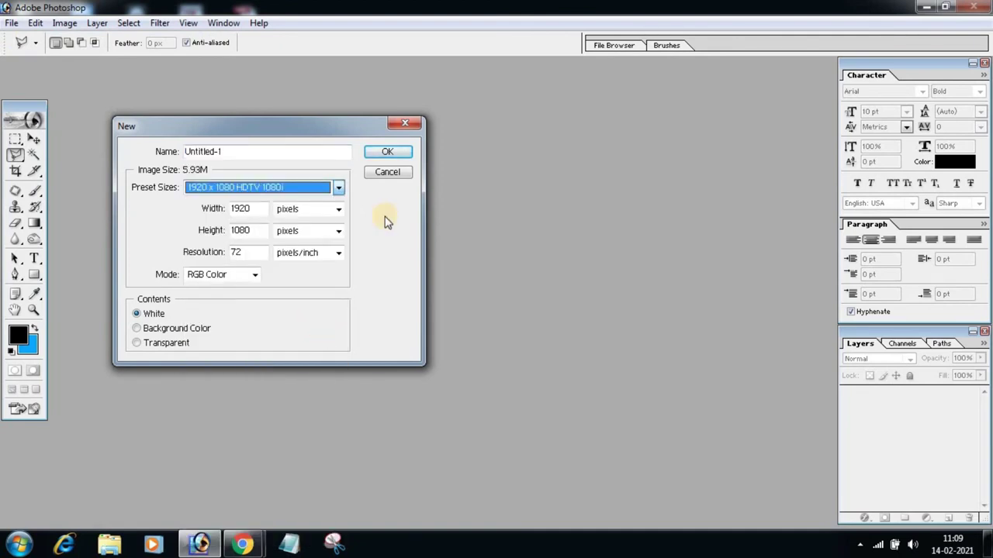
pyautogui.click(385, 151)
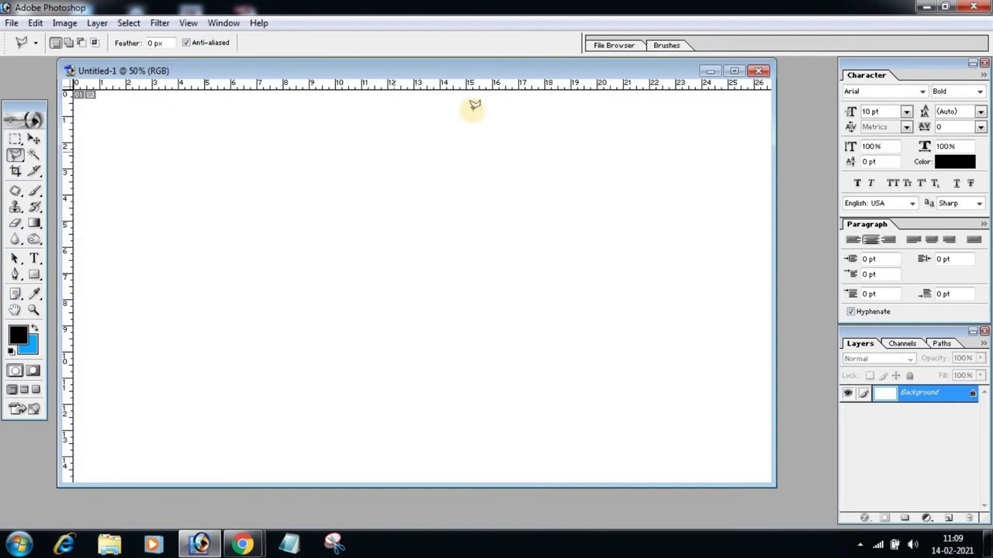
pyautogui.click(34, 140)
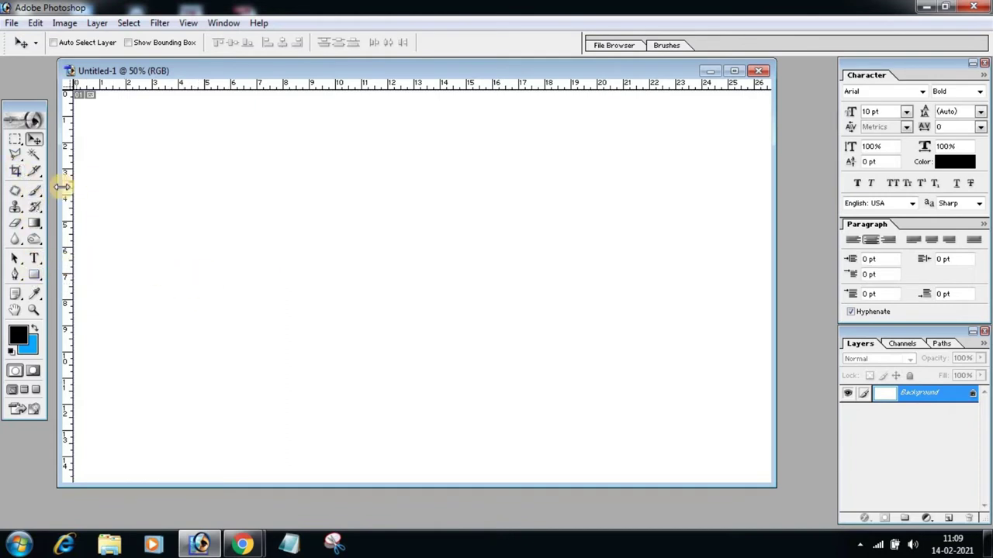
# Add a 60 pt text layer reading 'Tech Dhuliyan' on the left of the canvas
pyautogui.click(34, 261)
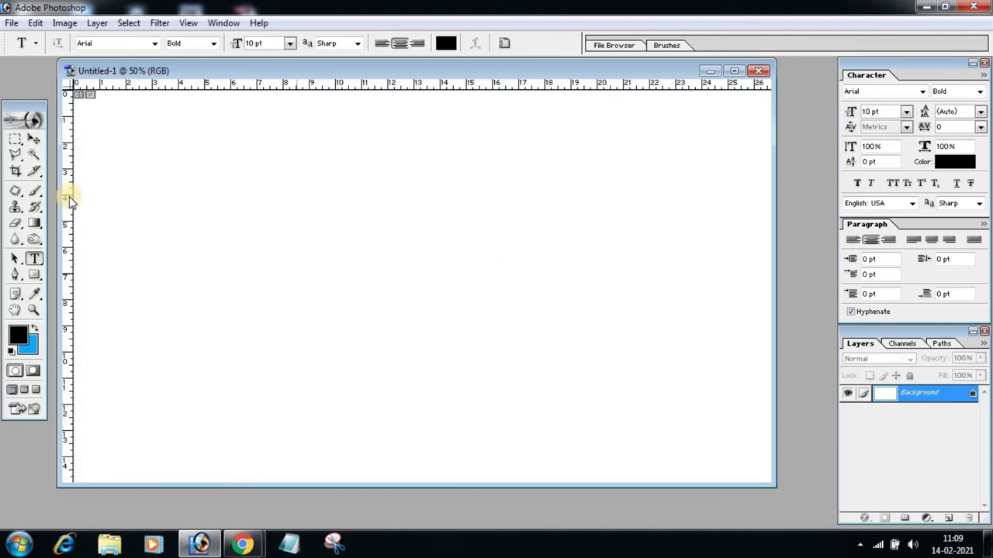
pyautogui.click(33, 139)
pyautogui.click(35, 258)
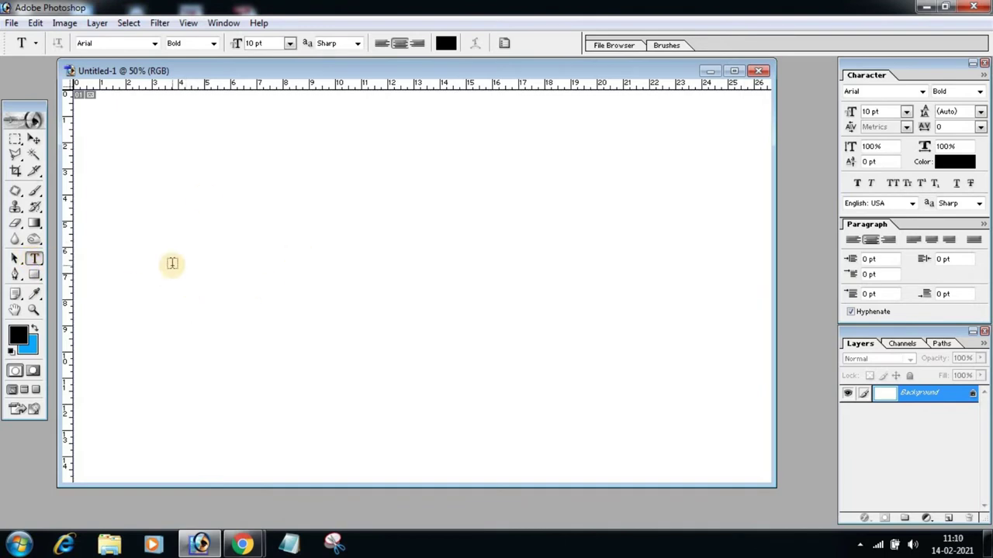
pyautogui.click(172, 264)
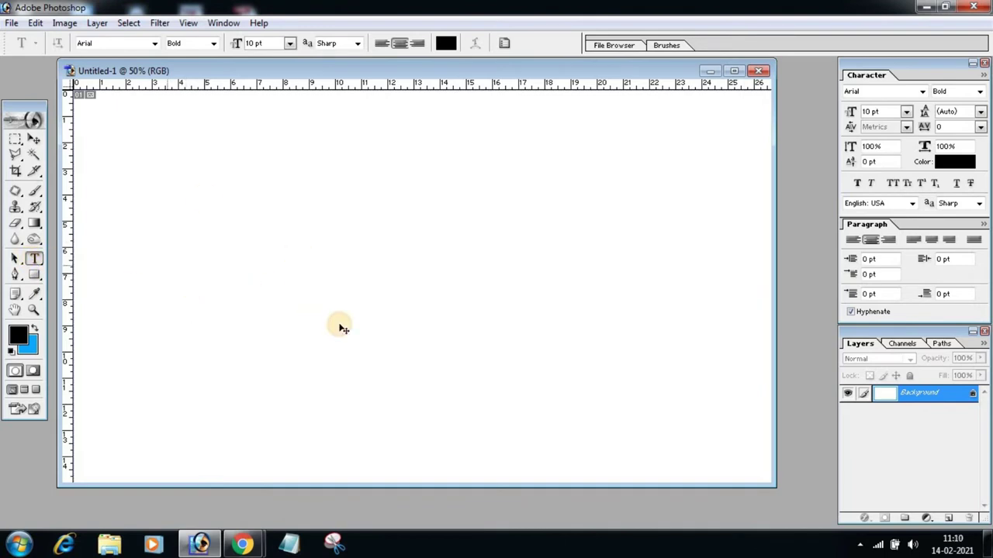
pyautogui.click(287, 45)
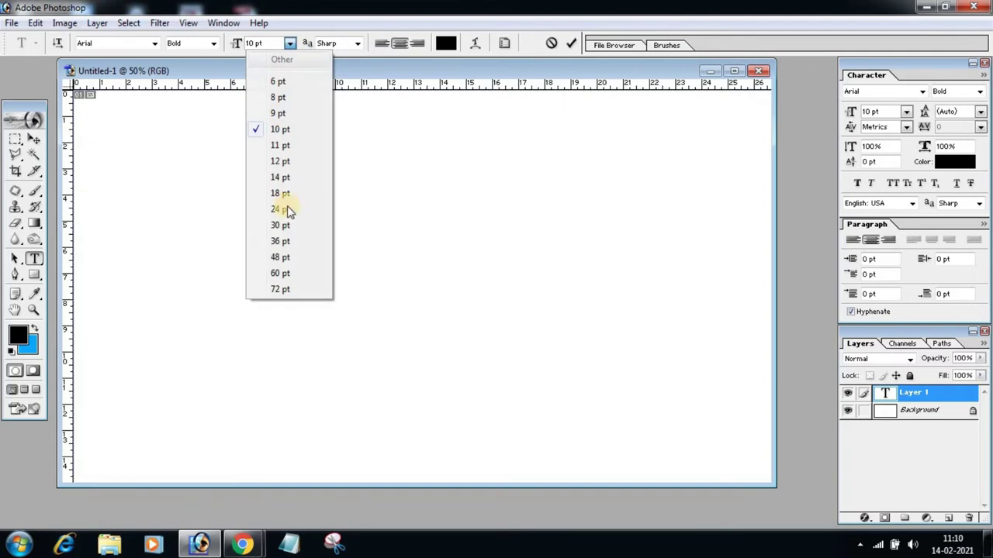
pyautogui.click(280, 274)
pyautogui.write('Te')
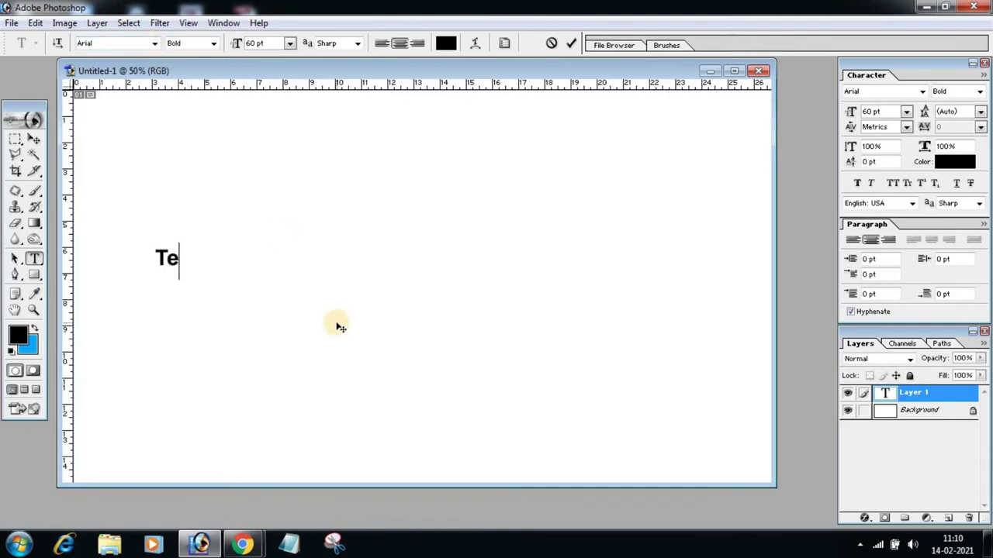
pyautogui.write('ch Dhul')
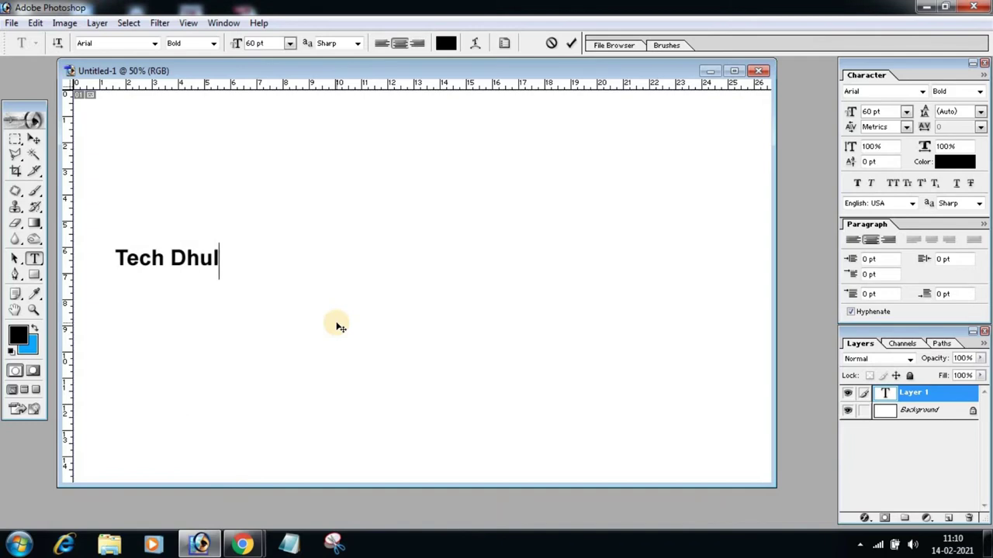
pyautogui.write('iyan')
# Move the Tech Dhuliyan text up and right toward the top of the canvas
pyautogui.moveTo(339, 326); pyautogui.dragTo(427, 300)
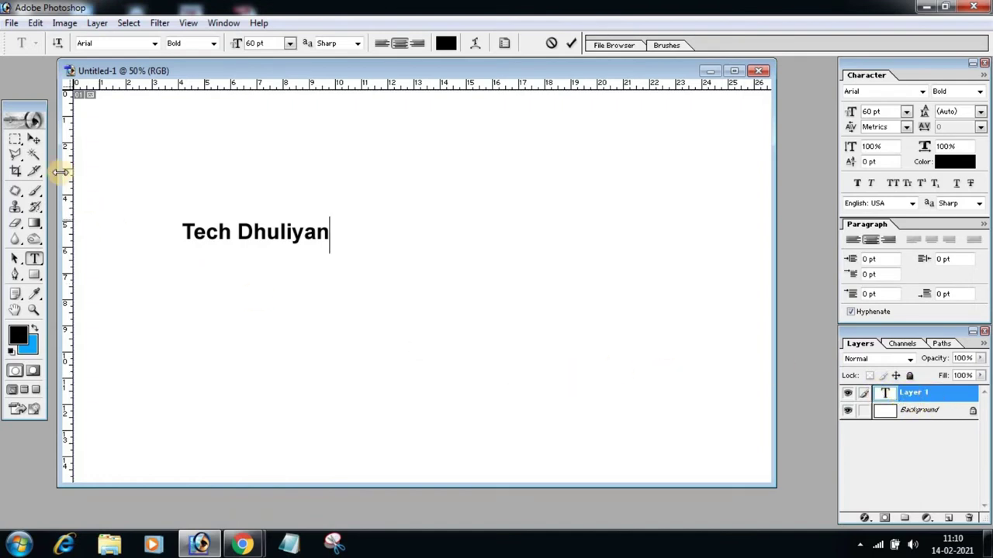
pyautogui.click(31, 141)
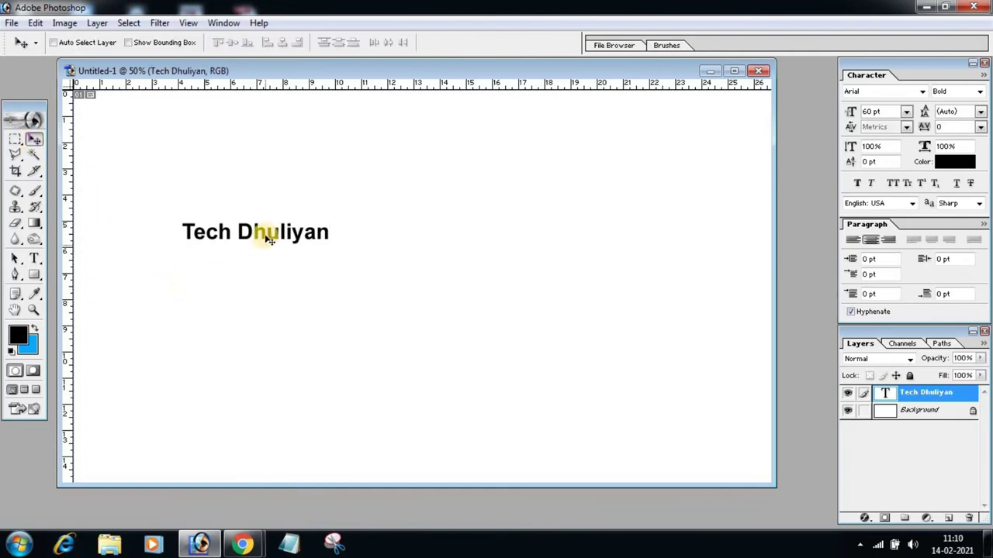
pyautogui.moveTo(266, 235)
pyautogui.mouseDown()
pyautogui.moveTo(344, 188)
pyautogui.moveTo(308, 160)
pyautogui.mouseUp()
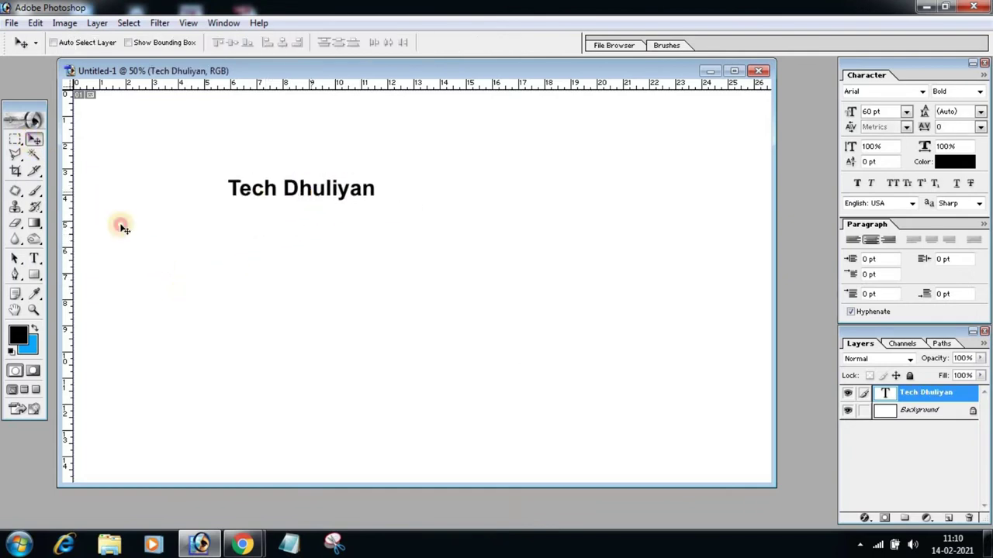
pyautogui.click(34, 258)
# Type 'Youtube' as a second text layer, correcting the typo
pyautogui.click(226, 335)
pyautogui.write('You')
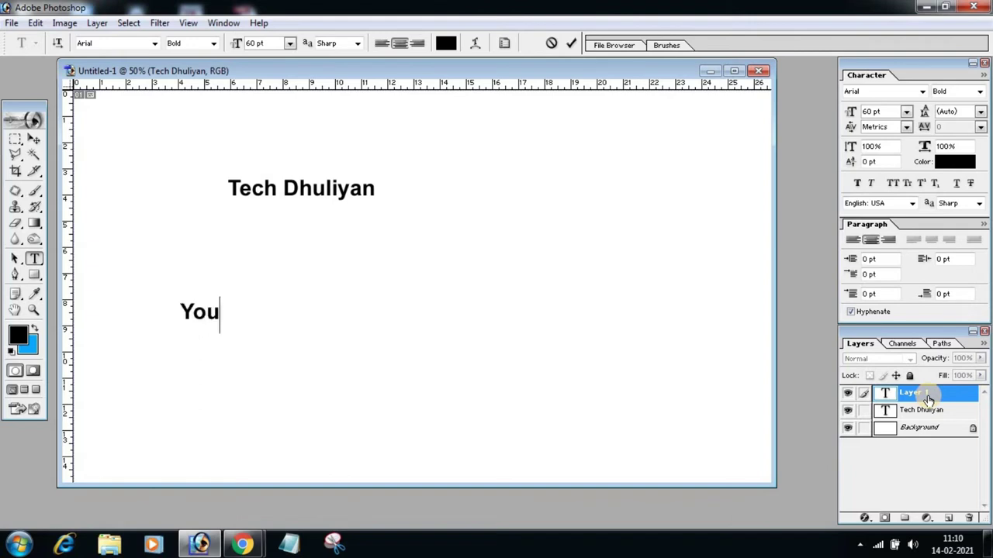
pyautogui.write('ty')
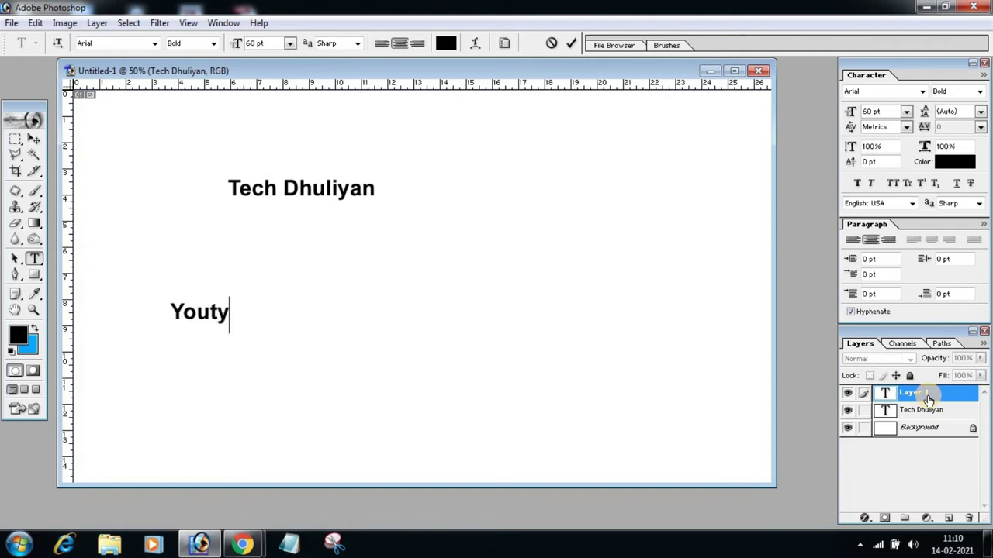
pyautogui.press('BackSpace')
pyautogui.write('ube')
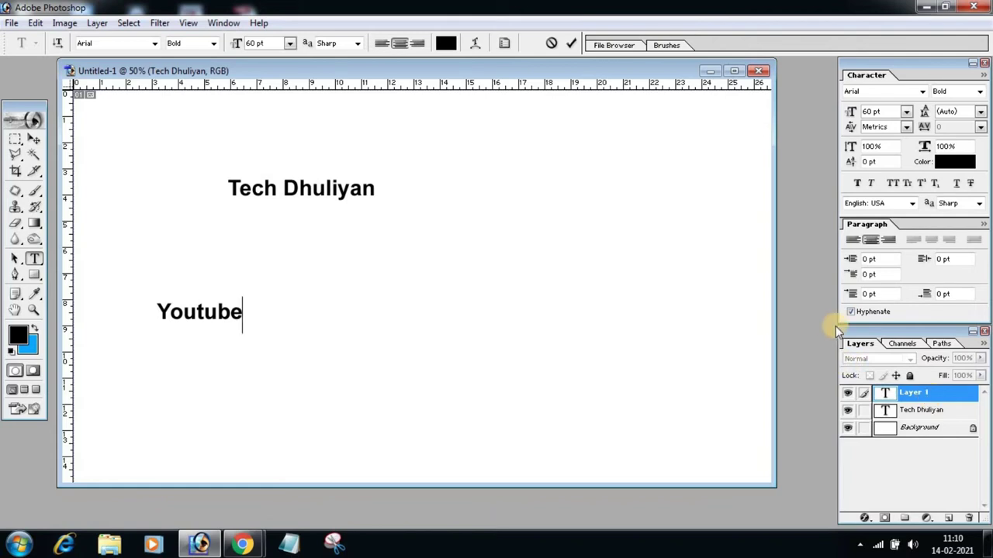
# Place the Youtube text centred beneath Tech Dhuliyan and confirm its layer name
pyautogui.click(34, 139)
pyautogui.moveTo(280, 333); pyautogui.dragTo(419, 276)
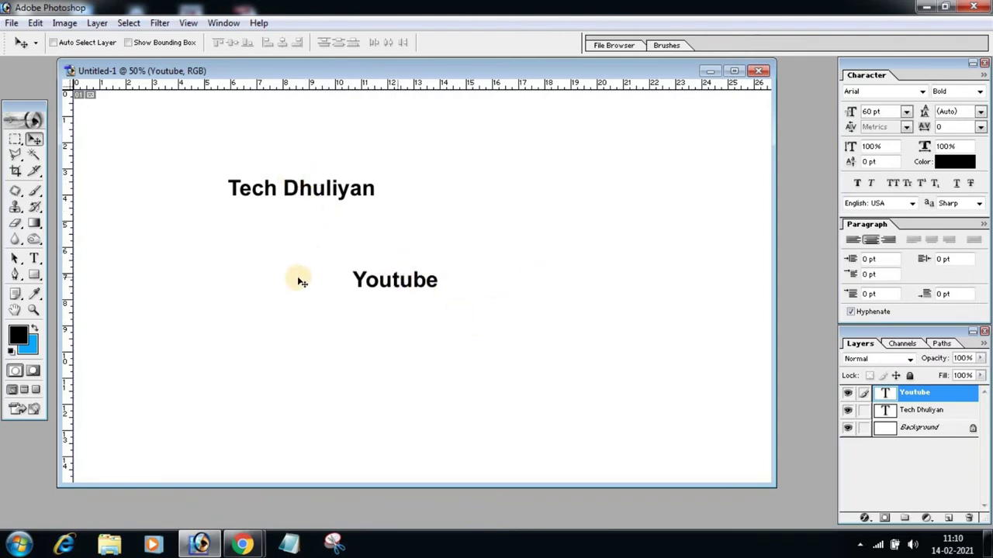
pyautogui.moveTo(330, 339)
pyautogui.mouseDown()
pyautogui.moveTo(337, 297)
pyautogui.moveTo(352, 306)
pyautogui.mouseUp()
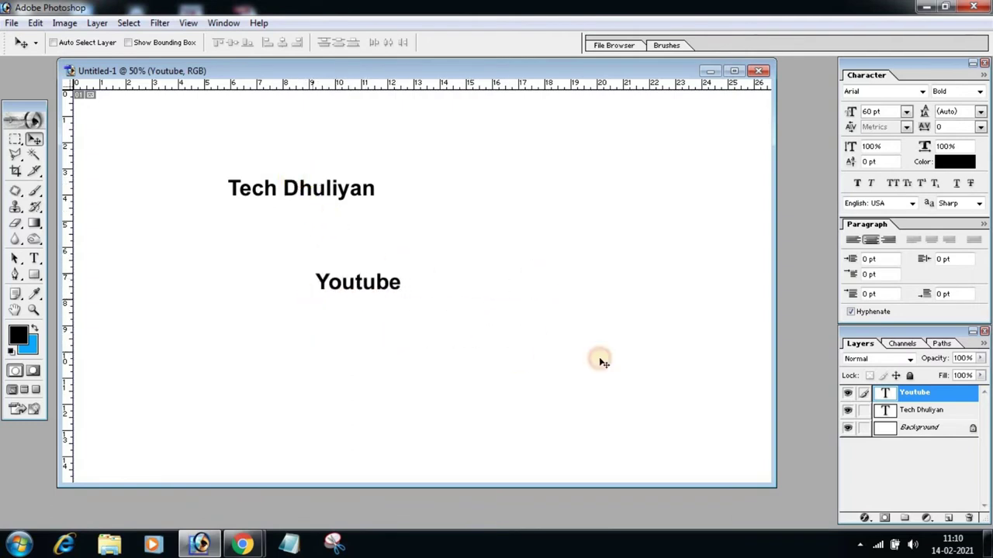
pyautogui.doubleClick(915, 394)
pyautogui.click(909, 413)
# Make Tech Dhuliyan red (FF0000), trying faux bold and underline, then removing both
pyautogui.click(917, 417)
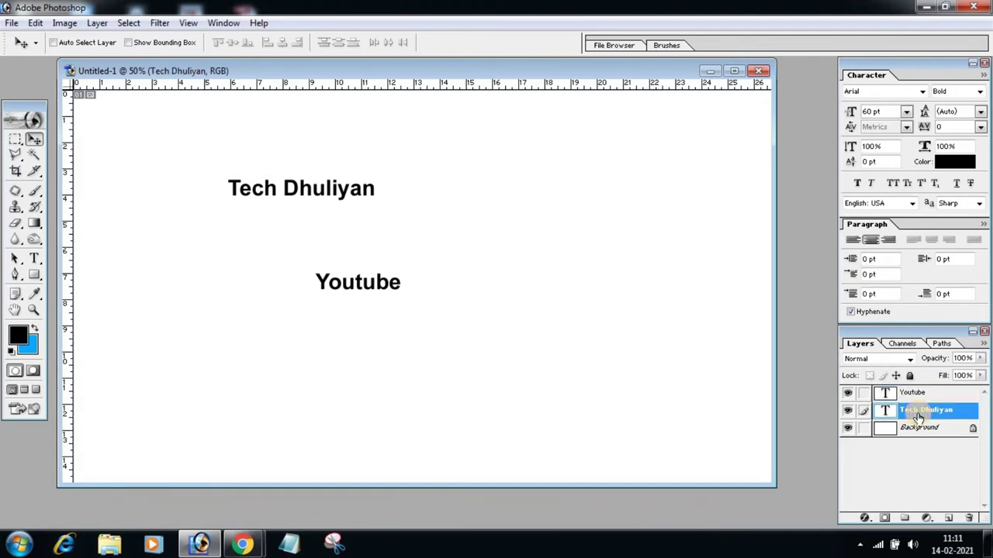
pyautogui.click(950, 162)
pyautogui.moveTo(812, 246); pyautogui.dragTo(946, 175)
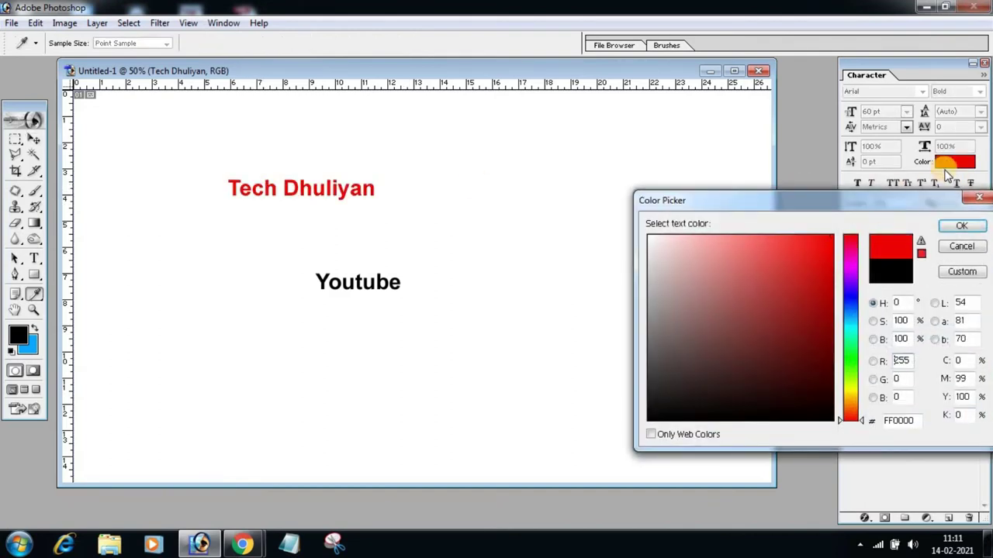
pyautogui.click(958, 230)
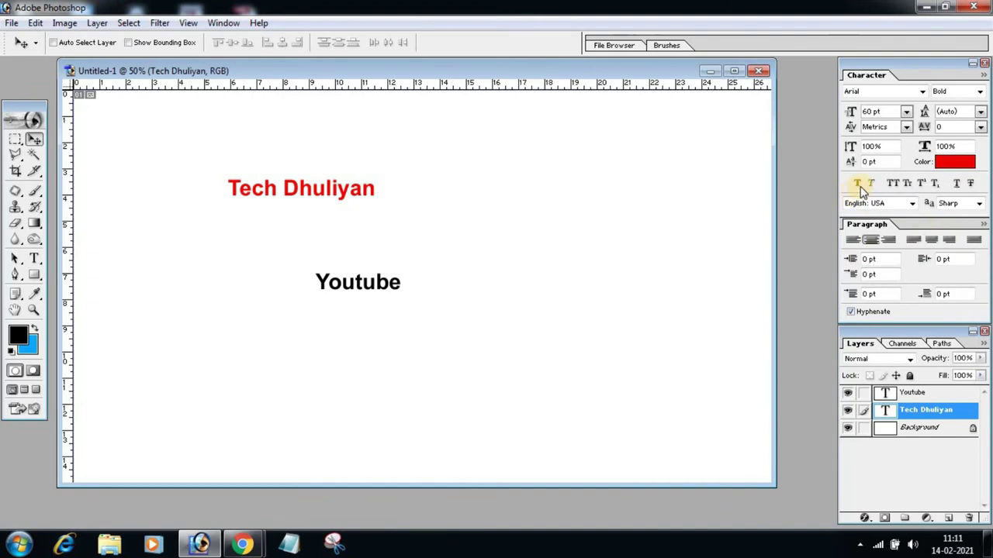
pyautogui.click(856, 184)
pyautogui.click(856, 184)
pyautogui.click(955, 185)
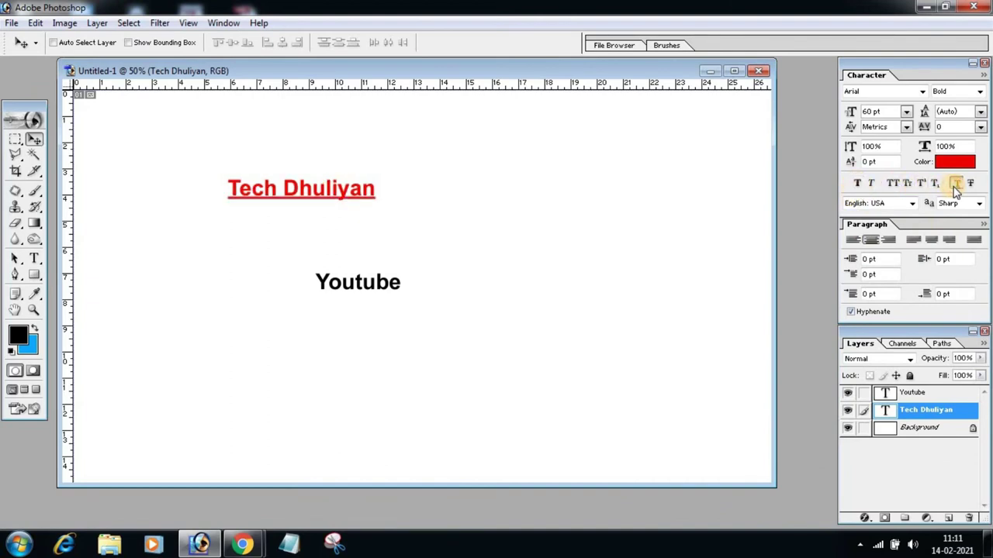
pyautogui.click(955, 184)
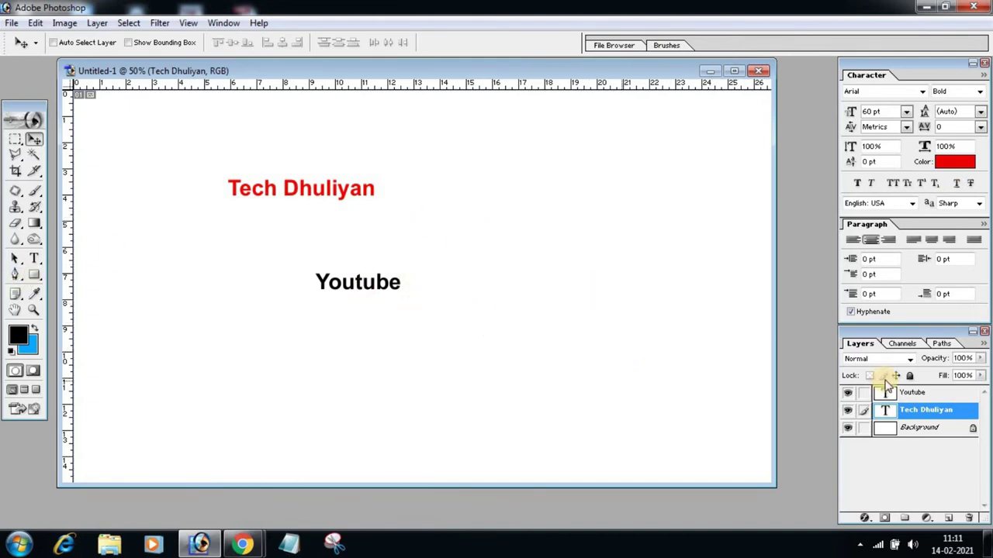
# Make Youtube blue (0000FF) and nudge it slightly up and left
pyautogui.click(912, 394)
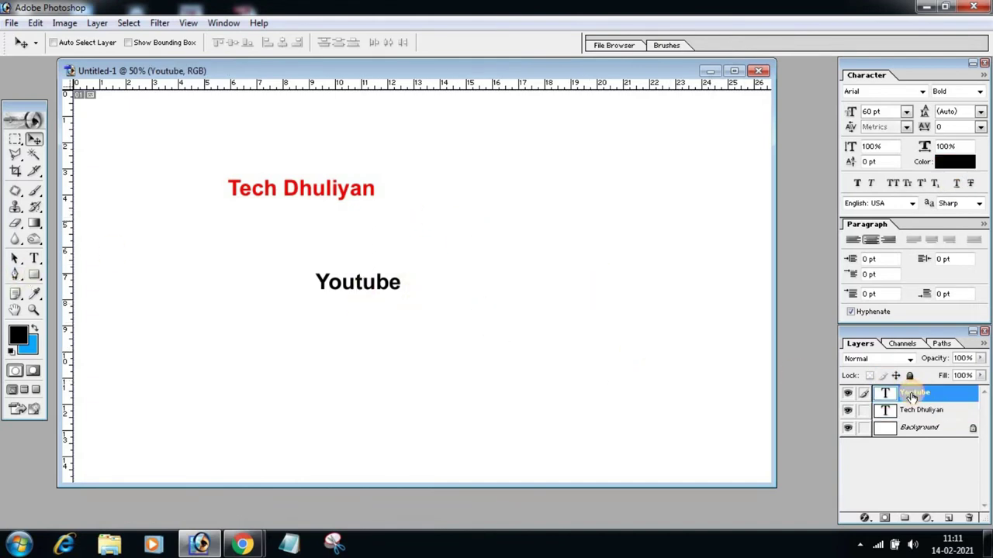
pyautogui.click(957, 161)
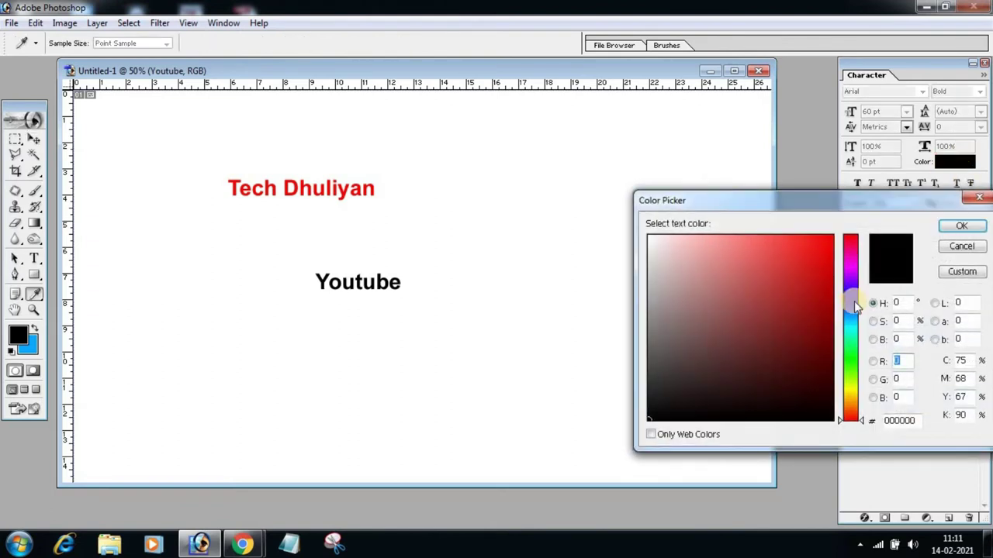
pyautogui.click(851, 299)
pyautogui.click(832, 238)
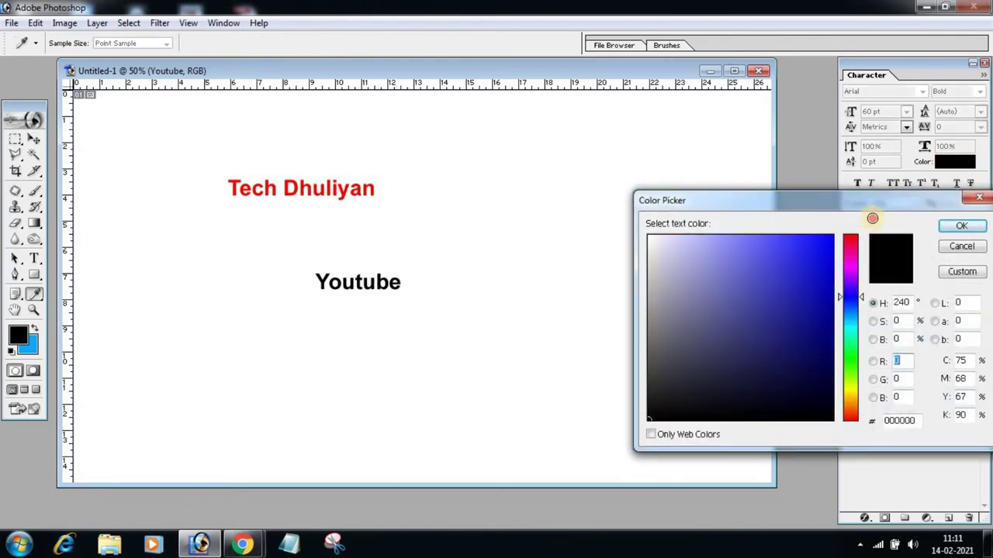
pyautogui.click(962, 226)
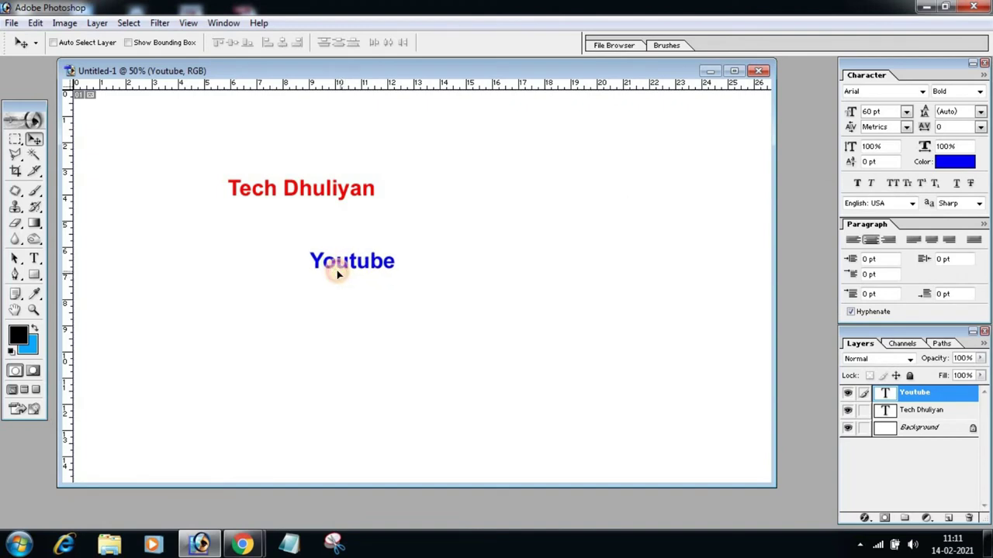
pyautogui.moveTo(344, 275); pyautogui.dragTo(331, 269)
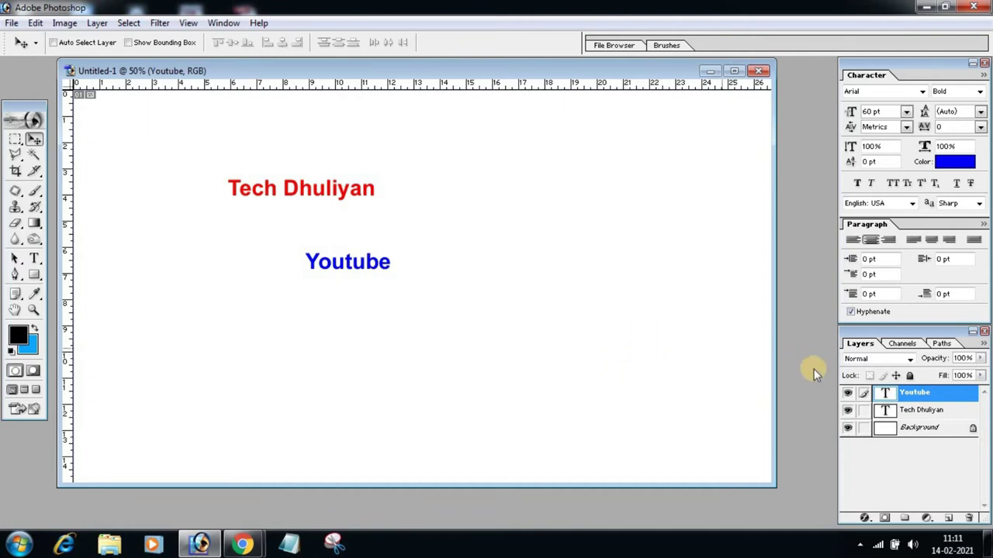
# On the Background layer, set the colour to dark red 2D1717 and take the Gradient Tool
pyautogui.click(907, 433)
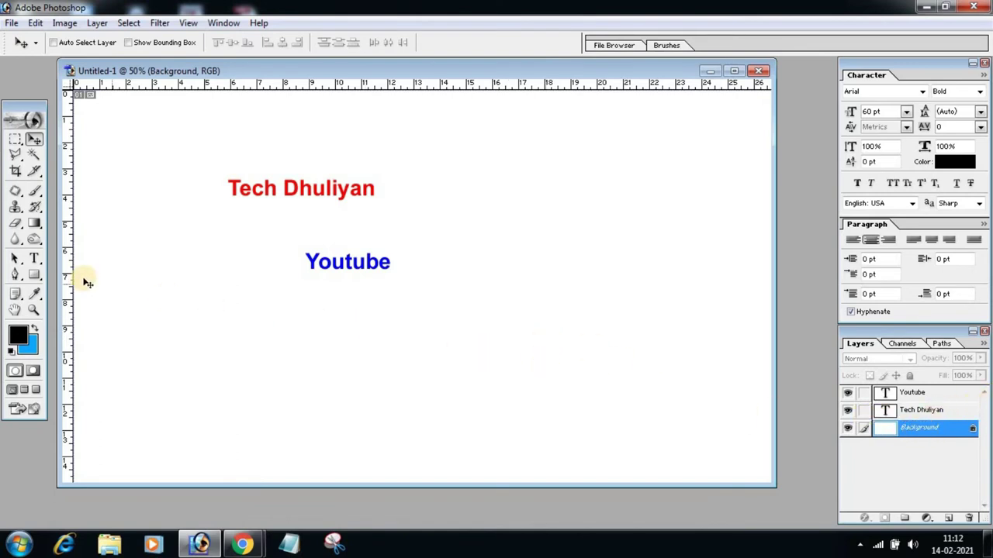
pyautogui.click(954, 161)
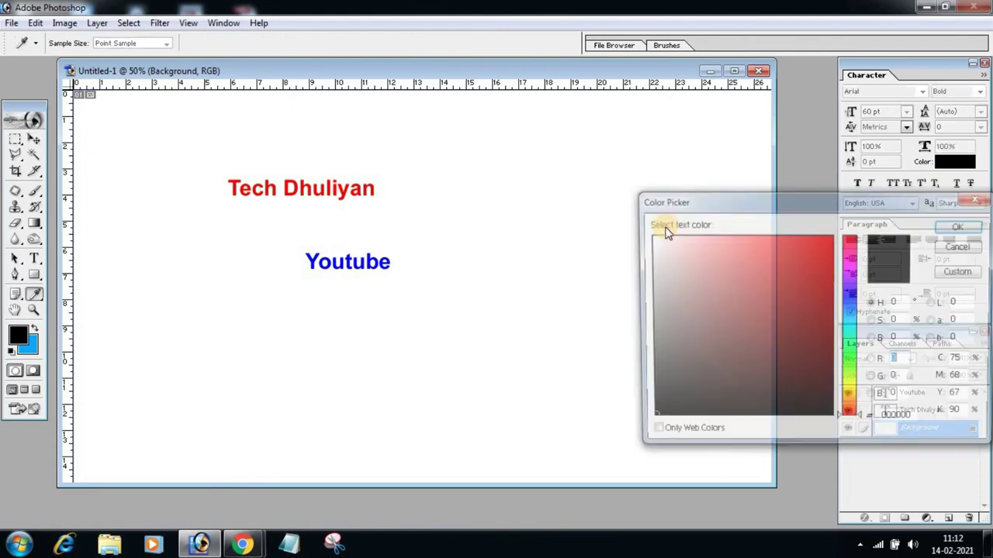
pyautogui.click(739, 387)
pyautogui.click(962, 225)
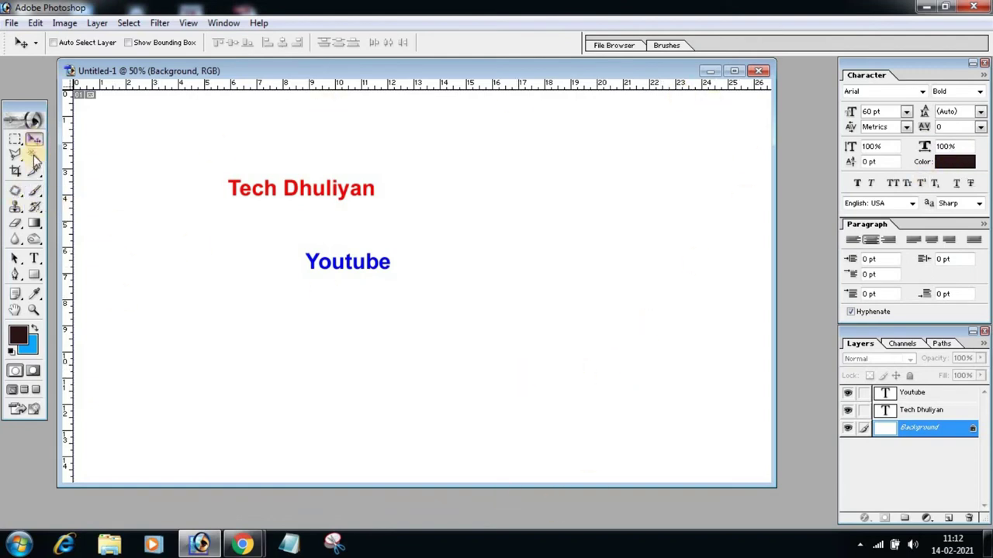
pyautogui.click(32, 225)
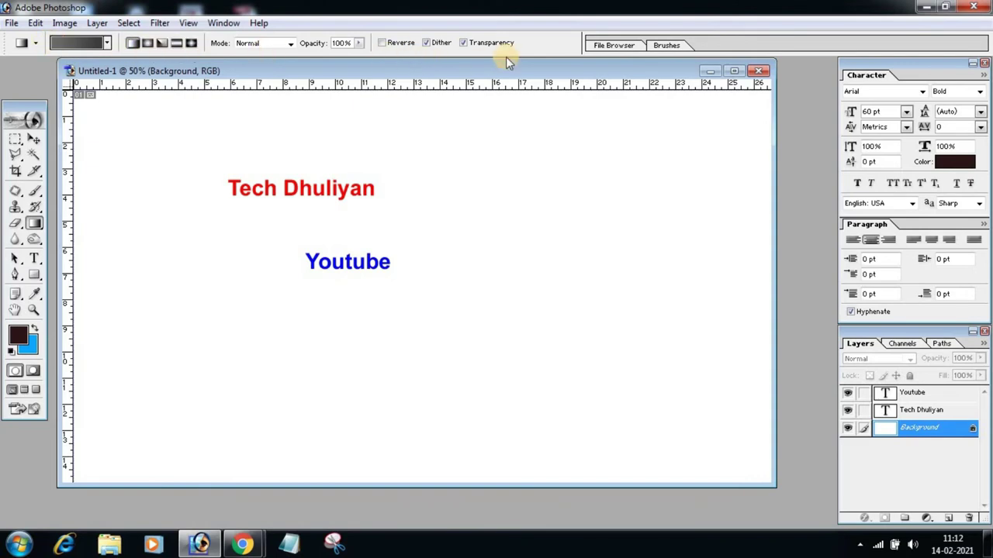
# In the Gradient Editor, set the left gradient stop to bright green 30FF00
pyautogui.click(77, 45)
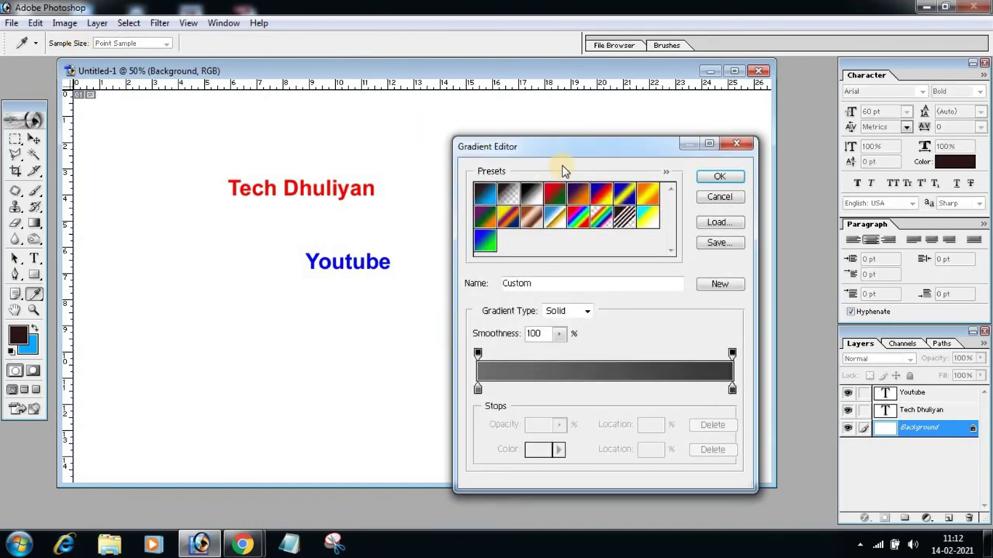
pyautogui.moveTo(564, 150)
pyautogui.mouseDown()
pyautogui.moveTo(583, 128)
pyautogui.moveTo(524, 123)
pyautogui.mouseUp()
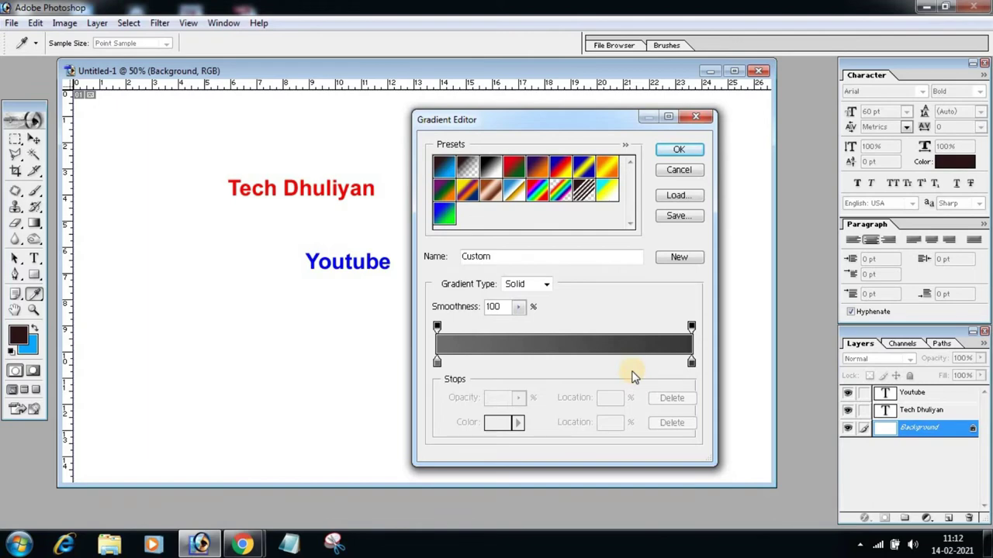
pyautogui.doubleClick(436, 363)
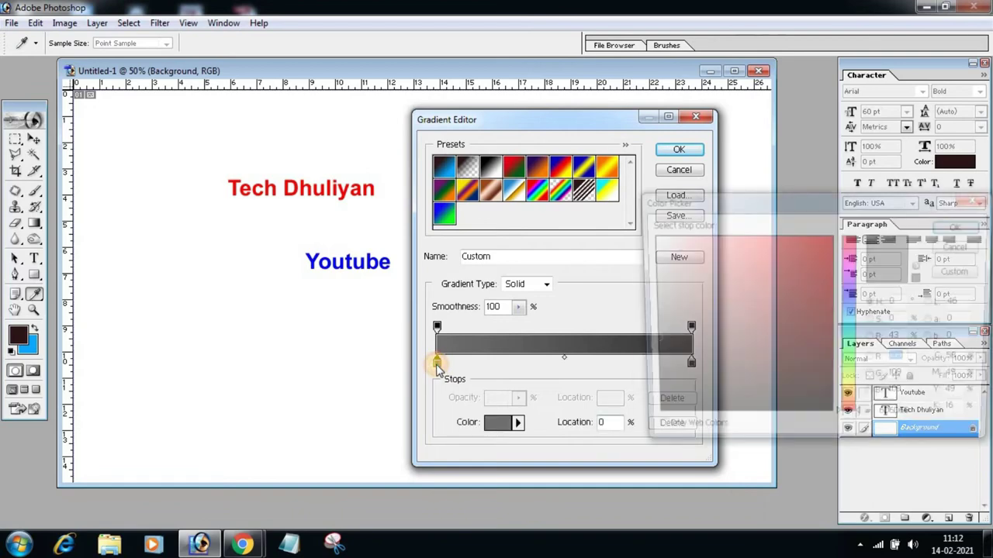
pyautogui.click(851, 349)
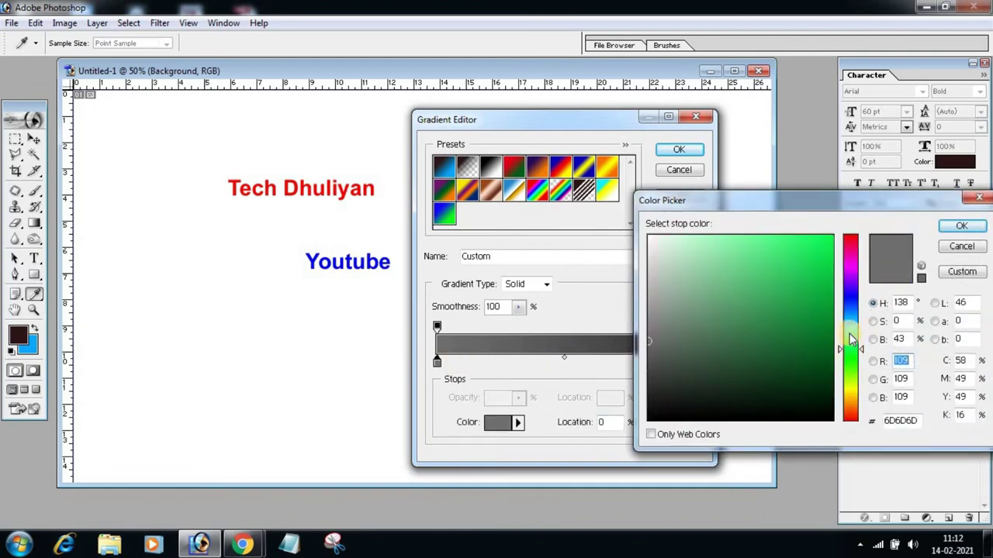
pyautogui.click(832, 236)
pyautogui.click(849, 363)
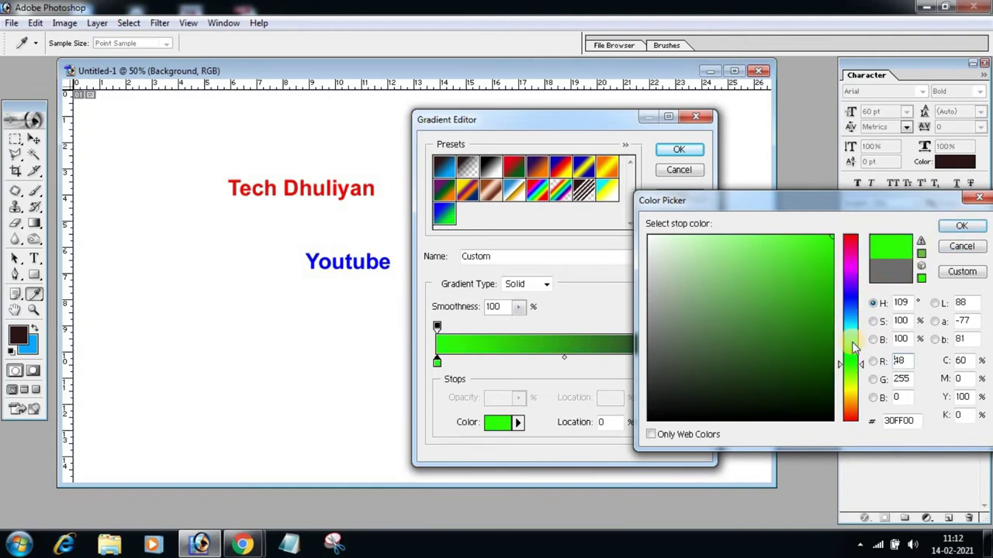
pyautogui.click(955, 224)
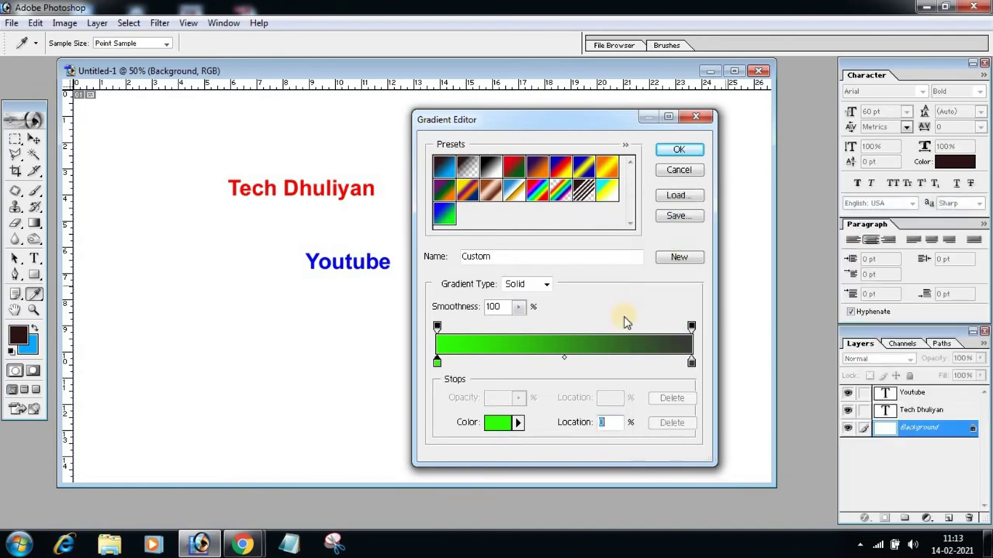
# Set the right stop to dark green 0A5800 and add an extra stop at 47%
pyautogui.doubleClick(691, 363)
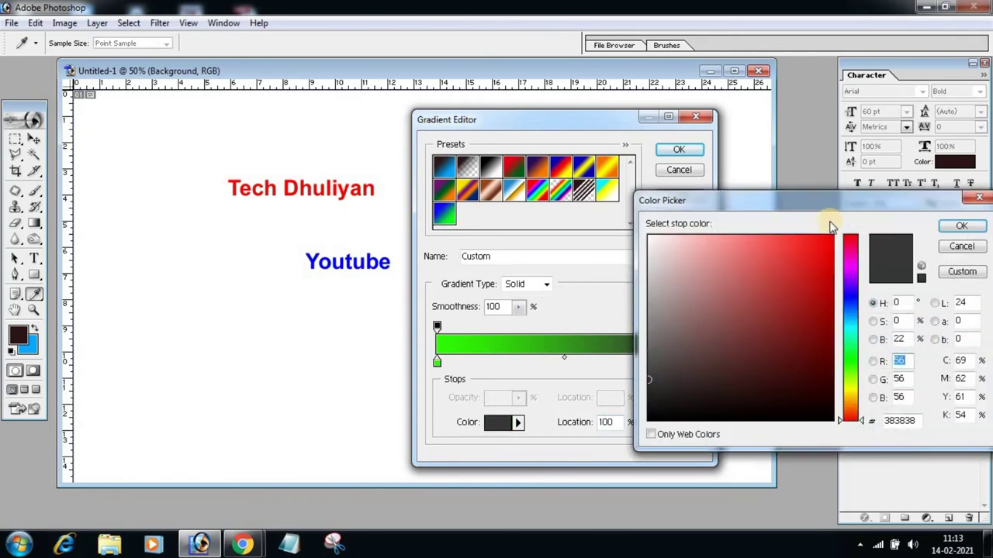
pyautogui.moveTo(799, 203)
pyautogui.mouseDown()
pyautogui.moveTo(276, 159)
pyautogui.moveTo(359, 136)
pyautogui.mouseUp()
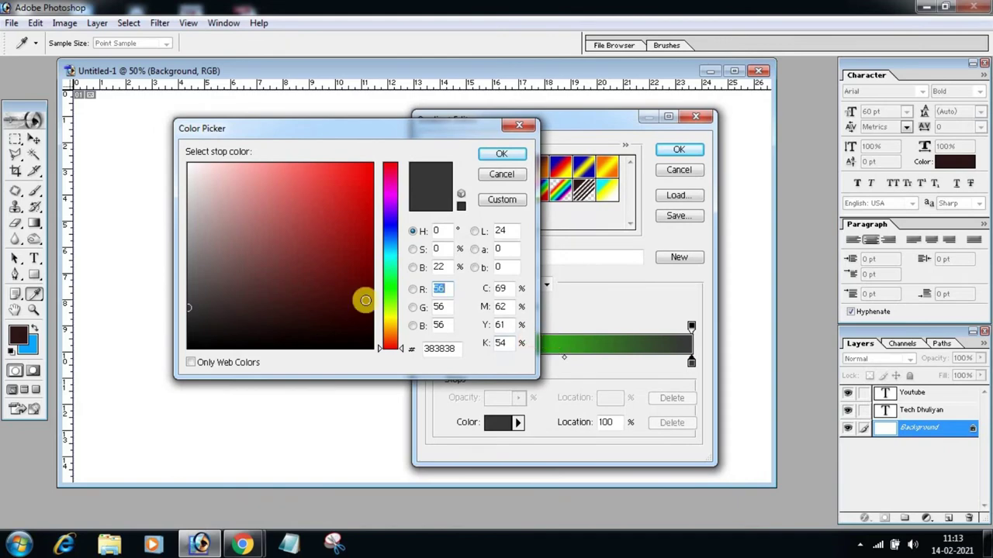
pyautogui.click(392, 293)
pyautogui.moveTo(361, 246); pyautogui.dragTo(371, 284)
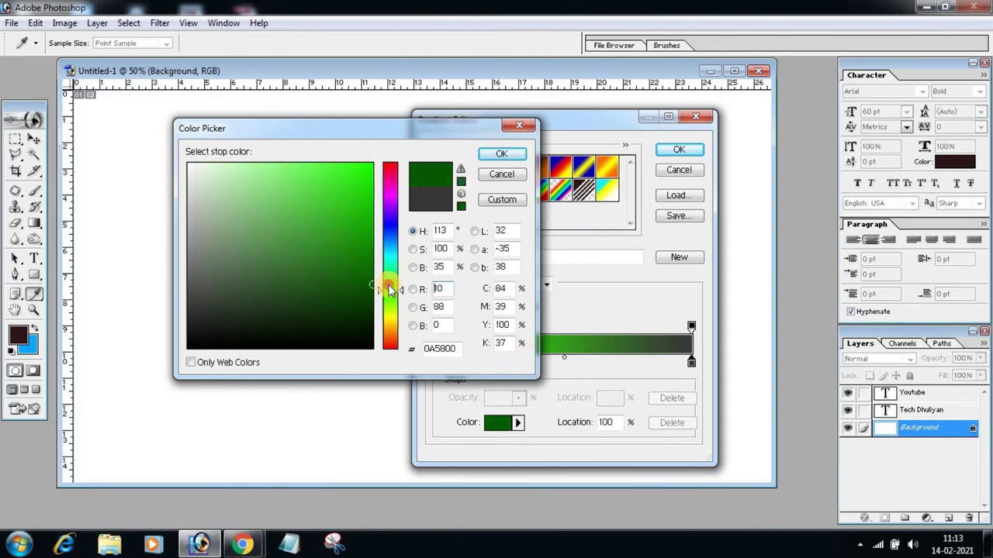
pyautogui.click(500, 154)
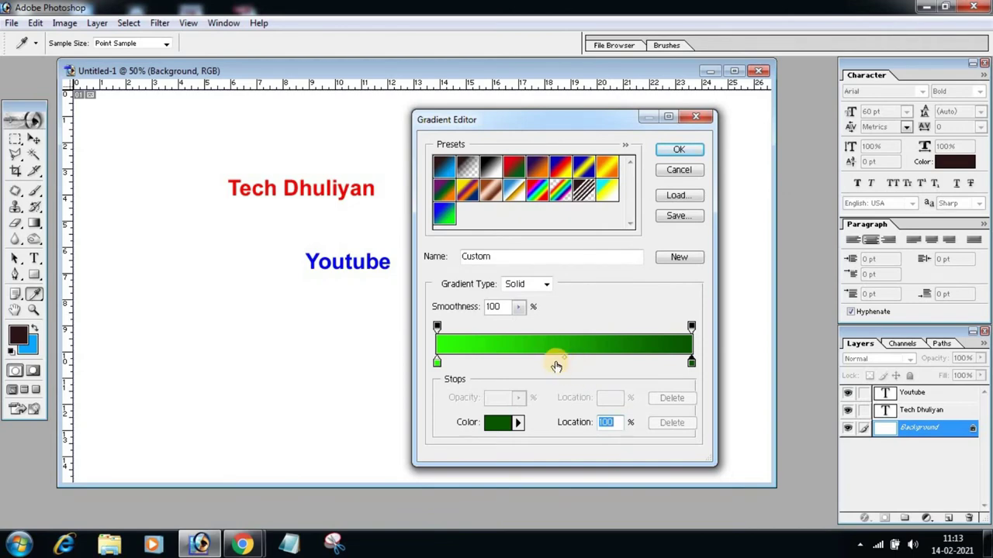
pyautogui.click(556, 363)
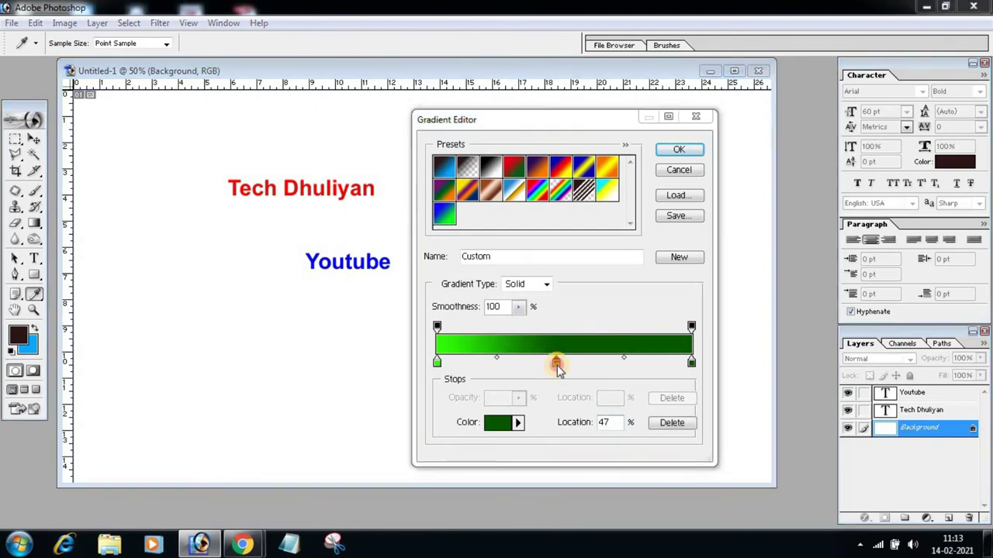
# Set the new middle gradient stop's colour to bright teal-green 00FFA8
pyautogui.click(555, 362)
pyautogui.click(557, 363)
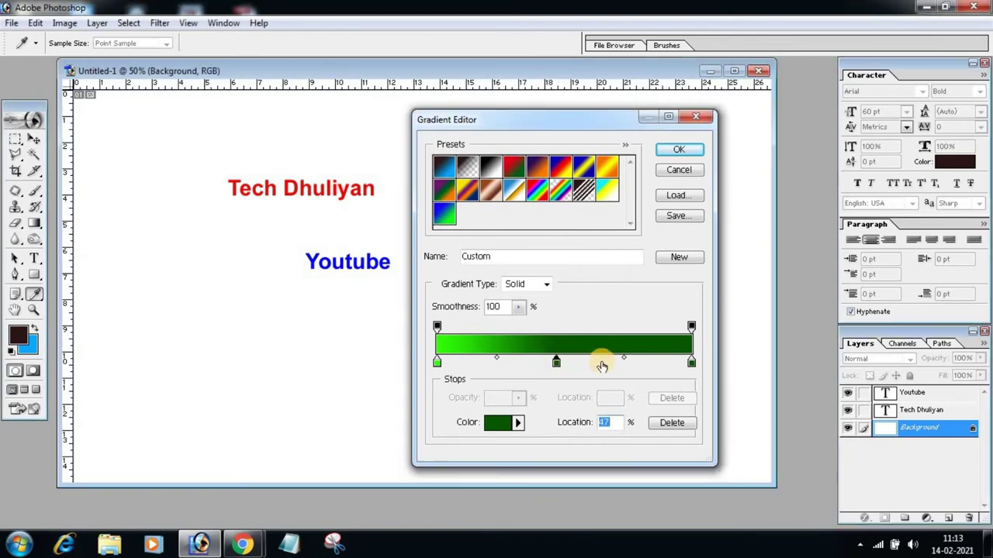
pyautogui.doubleClick(555, 363)
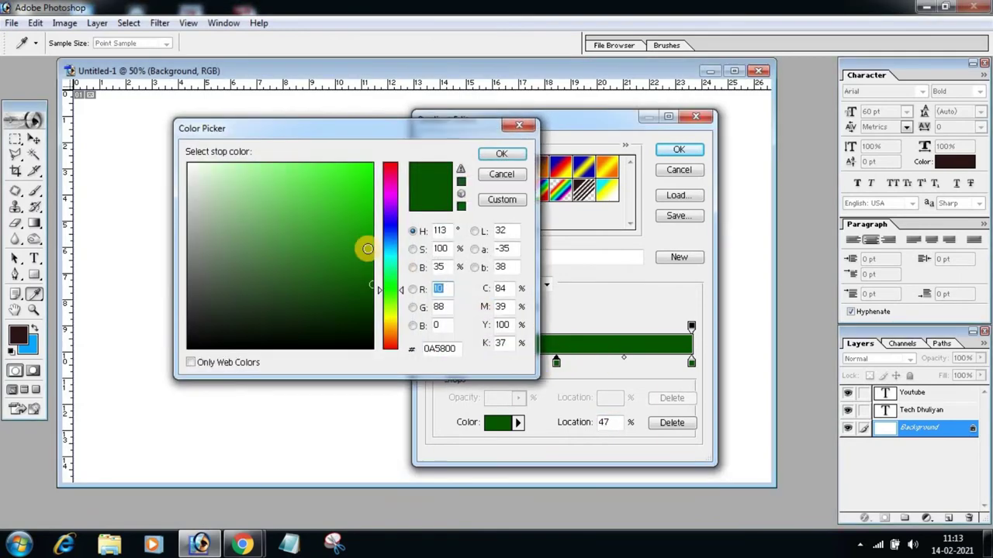
pyautogui.click(392, 266)
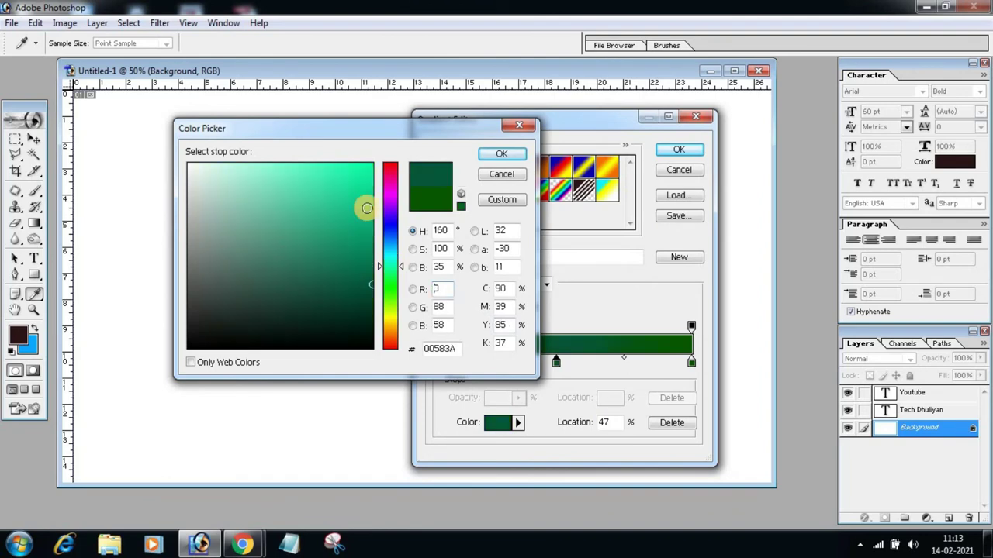
pyautogui.click(371, 164)
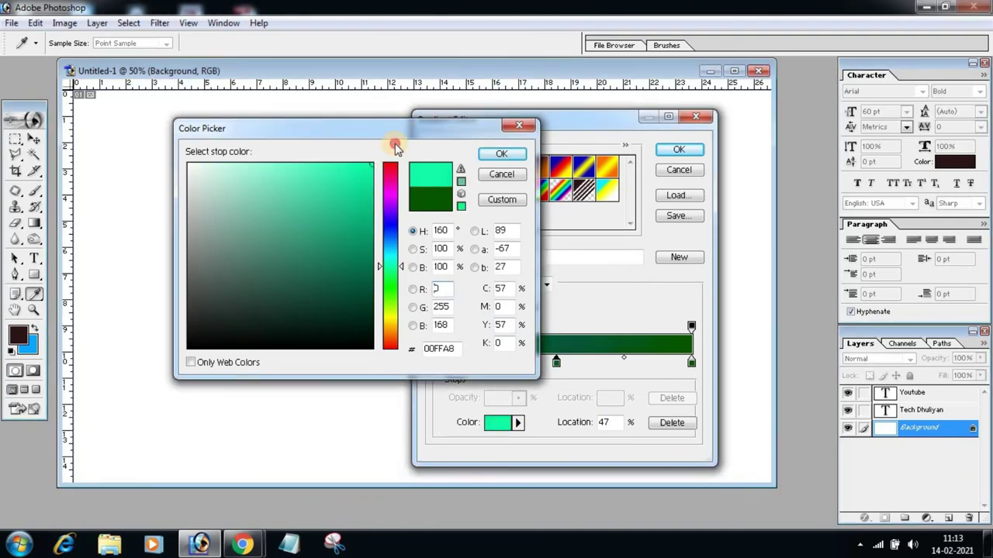
pyautogui.click(496, 154)
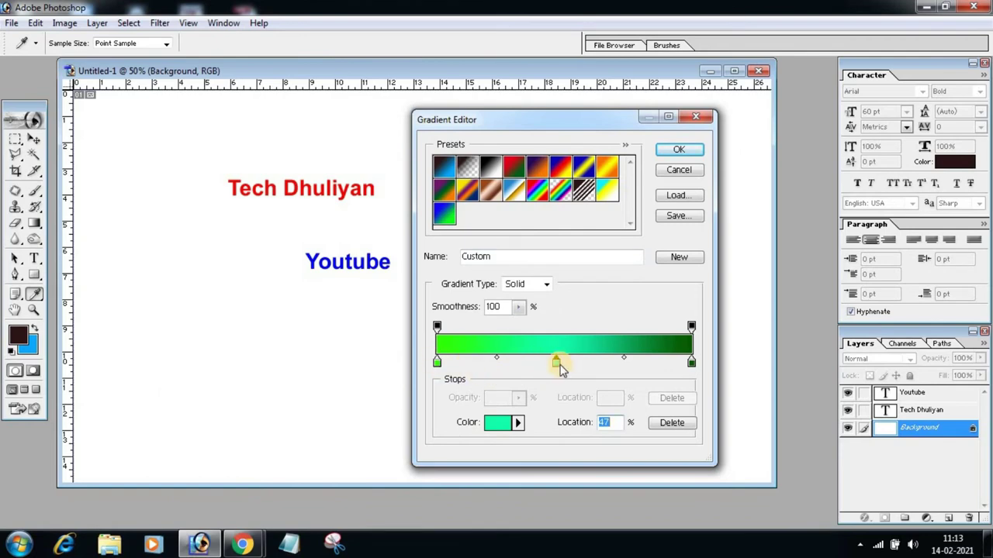
# Reposition the gradient stops to about 3%, 43% and 97%
pyautogui.moveTo(555, 364); pyautogui.dragTo(516, 365)
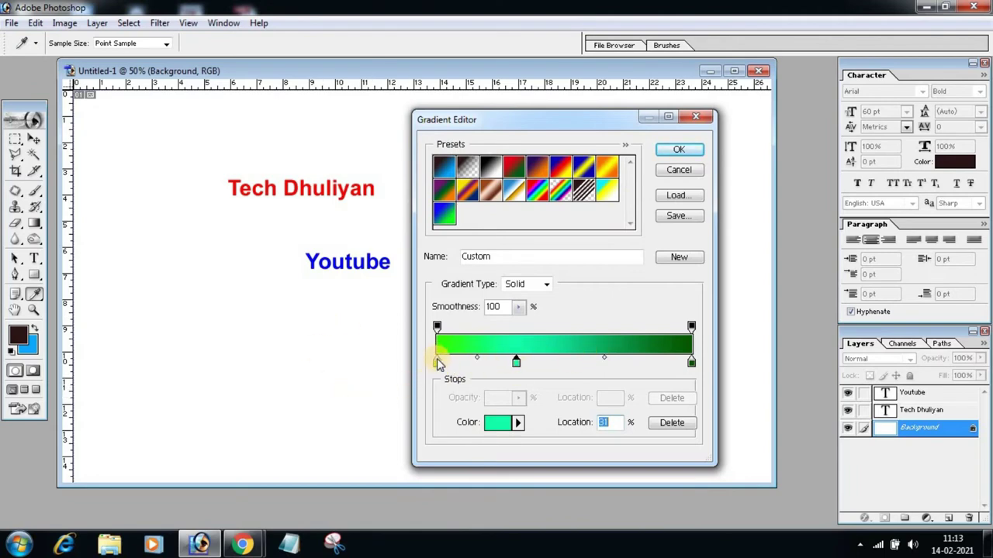
pyautogui.moveTo(437, 364); pyautogui.dragTo(554, 365)
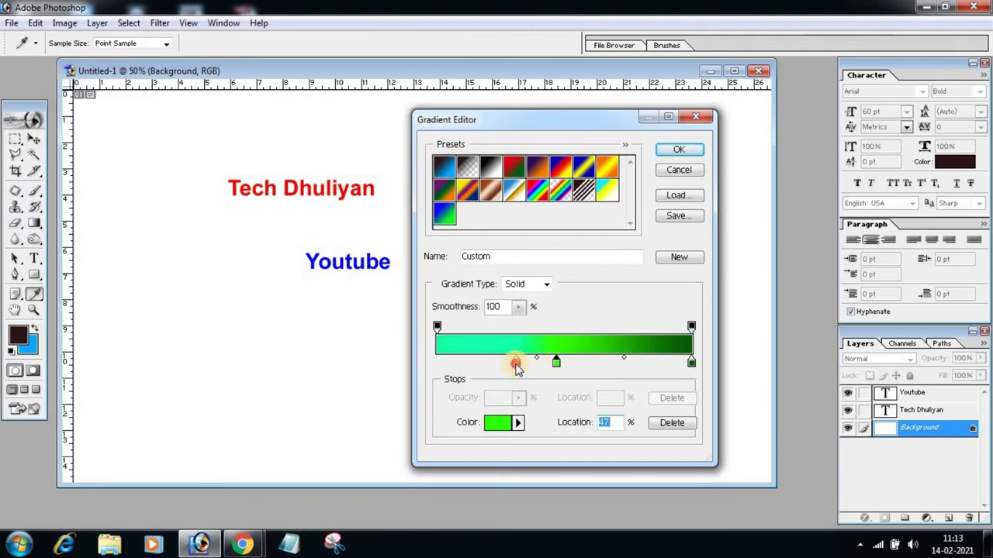
pyautogui.moveTo(518, 367); pyautogui.dragTo(464, 366)
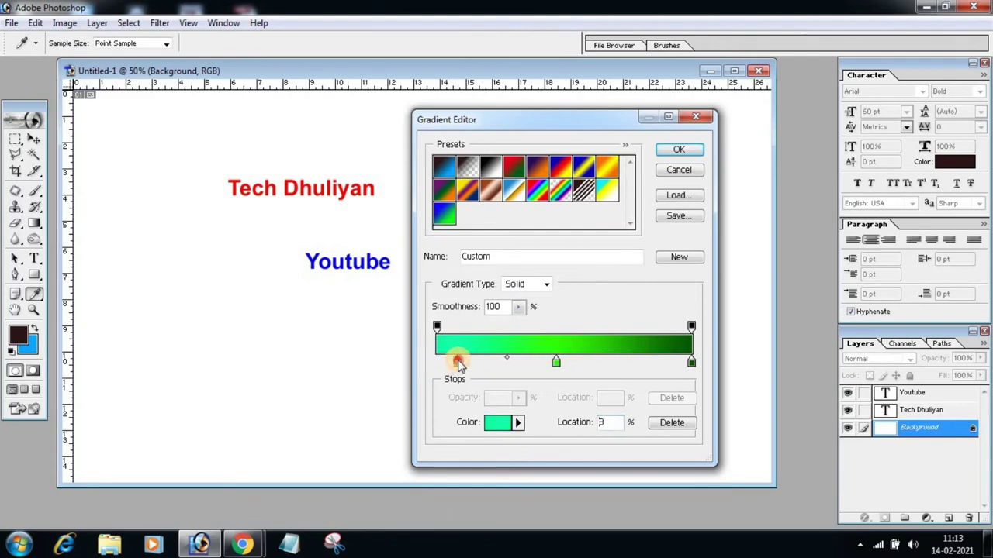
pyautogui.moveTo(556, 363); pyautogui.dragTo(540, 366)
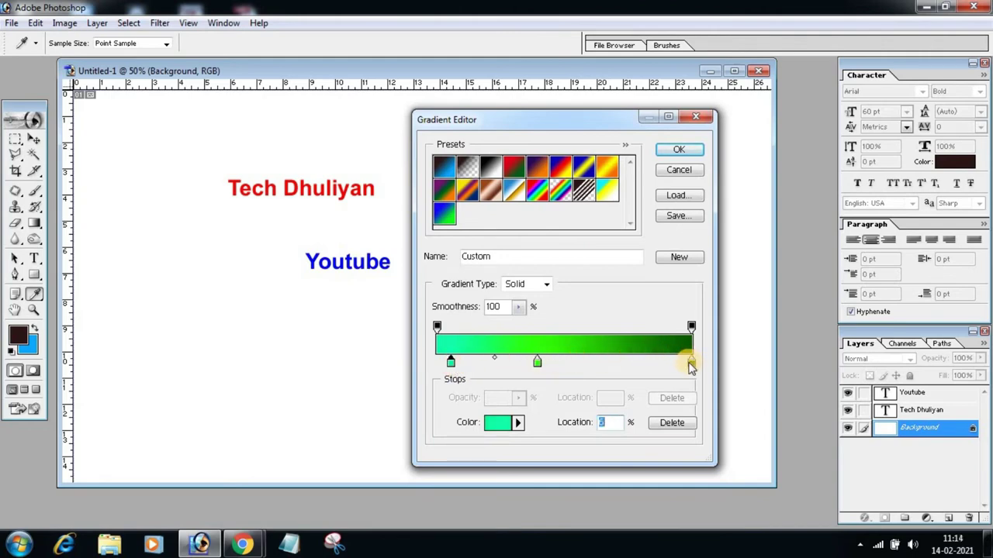
pyautogui.moveTo(690, 363); pyautogui.dragTo(684, 366)
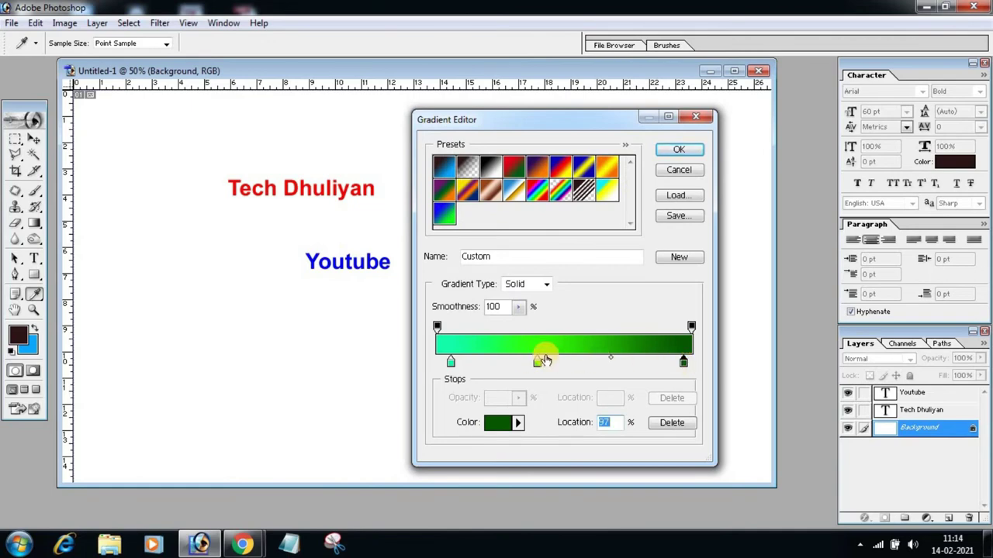
# Draw a top-to-bottom linear gradient on the background, undoing a diagonal attempt
pyautogui.click(680, 150)
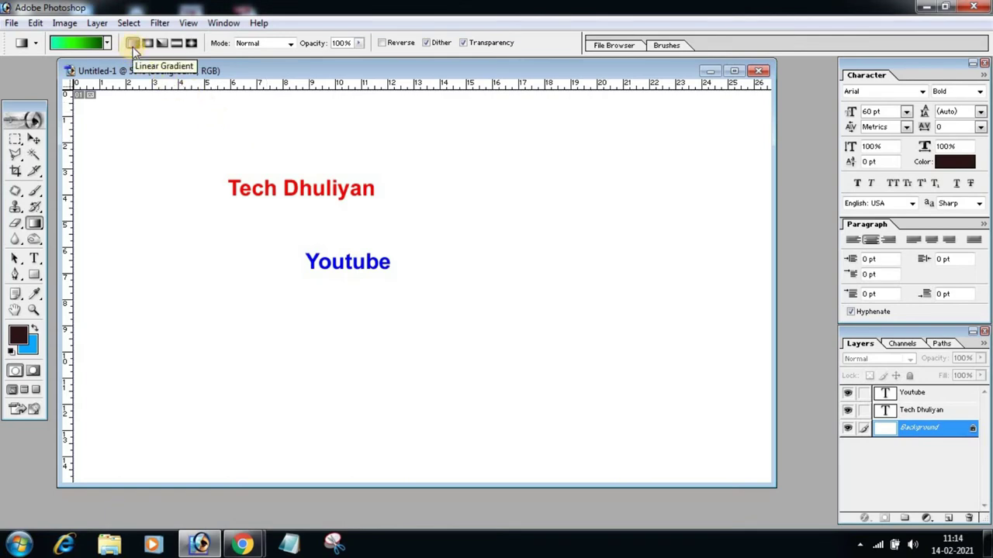
pyautogui.click(133, 48)
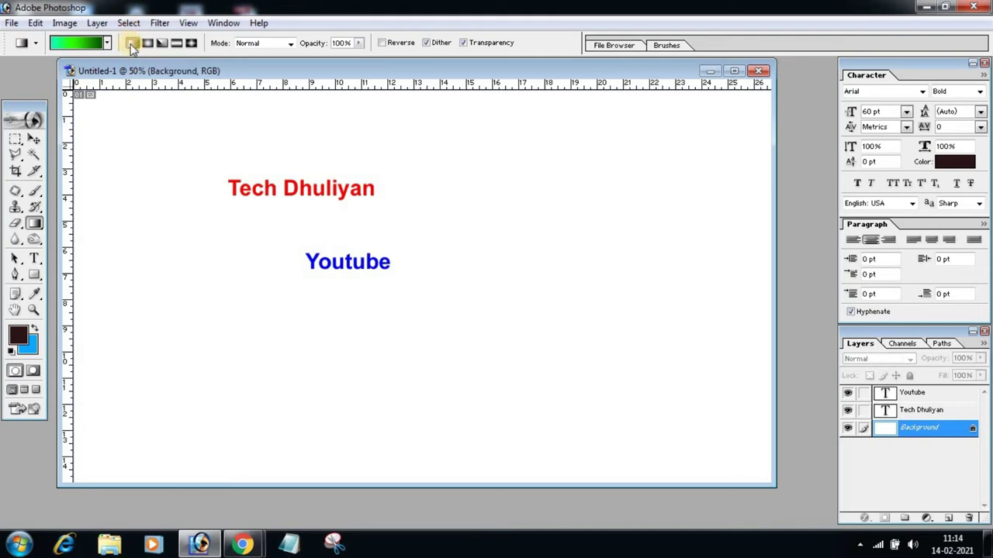
pyautogui.moveTo(386, 104); pyautogui.dragTo(382, 449)
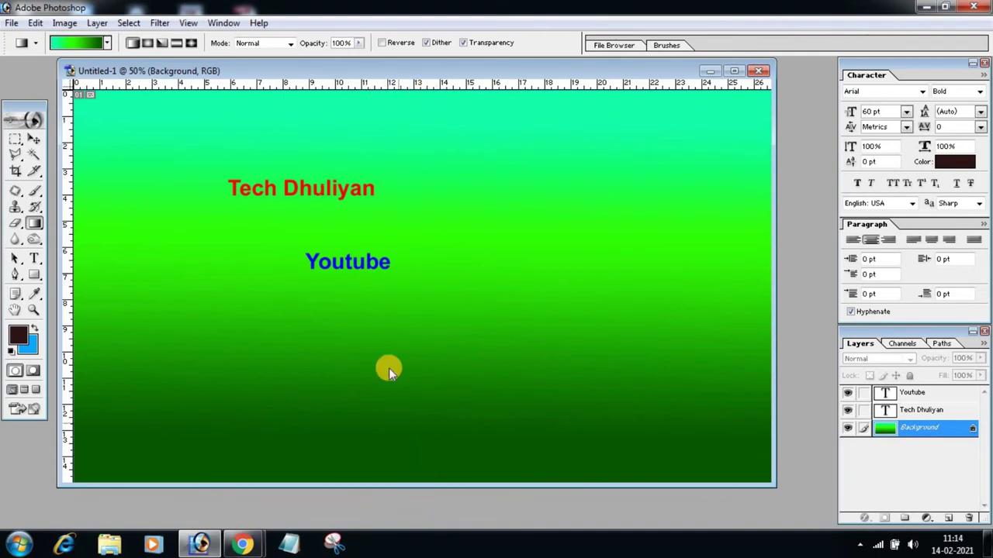
pyautogui.moveTo(119, 128); pyautogui.dragTo(685, 453)
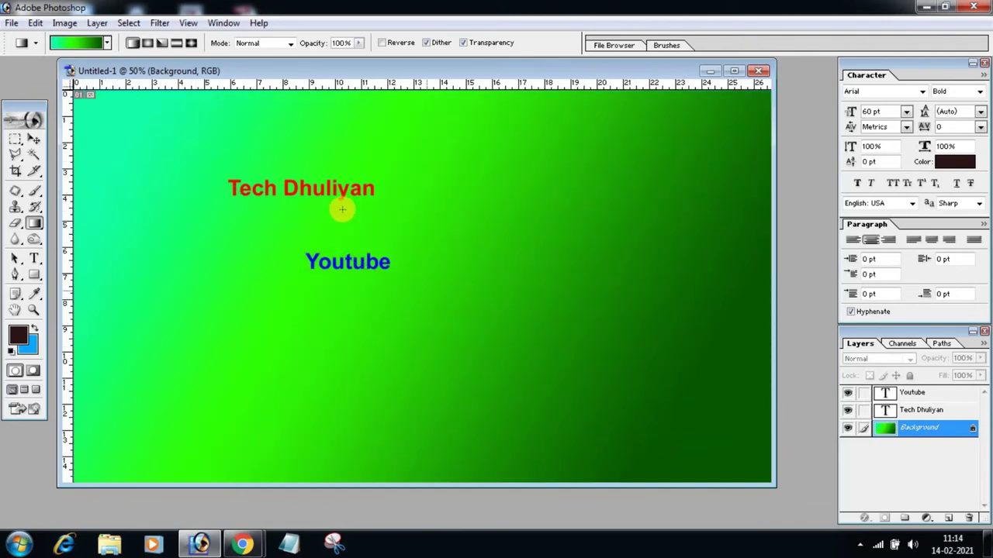
pyautogui.hotkey('ctrl', 'z')
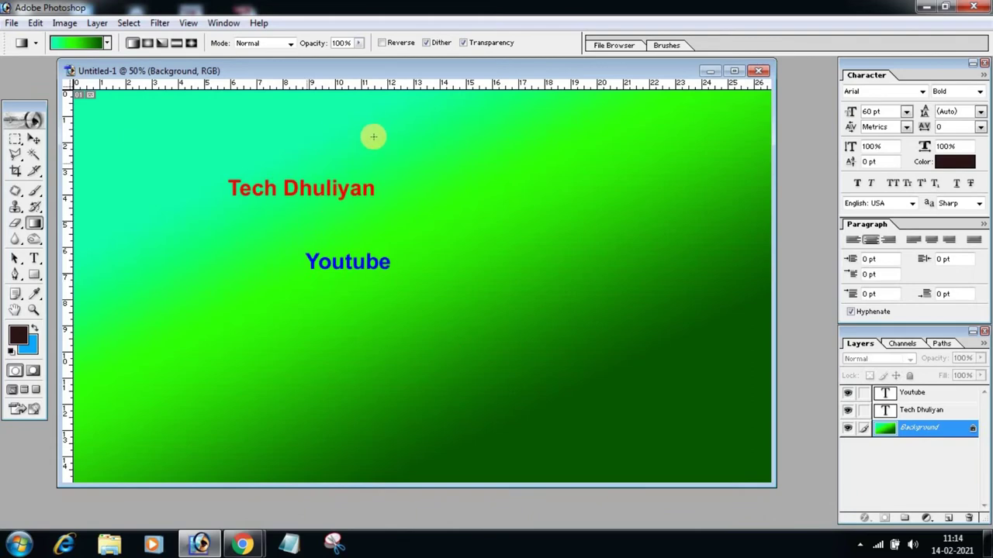
pyautogui.moveTo(396, 126); pyautogui.dragTo(402, 485)
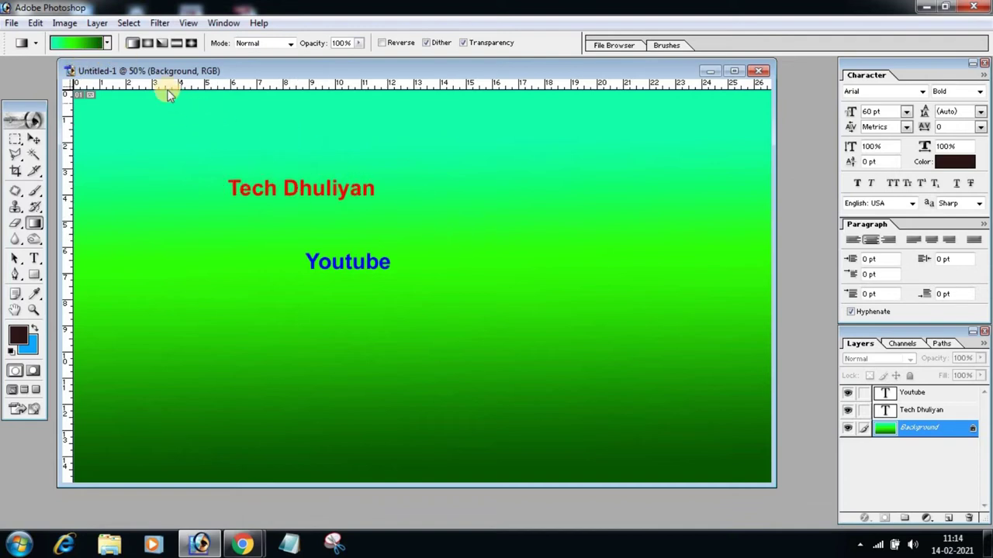
# Draw a radial gradient from the canvas top and remove a stray horizontal guide
pyautogui.click(147, 44)
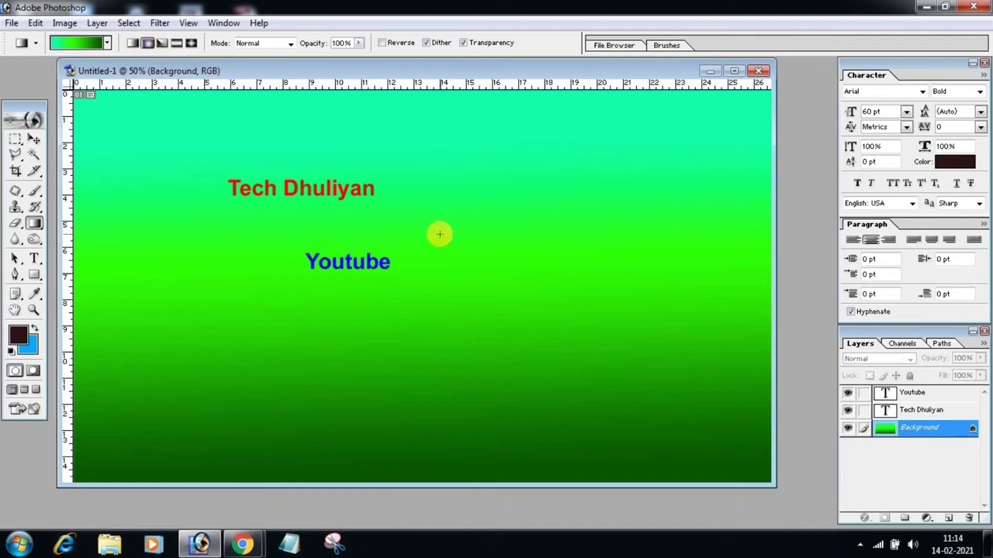
pyautogui.moveTo(412, 229)
pyautogui.mouseDown()
pyautogui.moveTo(456, 528)
pyautogui.moveTo(454, 511)
pyautogui.mouseUp()
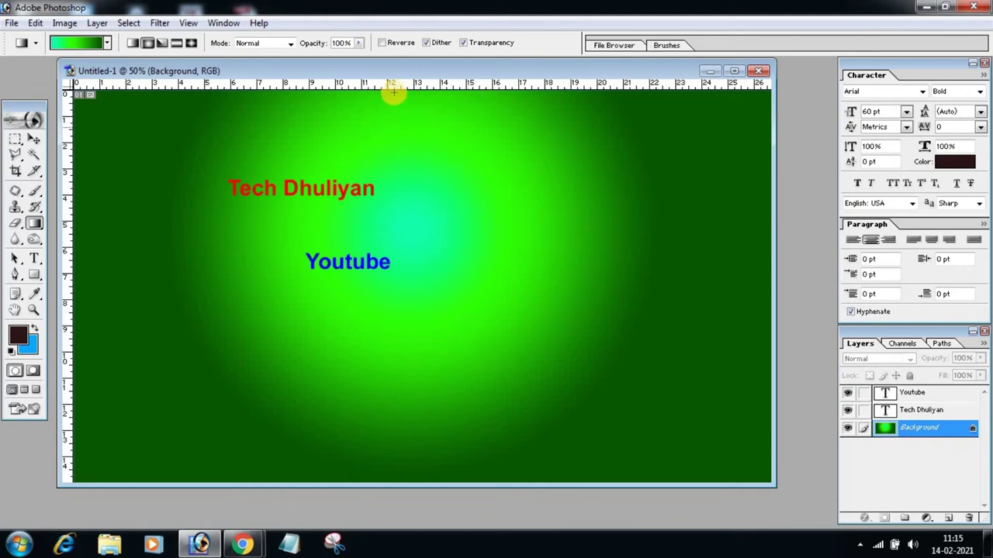
pyautogui.moveTo(394, 94); pyautogui.dragTo(403, 543)
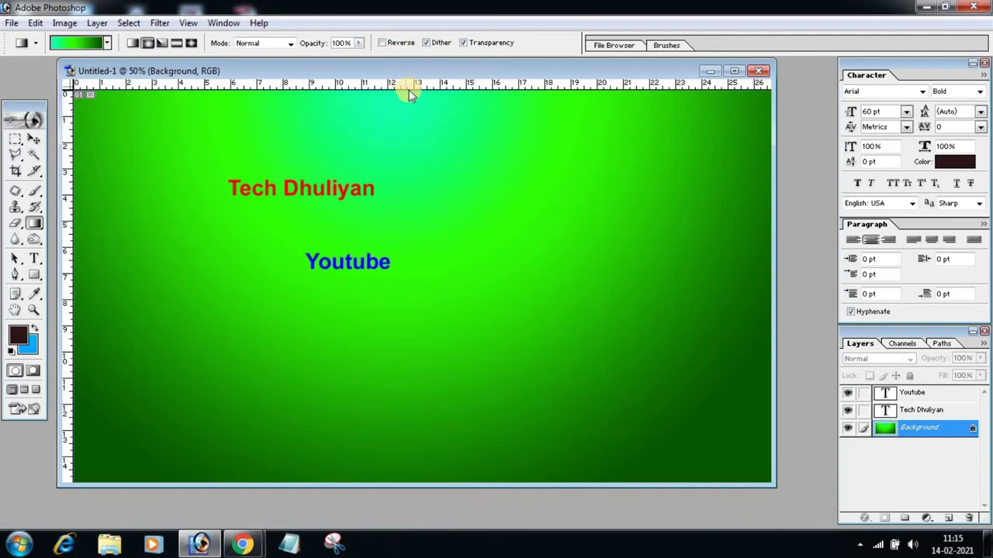
pyautogui.moveTo(409, 93); pyautogui.dragTo(437, 484)
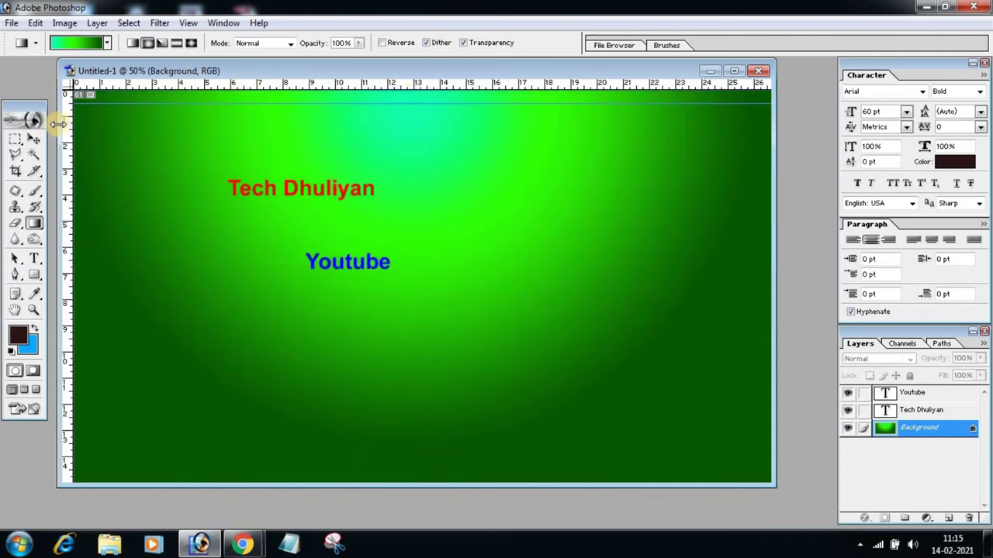
pyautogui.click(34, 139)
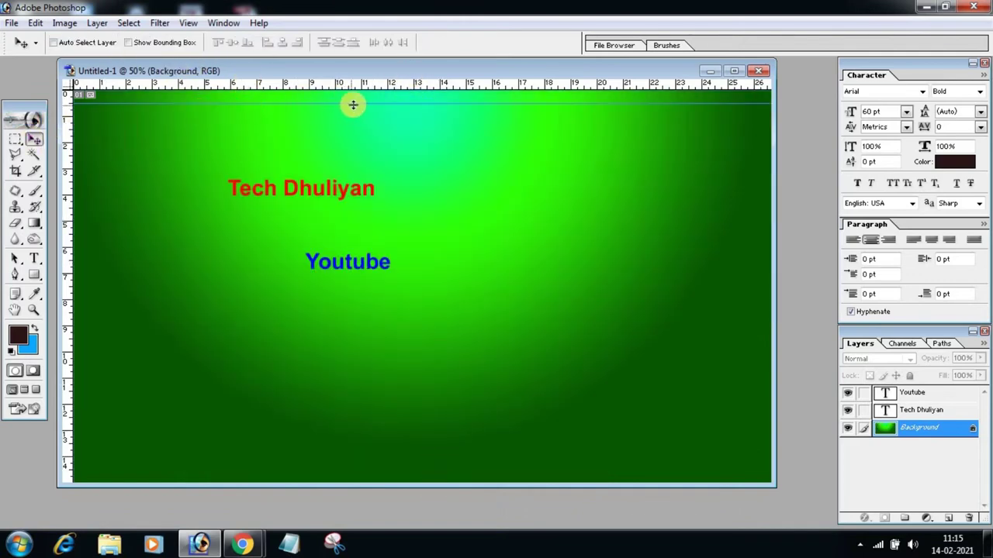
pyautogui.moveTo(353, 104); pyautogui.dragTo(355, 62)
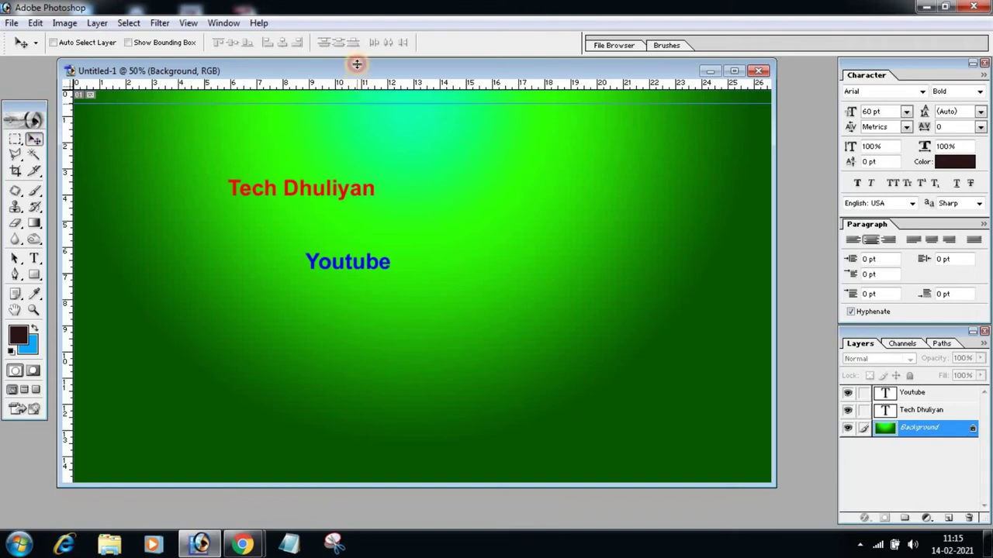
# Redraw the radial glow larger, finally recentred at the top edge of the canvas
pyautogui.click(35, 224)
pyautogui.moveTo(420, 256); pyautogui.dragTo(418, 355)
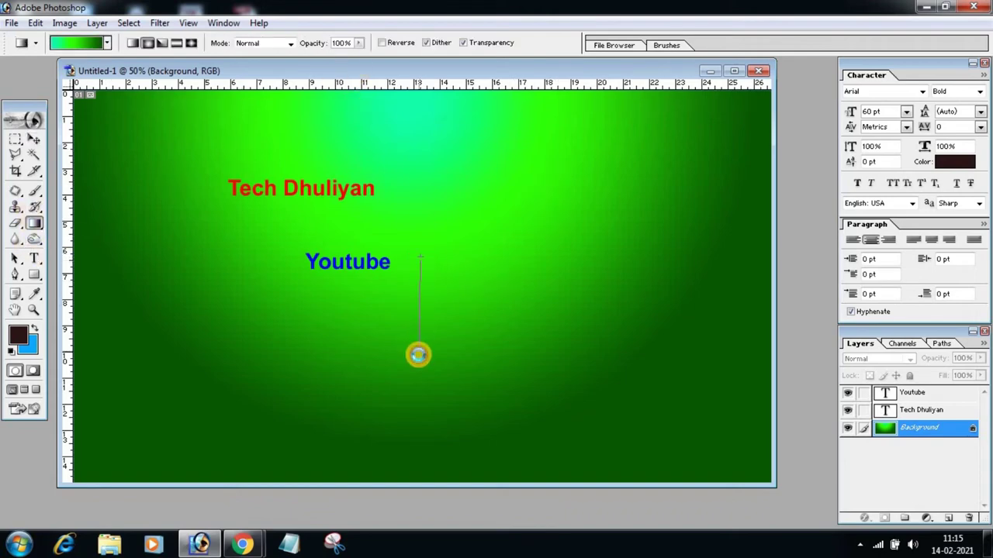
pyautogui.moveTo(426, 246); pyautogui.dragTo(427, 390)
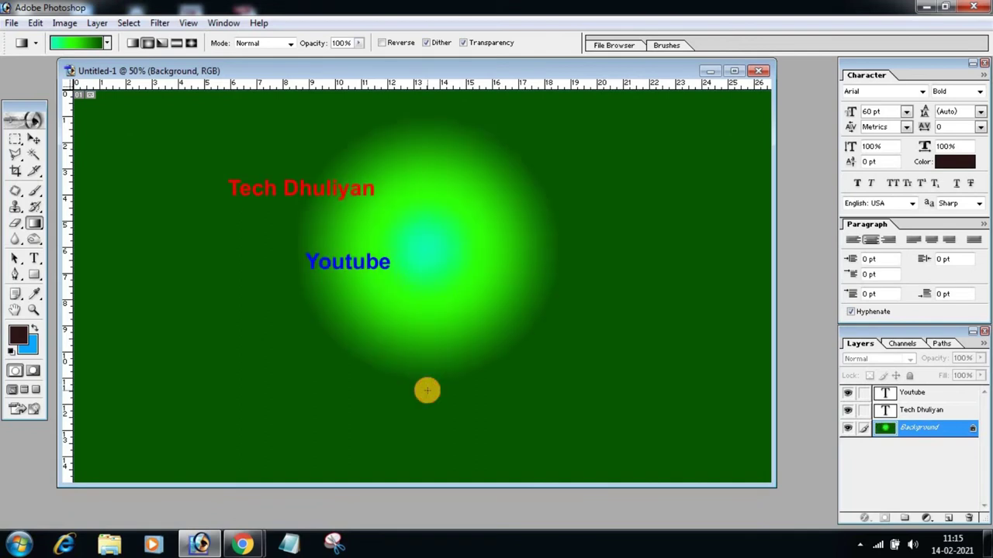
pyautogui.moveTo(426, 258); pyautogui.dragTo(390, 488)
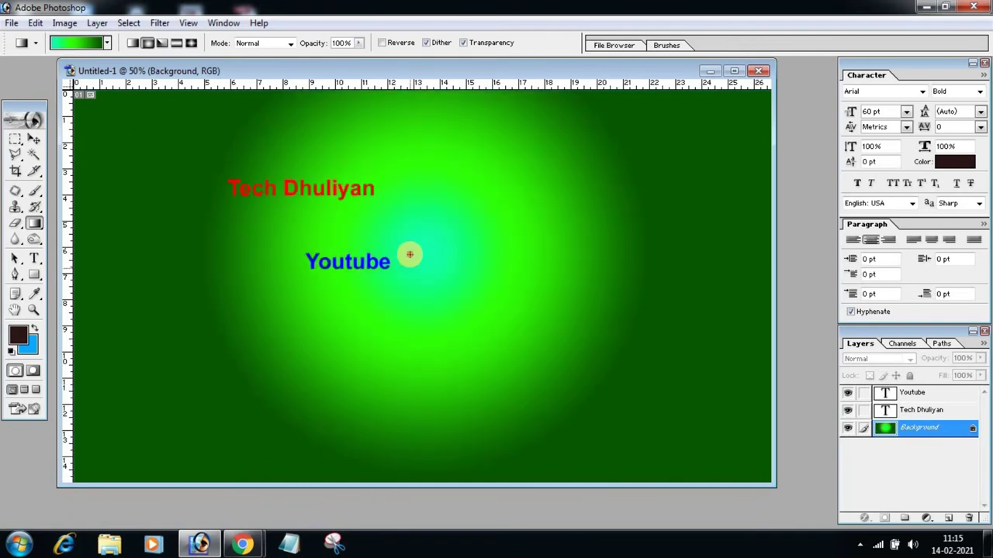
pyautogui.moveTo(410, 254); pyautogui.dragTo(505, 479)
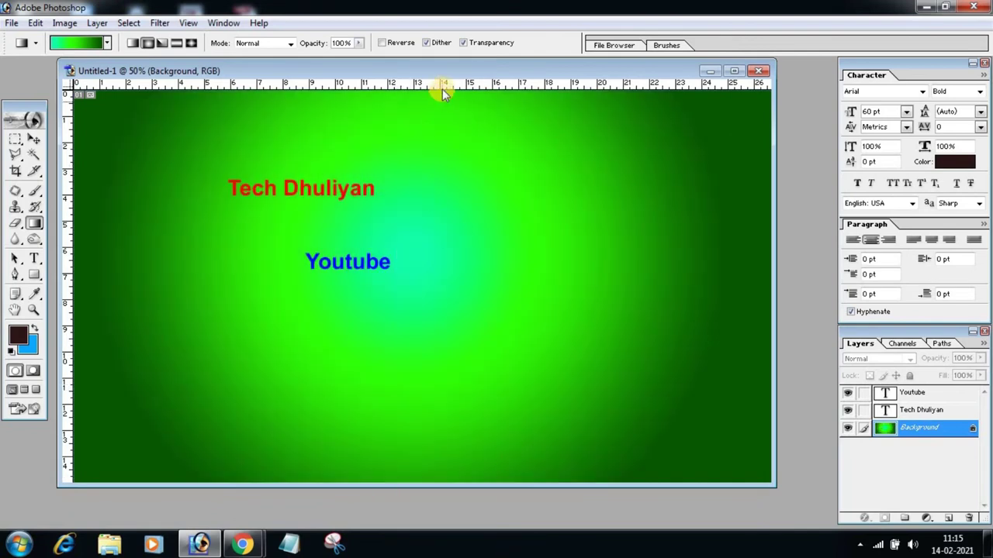
pyautogui.moveTo(438, 93); pyautogui.dragTo(407, 552)
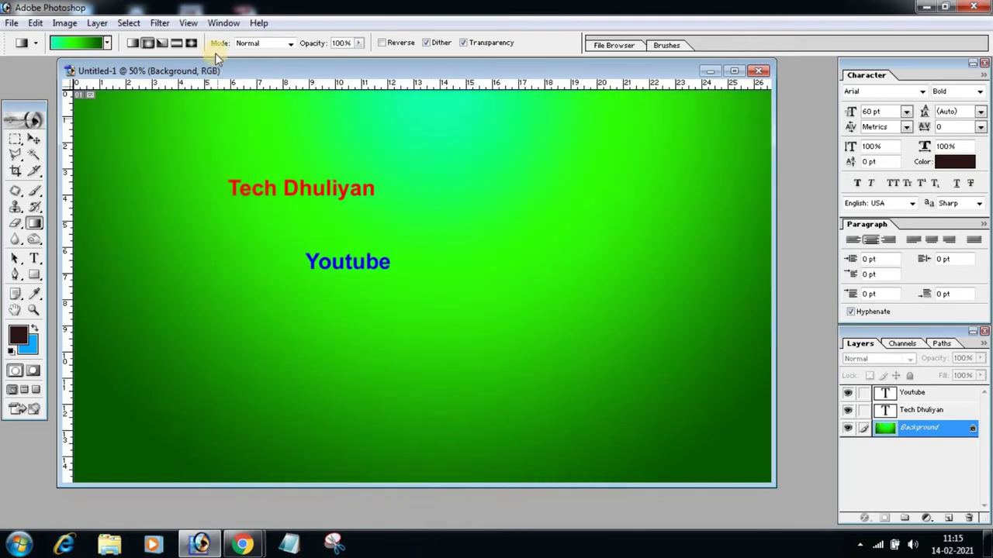
# Draw an angle gradient radiating from beside Youtube, its dark wedge toward the bottom-left
pyautogui.click(162, 45)
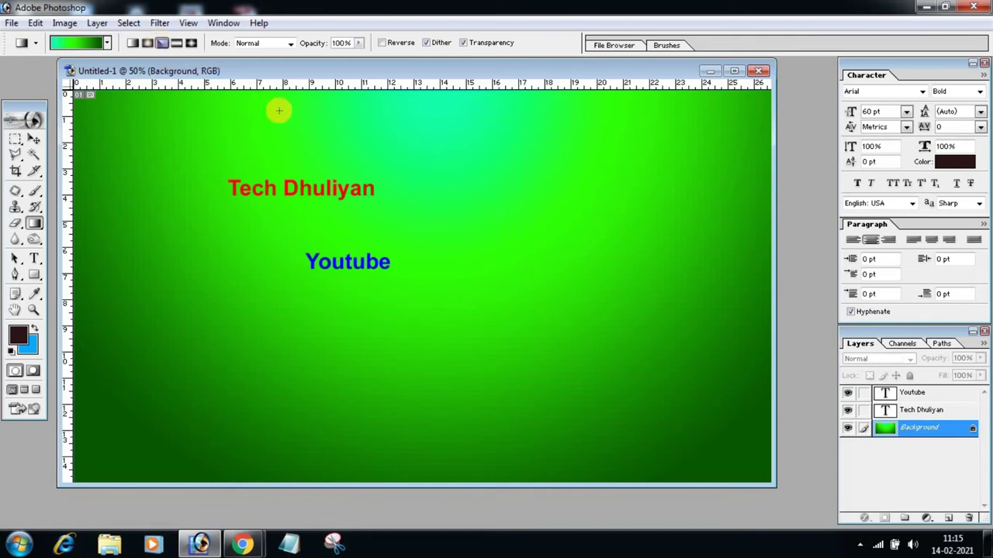
pyautogui.moveTo(411, 183); pyautogui.dragTo(439, 414)
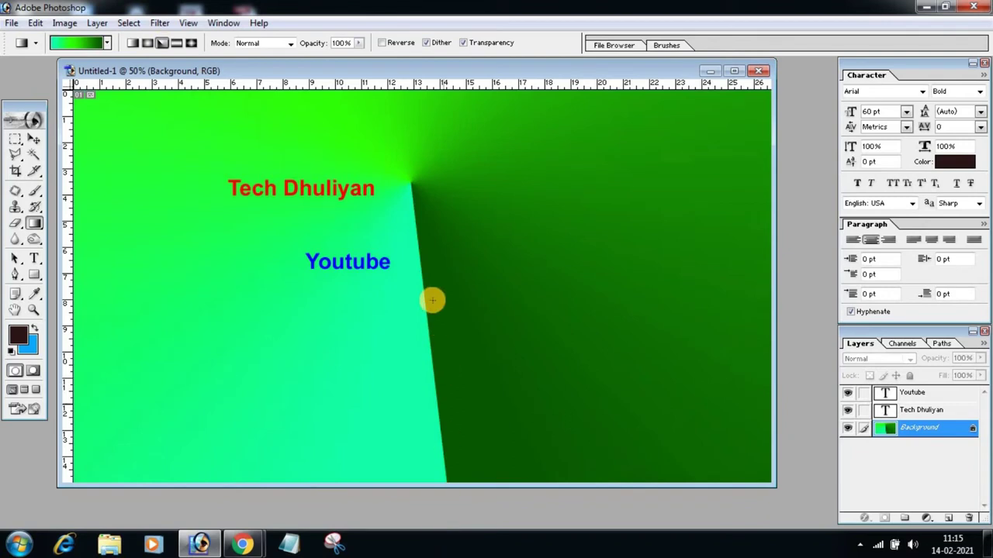
pyautogui.moveTo(411, 285); pyautogui.dragTo(549, 508)
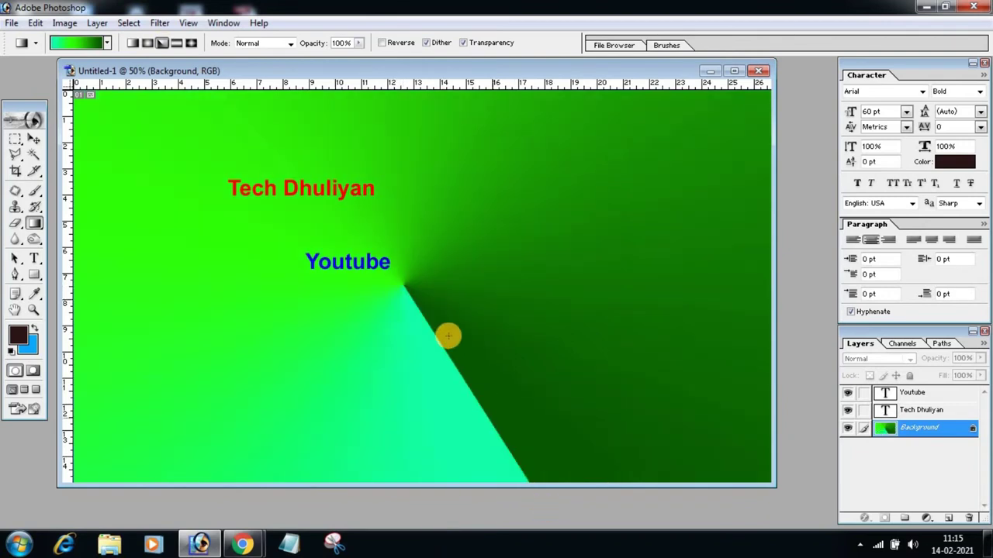
pyautogui.moveTo(417, 281); pyautogui.dragTo(497, 461)
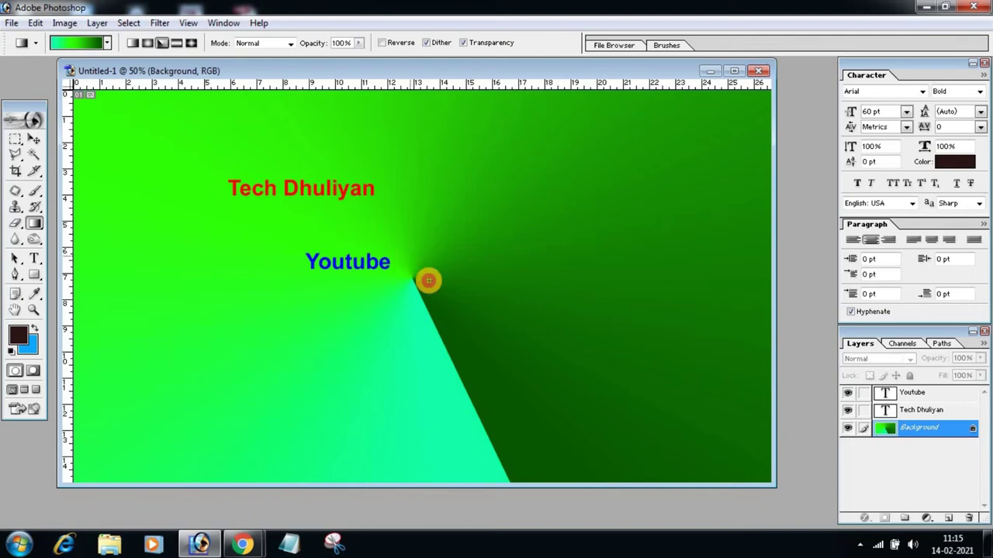
pyautogui.moveTo(409, 256); pyautogui.dragTo(725, 483)
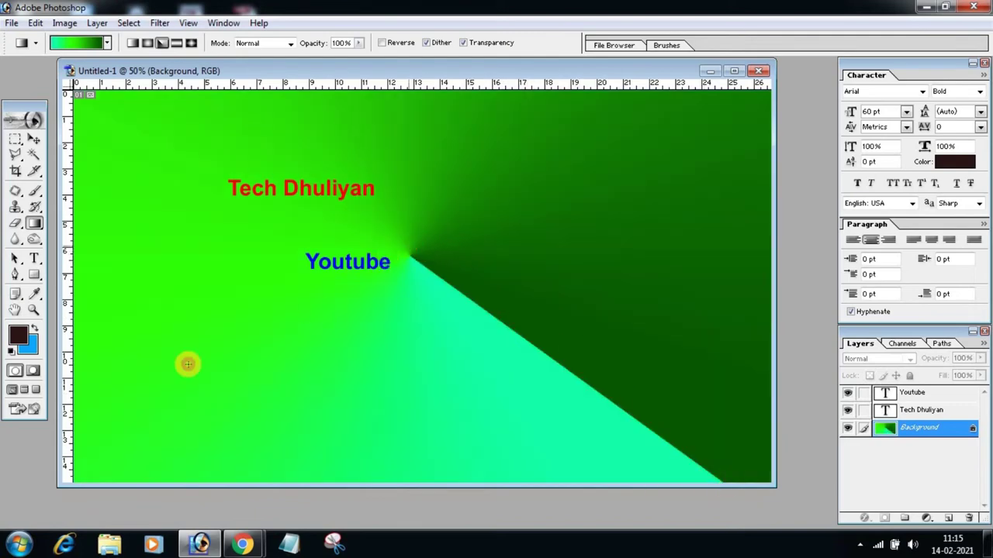
pyautogui.moveTo(409, 246); pyautogui.dragTo(91, 417)
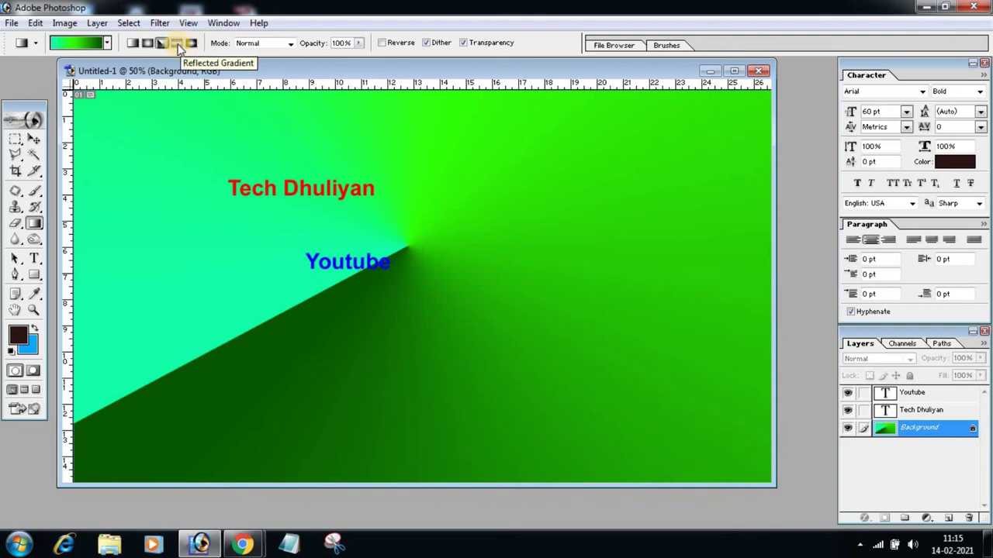
# Try reflected and diamond gradients, ending with a roughly vertical reflected gradient in horizontal bands
pyautogui.click(177, 43)
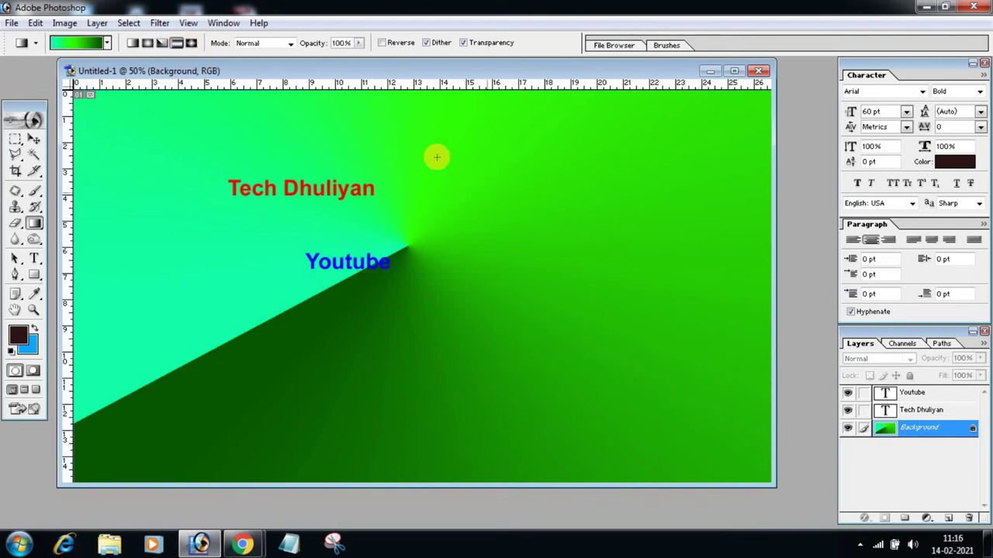
pyautogui.moveTo(424, 151); pyautogui.dragTo(502, 428)
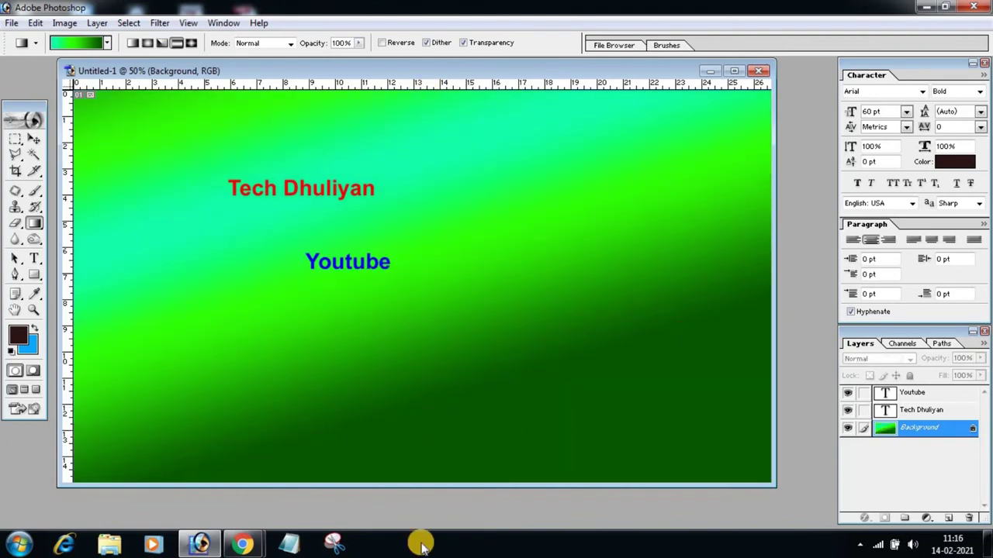
pyautogui.moveTo(425, 103)
pyautogui.mouseDown()
pyautogui.moveTo(434, 527)
pyautogui.moveTo(438, 507)
pyautogui.mouseUp()
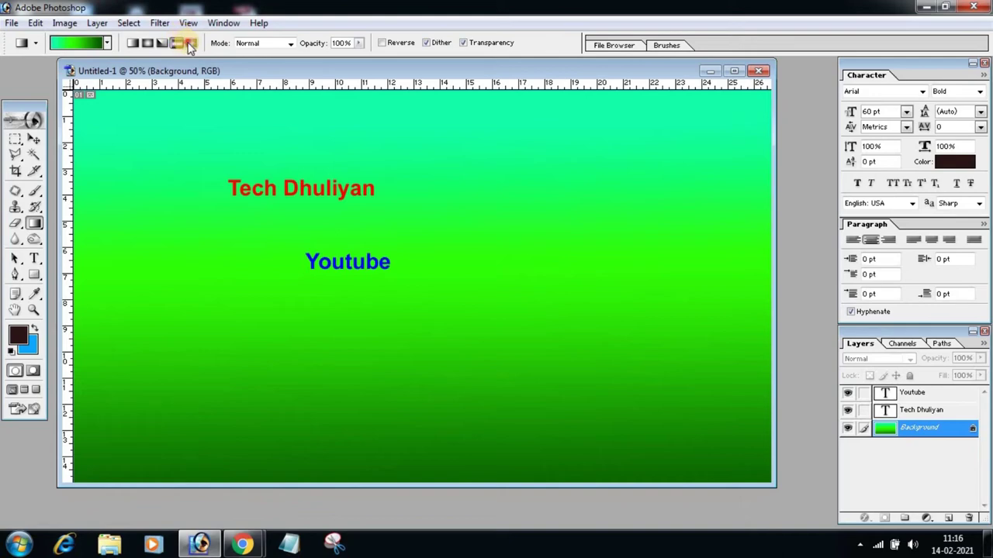
pyautogui.moveTo(425, 129)
pyautogui.mouseDown()
pyautogui.moveTo(440, 342)
pyautogui.moveTo(421, 481)
pyautogui.mouseUp()
pyautogui.moveTo(449, 188); pyautogui.dragTo(439, 442)
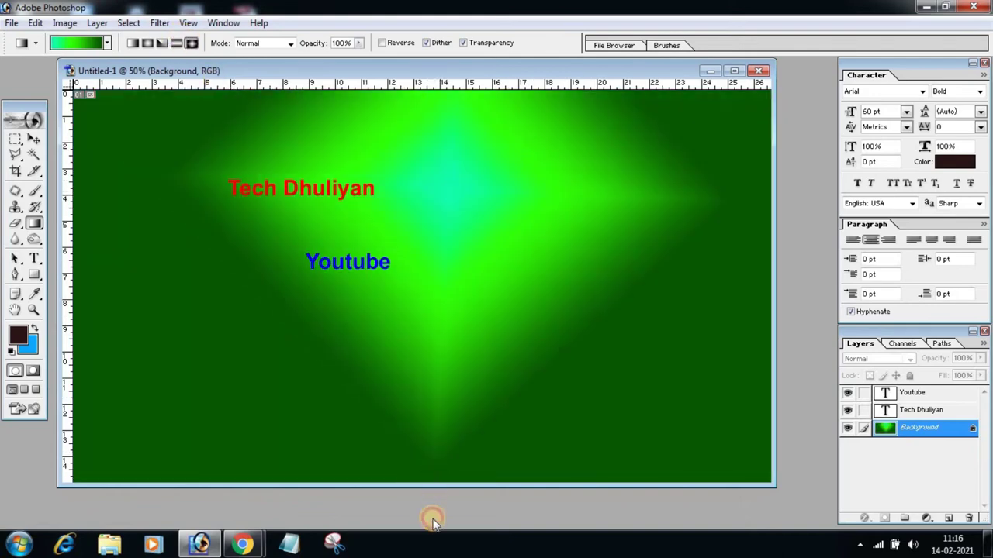
pyautogui.moveTo(441, 178); pyautogui.dragTo(386, 551)
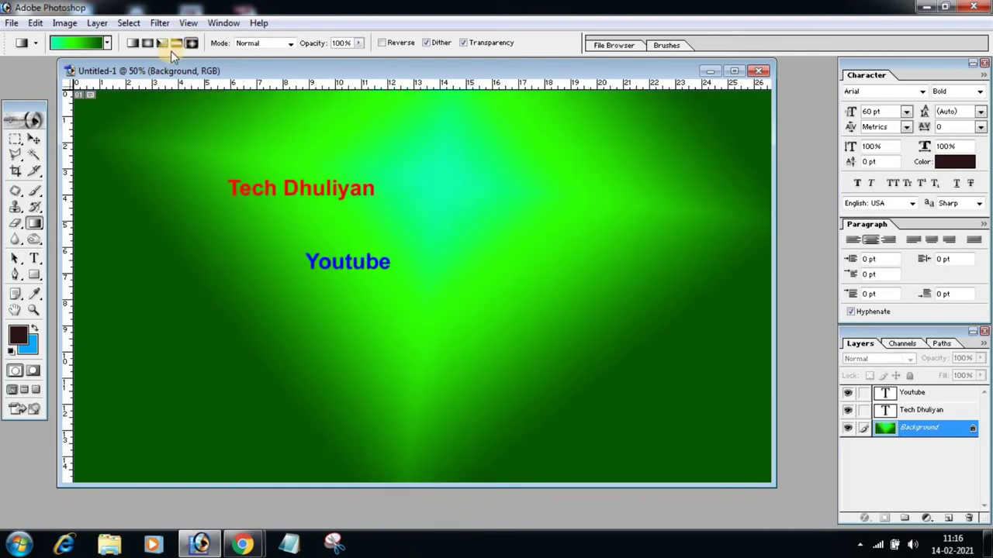
pyautogui.moveTo(489, 396); pyautogui.dragTo(519, 482)
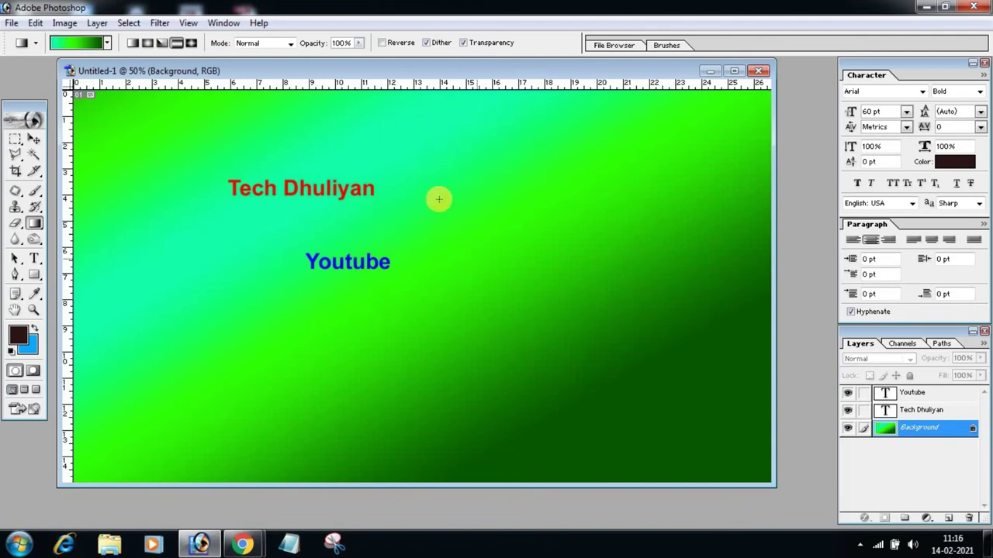
pyautogui.moveTo(440, 199); pyautogui.dragTo(469, 518)
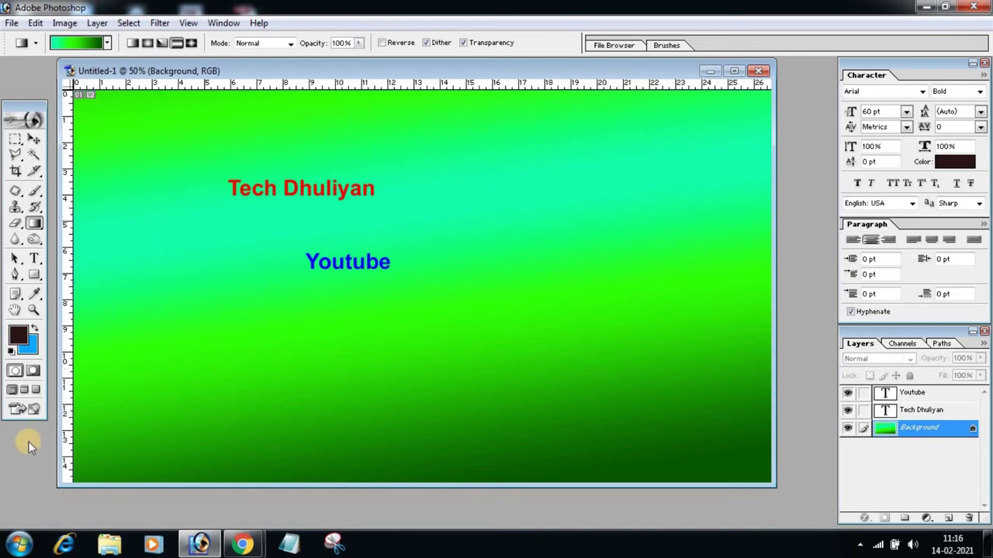
# Open 133798-pink-black-and-white-abstract-background.jpg from the raf folder on the Desktop
pyautogui.doubleClick(799, 240)
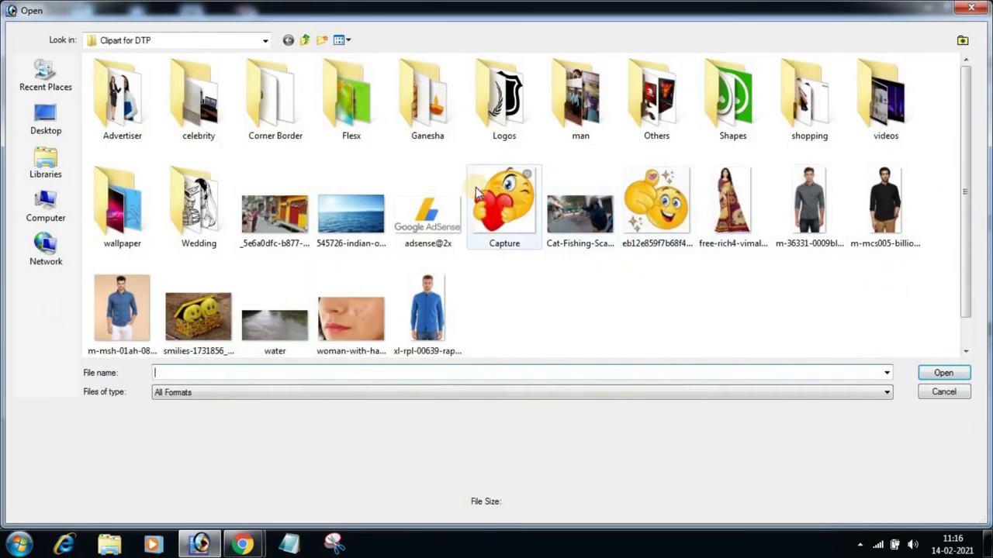
pyautogui.click(45, 116)
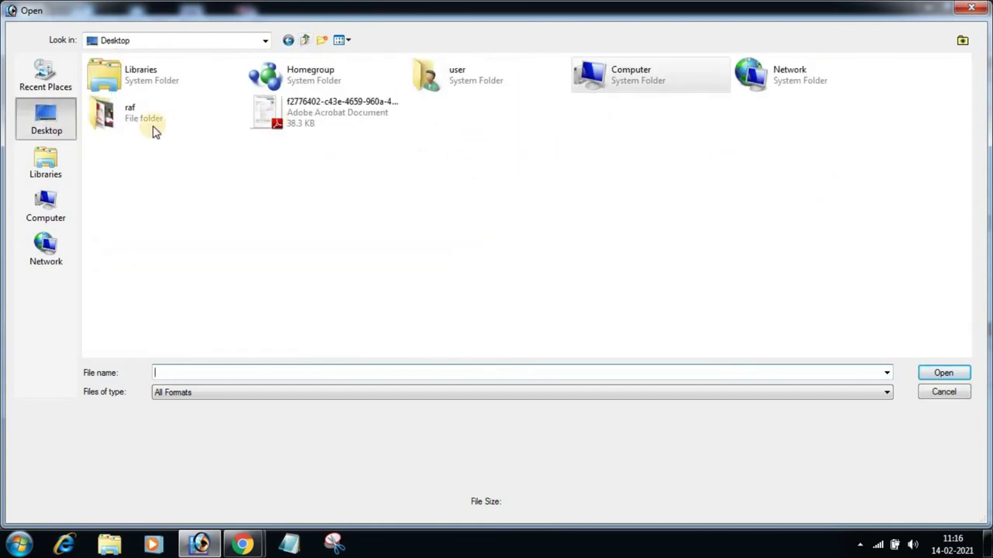
pyautogui.click(124, 118)
pyautogui.doubleClick(124, 118)
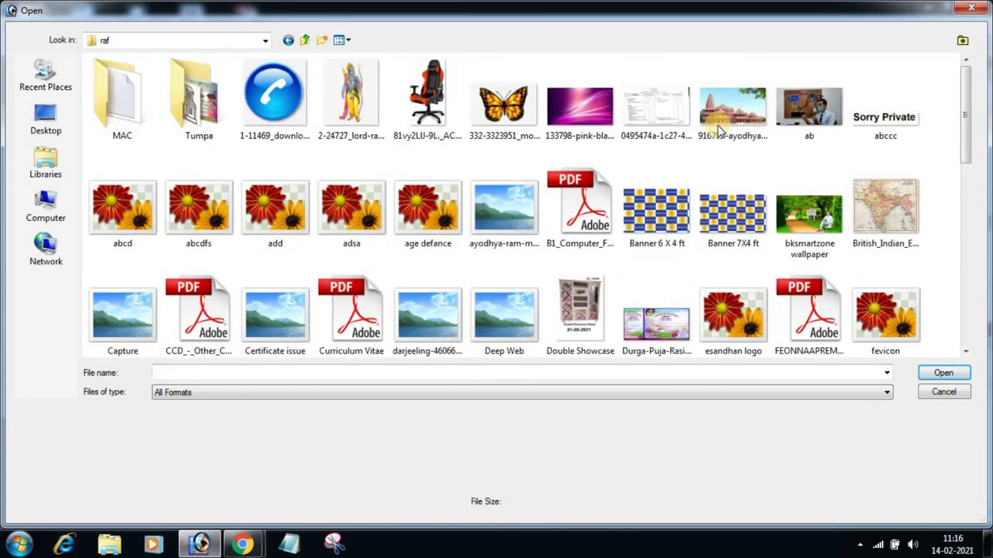
pyautogui.click(580, 111)
pyautogui.scroll(-2, 760, 248)
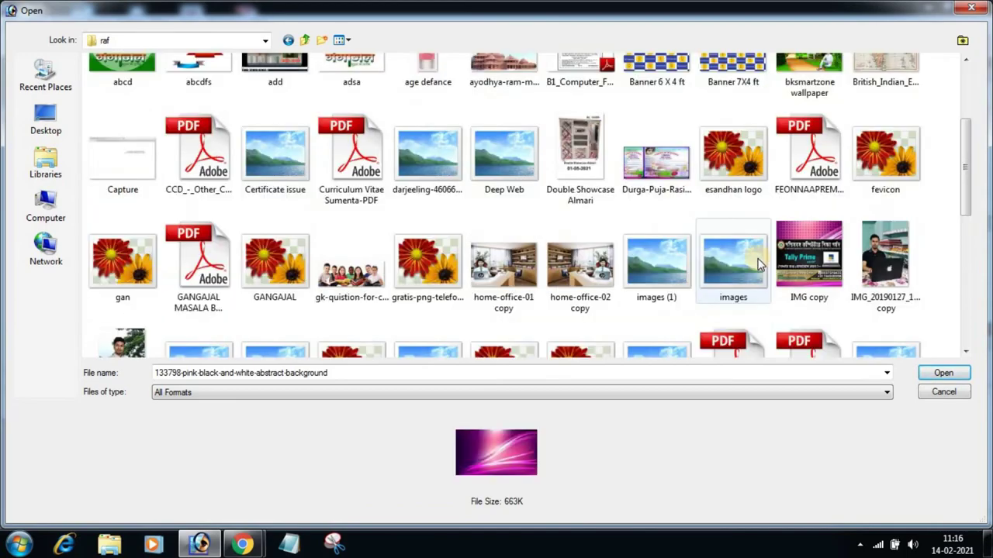
pyautogui.scroll(-3, 764, 269)
pyautogui.scroll(-3, 789, 273)
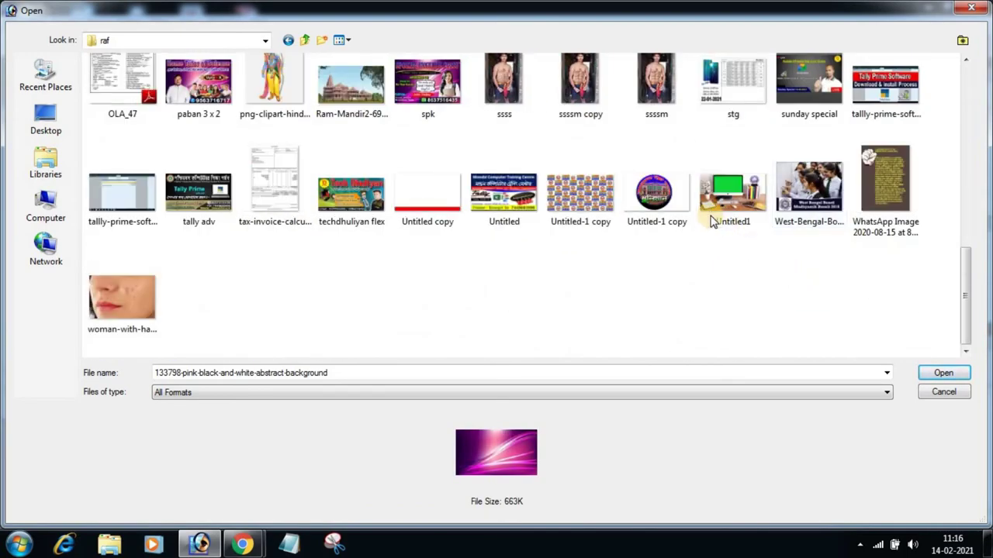
pyautogui.scroll(3, 709, 217)
pyautogui.scroll(3, 709, 216)
pyautogui.scroll(1, 683, 207)
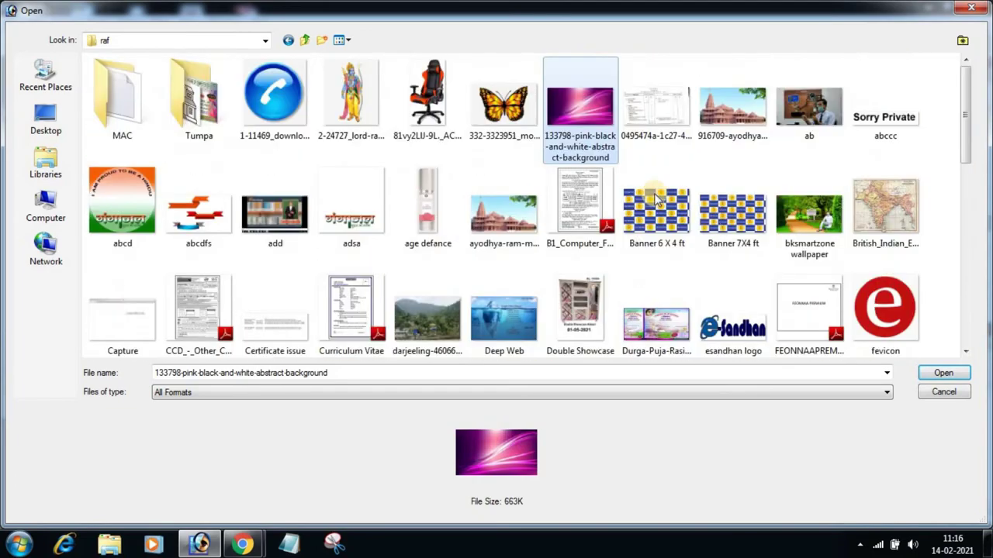
pyautogui.click(947, 373)
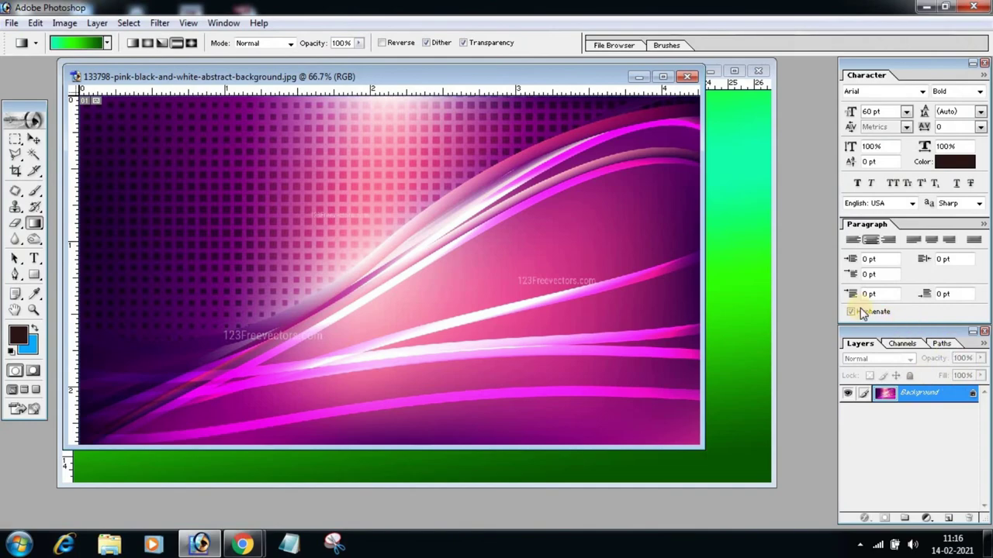
# Drag the pink image into Untitled-1 as Layer 1, placed below the text layers
pyautogui.moveTo(444, 76); pyautogui.dragTo(535, 190)
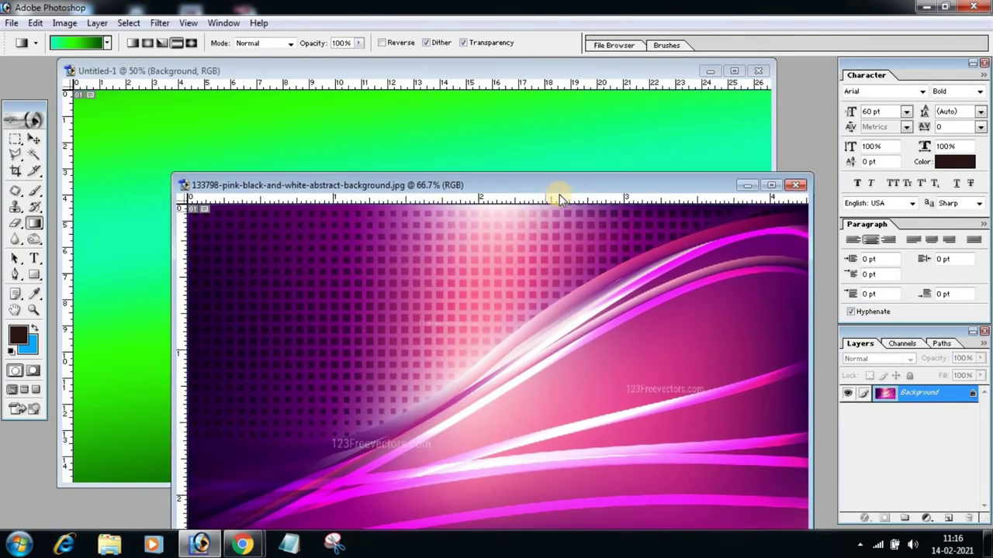
pyautogui.moveTo(565, 190); pyautogui.dragTo(403, 105)
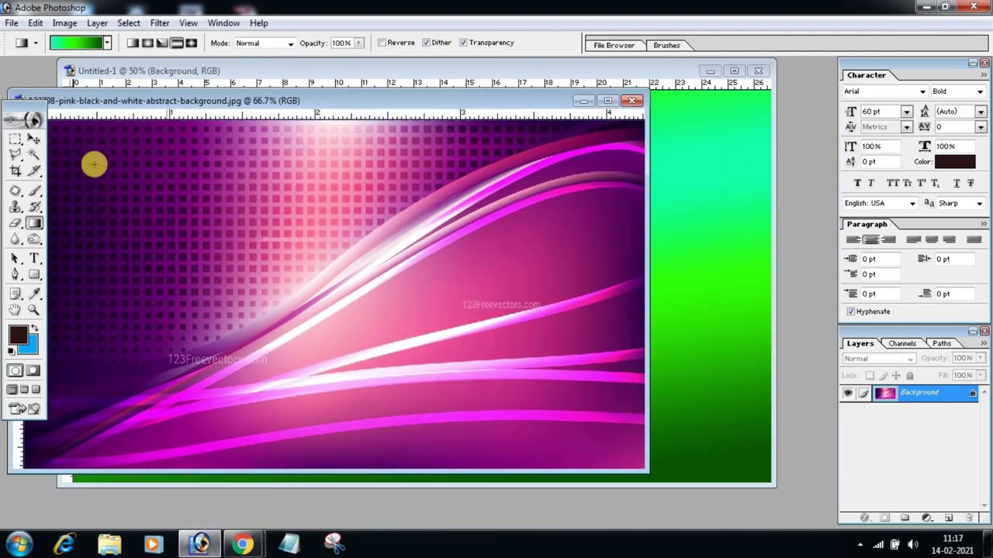
pyautogui.click(34, 139)
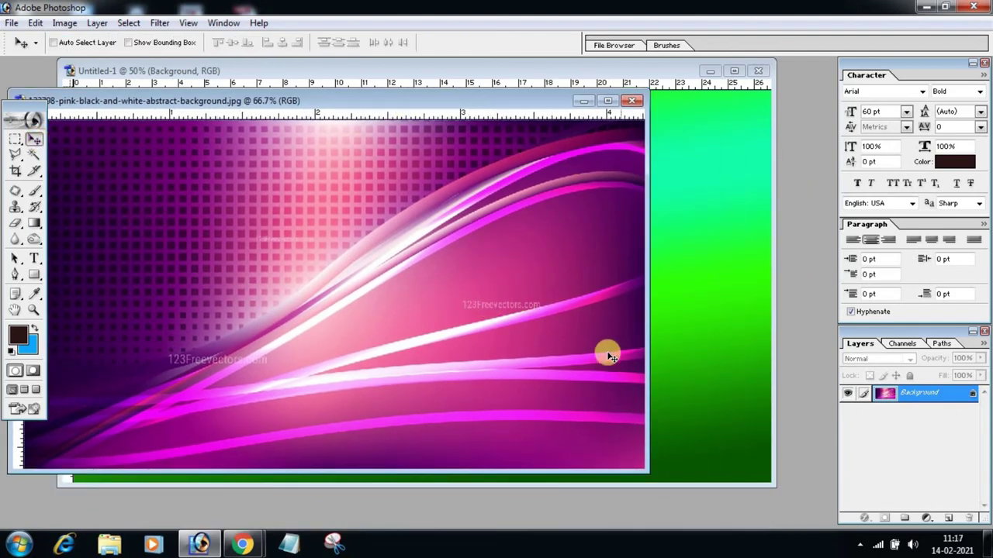
pyautogui.moveTo(495, 288); pyautogui.dragTo(702, 316)
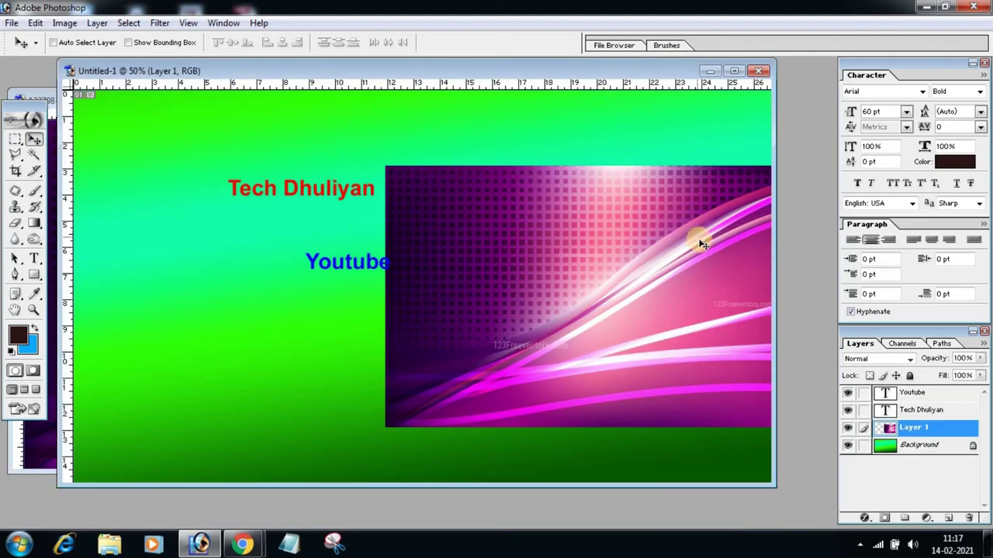
pyautogui.moveTo(700, 237); pyautogui.dragTo(500, 207)
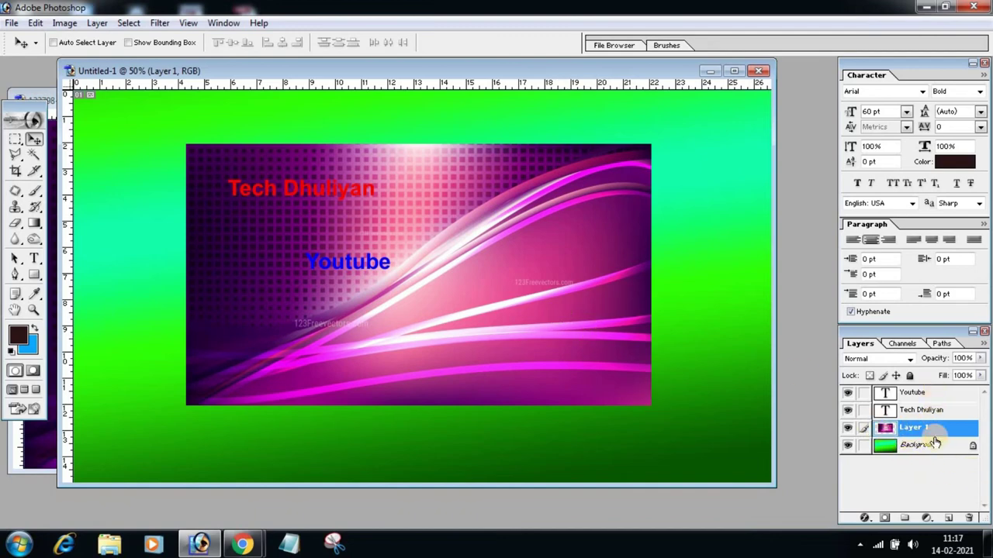
pyautogui.moveTo(934, 436); pyautogui.dragTo(927, 387)
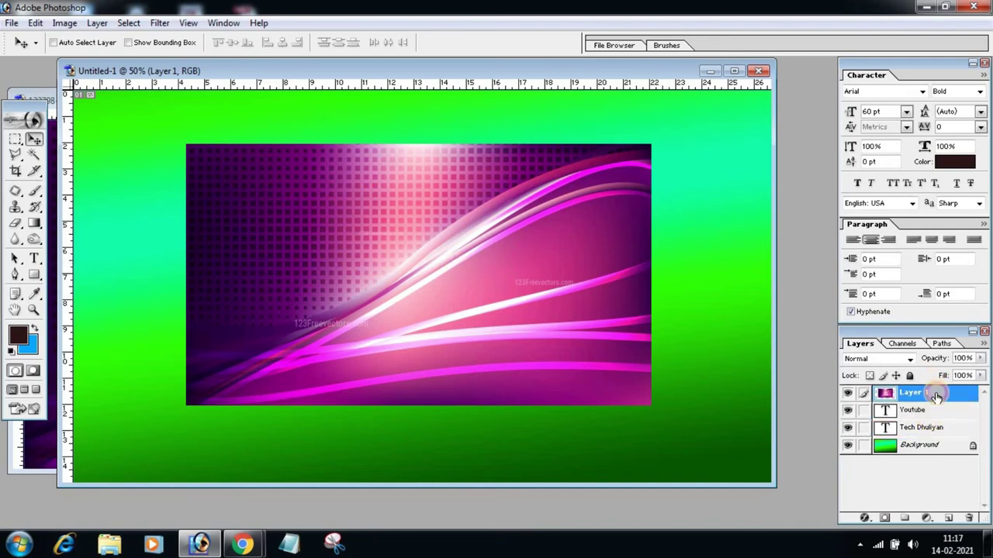
pyautogui.moveTo(936, 397); pyautogui.dragTo(932, 440)
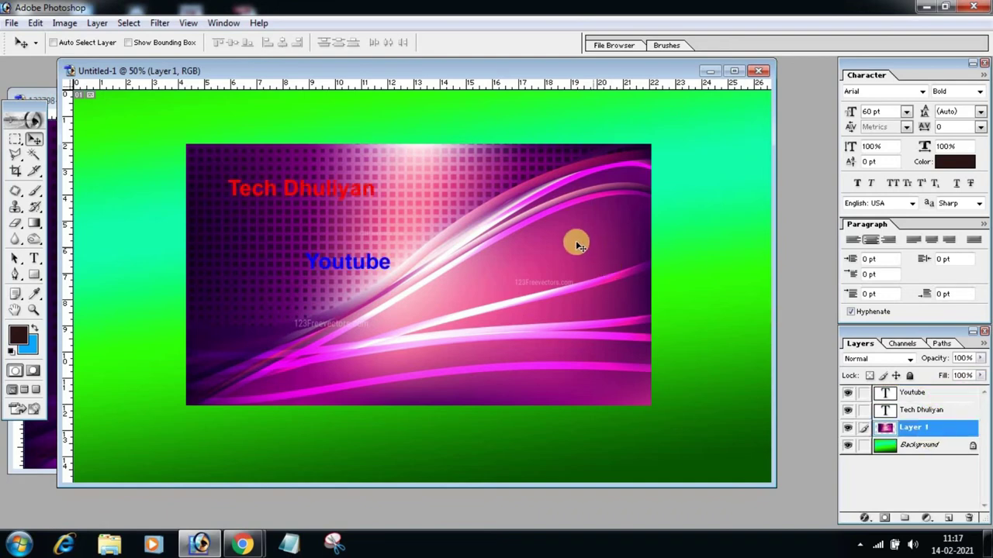
# Align the pink Layer 1 to the canvas's top-left corner and Free Transform it up to 150%
pyautogui.moveTo(558, 250)
pyautogui.mouseDown()
pyautogui.moveTo(517, 255)
pyautogui.moveTo(481, 196)
pyautogui.moveTo(461, 187)
pyautogui.mouseUp()
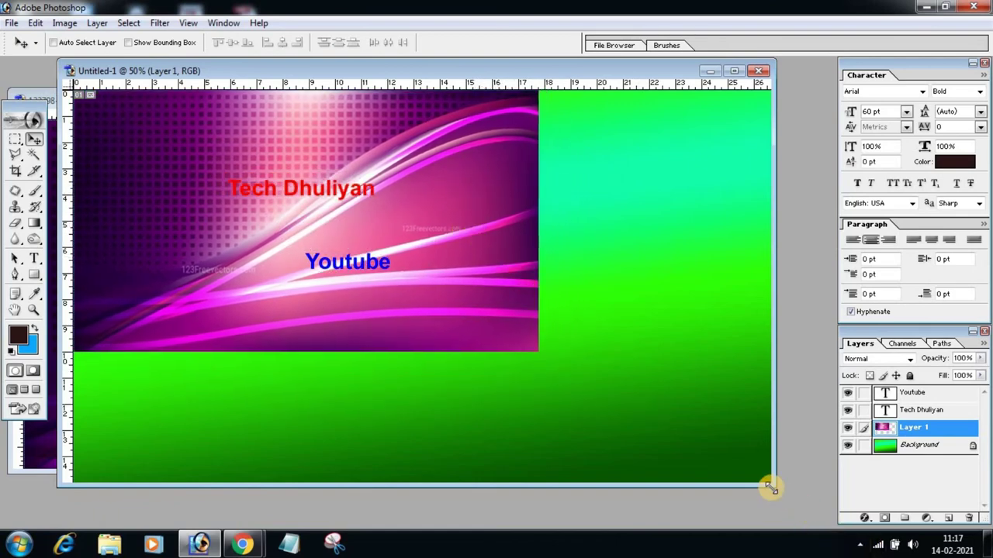
pyautogui.moveTo(770, 487); pyautogui.dragTo(791, 500)
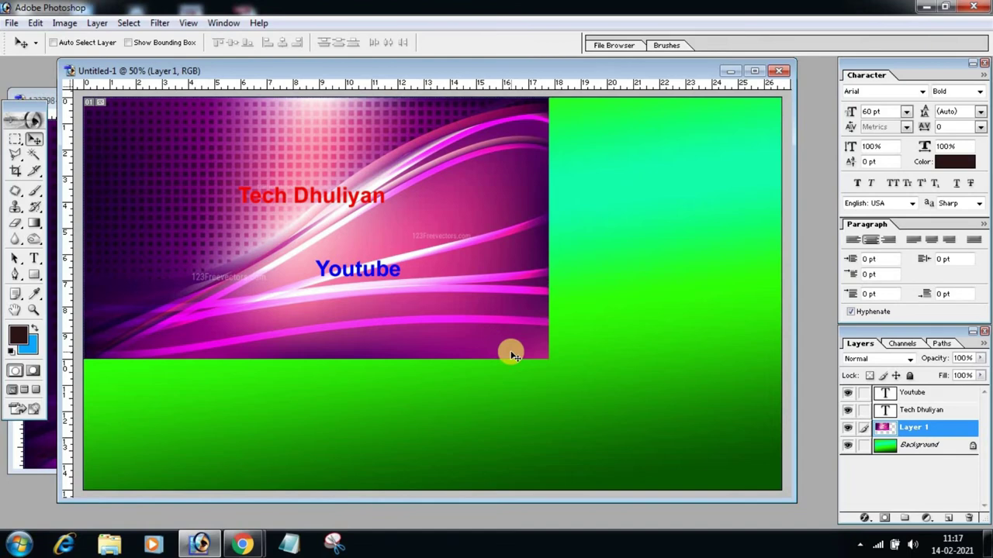
pyautogui.hotkey('ctrl', 't')
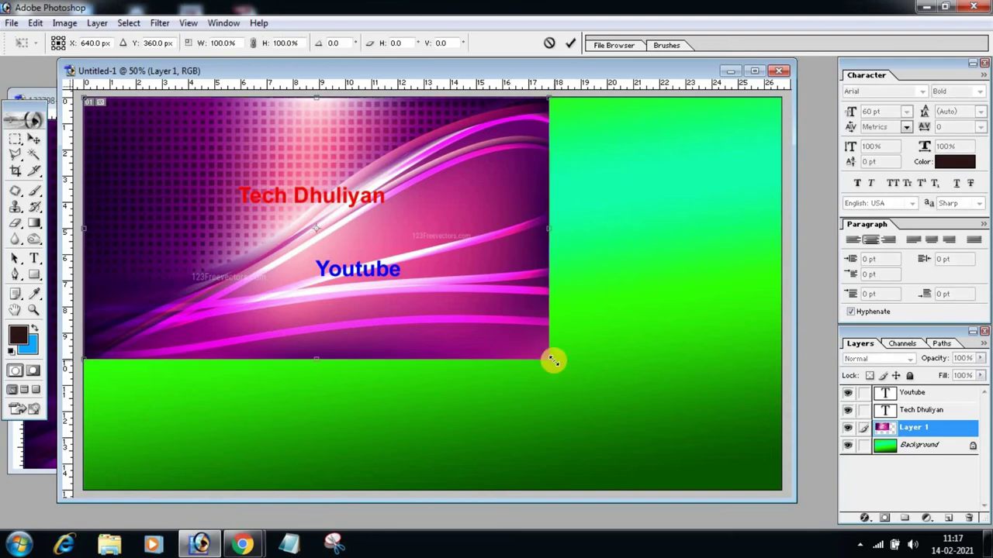
pyautogui.moveTo(547, 358); pyautogui.dragTo(776, 487)
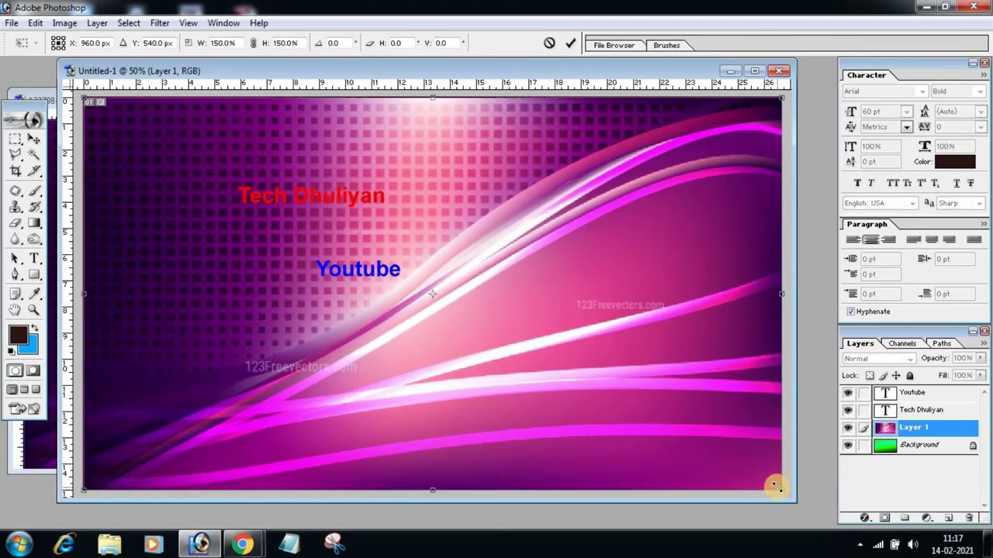
pyautogui.press('Return')
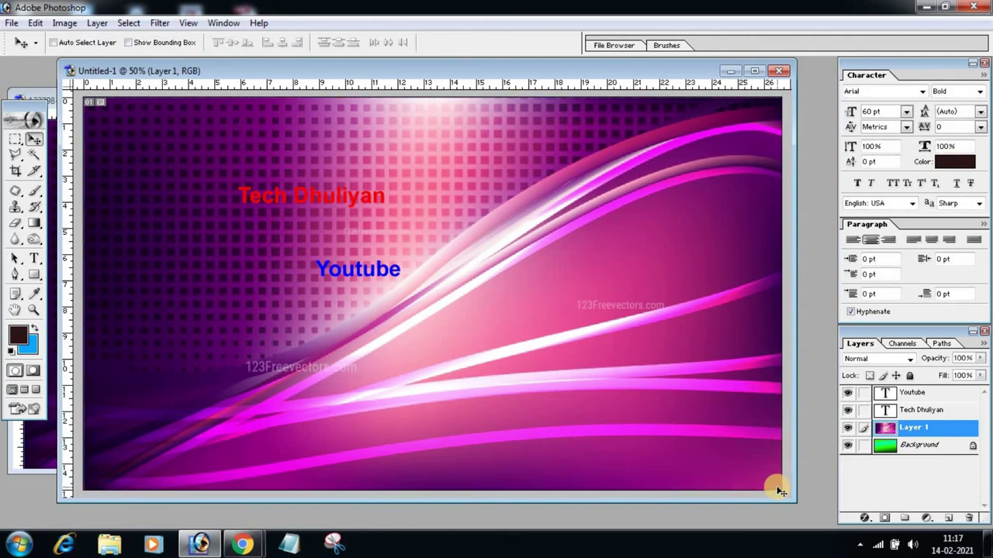
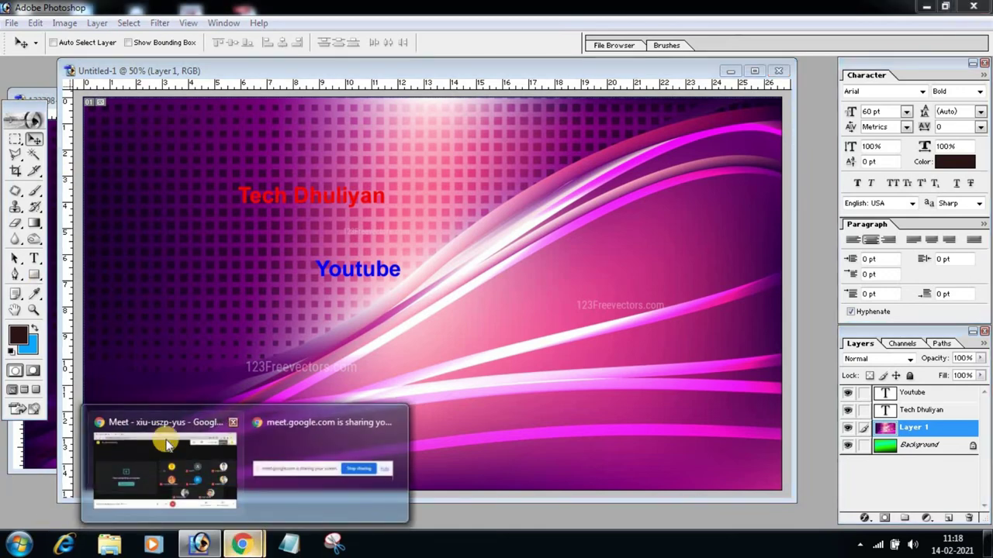
# Open the Google homepage in a new Chrome tab and start typing a pixabay search
pyautogui.click(158, 424)
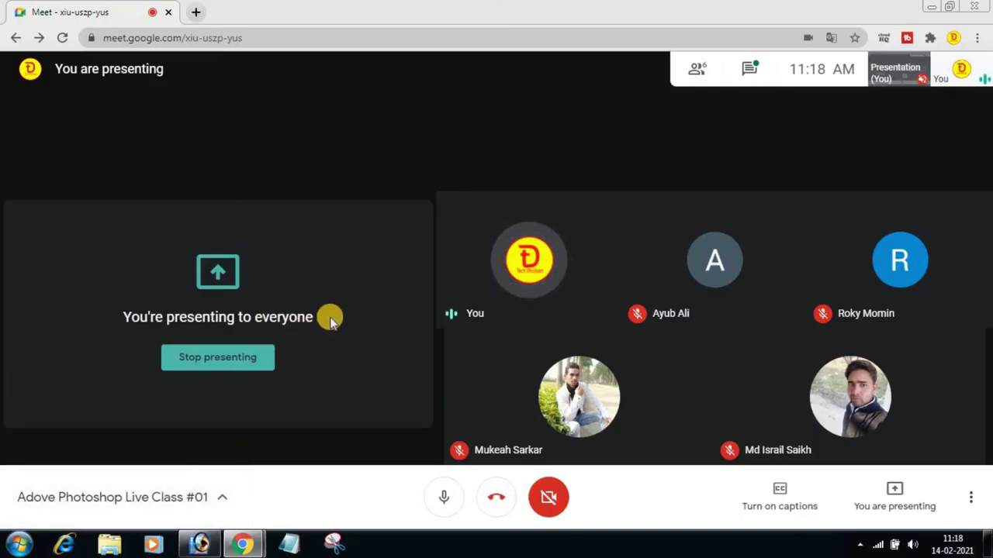
pyautogui.click(197, 13)
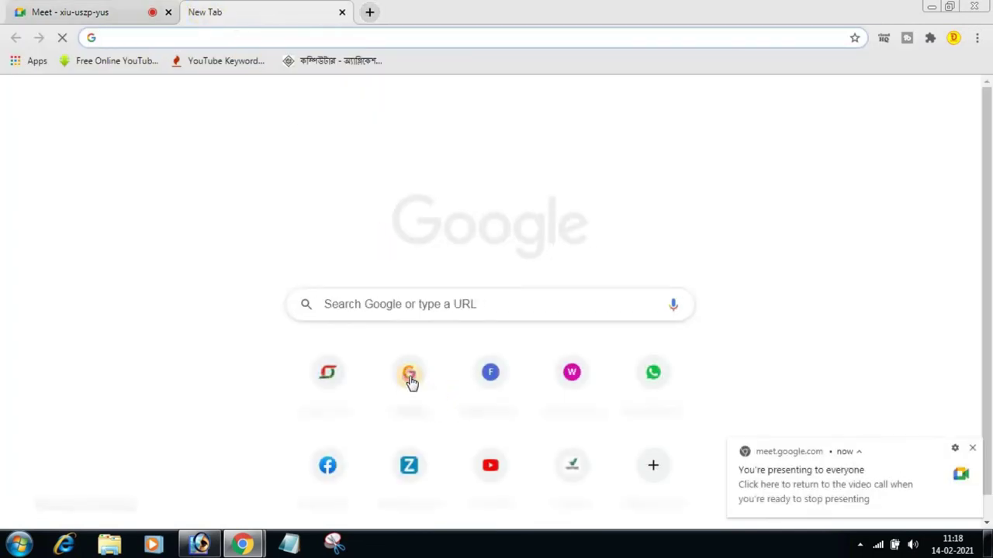
pyautogui.click(410, 375)
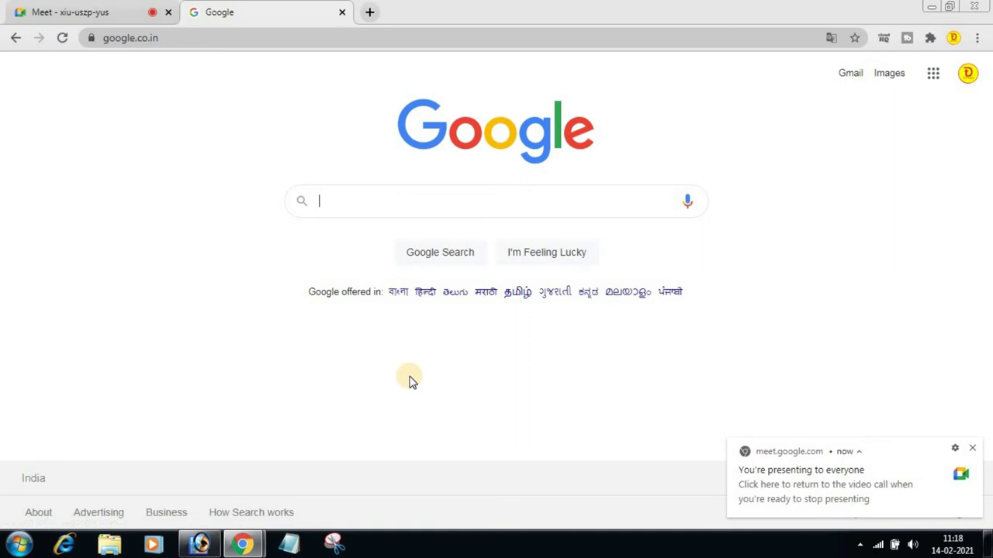
pyautogui.write('pix')
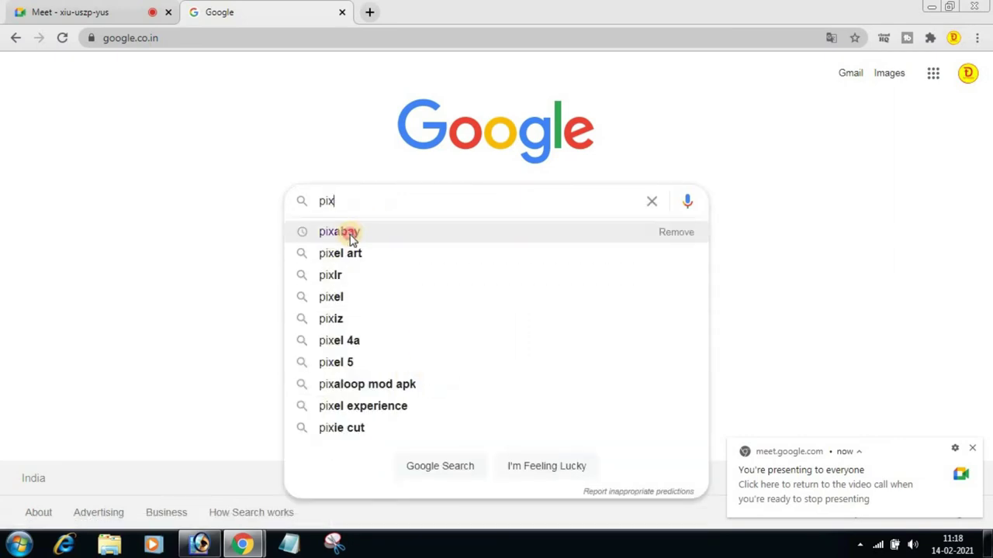
# Search Google for pixabay, open the Pixabay site, and type 'banner ba' into its search
pyautogui.click(350, 238)
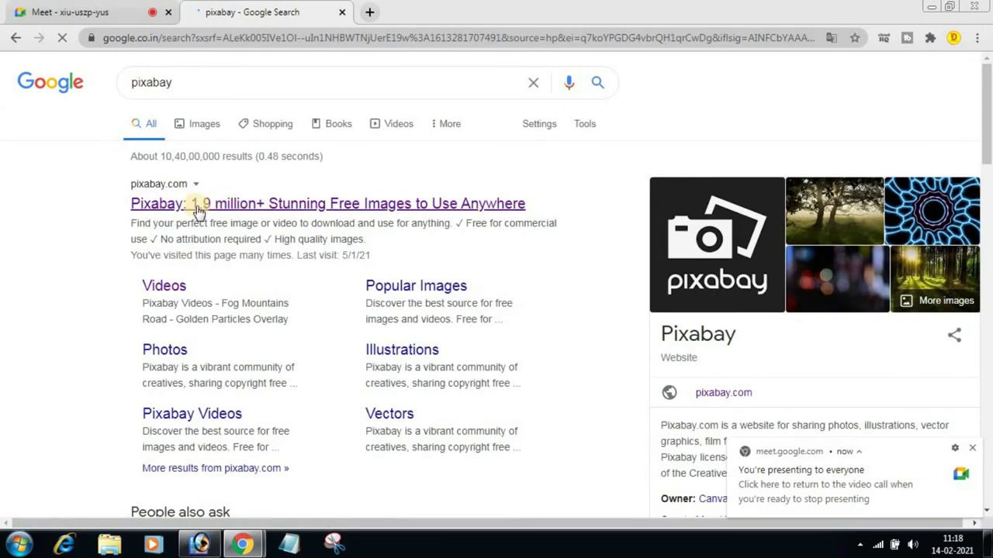
pyautogui.click(183, 209)
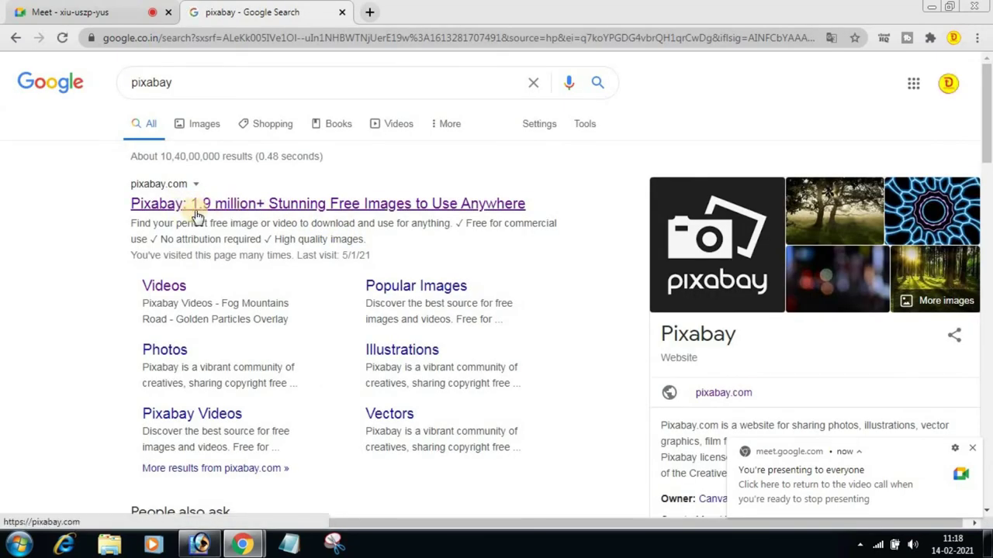
pyautogui.click(359, 206)
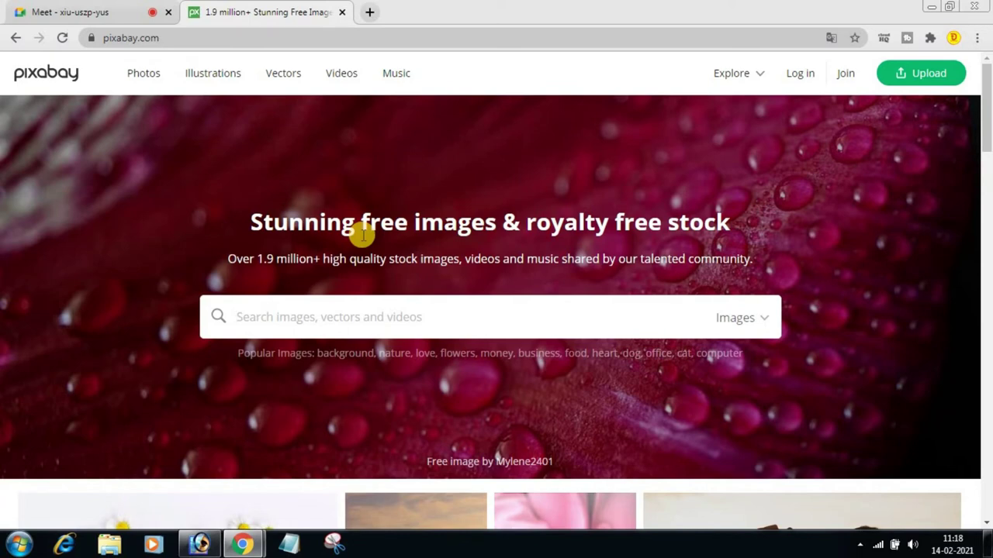
pyautogui.write('ba')
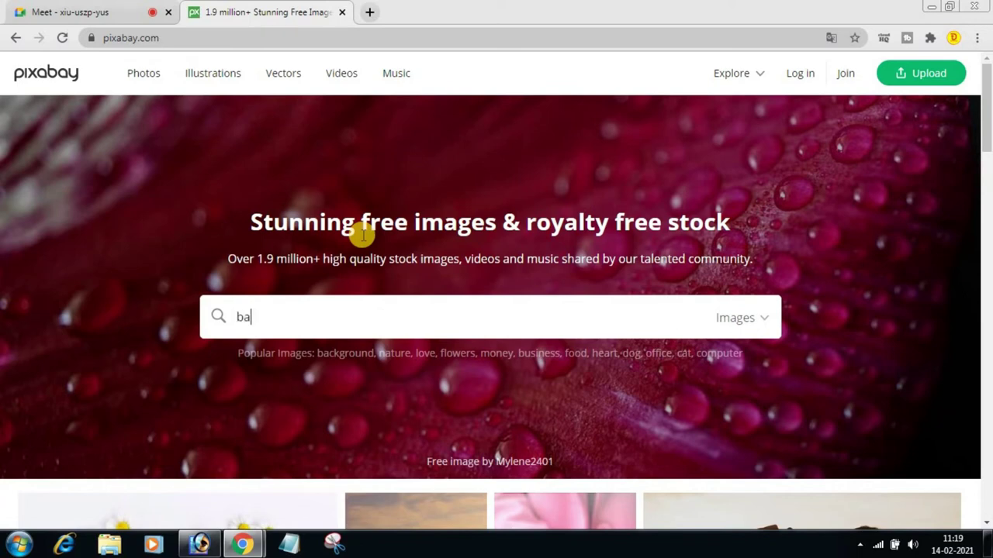
pyautogui.write('nner ba')
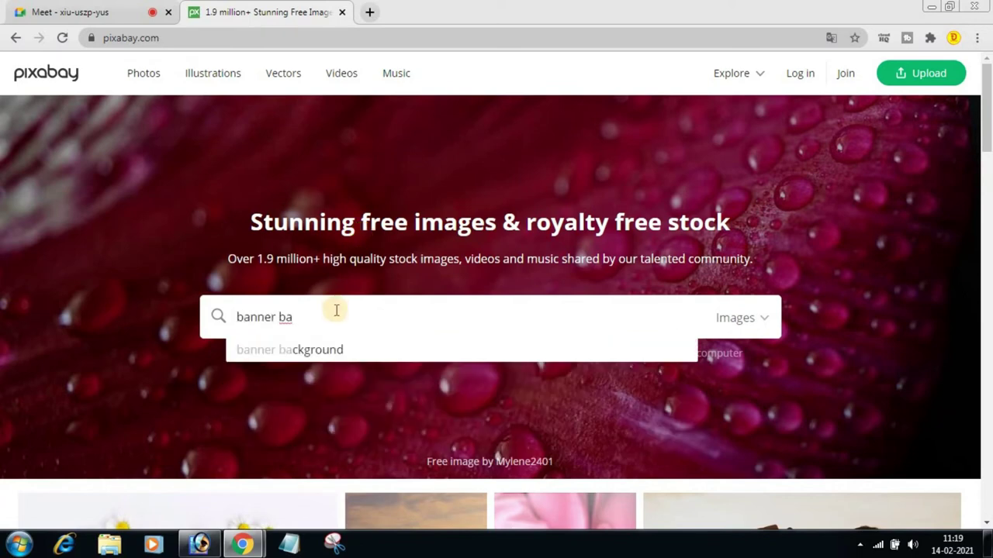
# Run the Pixabay banner background search, scroll through the results, then close that tab
pyautogui.click(325, 356)
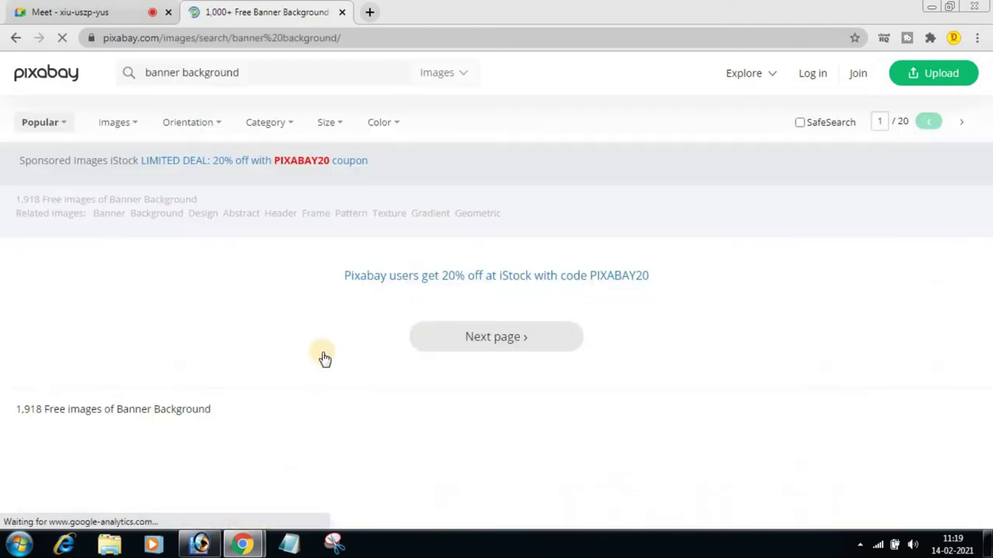
pyautogui.scroll(-2, 582, 319)
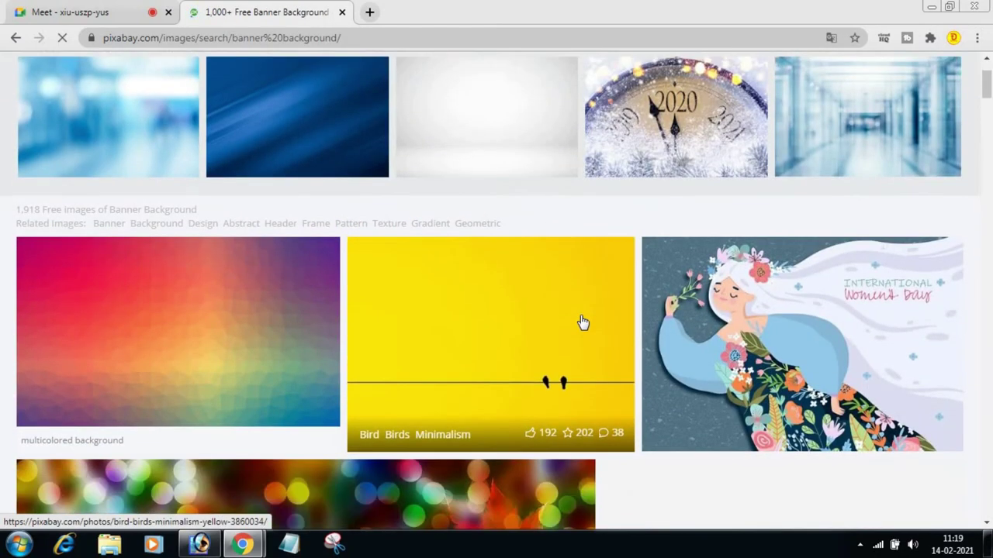
pyautogui.scroll(-2, 582, 320)
pyautogui.scroll(-1, 582, 323)
pyautogui.scroll(-2, 583, 322)
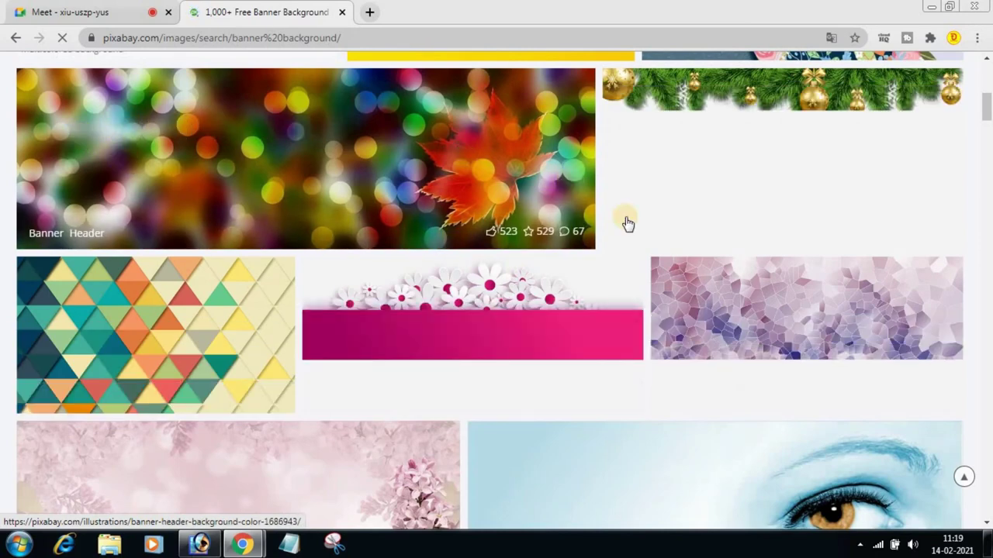
pyautogui.moveTo(798, 339)
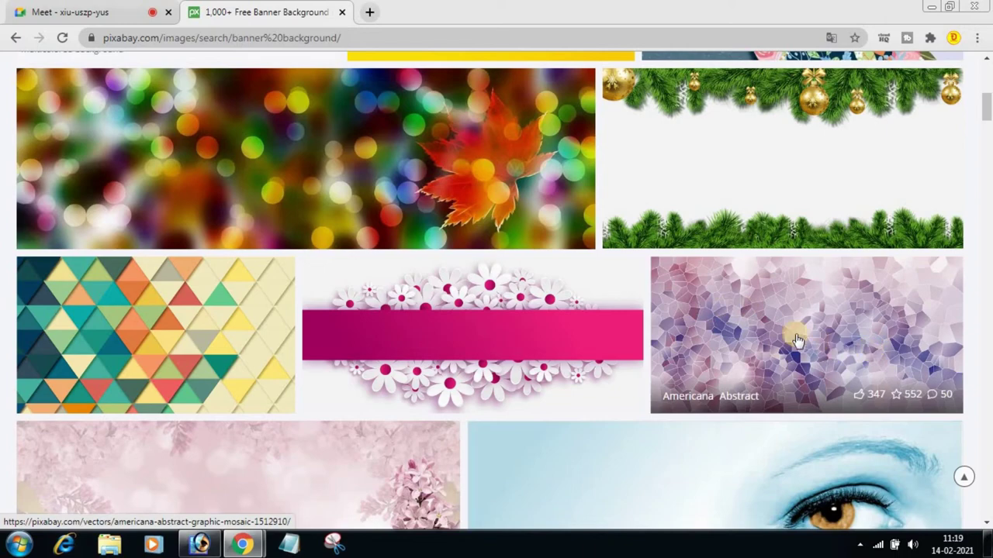
pyautogui.scroll(-1, 720, 332)
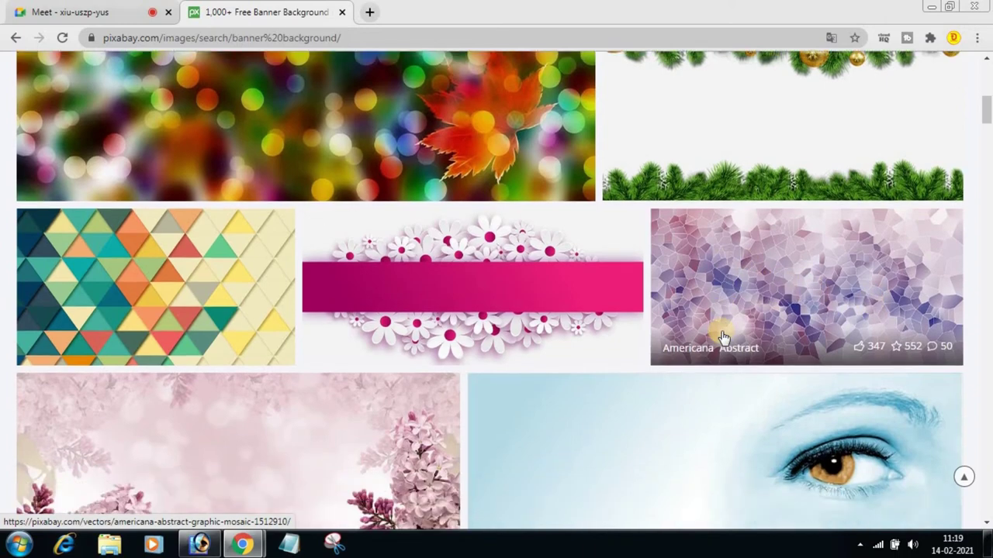
pyautogui.scroll(-1, 783, 264)
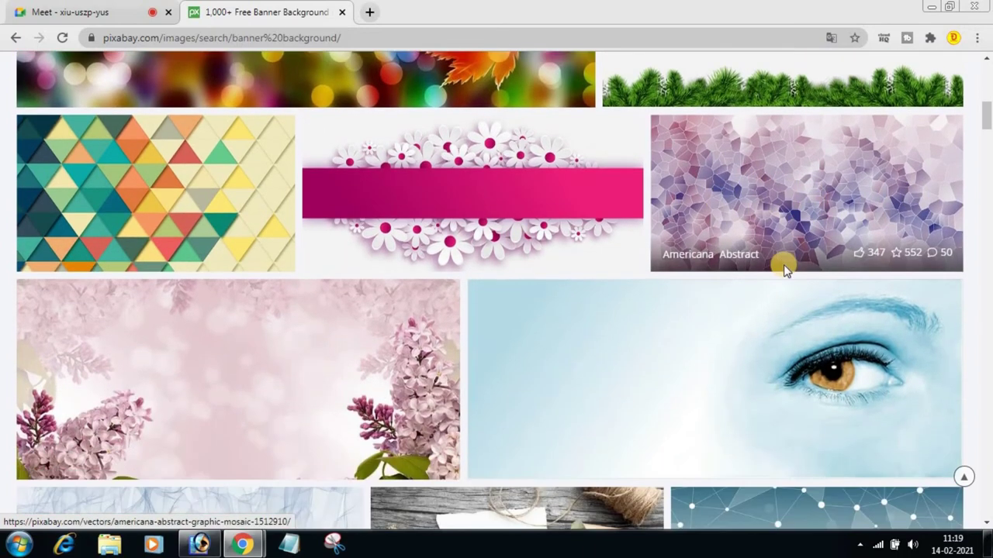
pyautogui.scroll(-1, 747, 273)
pyautogui.scroll(-1, 228, 274)
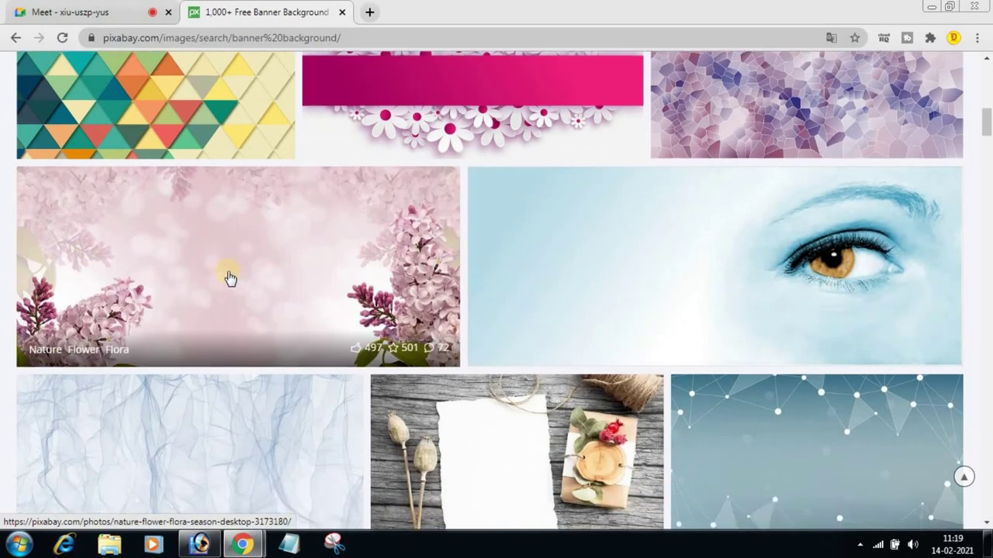
pyautogui.scroll(-2, 268, 240)
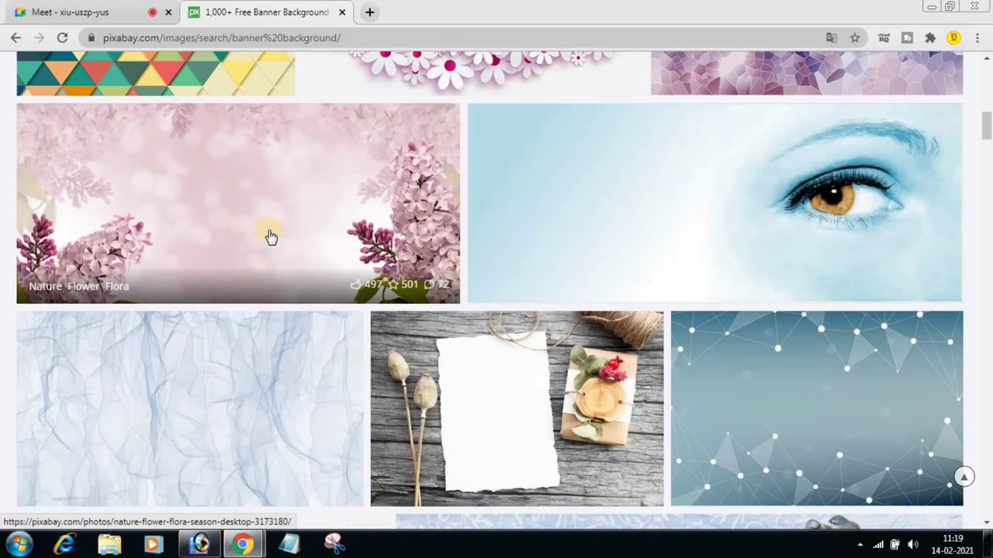
pyautogui.scroll(-1, 409, 330)
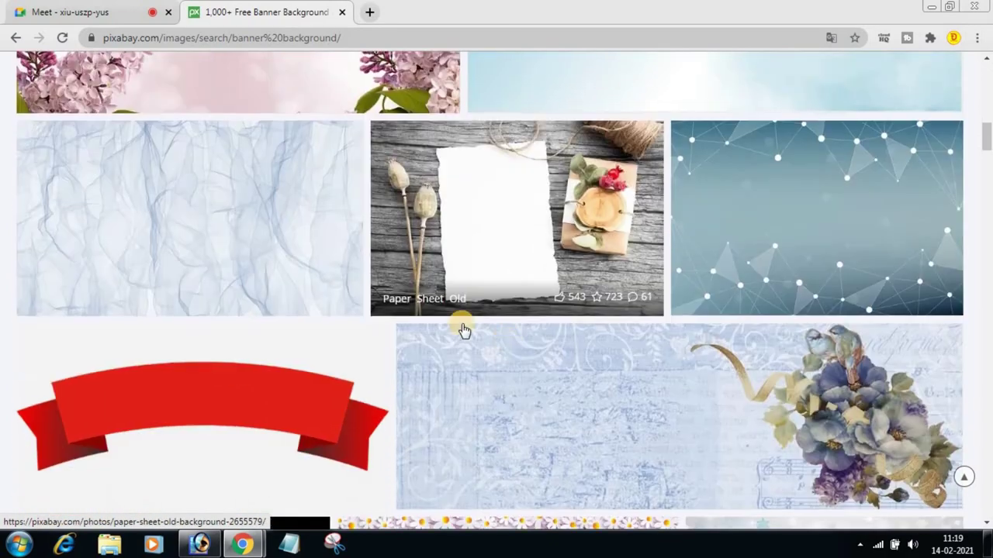
pyautogui.scroll(-1, 460, 325)
pyautogui.scroll(-2, 525, 345)
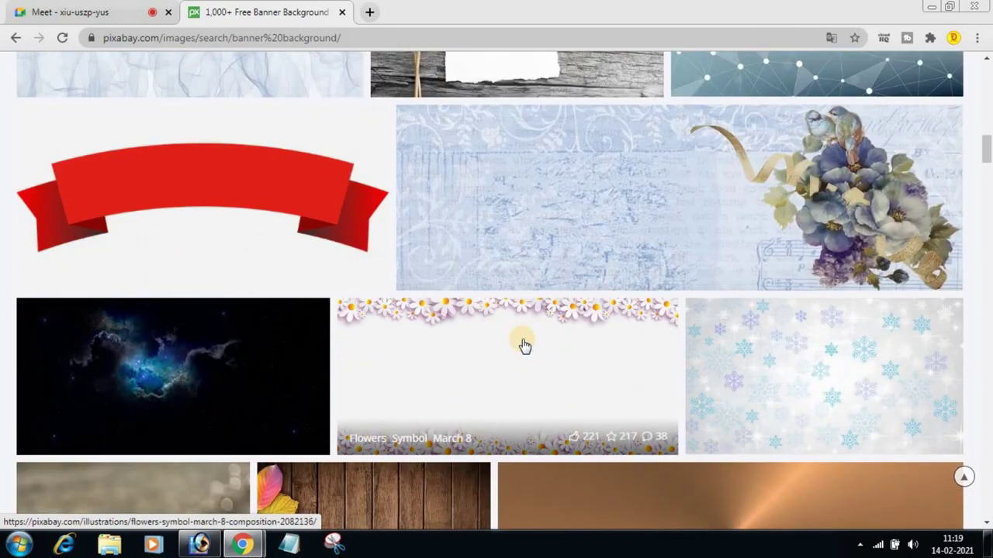
pyautogui.scroll(-1, 522, 341)
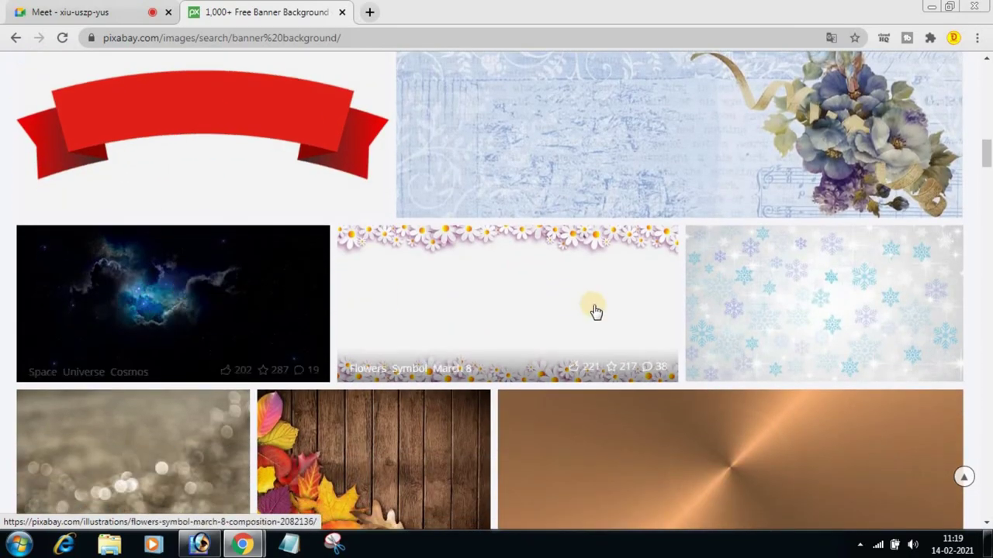
pyautogui.scroll(-1, 605, 310)
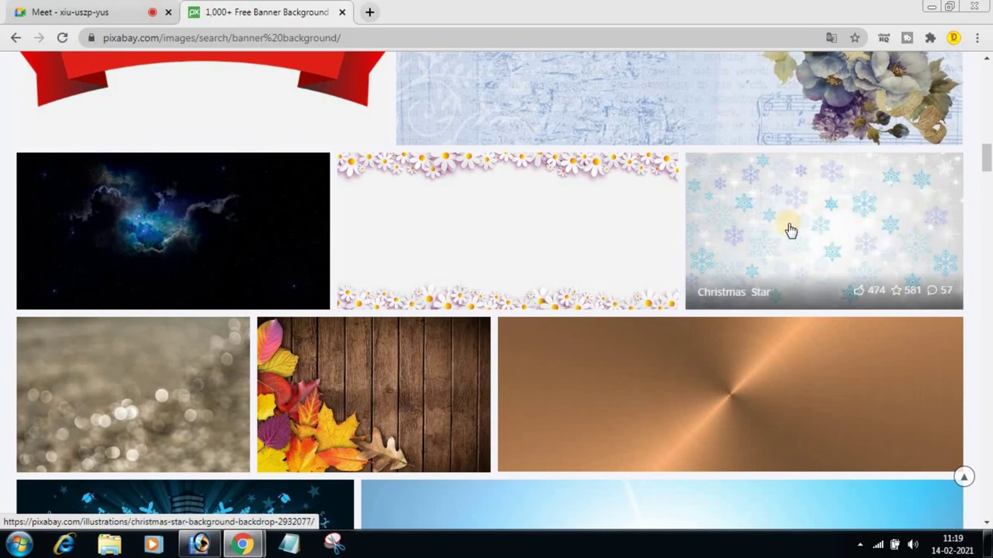
pyautogui.scroll(-1, 616, 248)
pyautogui.scroll(-2, 615, 246)
pyautogui.scroll(-1, 614, 246)
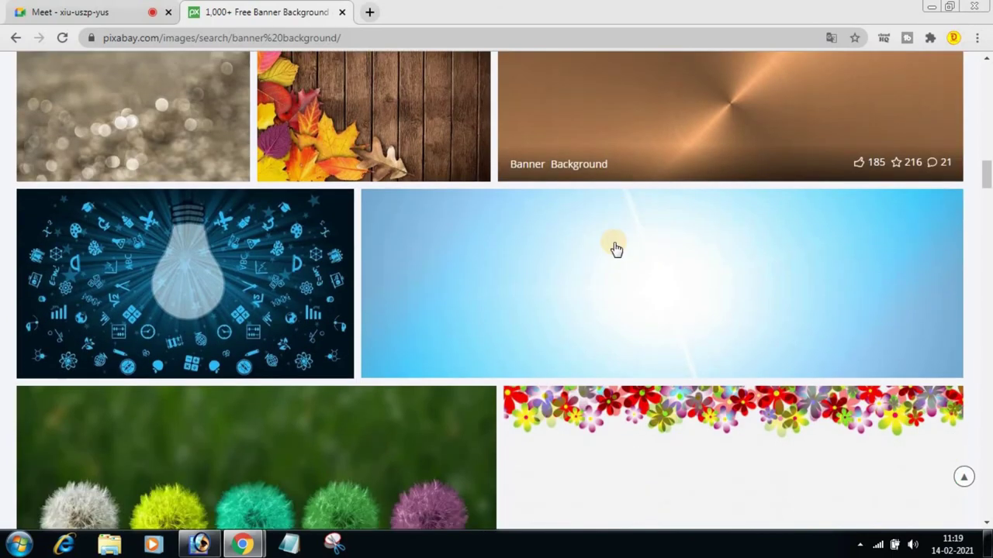
pyautogui.scroll(-2, 614, 246)
pyautogui.scroll(-3, 613, 246)
pyautogui.scroll(-1, 614, 247)
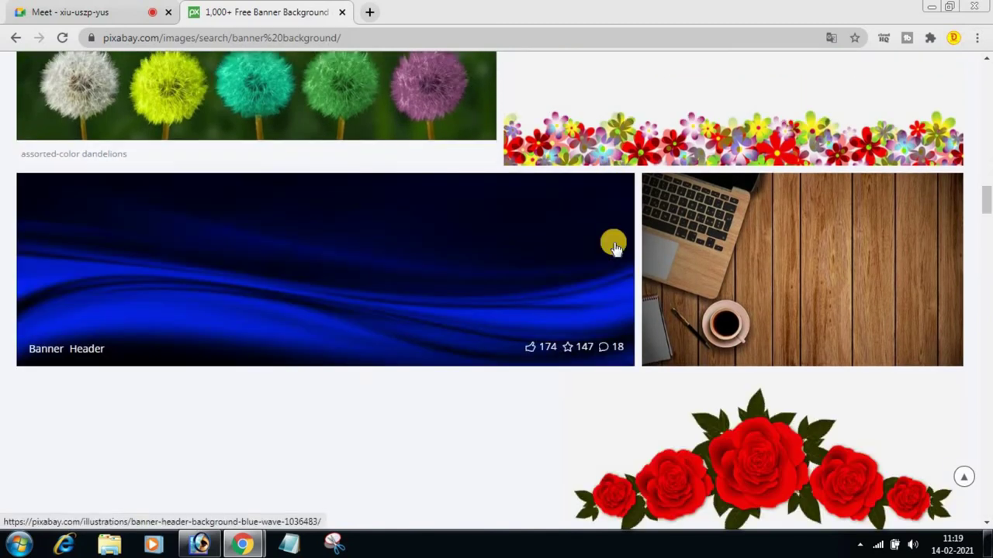
pyautogui.scroll(-1, 613, 247)
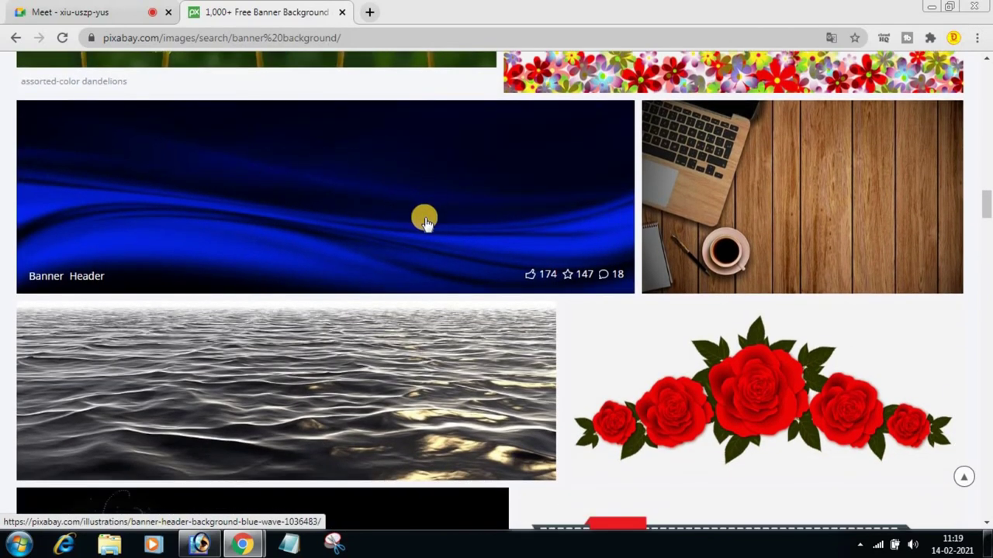
pyautogui.scroll(-3, 426, 223)
pyautogui.scroll(1, 425, 222)
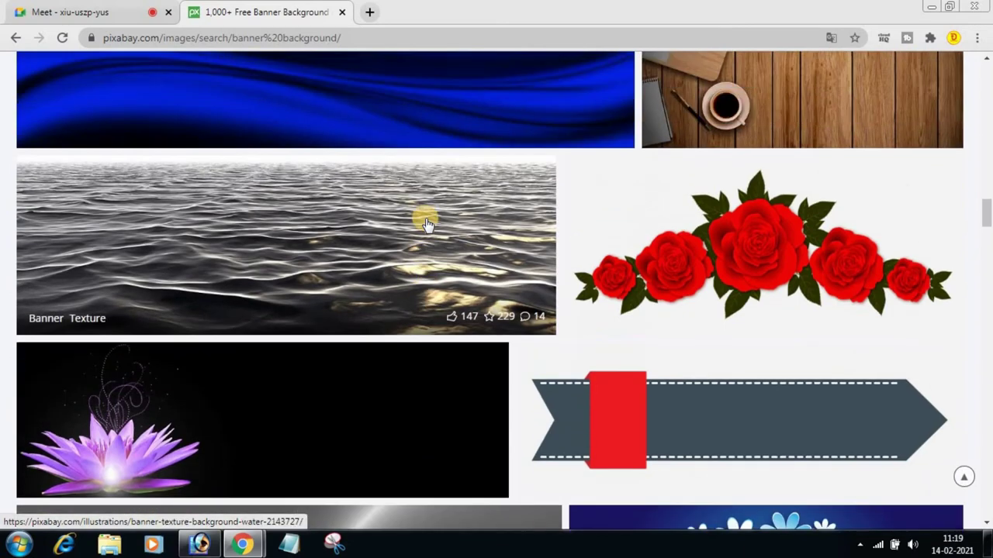
pyautogui.scroll(-2, 426, 222)
pyautogui.scroll(-2, 426, 223)
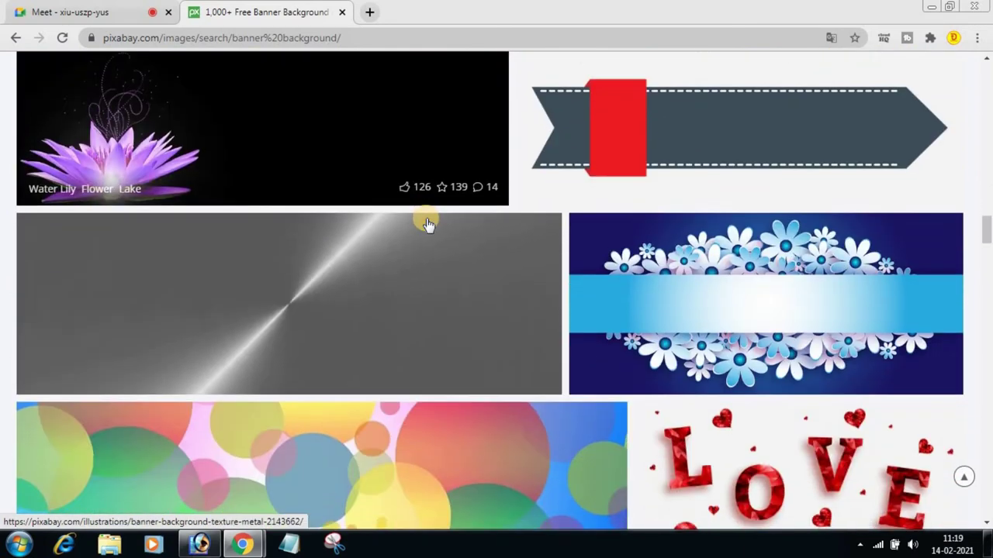
pyautogui.scroll(-1, 426, 222)
pyautogui.scroll(-1, 426, 223)
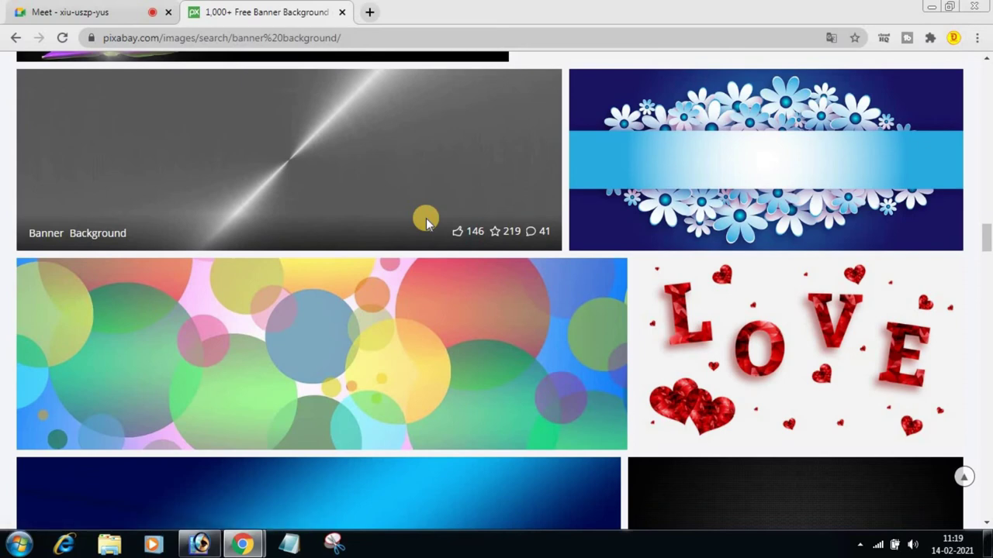
pyautogui.scroll(-3, 426, 222)
pyautogui.scroll(-1, 425, 223)
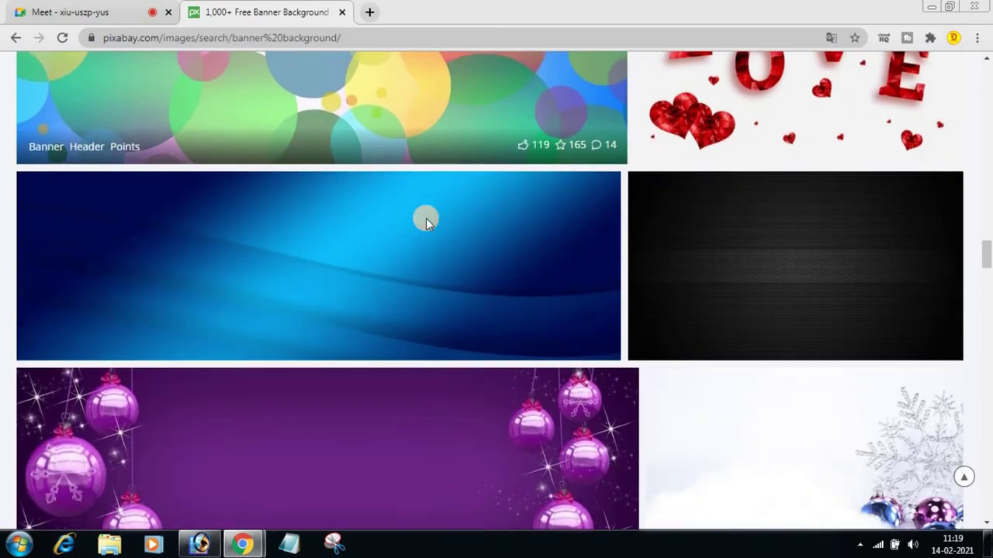
pyautogui.scroll(-1, 426, 221)
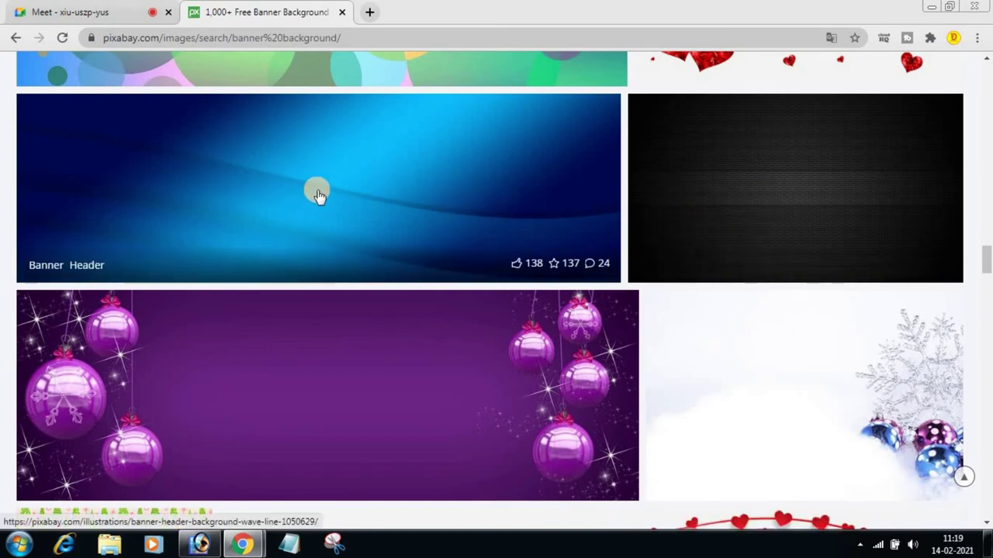
pyautogui.scroll(-1, 377, 231)
pyautogui.scroll(-4, 378, 233)
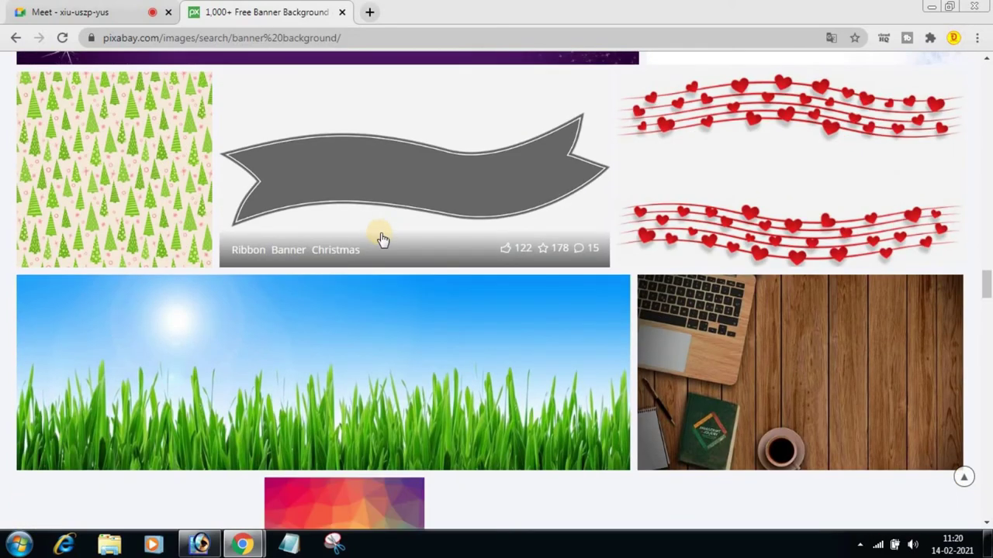
pyautogui.scroll(-2, 380, 236)
pyautogui.scroll(-2, 381, 242)
pyautogui.scroll(-1, 396, 246)
pyautogui.scroll(-3, 400, 255)
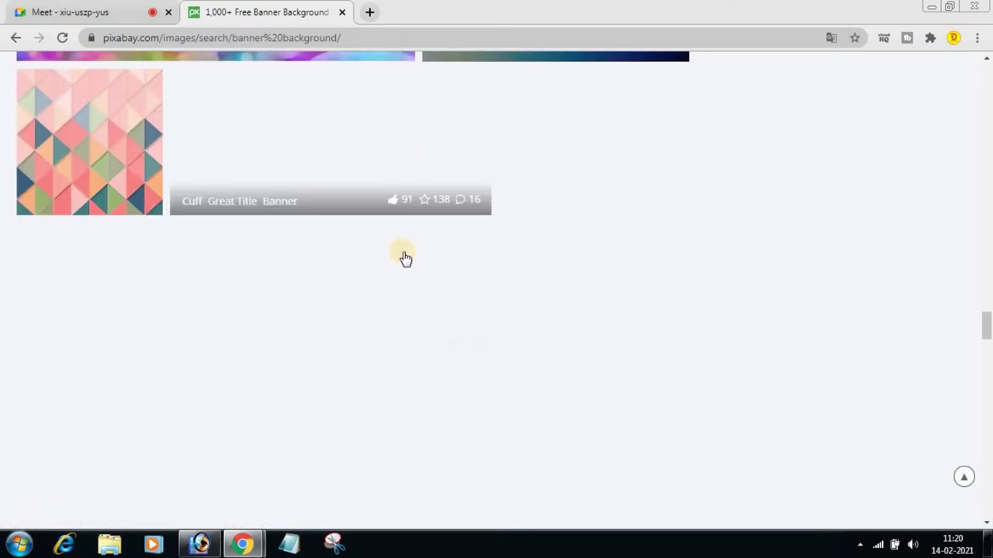
pyautogui.scroll(-1, 404, 256)
pyautogui.scroll(2, 411, 256)
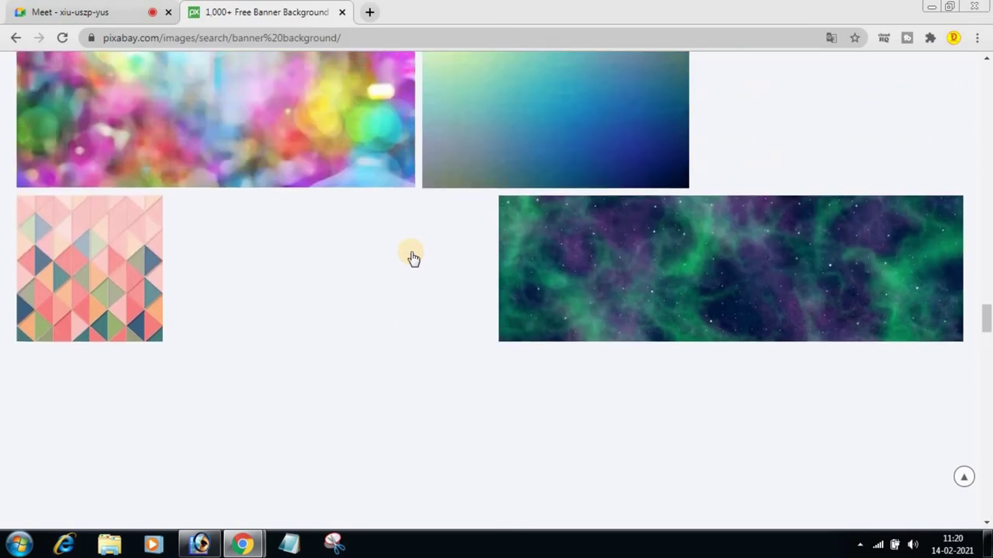
pyautogui.scroll(-2, 411, 256)
pyautogui.scroll(-3, 411, 256)
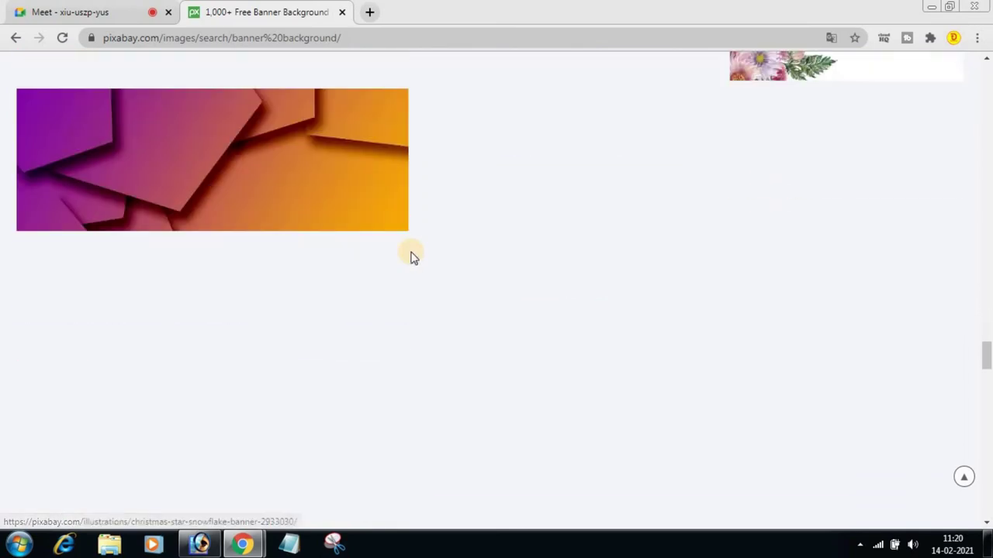
pyautogui.scroll(-1, 411, 256)
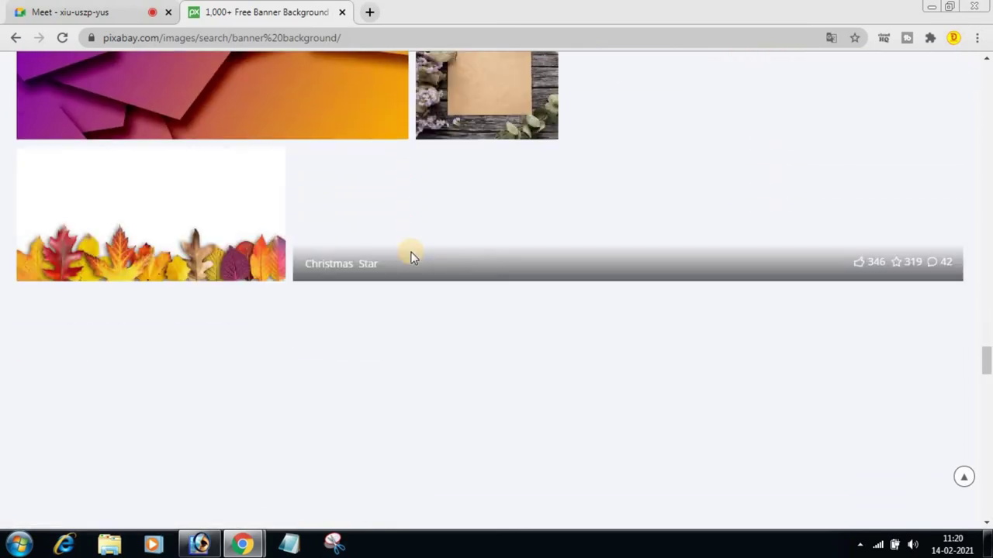
pyautogui.scroll(1, 409, 256)
pyautogui.scroll(2, 410, 256)
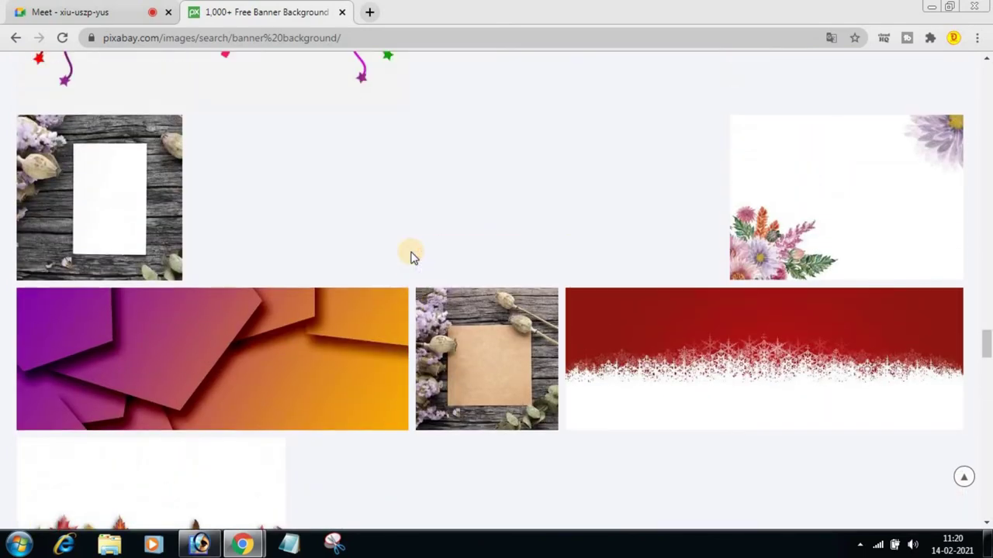
pyautogui.click(342, 11)
pyautogui.moveTo(242, 544)
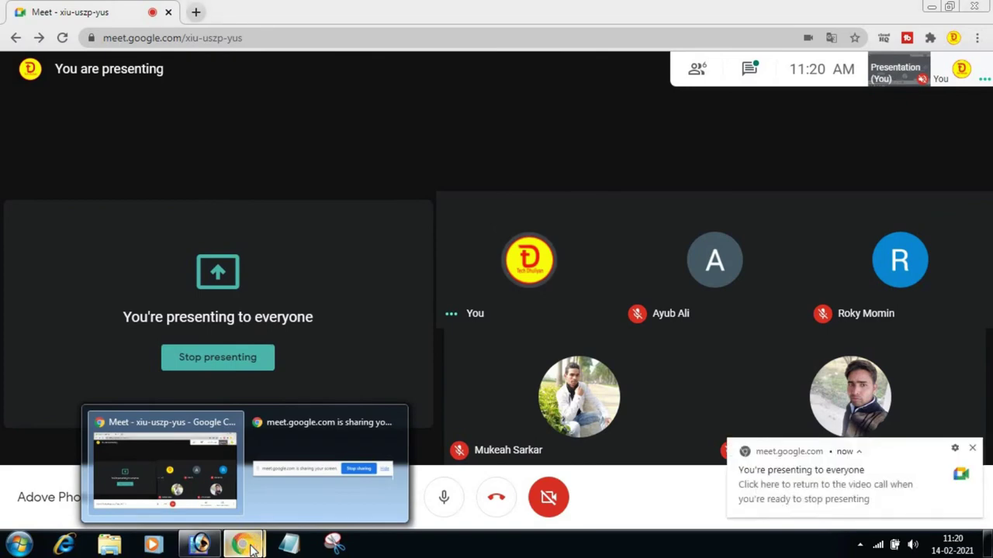
# Reach Pixabay again through Google in a new tab and search it for banner background
pyautogui.click(200, 545)
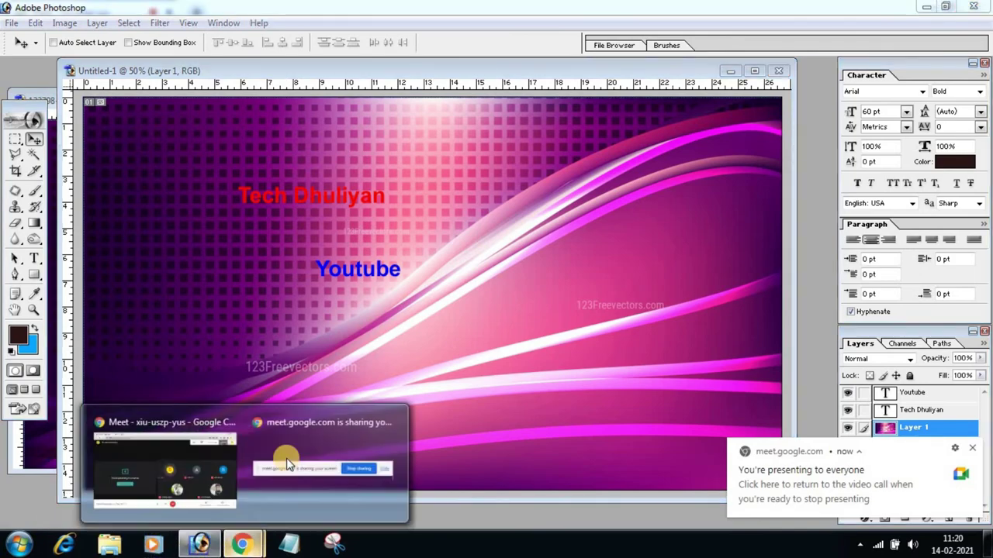
pyautogui.click(178, 450)
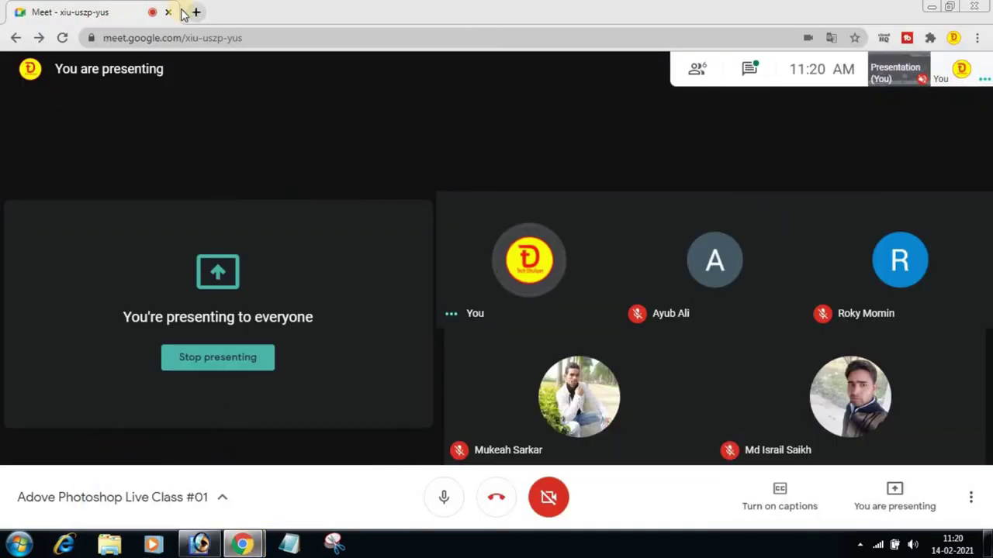
pyautogui.hotkey('ctrl', 't')
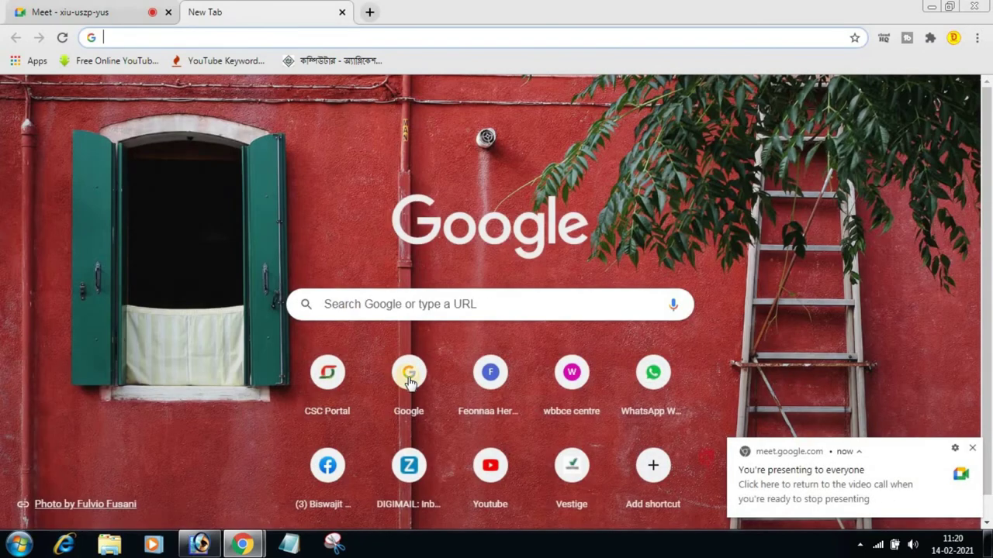
pyautogui.write('pi')
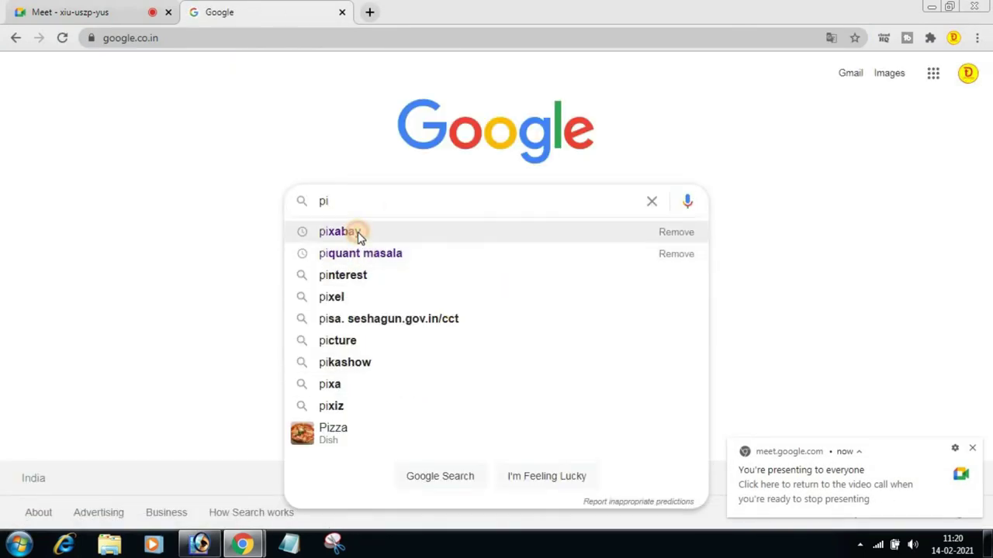
pyautogui.click(357, 233)
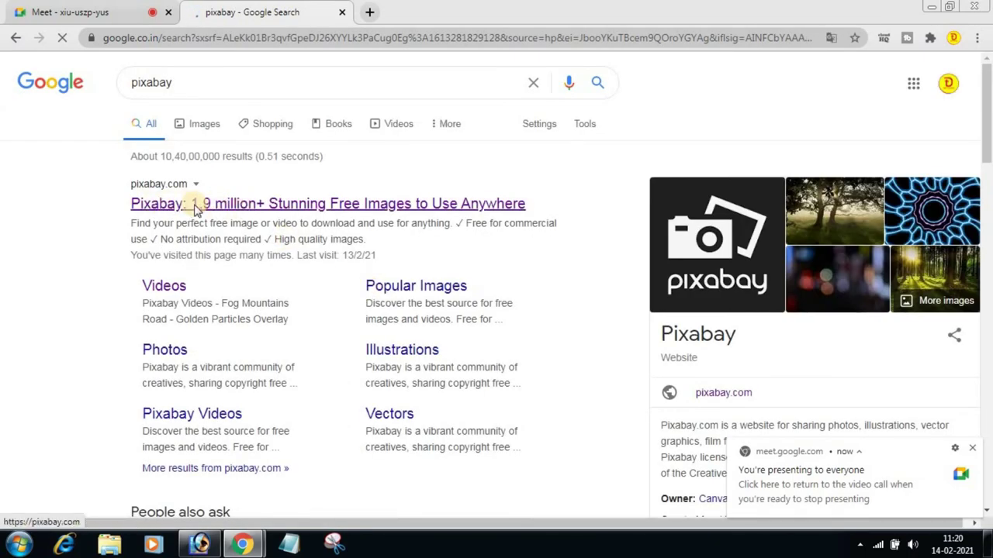
pyautogui.click(209, 204)
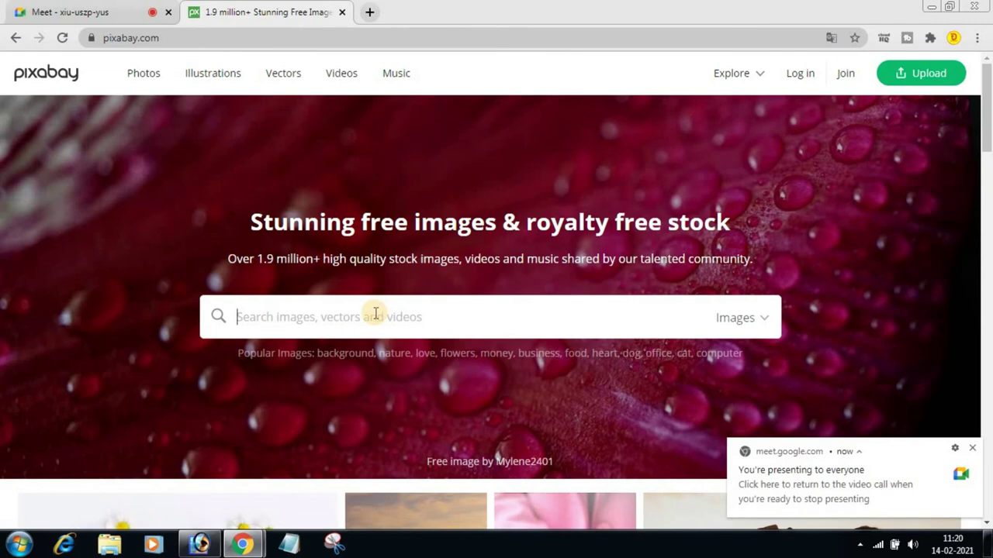
pyautogui.write('banner background')
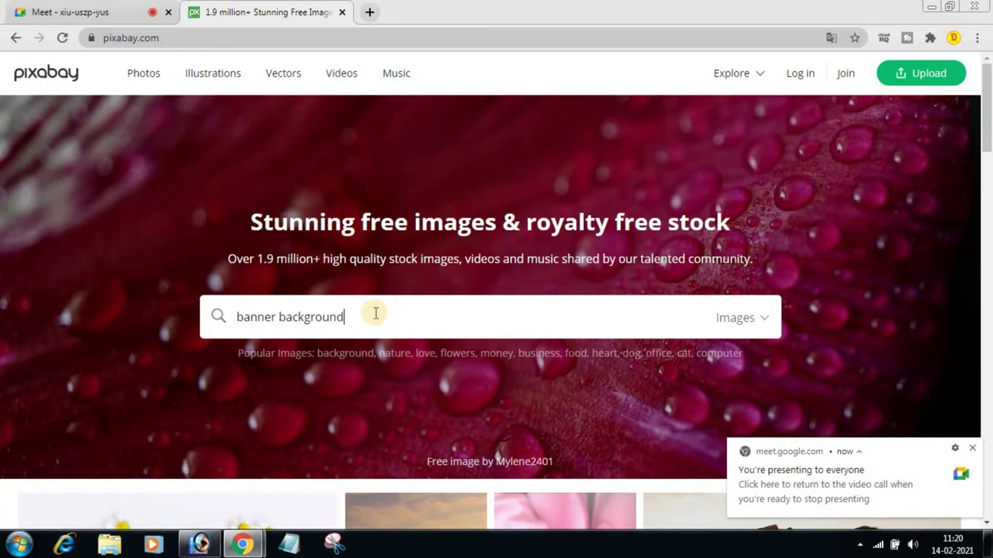
pyautogui.press('Return')
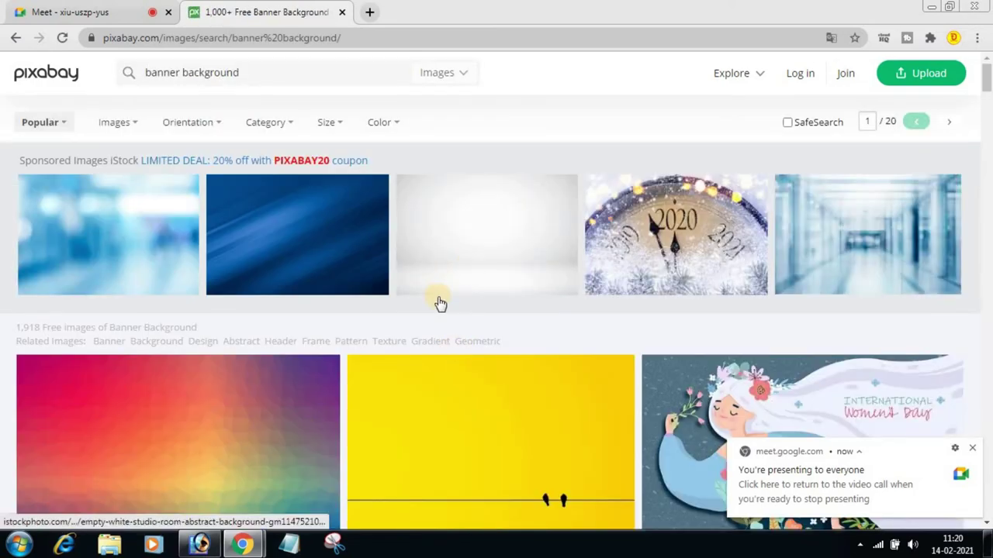
# Scroll down through the banner background image results
pyautogui.scroll(-5, 442, 304)
pyautogui.scroll(-2, 442, 309)
pyautogui.scroll(-1, 447, 310)
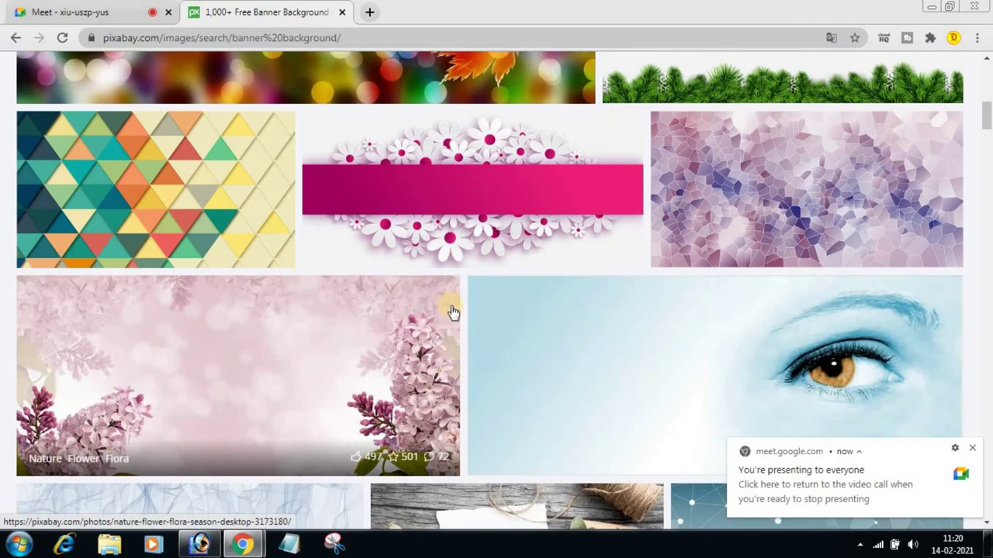
pyautogui.scroll(-1, 453, 311)
pyautogui.scroll(-2, 453, 311)
pyautogui.scroll(-3, 453, 311)
pyautogui.scroll(-2, 455, 311)
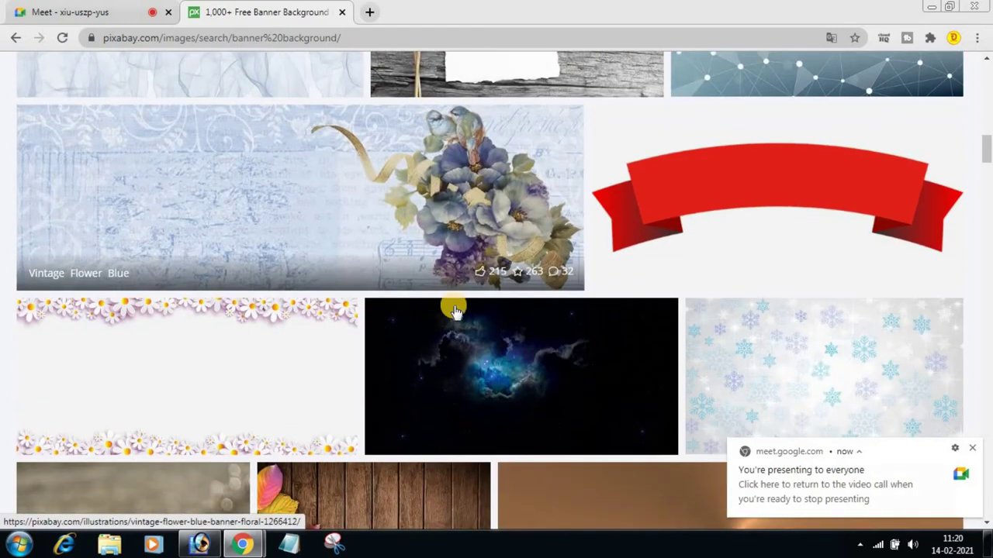
pyautogui.scroll(-1, 454, 311)
pyautogui.scroll(-2, 454, 311)
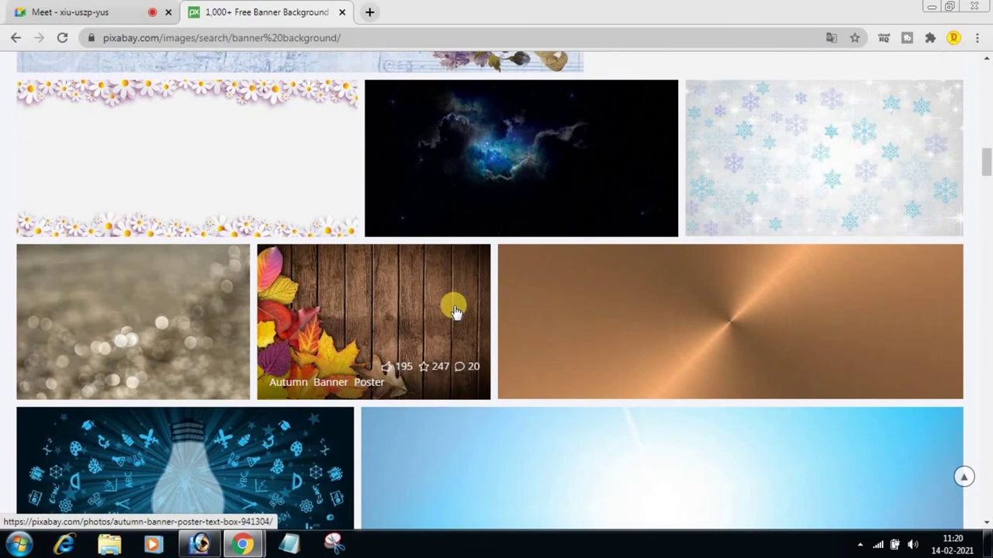
pyautogui.scroll(-1, 454, 311)
pyautogui.scroll(-3, 454, 311)
pyautogui.scroll(-4, 456, 310)
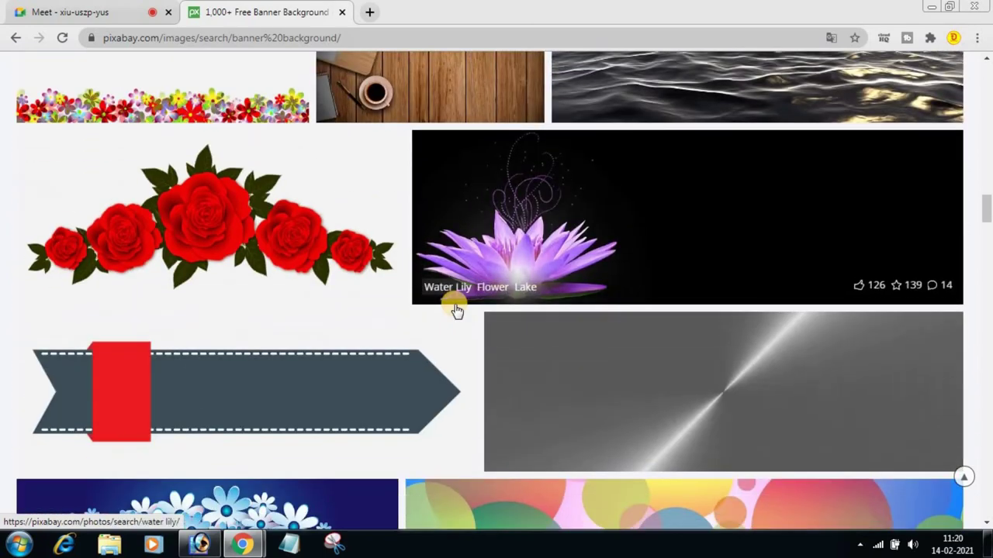
pyautogui.scroll(-4, 455, 310)
pyautogui.scroll(-1, 455, 309)
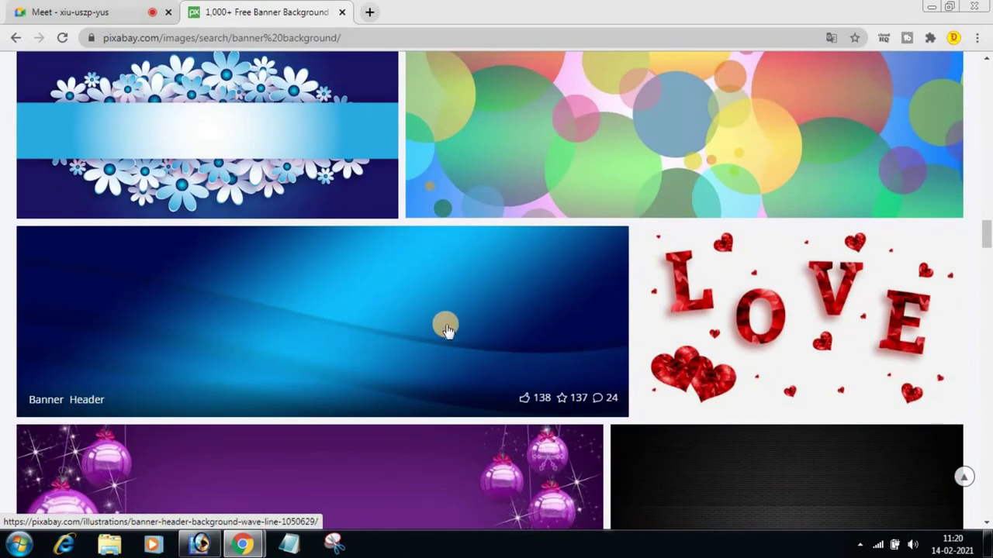
pyautogui.scroll(-1, 448, 330)
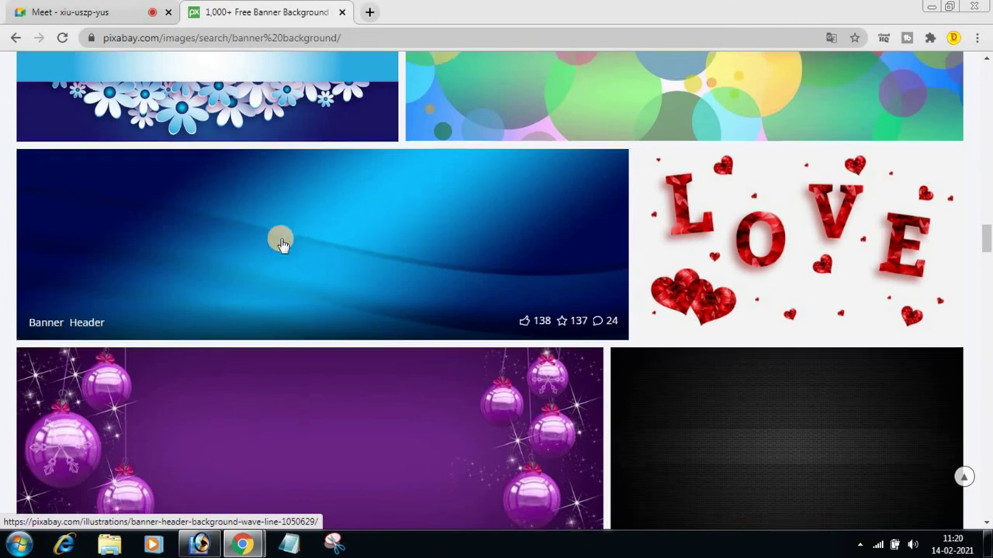
pyautogui.scroll(-2, 281, 244)
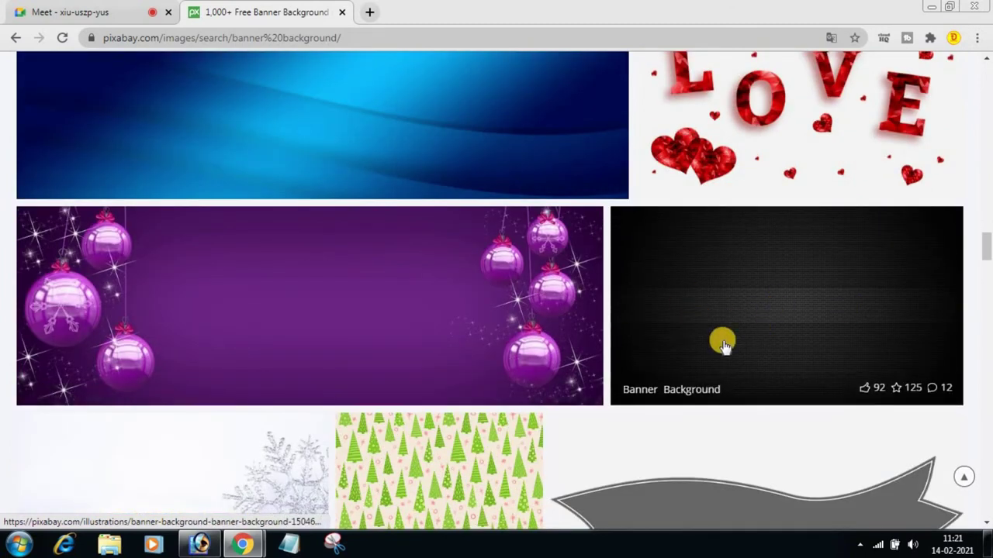
# Open the dark Banner Background image's page and look over its details
pyautogui.click(769, 318)
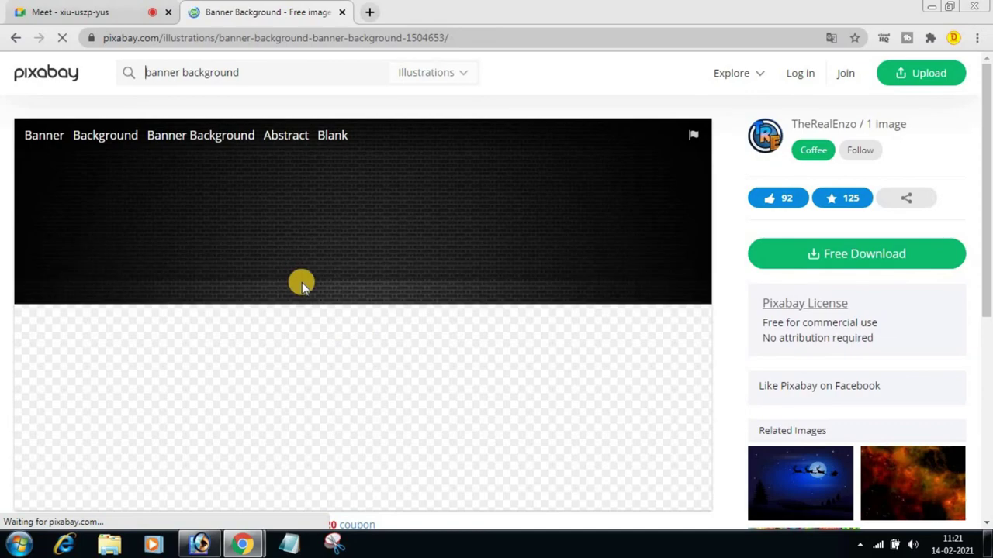
pyautogui.scroll(-1, 440, 310)
pyautogui.scroll(-1, 443, 315)
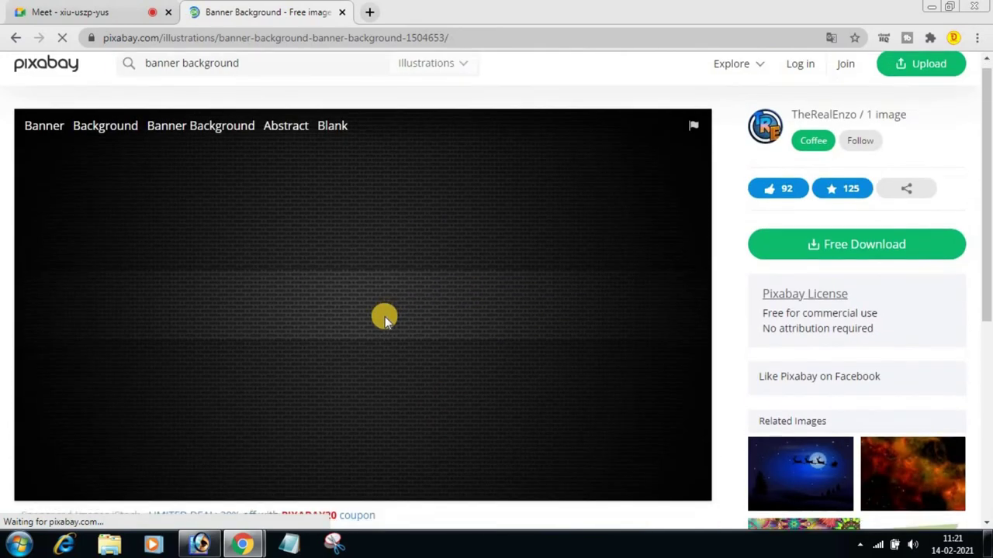
pyautogui.scroll(-3, 385, 316)
pyautogui.scroll(1, 385, 317)
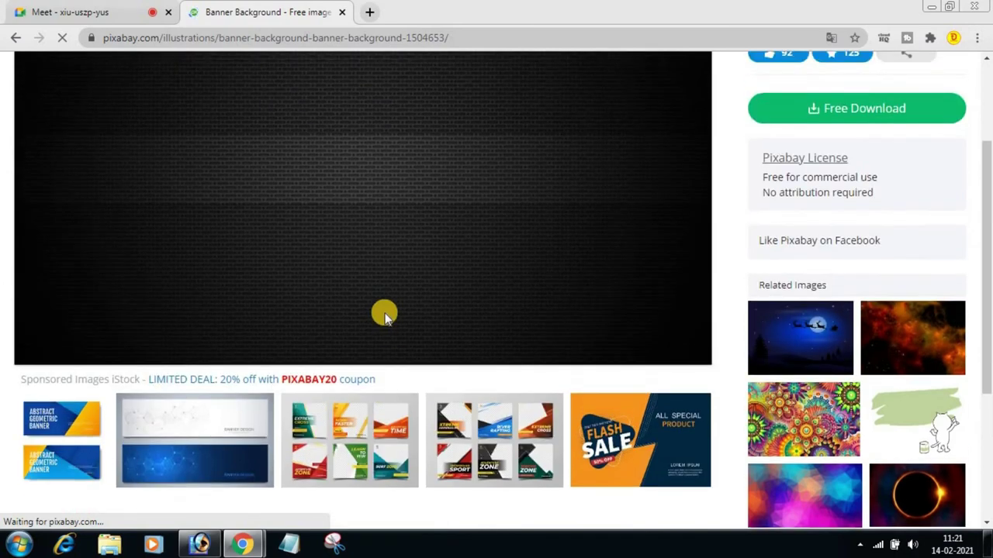
pyautogui.scroll(2, 325, 317)
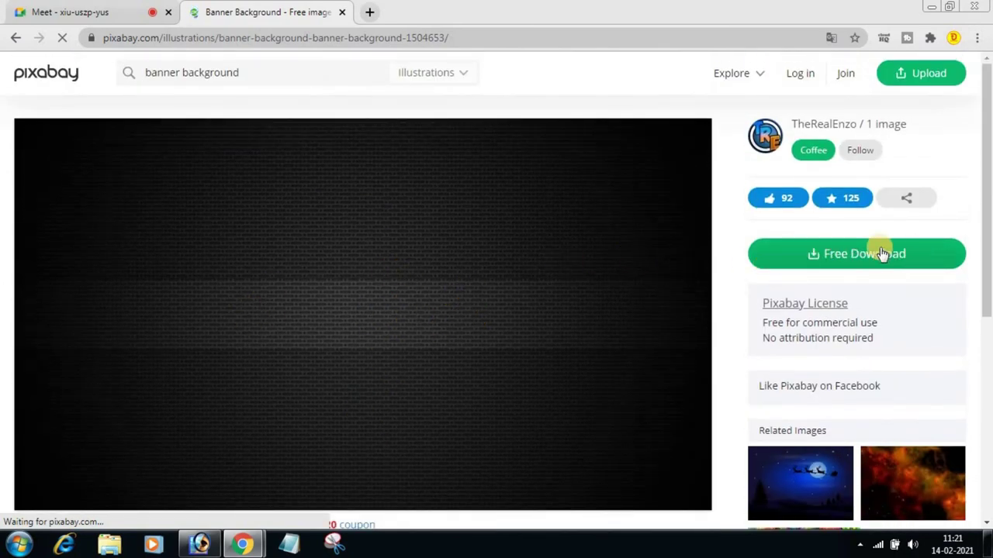
# Choose the 1920×1080 size and download it, passing the robot check
pyautogui.click(819, 261)
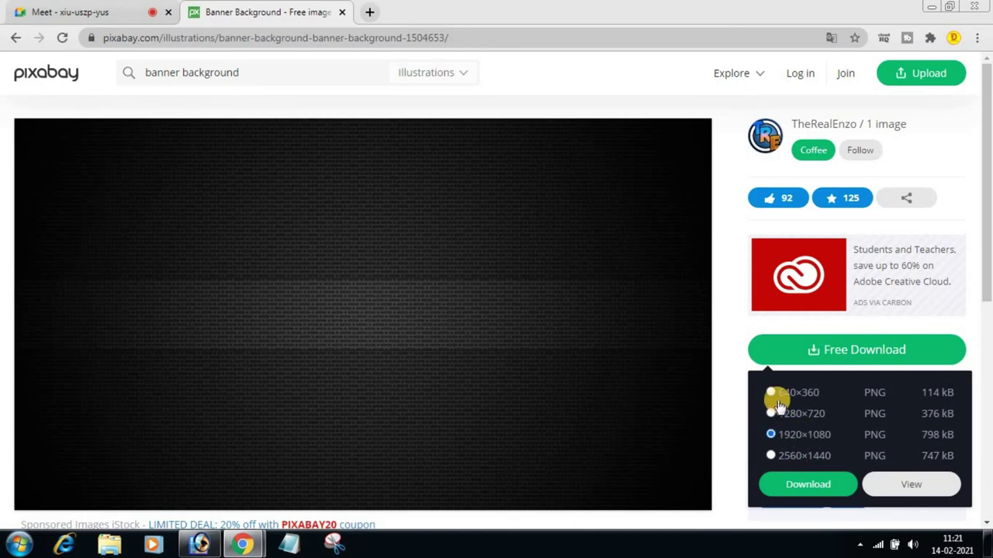
pyautogui.click(806, 439)
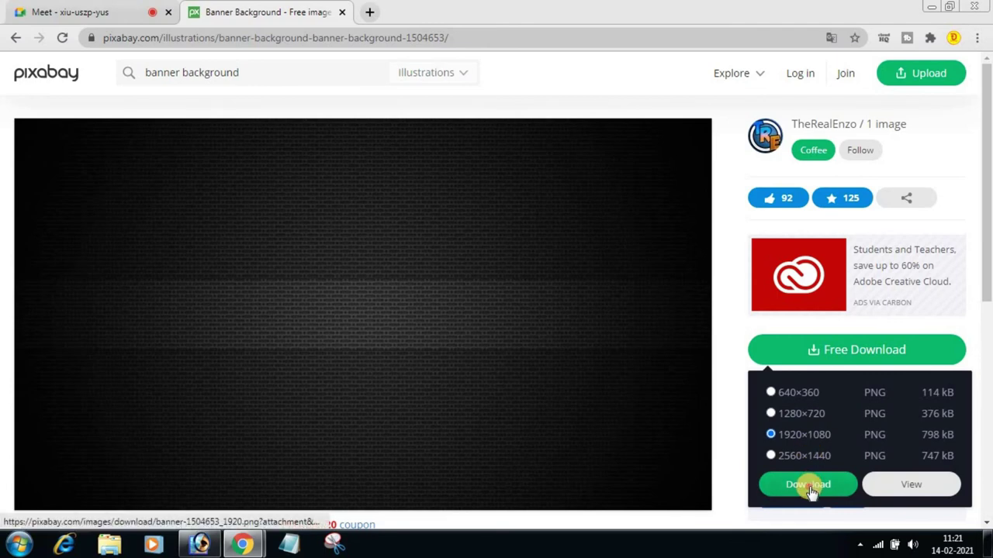
pyautogui.click(808, 485)
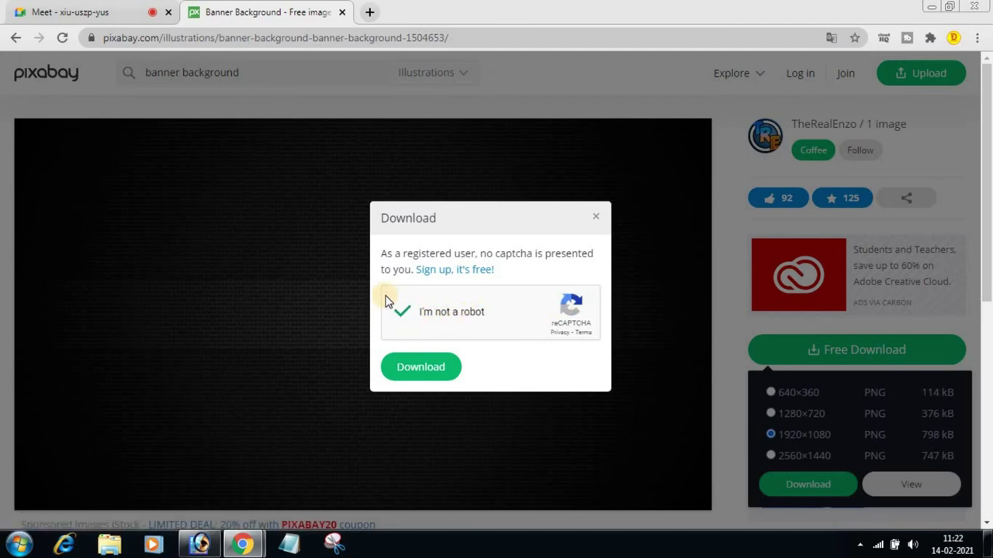
pyautogui.click(426, 374)
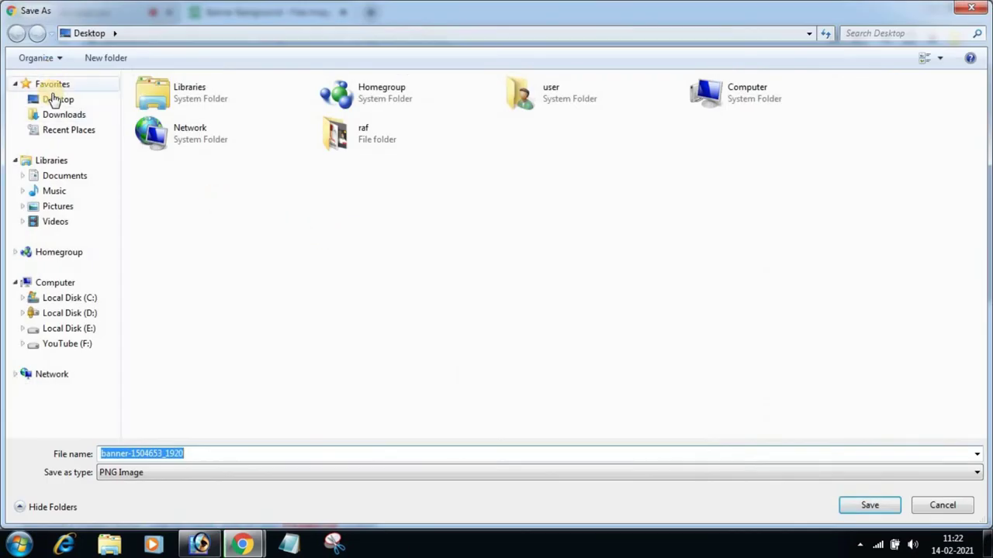
# Save banner-1504653_1920 to the Desktop, preview it full screen, then return to Photoshop
pyautogui.click(56, 101)
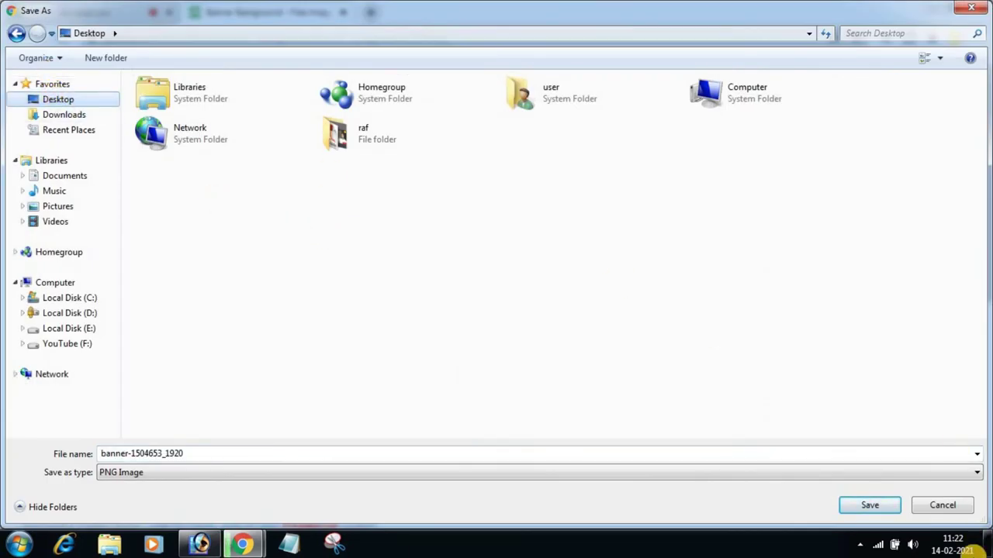
pyautogui.click(868, 506)
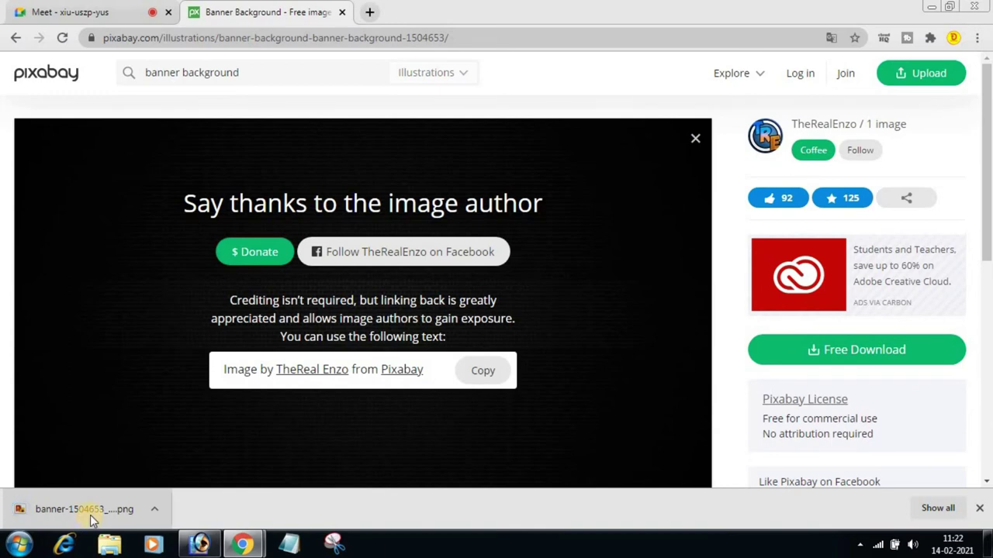
pyautogui.click(90, 514)
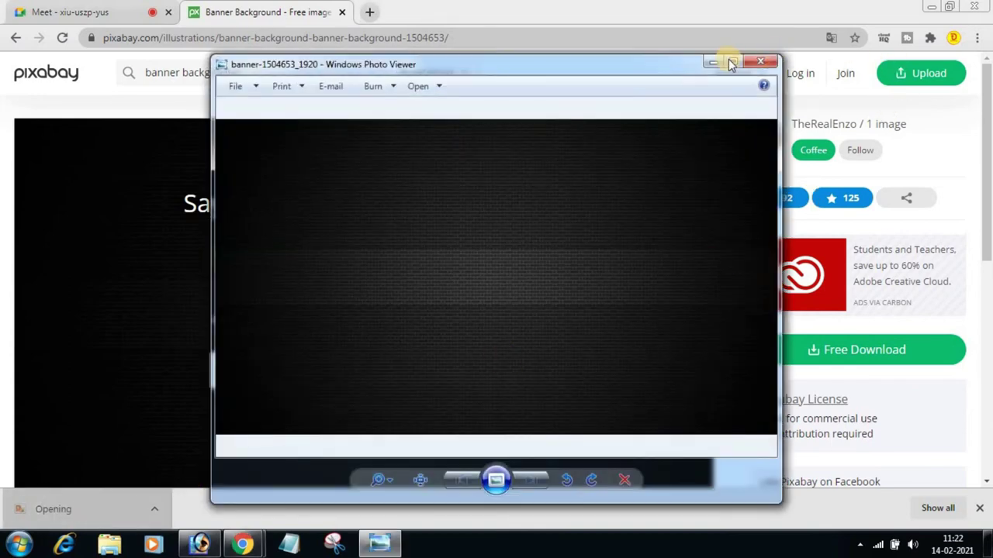
pyautogui.click(732, 63)
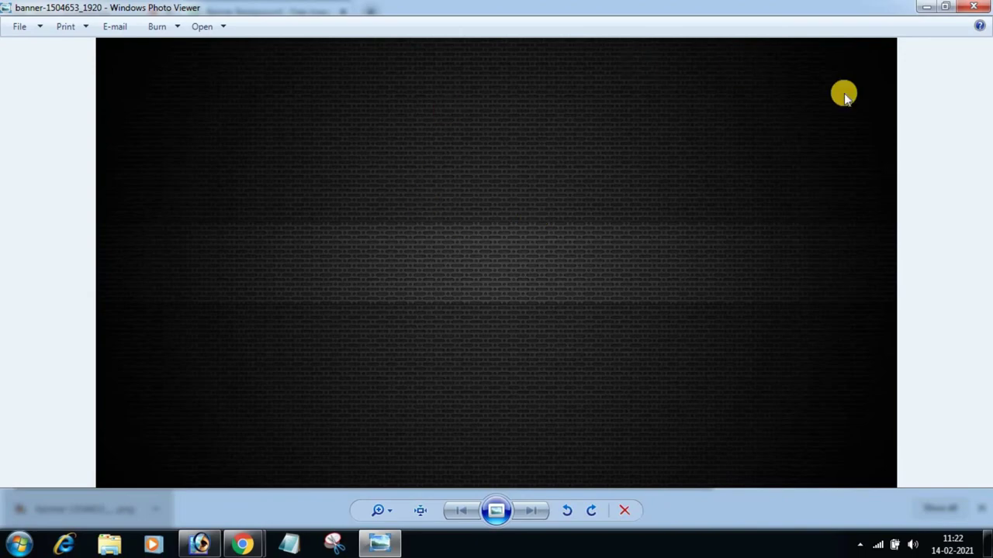
pyautogui.click(983, 8)
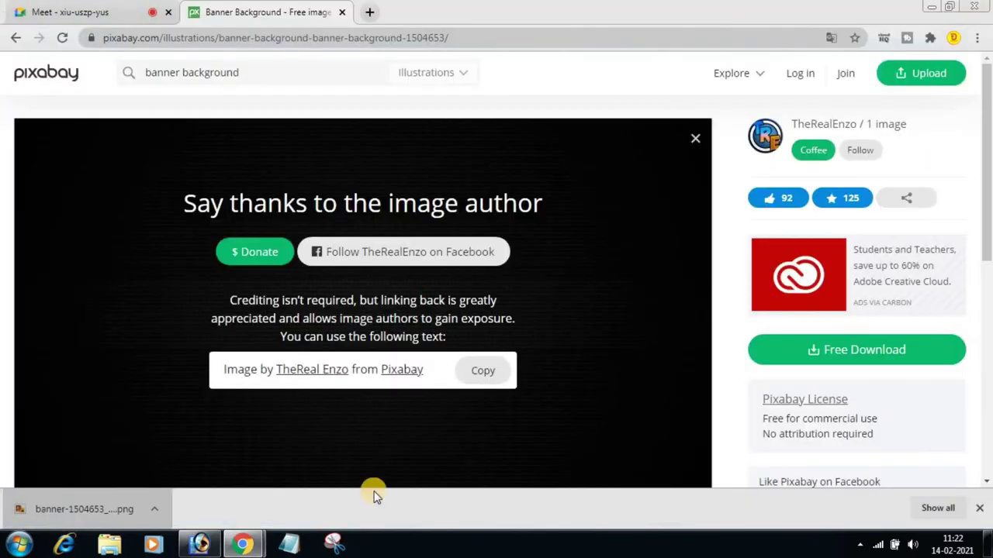
pyautogui.click(199, 544)
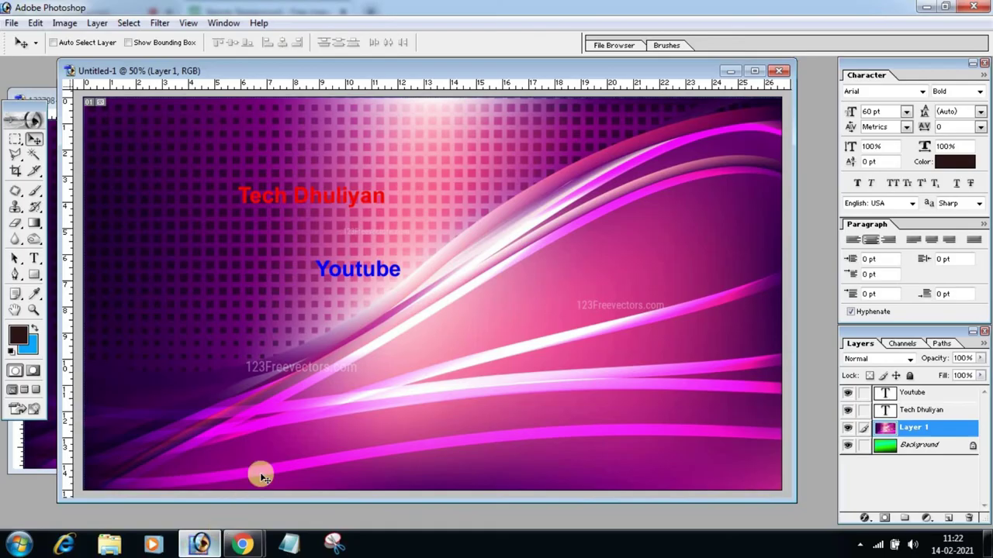
# Open banner-1504653_1920.png from the Desktop in Photoshop
pyautogui.doubleClick(18, 506)
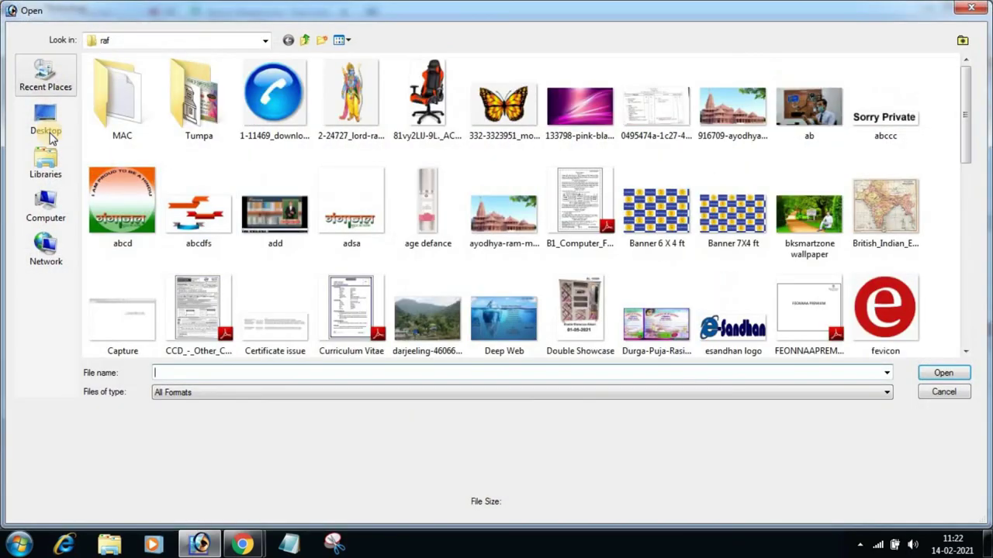
pyautogui.click(42, 124)
pyautogui.click(325, 112)
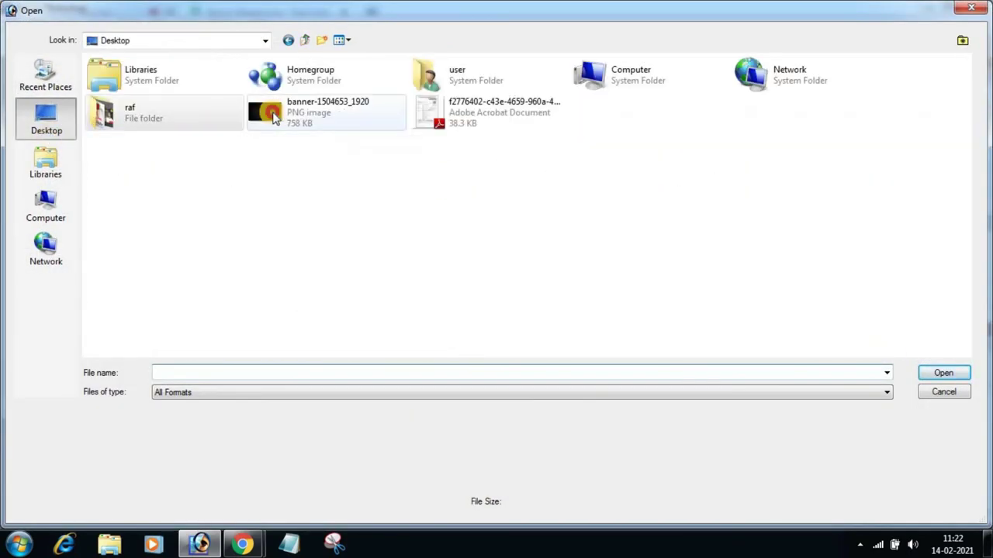
pyautogui.click(930, 377)
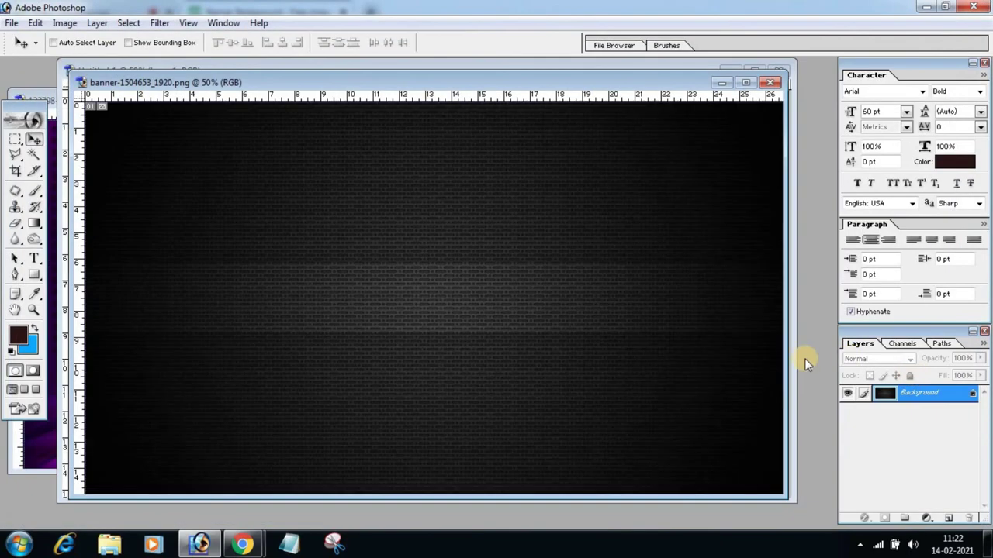
# Drag the brick texture into Untitled-1 as Layer 2, close the source, and align it
pyautogui.moveTo(496, 115); pyautogui.dragTo(381, 133)
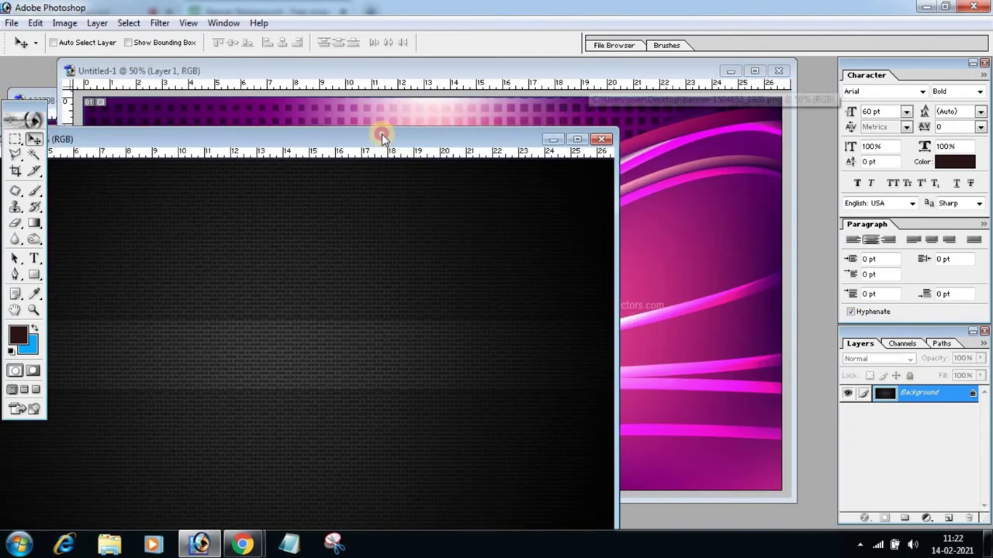
pyautogui.moveTo(399, 372)
pyautogui.mouseDown()
pyautogui.moveTo(825, 302)
pyautogui.moveTo(696, 325)
pyautogui.moveTo(564, 303)
pyautogui.mouseUp()
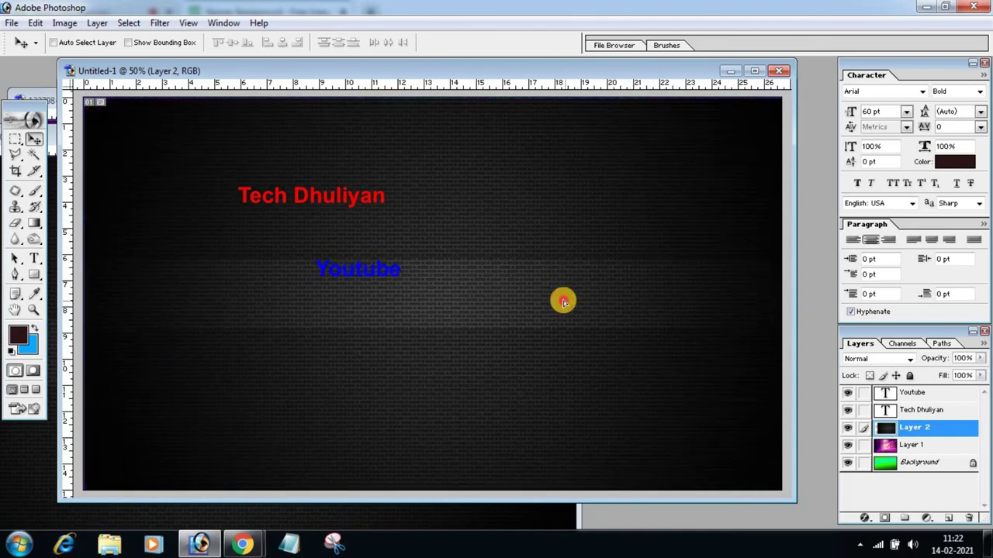
pyautogui.click(492, 520)
pyautogui.click(563, 137)
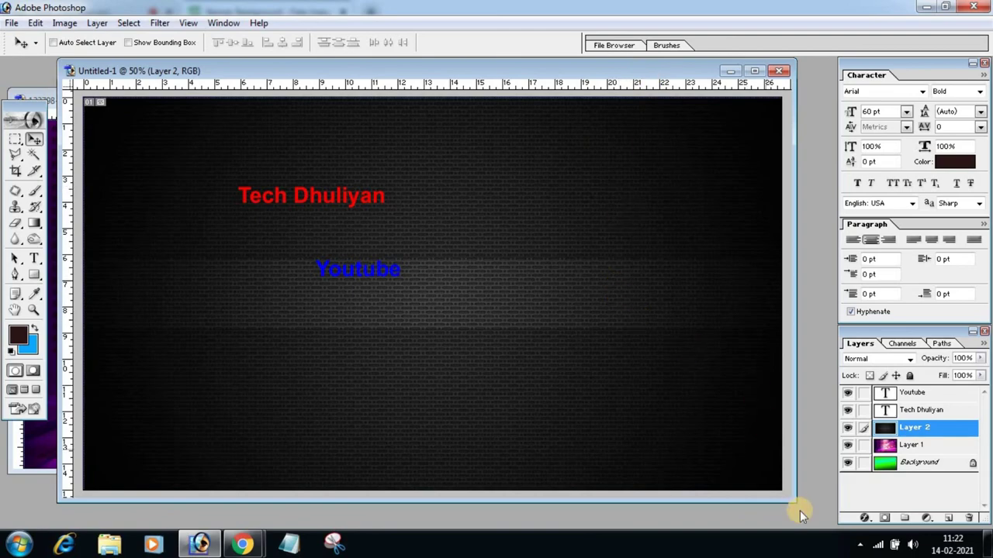
pyautogui.moveTo(712, 436)
pyautogui.mouseDown()
pyautogui.moveTo(708, 424)
pyautogui.moveTo(701, 435)
pyautogui.moveTo(719, 439)
pyautogui.mouseUp()
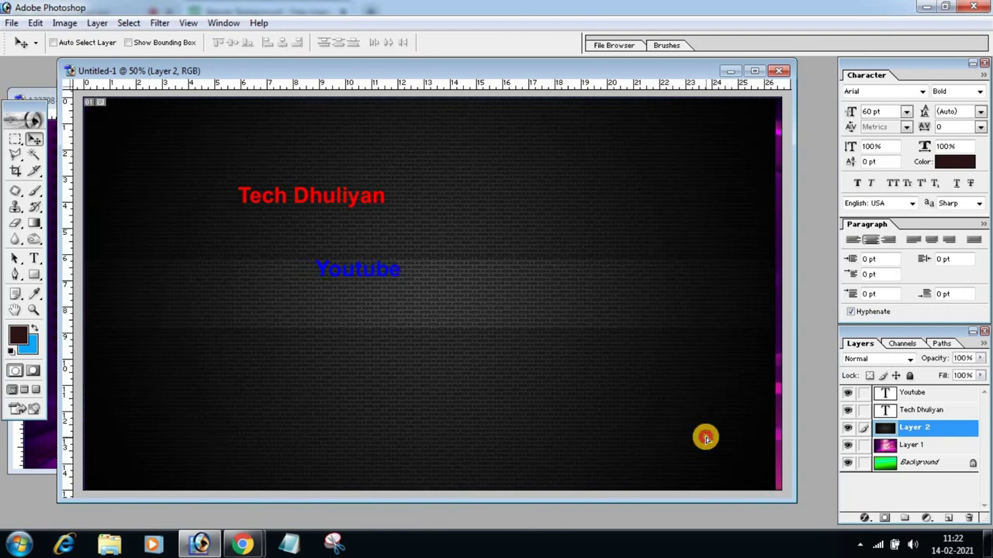
pyautogui.moveTo(718, 438); pyautogui.dragTo(713, 436)
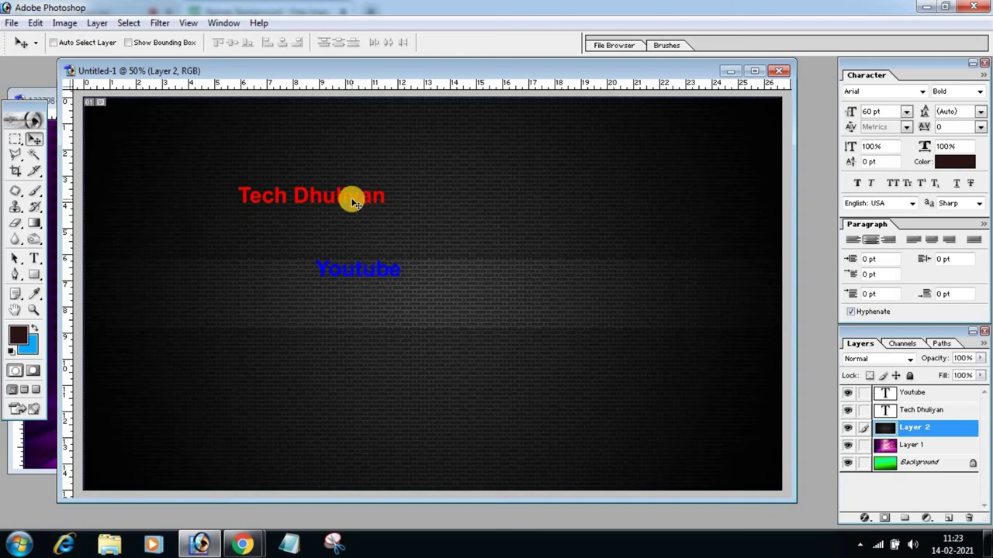
# Free-transform the Tech Dhuliyan text to about triple height and nudge it up-left
pyautogui.click(921, 411)
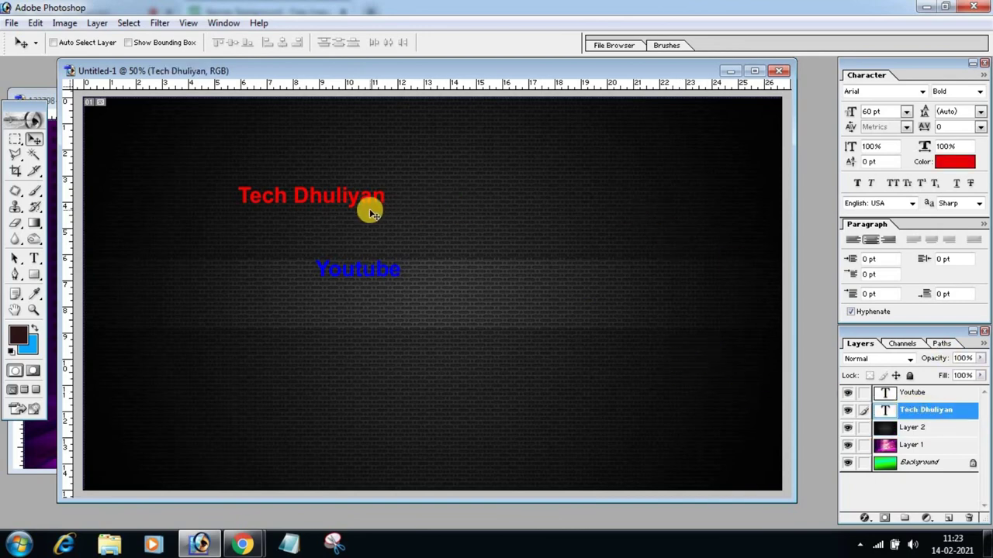
pyautogui.hotkey('ctrl', 't')
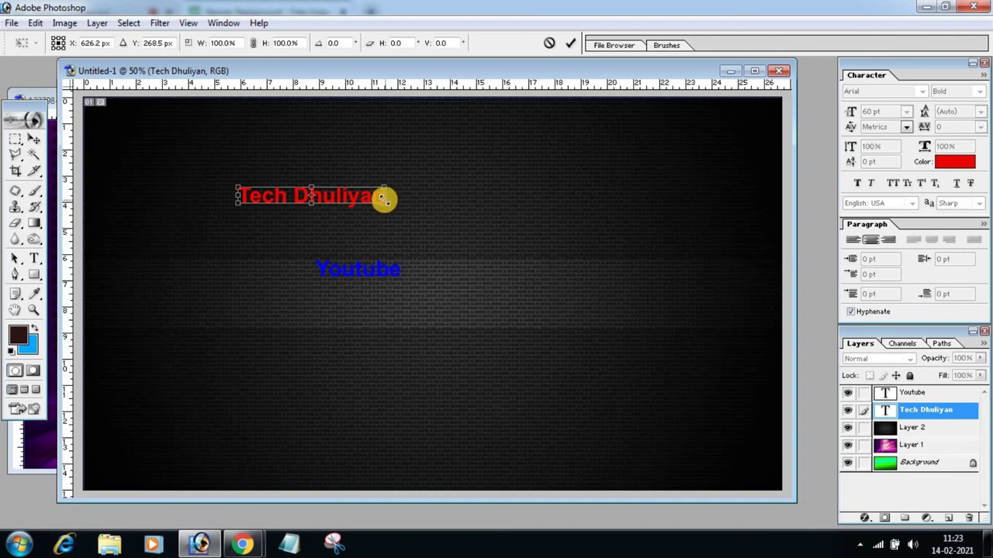
pyautogui.moveTo(383, 199); pyautogui.dragTo(587, 234)
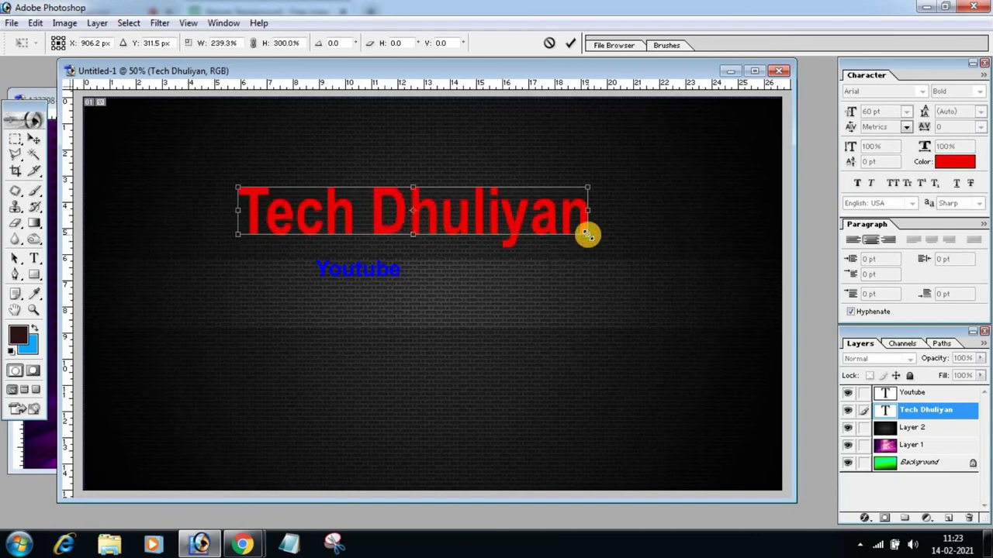
pyautogui.press('Return')
pyautogui.moveTo(484, 213); pyautogui.dragTo(456, 188)
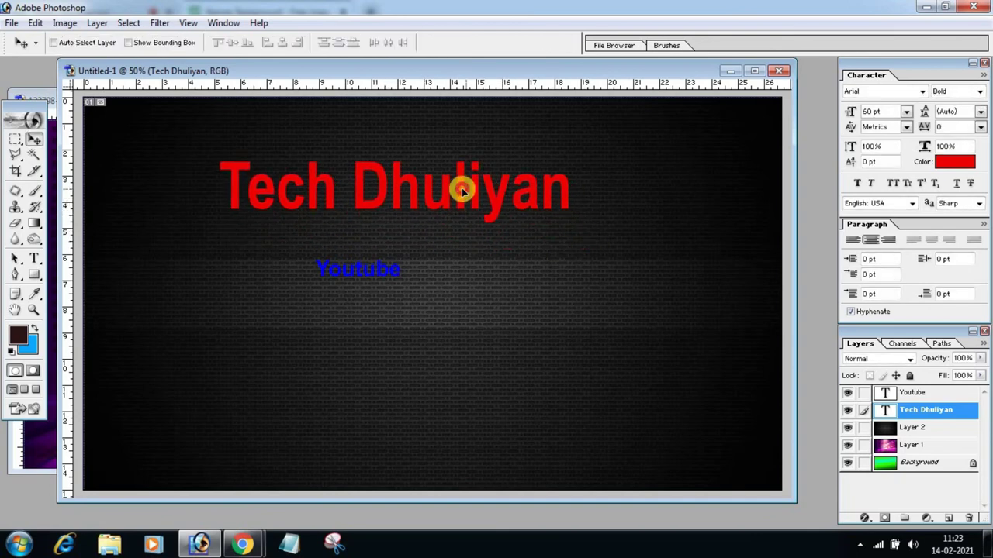
# Add a 3 px white Stroke layer style to the Tech Dhuliyan text layer
pyautogui.click(866, 517)
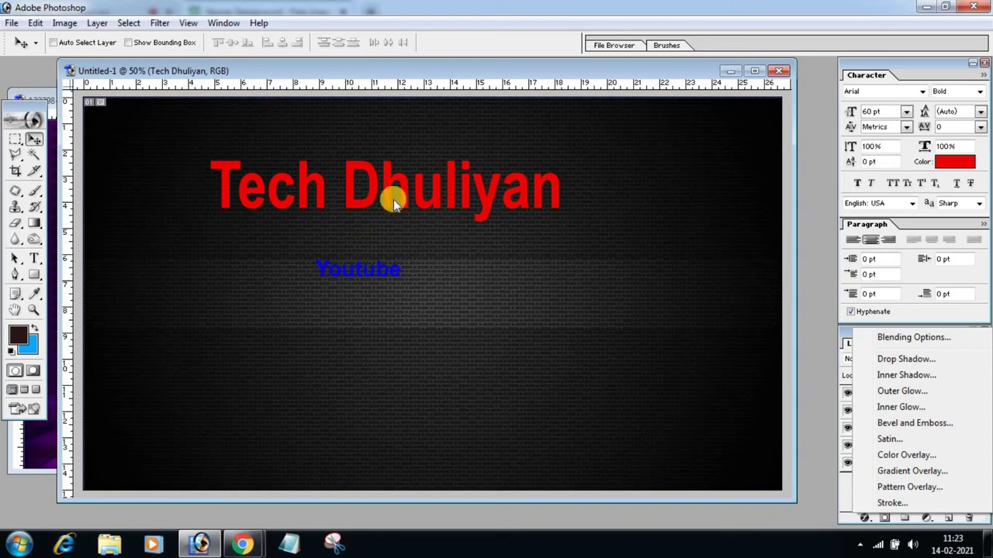
pyautogui.click(891, 503)
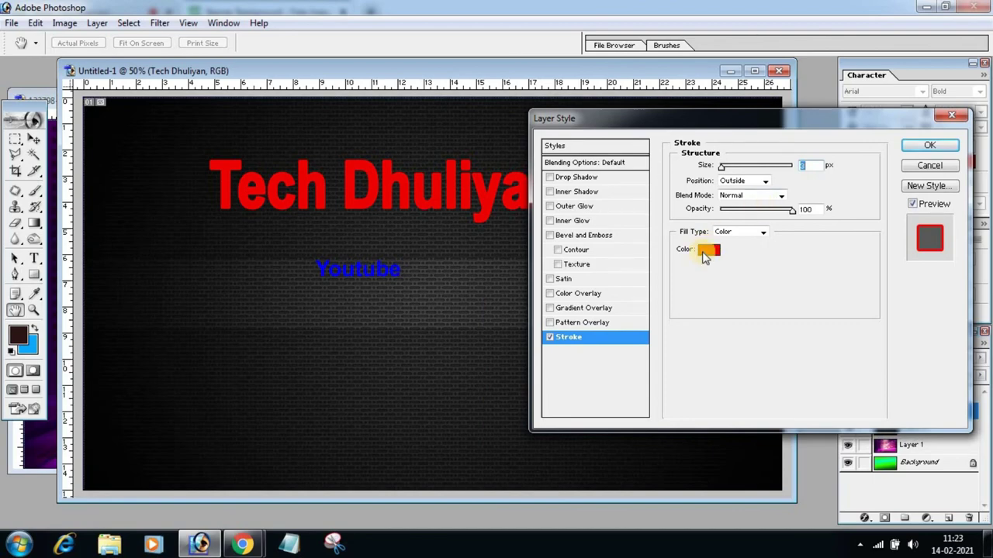
pyautogui.click(707, 250)
pyautogui.click(189, 165)
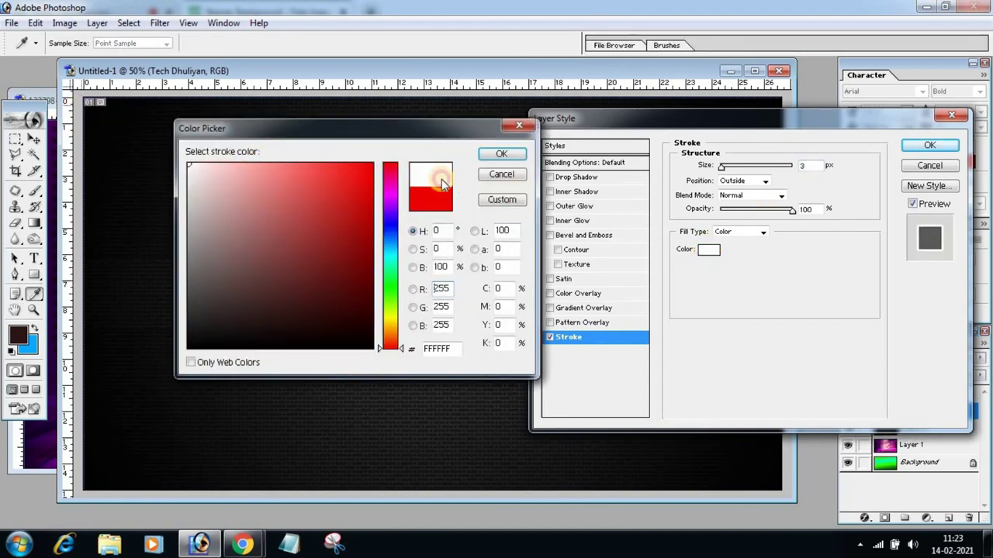
pyautogui.click(504, 155)
pyautogui.moveTo(653, 120); pyautogui.dragTo(312, 264)
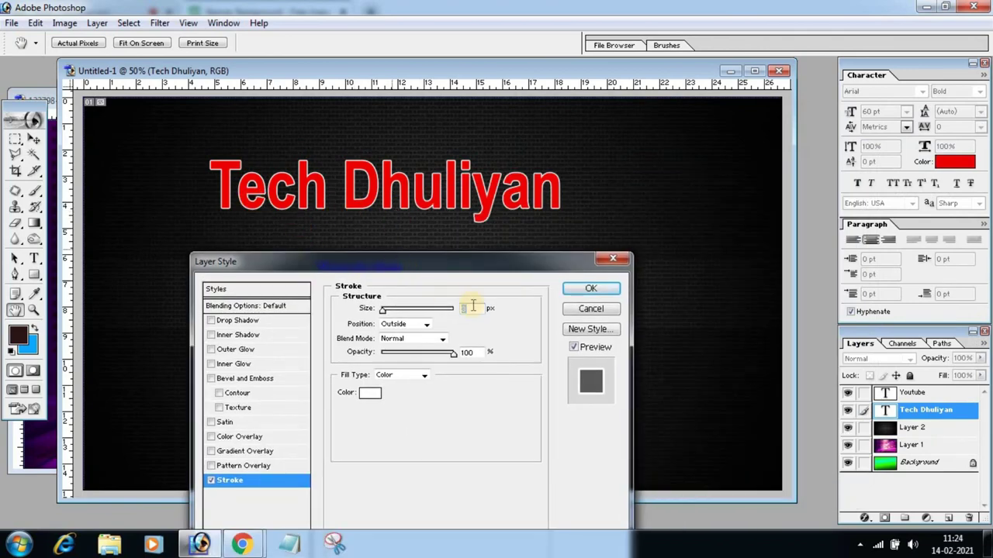
pyautogui.click(586, 290)
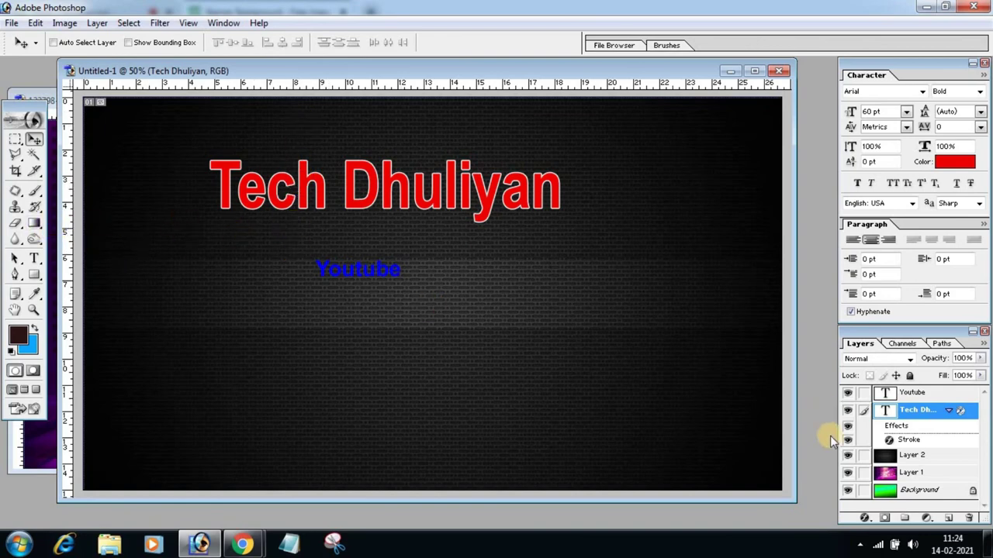
# Add a Gradient Overlay to the title with red (255) as the starting colour
pyautogui.click(863, 518)
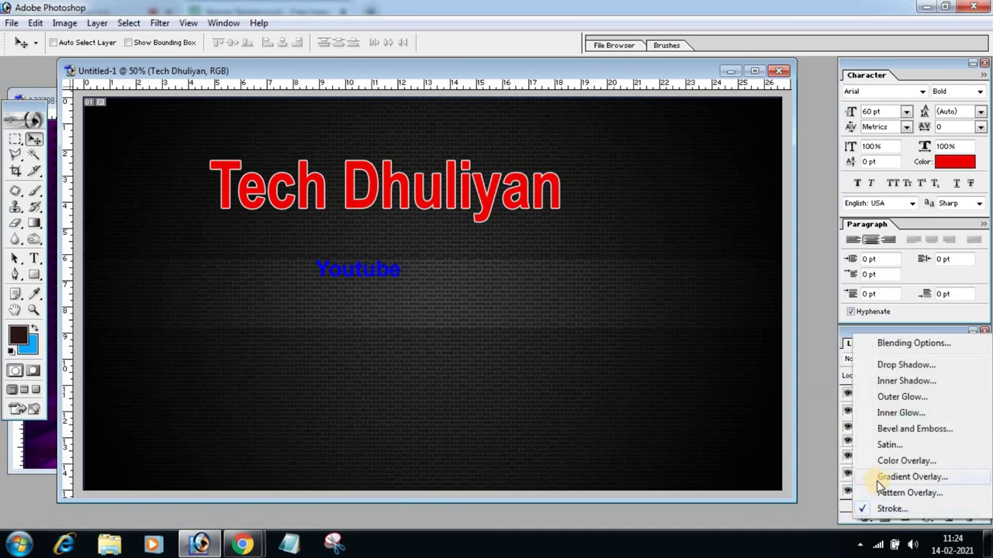
pyautogui.click(913, 478)
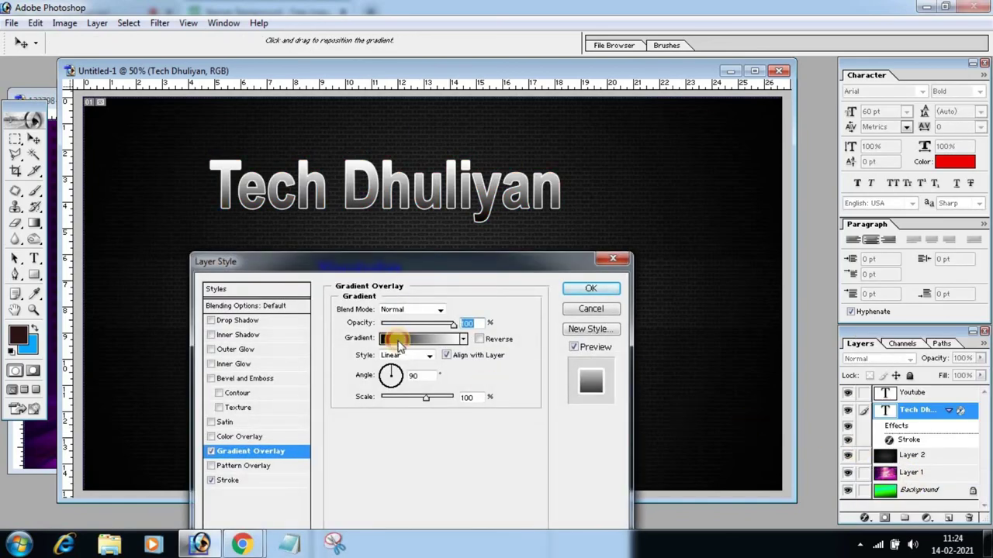
pyautogui.click(398, 341)
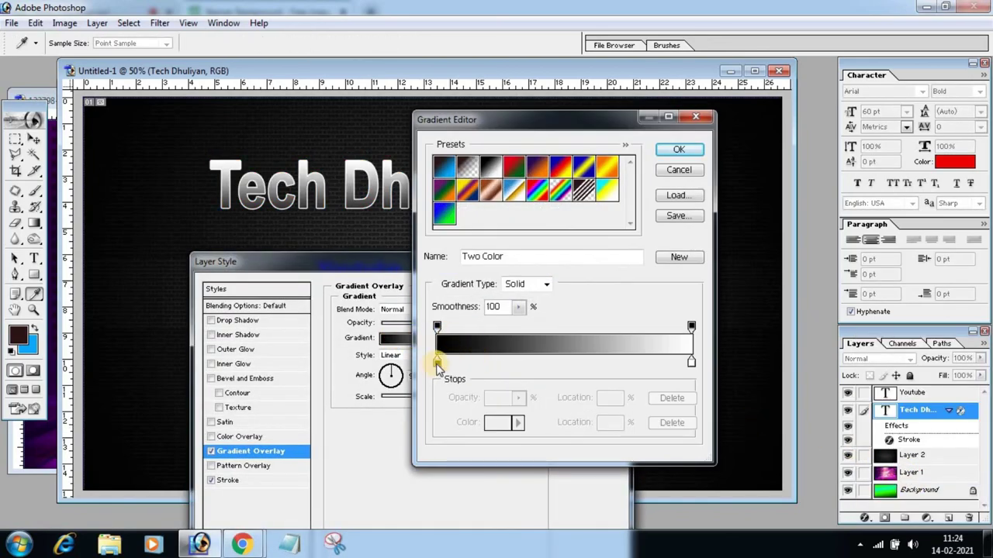
pyautogui.doubleClick(437, 362)
pyautogui.write('255')
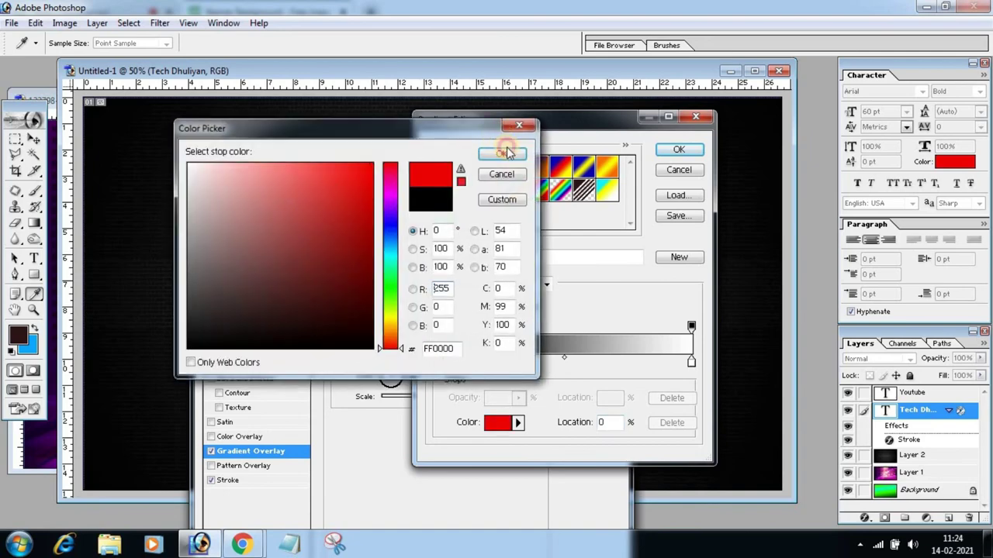
pyautogui.click(504, 153)
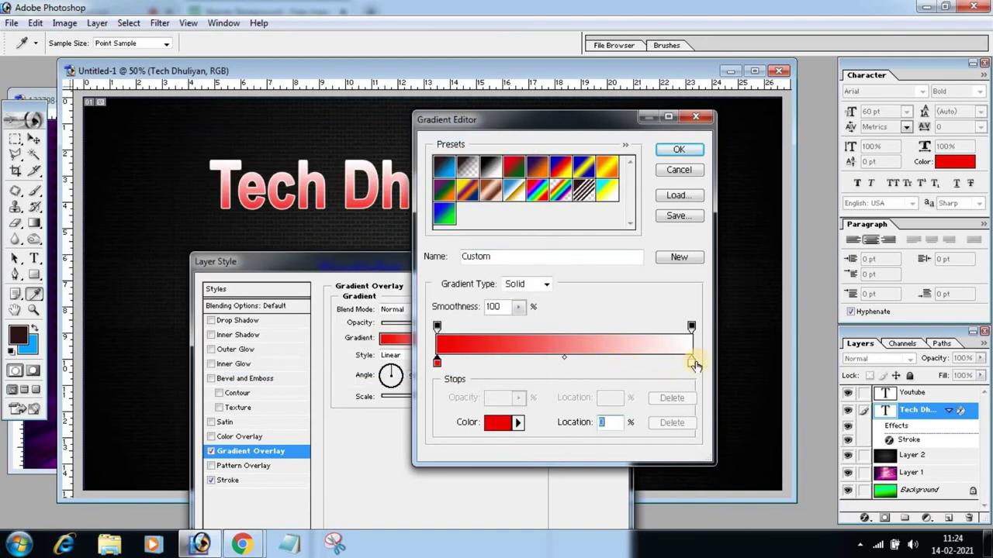
# Make the gradient's end colour bright green, move the red stop to 15%, and apply it
pyautogui.doubleClick(691, 362)
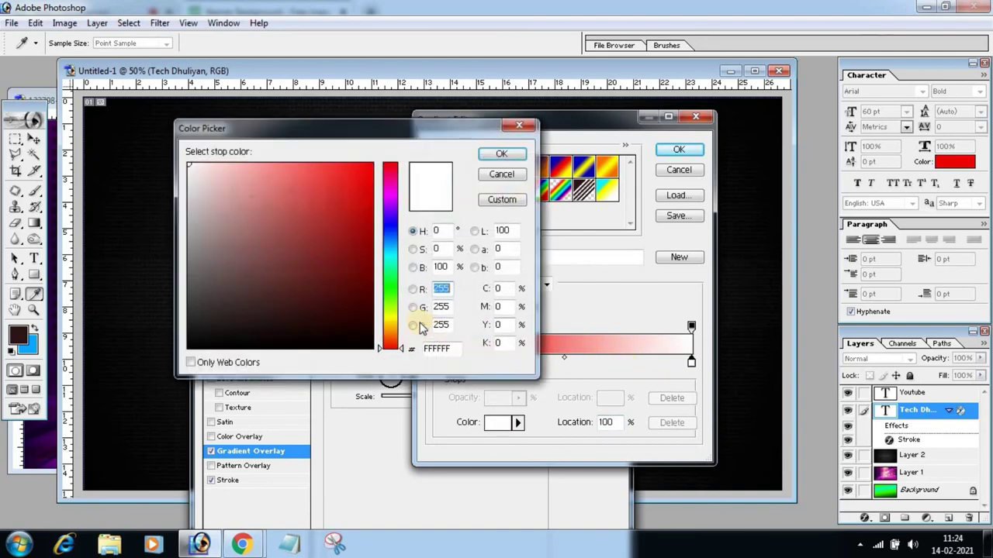
pyautogui.click(390, 286)
pyautogui.click(367, 180)
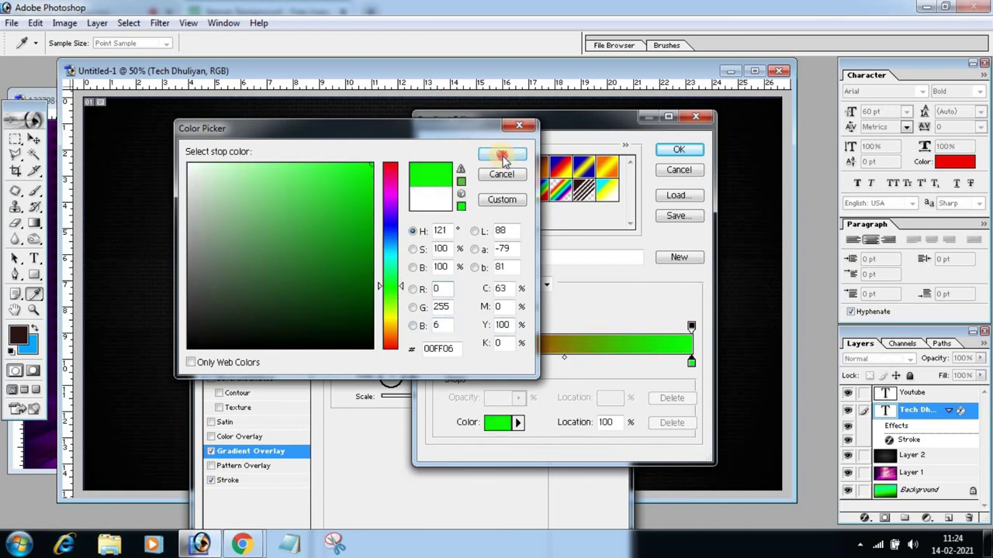
pyautogui.click(502, 153)
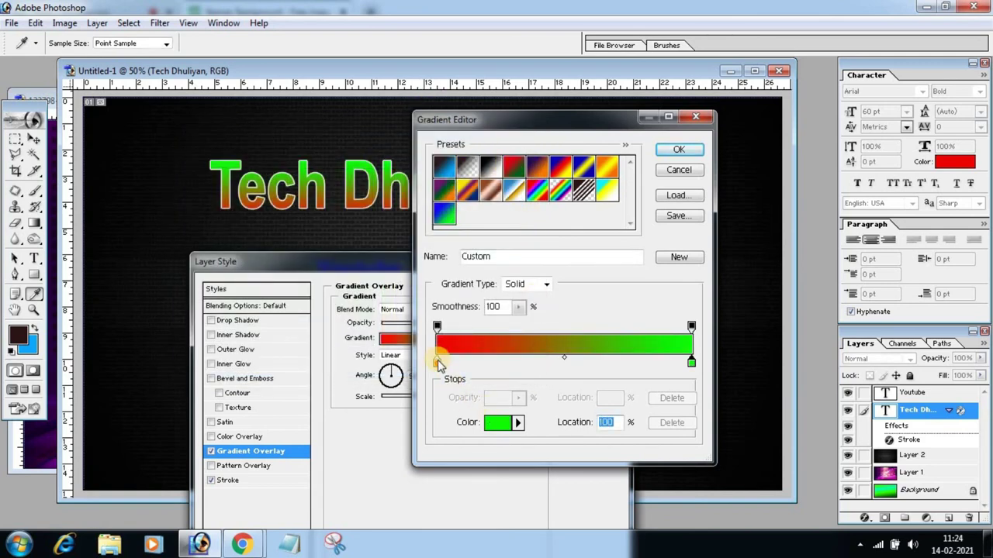
pyautogui.moveTo(438, 364); pyautogui.dragTo(464, 373)
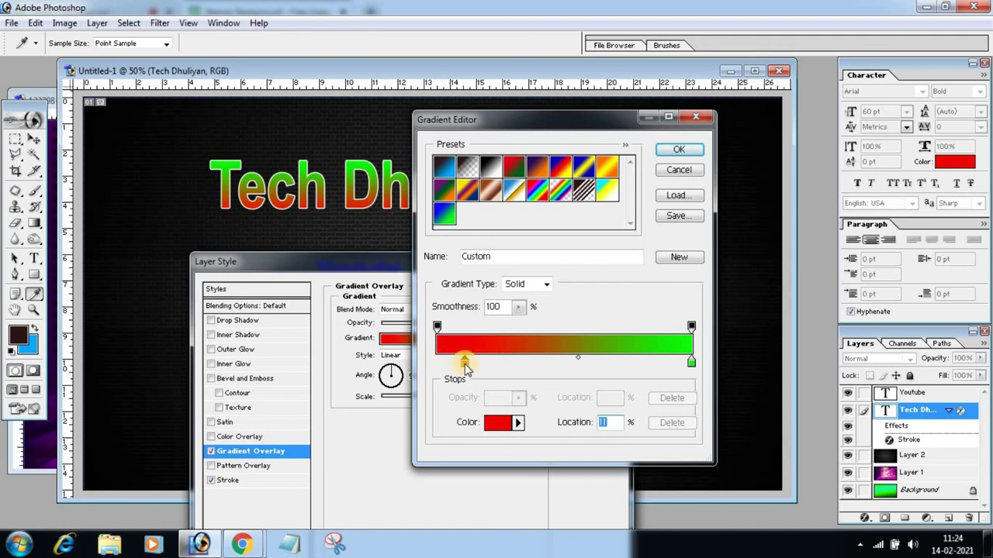
pyautogui.moveTo(465, 366); pyautogui.dragTo(474, 368)
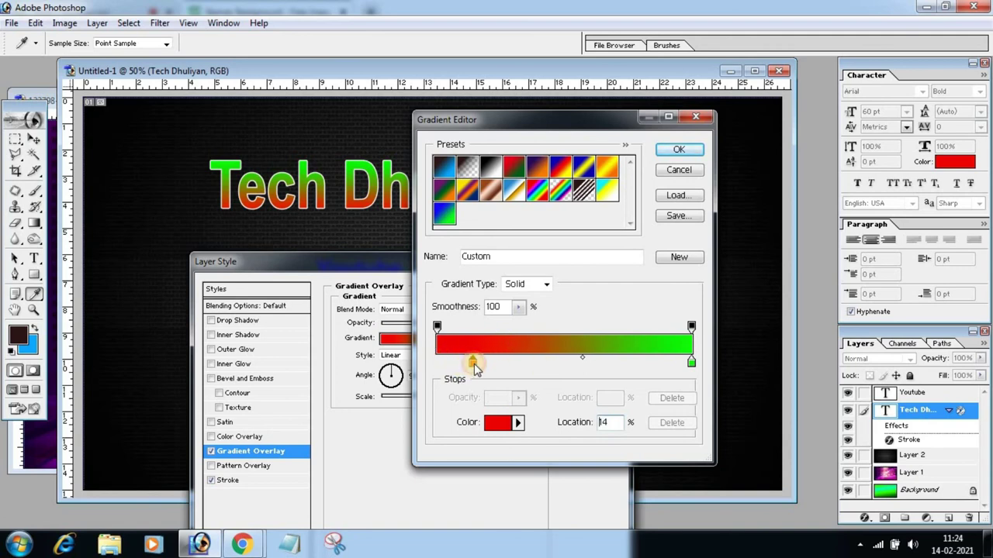
pyautogui.click(687, 150)
pyautogui.click(594, 290)
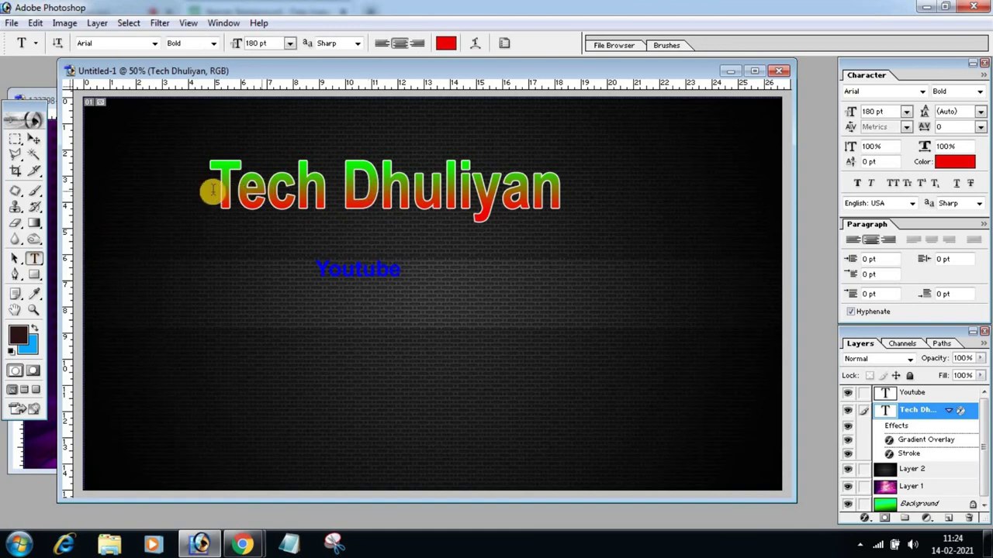
# Select the Tech Dhuliyan title and apply an Arc warp to it
pyautogui.moveTo(213, 186); pyautogui.dragTo(590, 203)
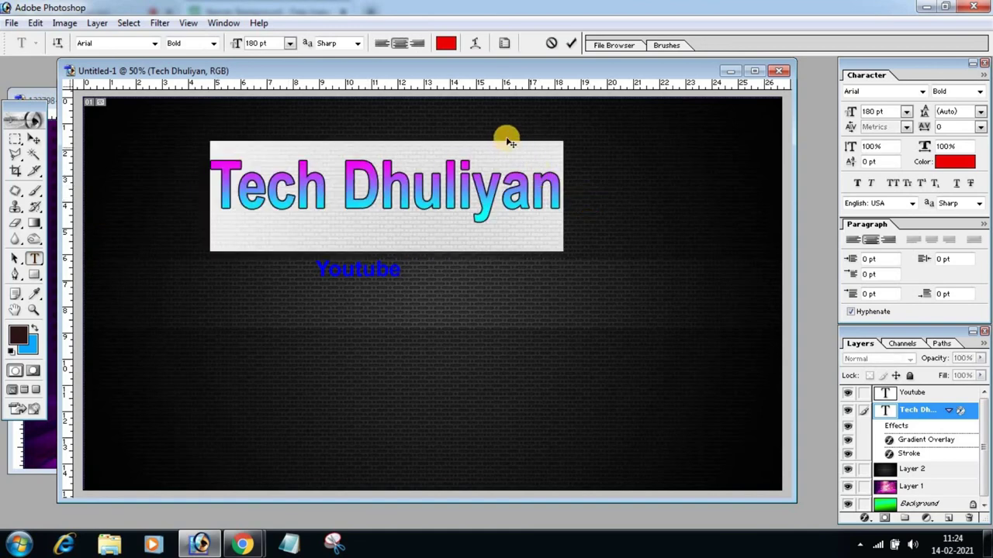
pyautogui.click(474, 44)
pyautogui.moveTo(497, 187); pyautogui.dragTo(663, 203)
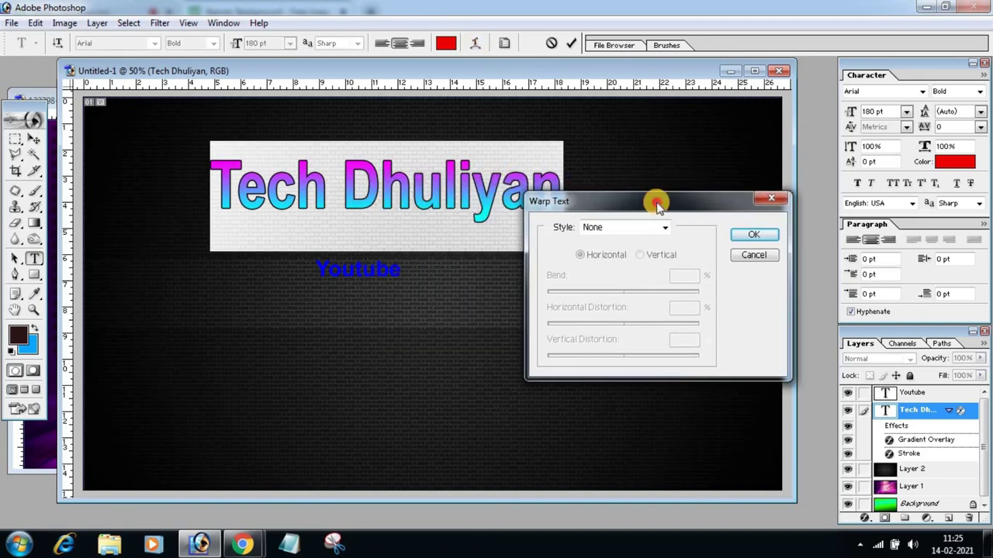
pyautogui.click(666, 228)
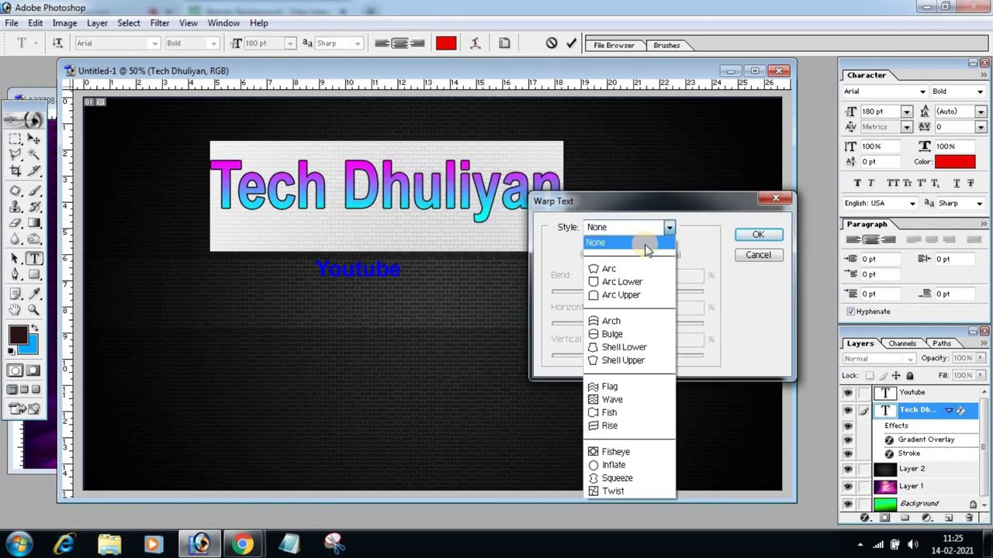
pyautogui.click(605, 269)
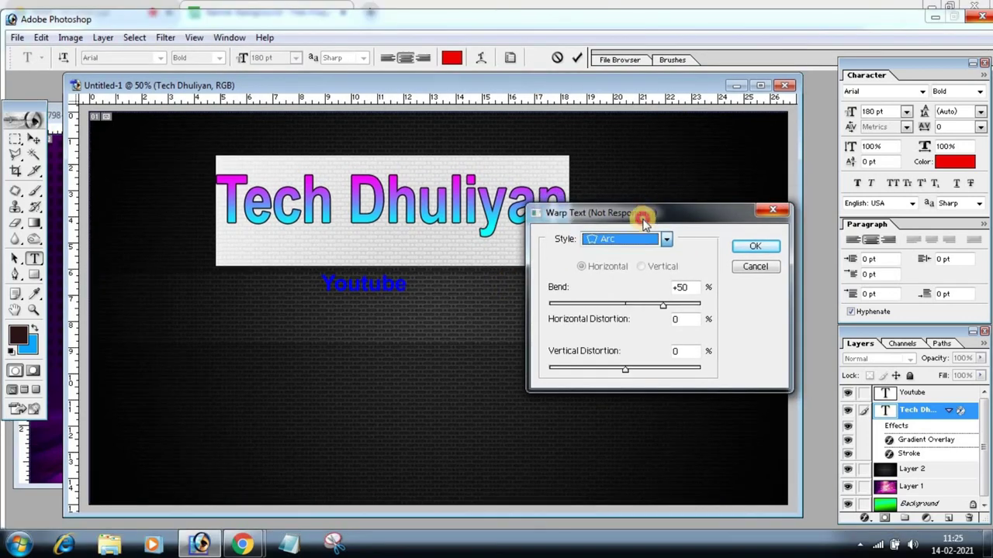
pyautogui.moveTo(655, 204); pyautogui.dragTo(394, 313)
pyautogui.press('Return')
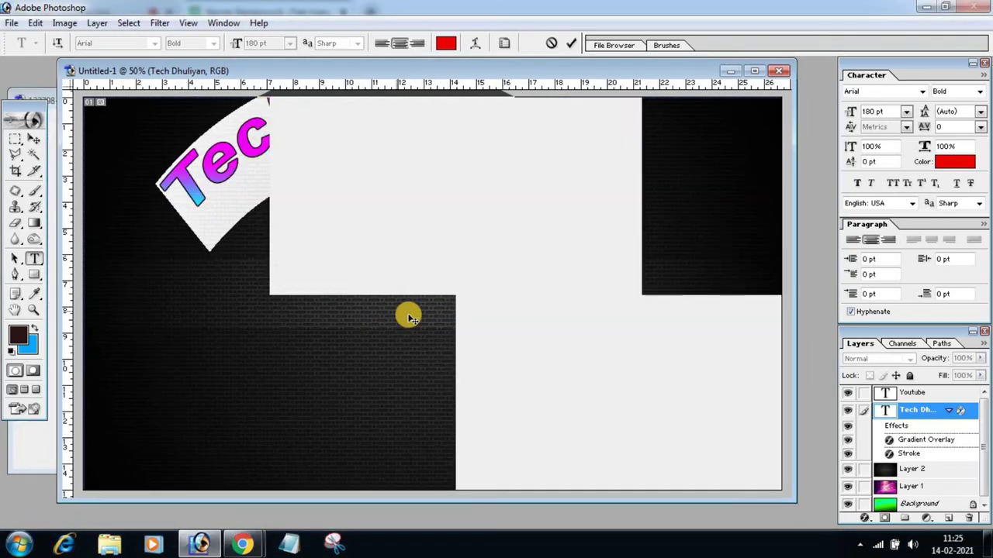
# Lower the arc bend and move the arched title higher on the canvas
pyautogui.click(200, 545)
pyautogui.click(200, 545)
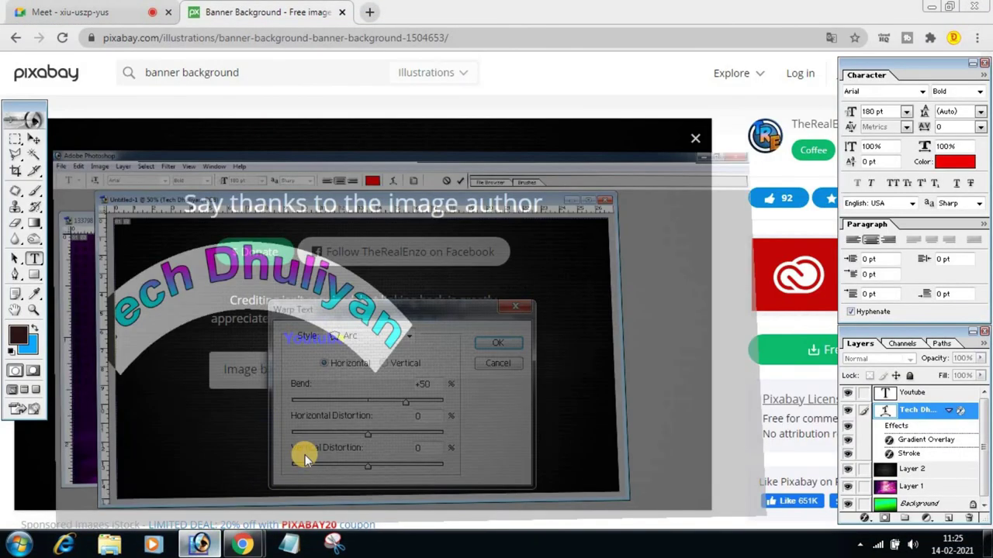
pyautogui.moveTo(352, 316); pyautogui.dragTo(454, 319)
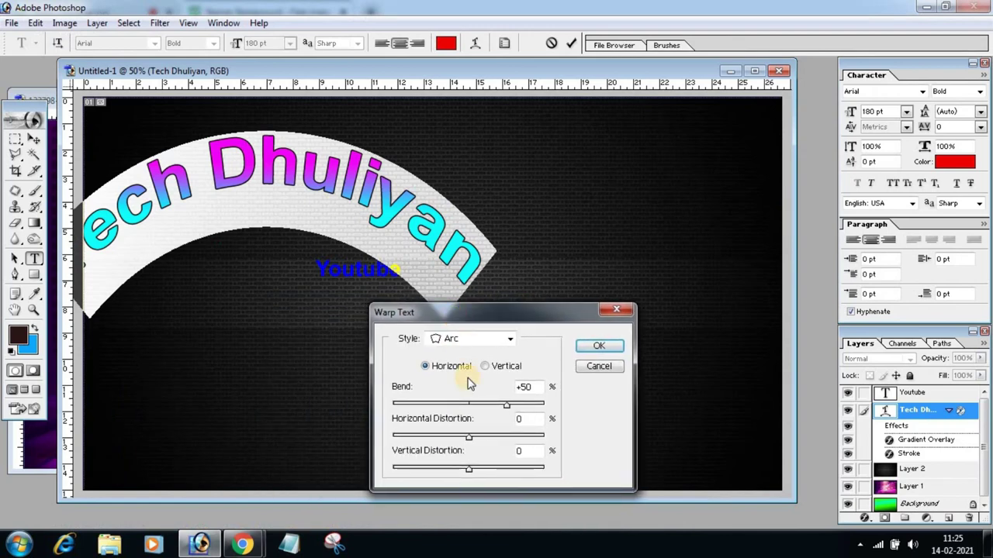
pyautogui.moveTo(505, 404); pyautogui.dragTo(498, 404)
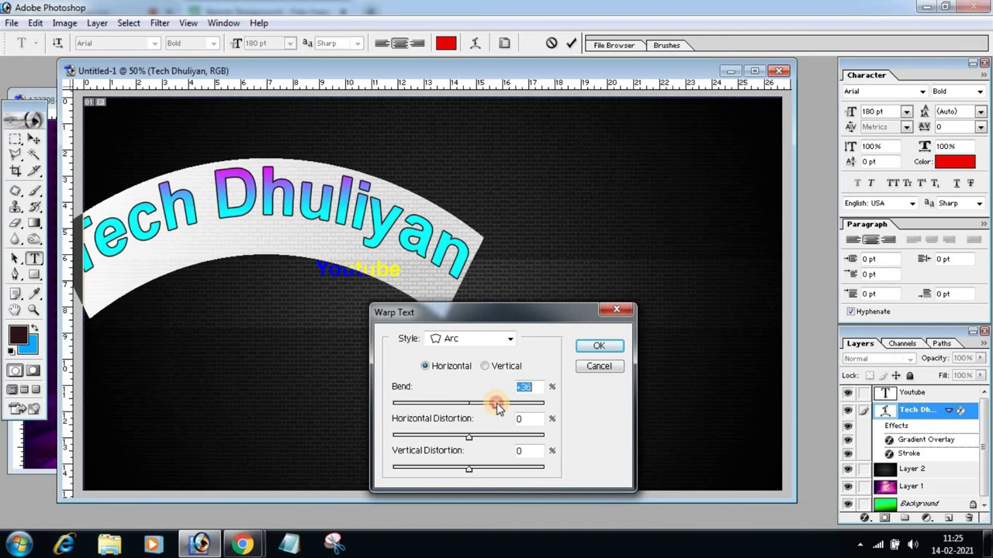
pyautogui.click(599, 346)
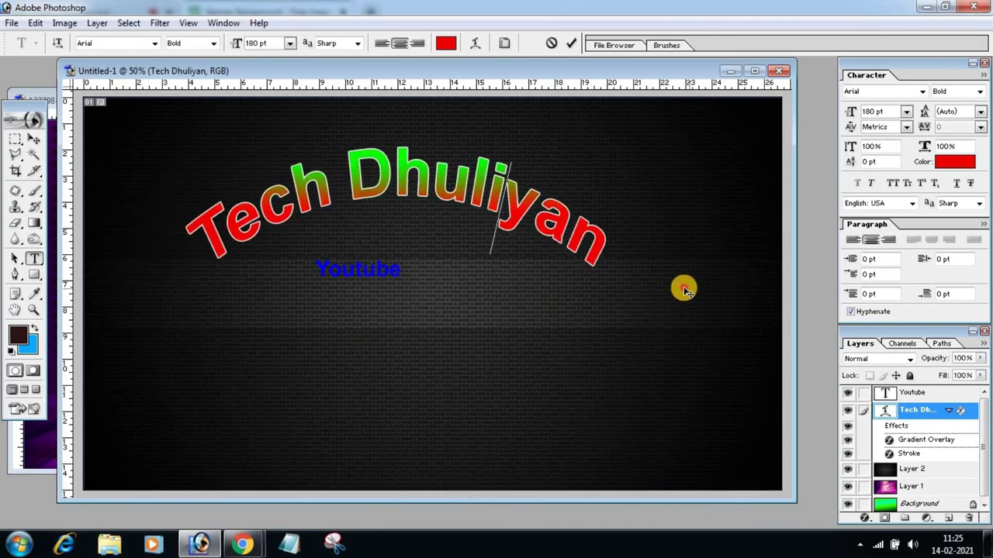
pyautogui.moveTo(690, 291); pyautogui.dragTo(669, 281)
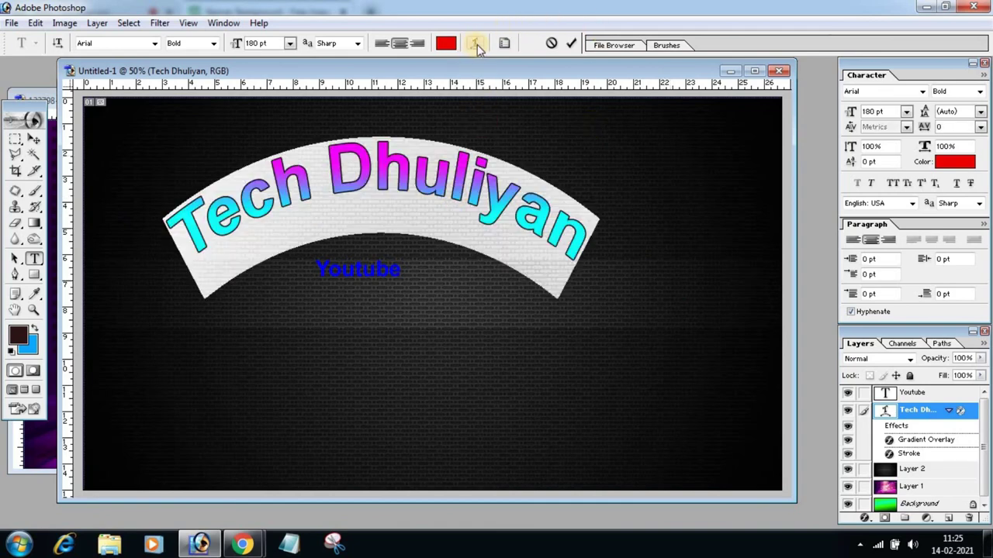
# Reduce the arc bend slightly to about +31% and commit the title text
pyautogui.click(476, 42)
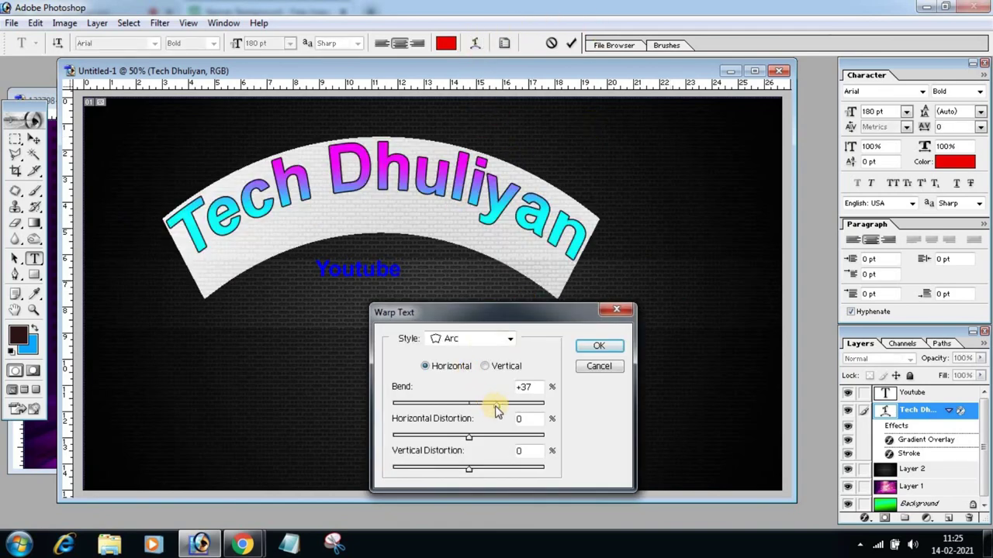
pyautogui.moveTo(496, 404); pyautogui.dragTo(492, 404)
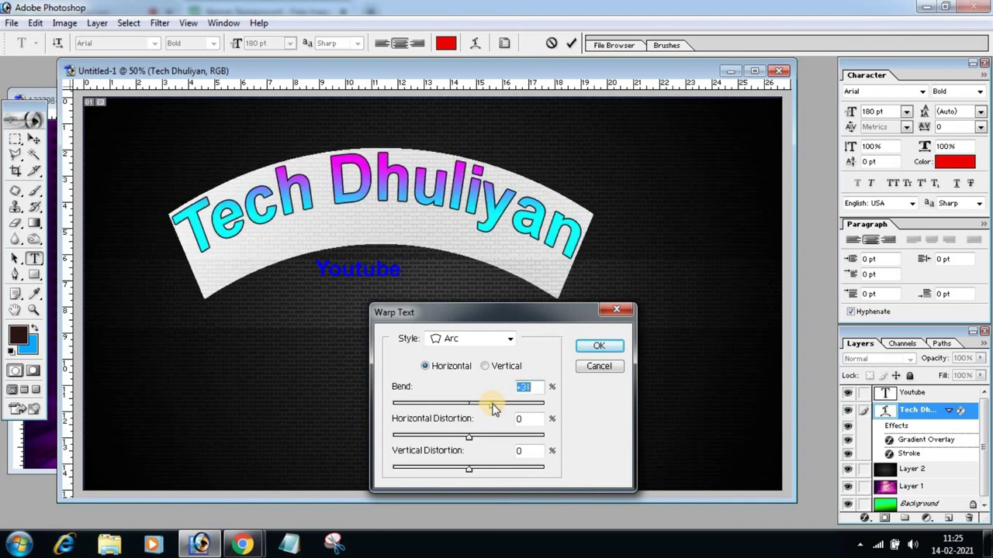
pyautogui.click(599, 346)
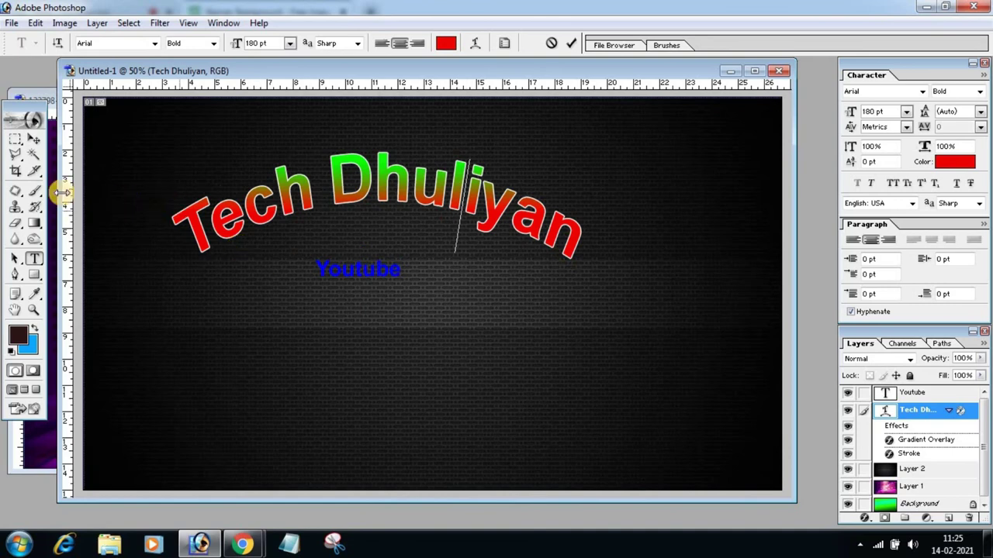
pyautogui.click(34, 139)
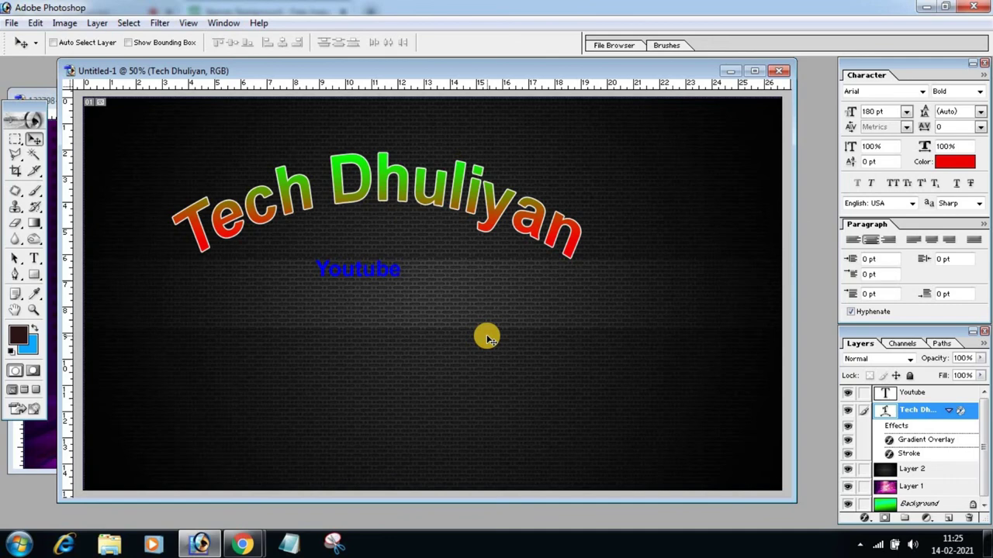
# Type H2O below Youtube, make its 2 a subscript, and commit the text layer
pyautogui.click(33, 258)
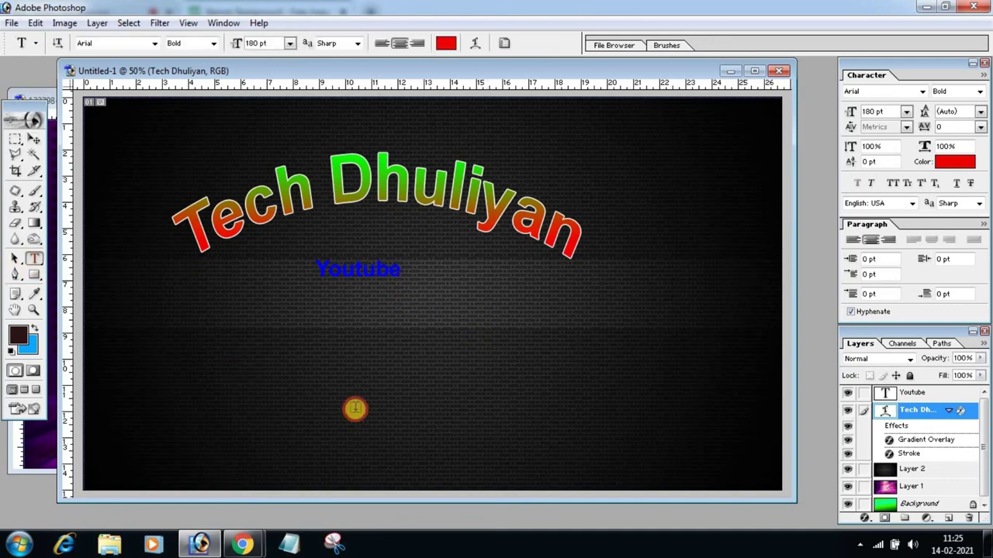
pyautogui.click(333, 407)
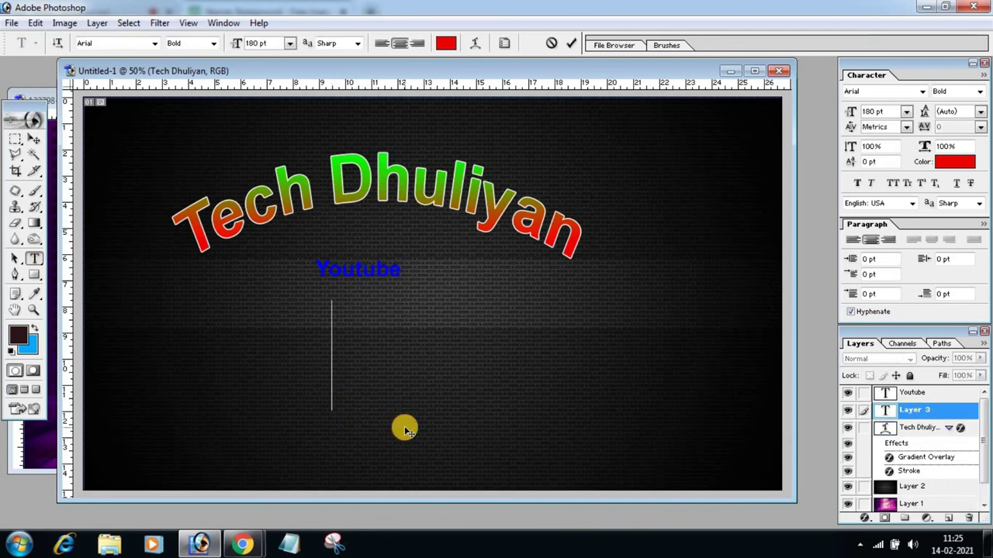
pyautogui.write('H2')
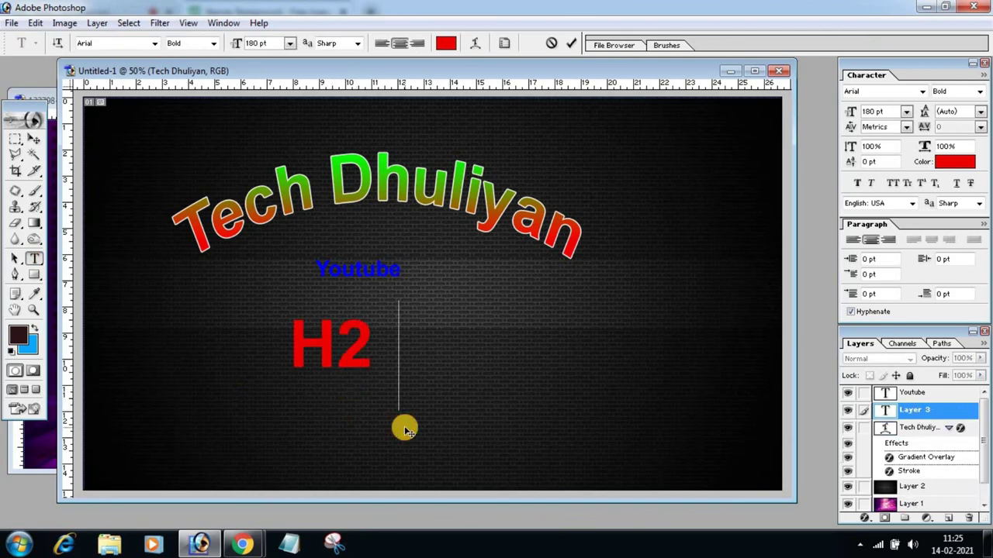
pyautogui.write('O')
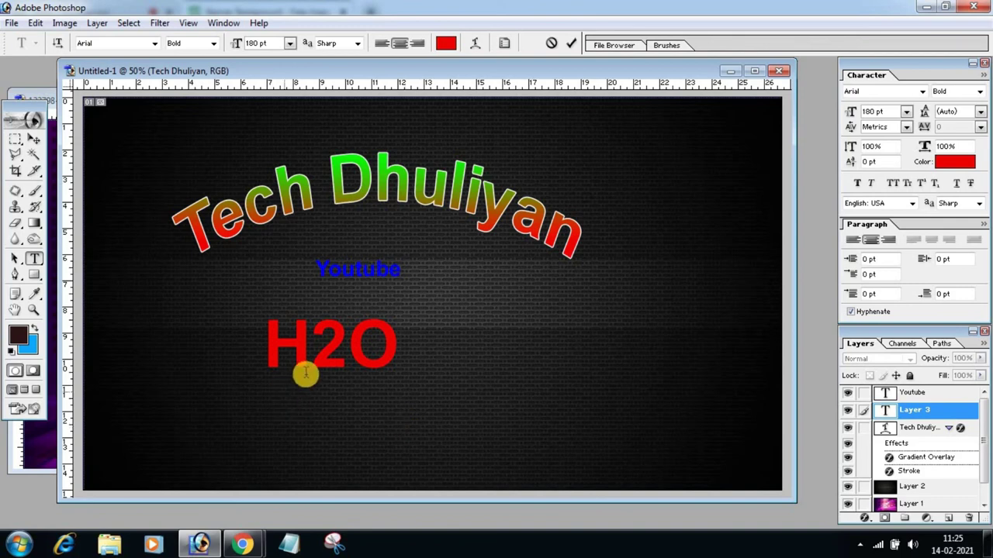
pyautogui.moveTo(321, 348); pyautogui.dragTo(335, 354)
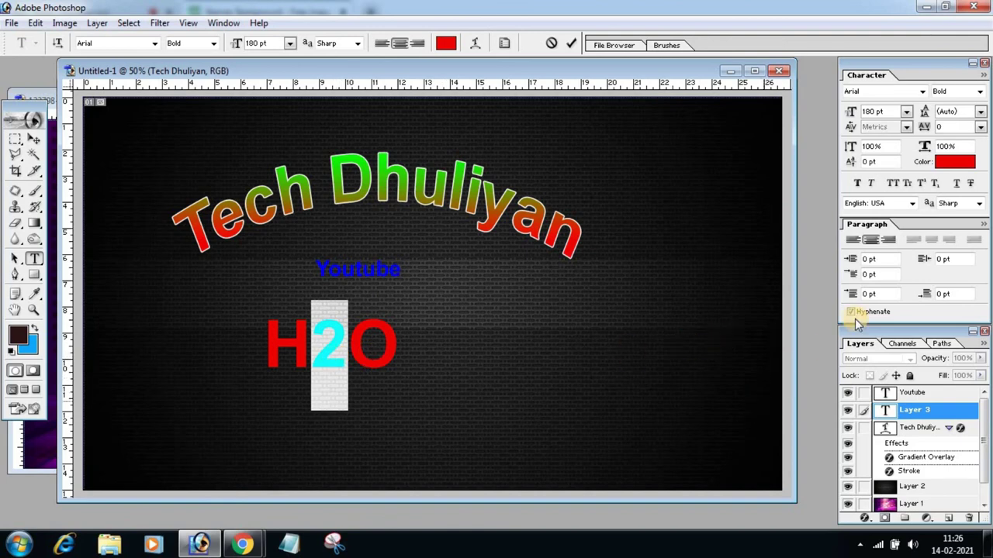
pyautogui.click(936, 184)
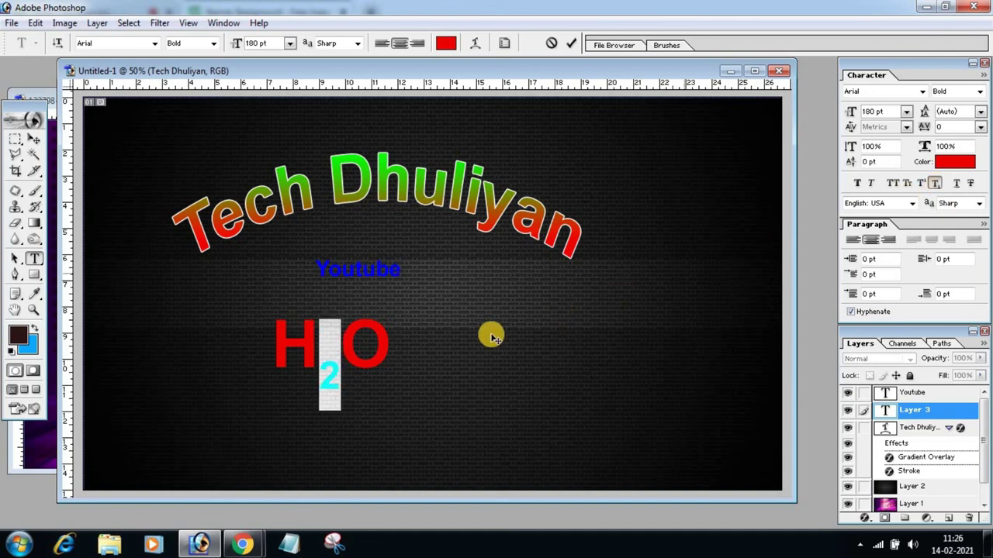
pyautogui.click(375, 335)
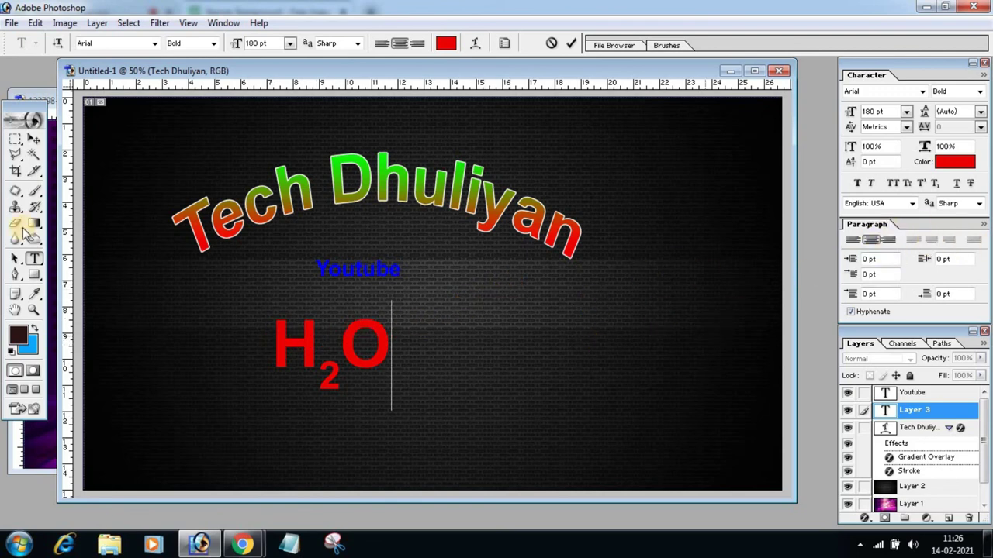
pyautogui.click(34, 138)
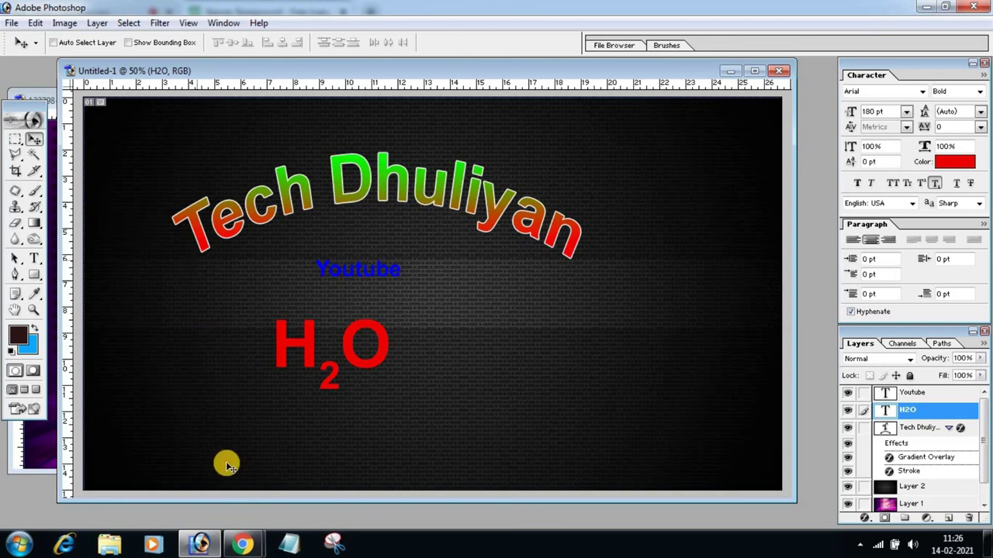
pyautogui.moveTo(242, 544)
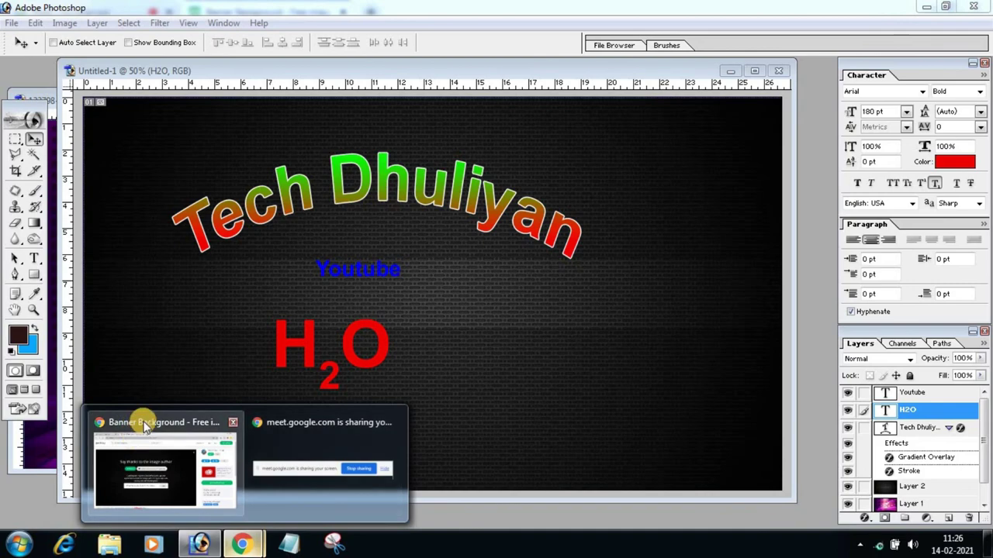
# Switch to Chrome and close the Pixabay Banner Background tab
pyautogui.click(140, 423)
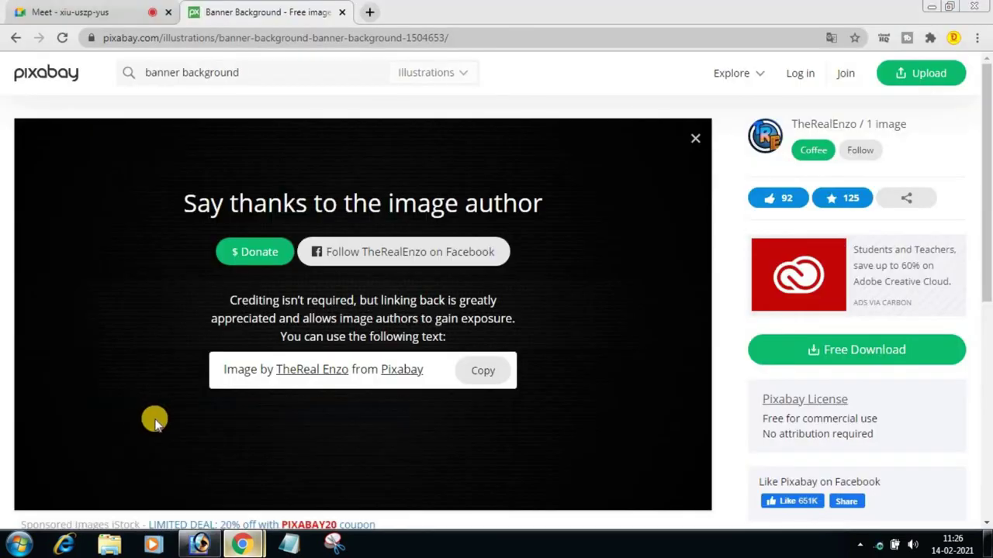
pyautogui.click(341, 12)
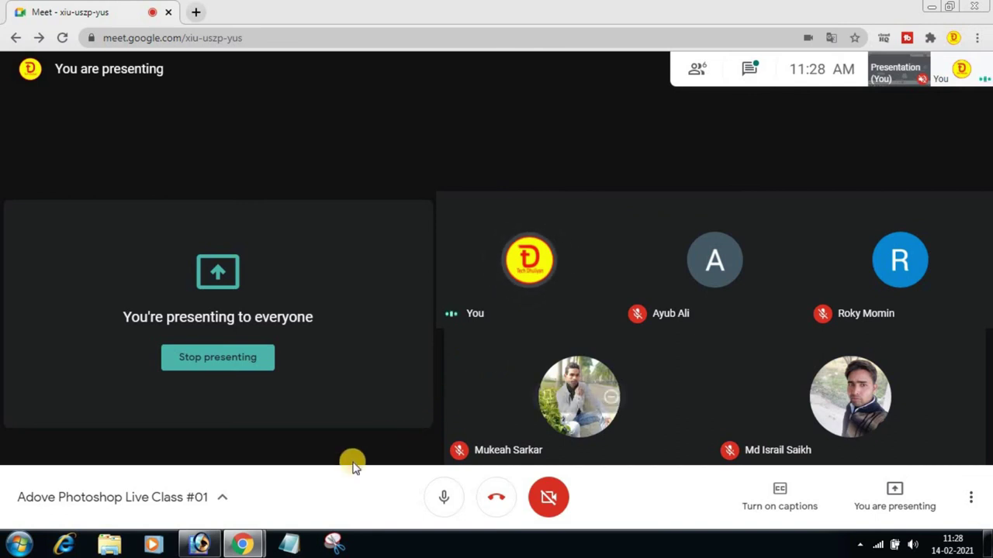
pyautogui.moveTo(199, 543)
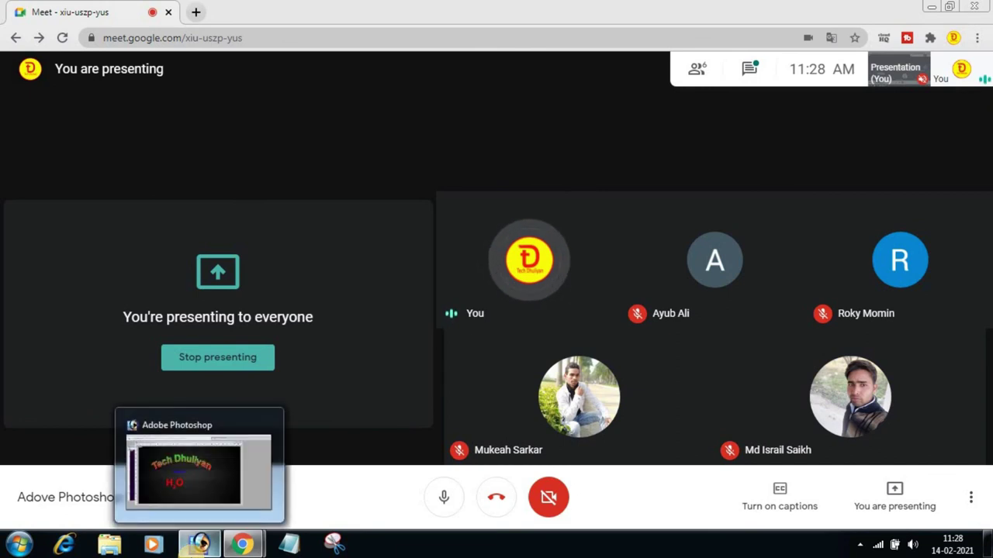
pyautogui.click(204, 474)
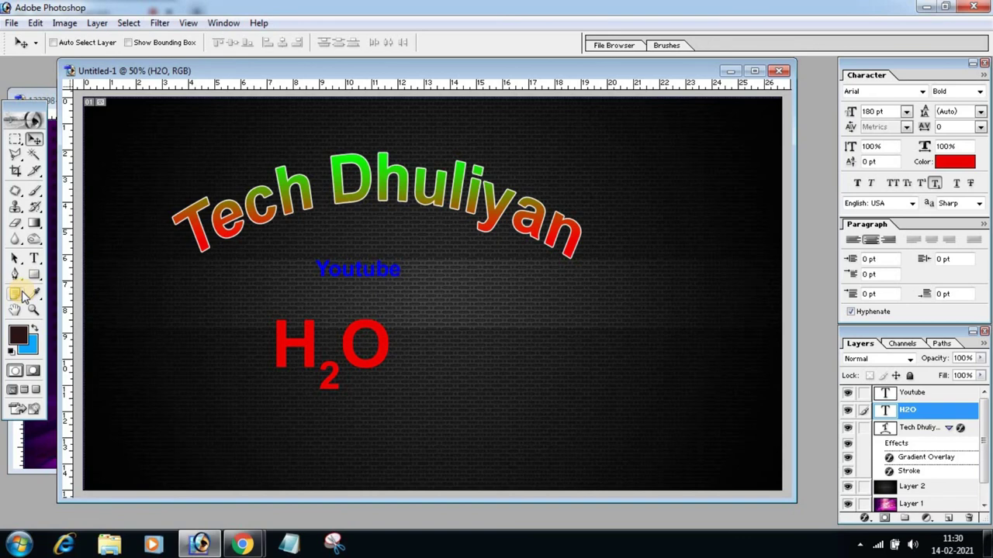
pyautogui.click(247, 545)
pyautogui.click(170, 446)
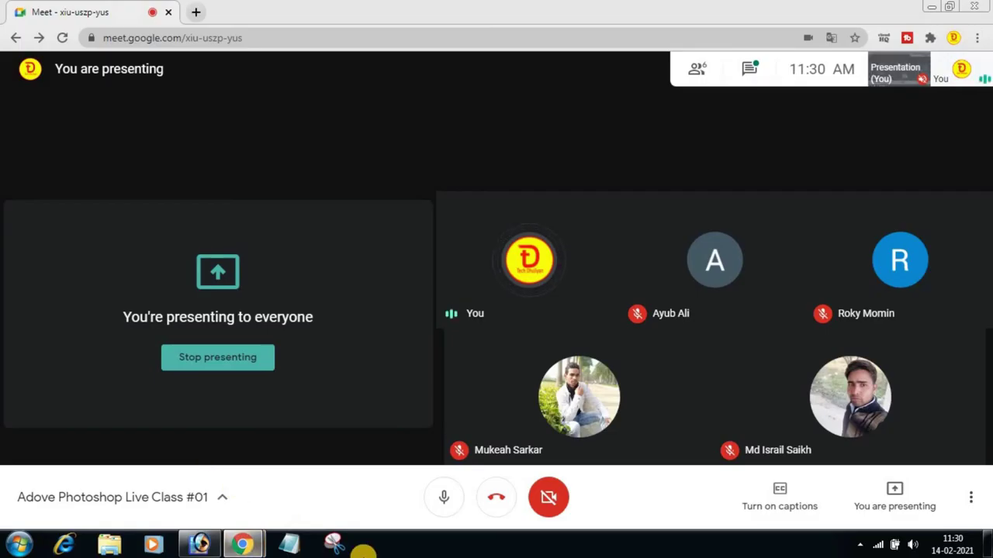